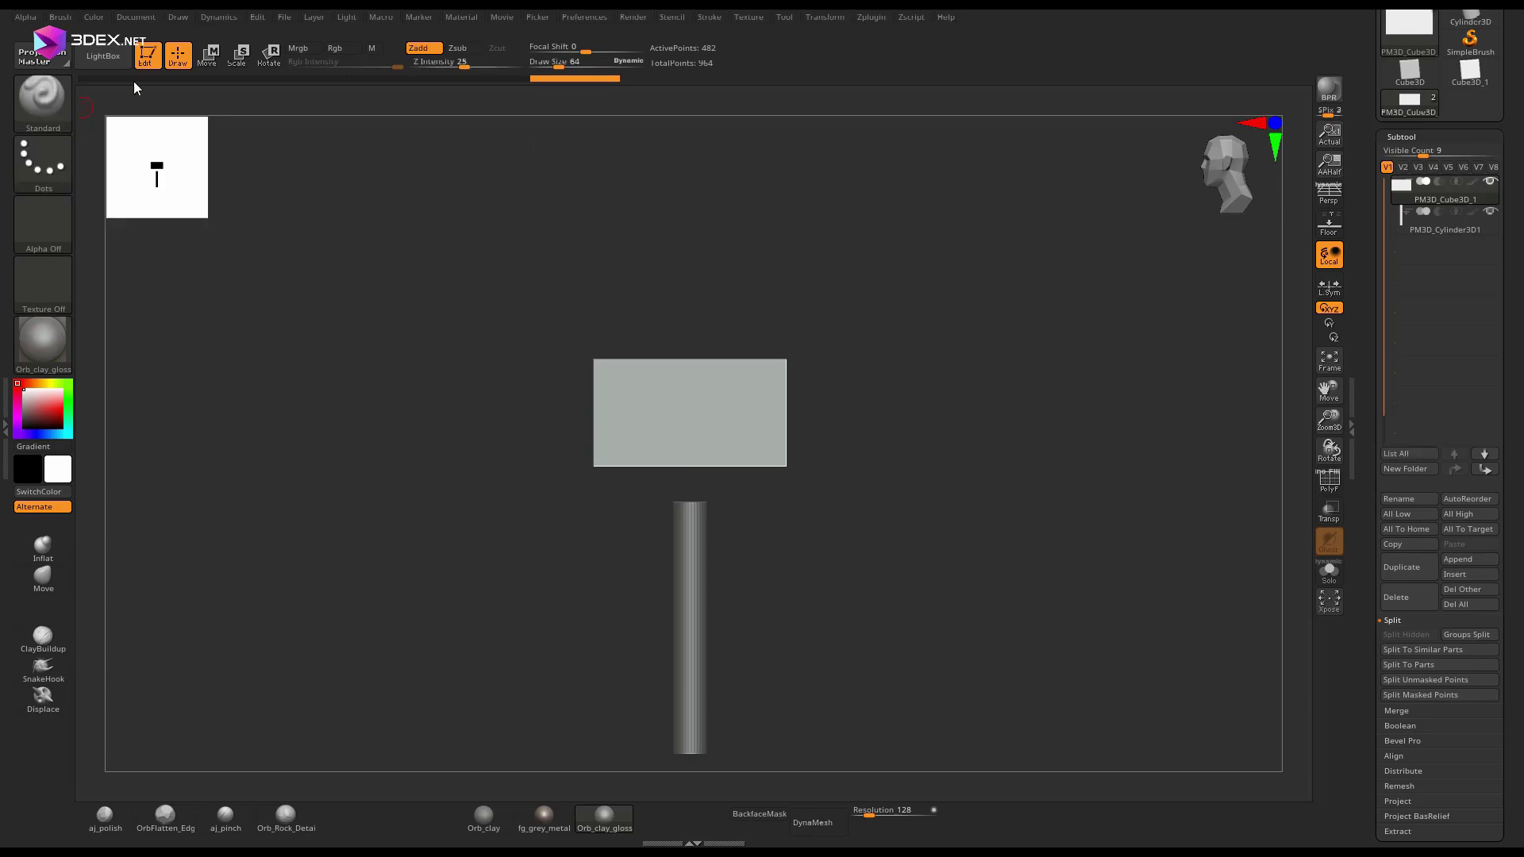
# Mask the block so only its blade half is free, scale that half taller into a flared blade, and clear the mask.
pyautogui.keyDown('ctrl'); pyautogui.keyDown('shift'); pyautogui.click(43, 103); pyautogui.keyUp('shift'); pyautogui.keyUp('ctrl')
pyautogui.keyDown('ctrl'); pyautogui.keyDown('shift'); pyautogui.click(493, 191); pyautogui.keyUp('shift'); pyautogui.keyUp('ctrl')
pyautogui.moveTo(874, 303)
pyautogui.keyDown('ctrl'); pyautogui.mouseDown()
pyautogui.moveTo(743, 509)
pyautogui.moveTo(698, 514)
pyautogui.mouseUp(); pyautogui.keyUp('ctrl')
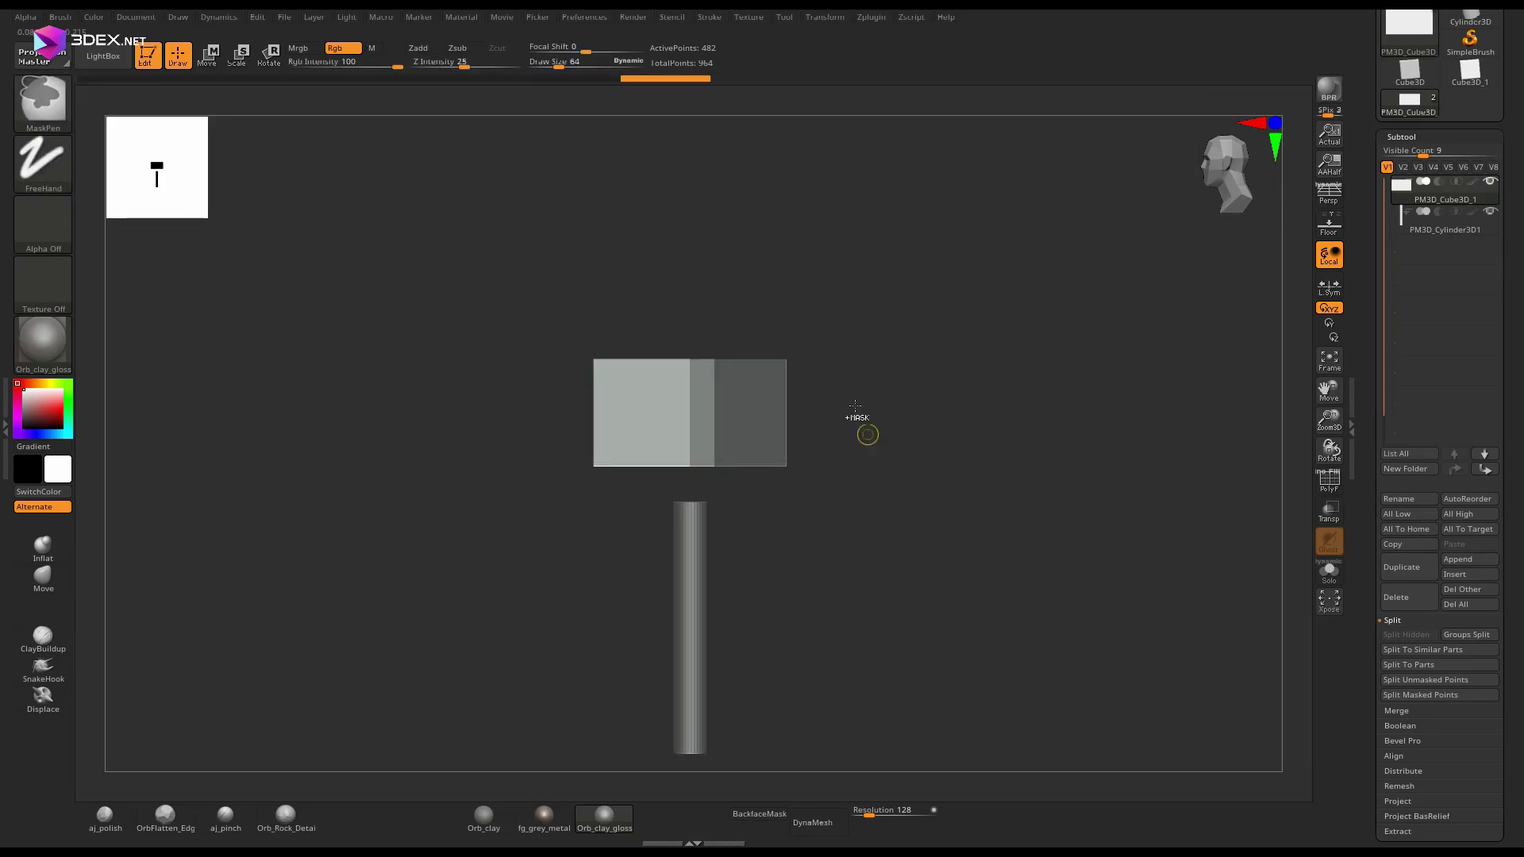
pyautogui.press('w')
pyautogui.moveTo(703, 312)
pyautogui.mouseDown()
pyautogui.moveTo(725, 374)
pyautogui.moveTo(739, 318)
pyautogui.moveTo(721, 346)
pyautogui.mouseUp()
pyautogui.press('q')
pyautogui.moveTo(885, 316)
pyautogui.mouseDown()
pyautogui.moveTo(905, 308)
pyautogui.moveTo(945, 216)
pyautogui.moveTo(913, 309)
pyautogui.mouseUp()
pyautogui.keyDown('ctrl'); pyautogui.moveTo(909, 311); pyautogui.dragTo(922, 327); pyautogui.keyUp('ctrl')
# Cut a concave arc out of the axe head's upper edge with the KnifeCircle brush.
pyautogui.keyDown('ctrl'); pyautogui.keyDown('shift'); pyautogui.click(46, 105); pyautogui.keyUp('shift'); pyautogui.keyUp('ctrl')
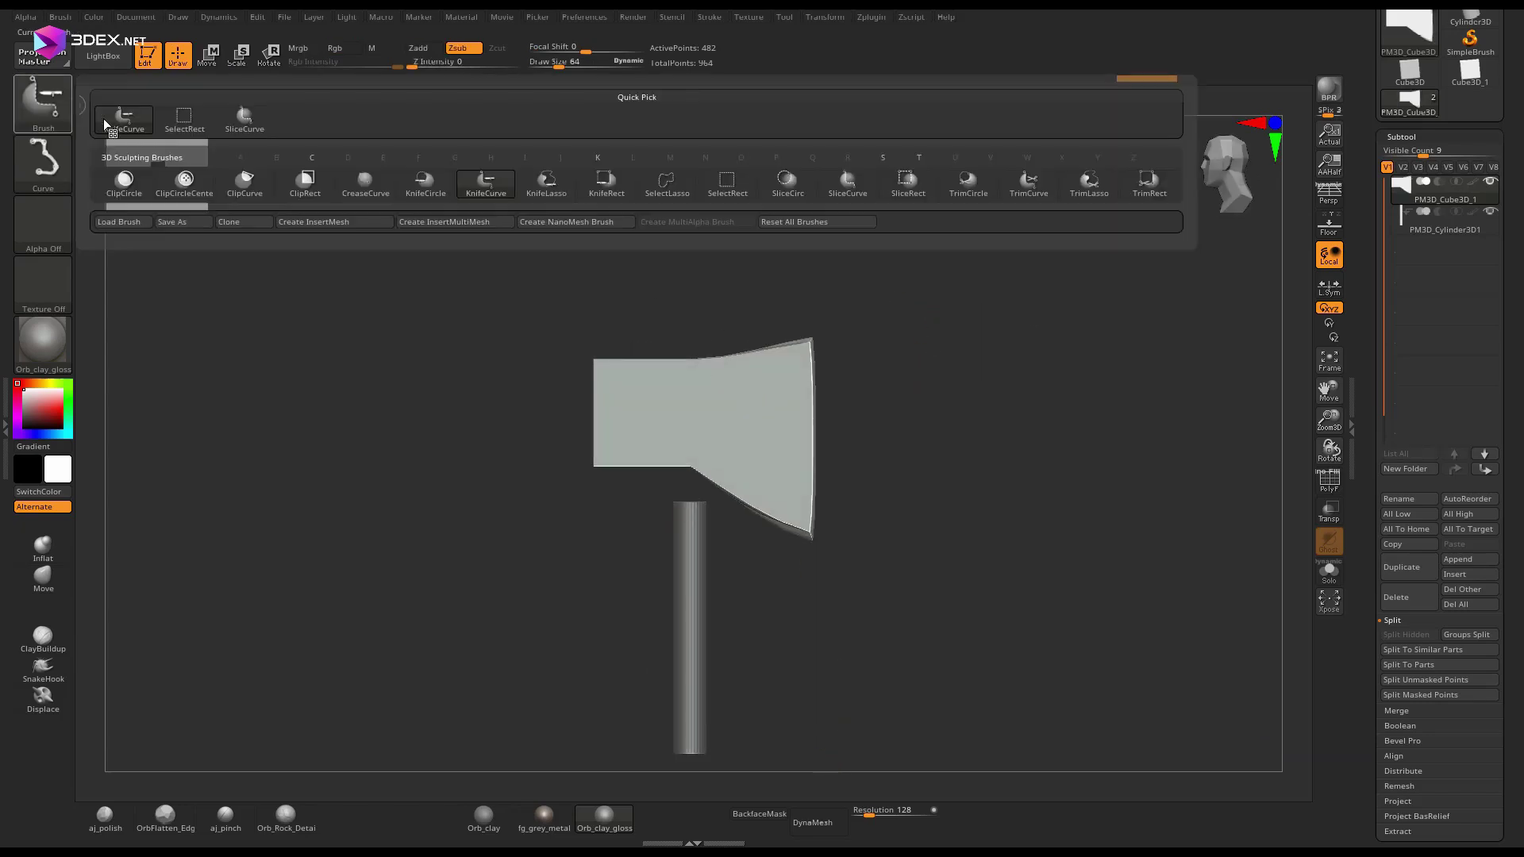
pyautogui.keyDown('ctrl'); pyautogui.keyDown('shift'); pyautogui.click(432, 187); pyautogui.keyUp('shift'); pyautogui.keyUp('ctrl')
pyautogui.keyDown('ctrl'); pyautogui.keyDown('shift'); pyautogui.moveTo(800, 222); pyautogui.dragTo(549, 371); pyautogui.keyUp('shift'); pyautogui.keyUp('ctrl')
pyautogui.hotkey('ctrl', 'z')
pyautogui.keyDown('ctrl'); pyautogui.keyDown('shift'); pyautogui.moveTo(776, 191); pyautogui.dragTo(577, 360); pyautogui.keyUp('shift'); pyautogui.keyUp('ctrl')
pyautogui.hotkey('ctrl', 'z')
pyautogui.moveTo(821, 177)
pyautogui.keyDown('ctrl'); pyautogui.keyDown('shift'); pyautogui.mouseDown()
pyautogui.moveTo(554, 379)
pyautogui.moveTo(524, 379)
pyautogui.mouseUp(); pyautogui.keyUp('shift'); pyautogui.keyUp('ctrl')
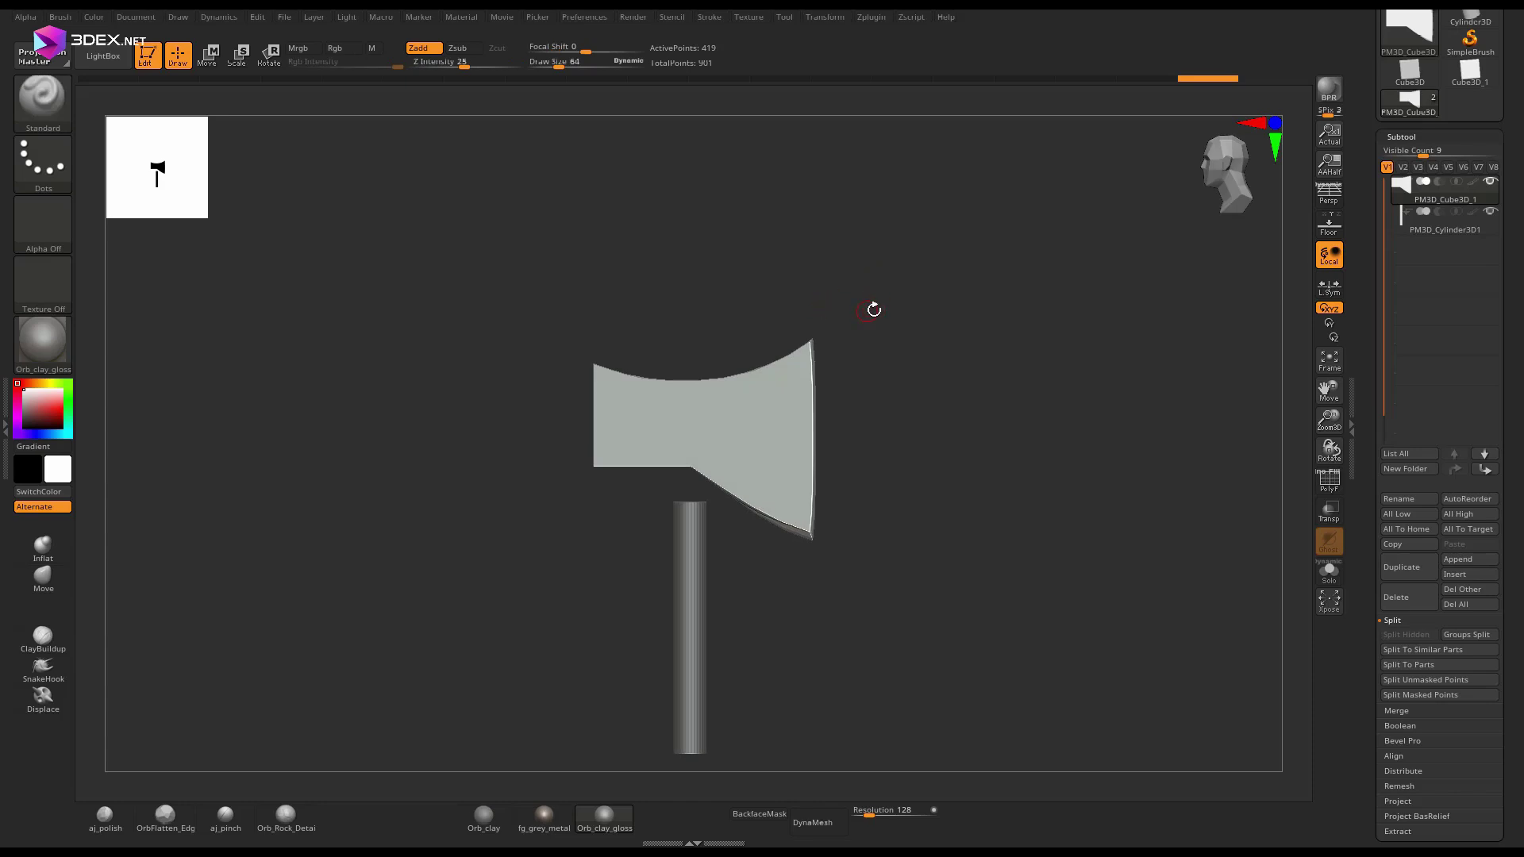
# Isolate the blade's lower corner with a mask, pull it into a longer point, and clear the mask.
pyautogui.moveTo(888, 592)
pyautogui.keyDown('ctrl'); pyautogui.mouseDown()
pyautogui.moveTo(633, 466)
pyautogui.moveTo(833, 460)
pyautogui.mouseUp(); pyautogui.keyUp('ctrl')
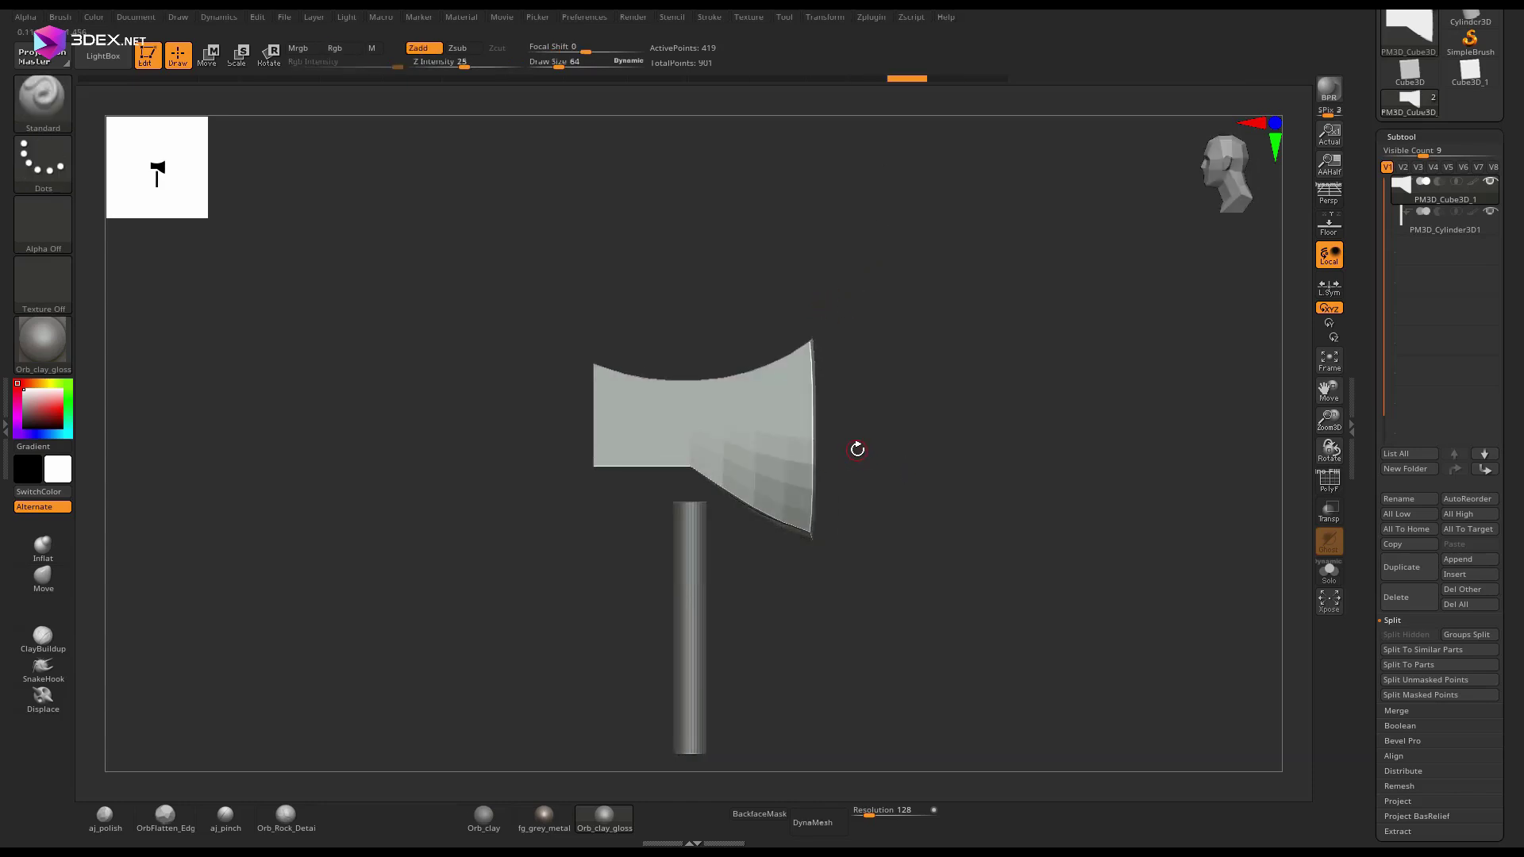
pyautogui.keyDown('ctrl'); pyautogui.click(857, 449); pyautogui.keyUp('ctrl')
pyautogui.press('w')
pyautogui.moveTo(780, 401)
pyautogui.mouseDown()
pyautogui.moveTo(779, 435)
pyautogui.moveTo(786, 425)
pyautogui.mouseUp()
pyautogui.press('q')
pyautogui.keyDown('ctrl'); pyautogui.moveTo(897, 381); pyautogui.dragTo(944, 417); pyautogui.keyUp('ctrl')
# Remesh the axe head with DynaMesh at resolution 408.
pyautogui.moveTo(947, 406)
pyautogui.mouseDown()
pyautogui.moveTo(796, 296)
pyautogui.moveTo(912, 343)
pyautogui.moveTo(913, 366)
pyautogui.mouseUp()
pyautogui.click(819, 823)
pyautogui.moveTo(919, 615); pyautogui.dragTo(914, 537)
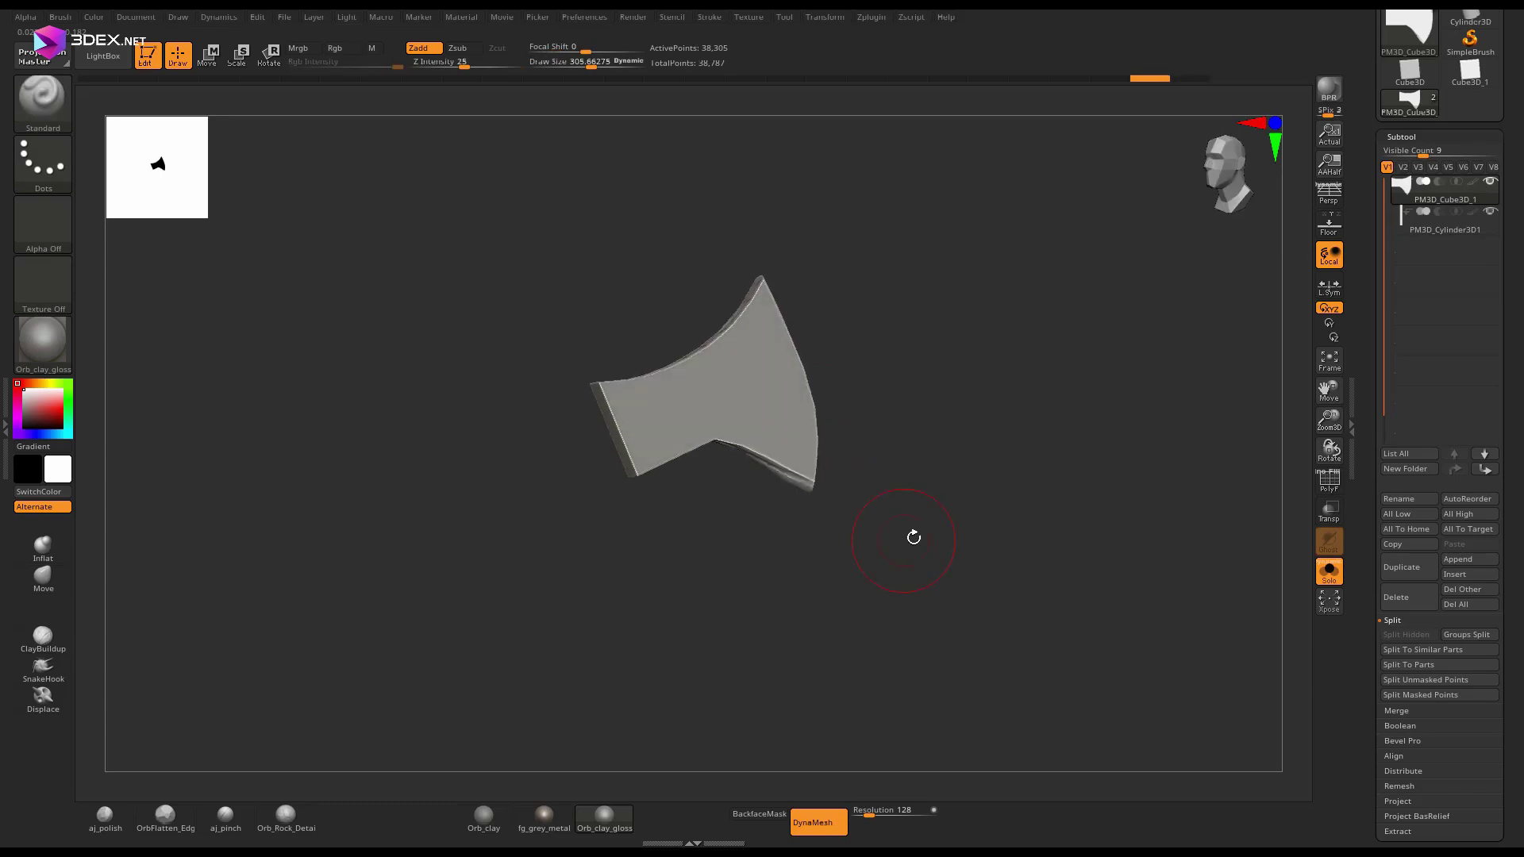
pyautogui.click(818, 823)
pyautogui.moveTo(925, 402)
pyautogui.mouseDown()
pyautogui.moveTo(936, 510)
pyautogui.moveTo(826, 514)
pyautogui.moveTo(857, 497)
pyautogui.mouseUp()
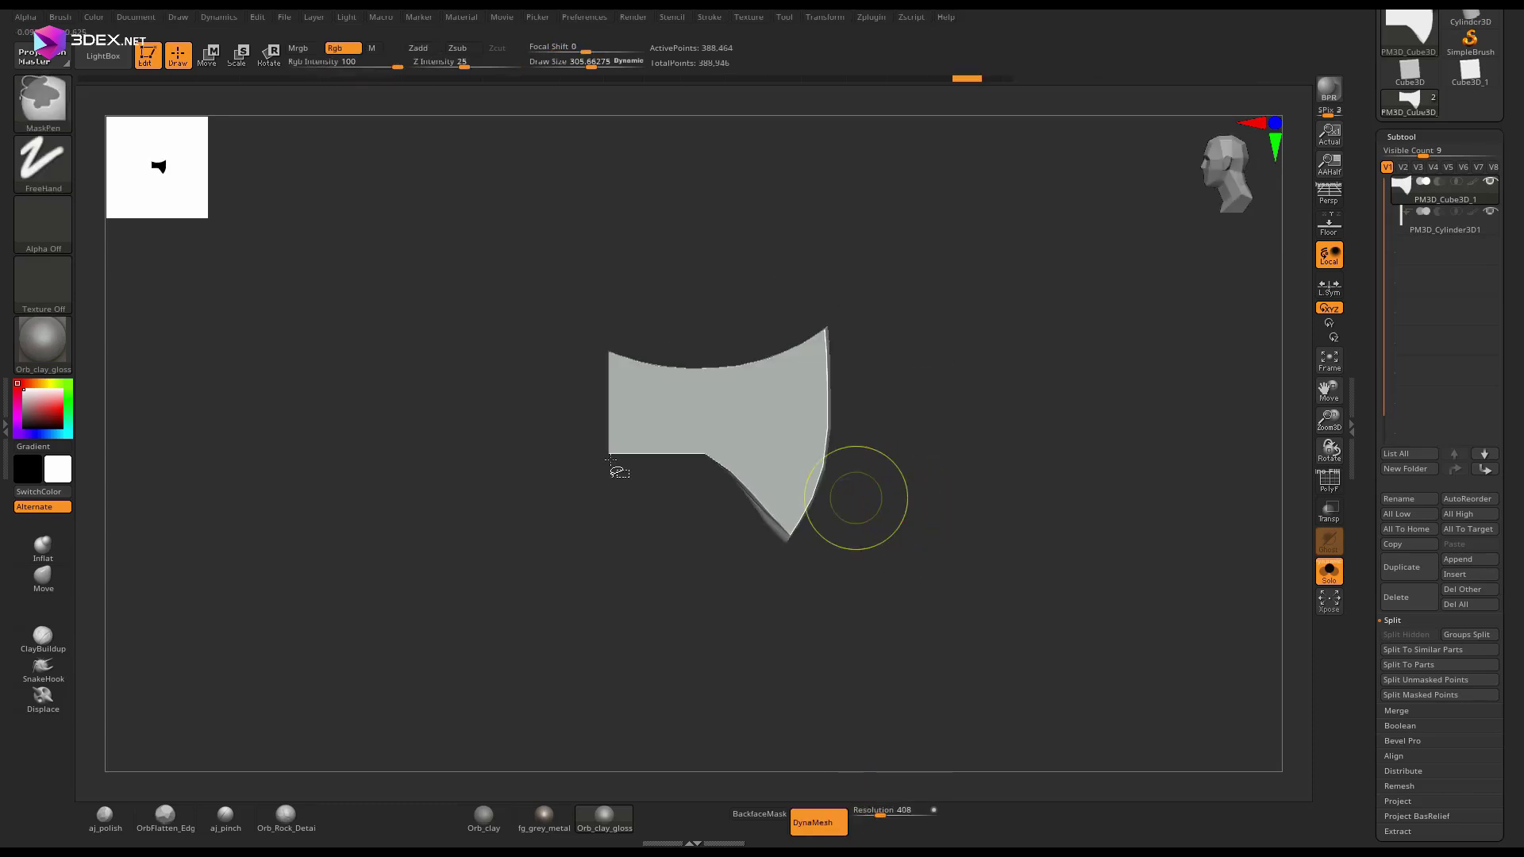
# Cut a concave arc under the blade and smooth the lower edge of the head.
pyautogui.keyDown('ctrl'); pyautogui.keyDown('shift'); pyautogui.click(43, 102); pyautogui.keyUp('shift'); pyautogui.keyUp('ctrl')
pyautogui.keyDown('ctrl'); pyautogui.keyDown('shift'); pyautogui.click(349, 190); pyautogui.keyUp('shift'); pyautogui.keyUp('ctrl')
pyautogui.keyDown('ctrl'); pyautogui.keyDown('shift'); pyautogui.moveTo(631, 508); pyautogui.dragTo(841, 684); pyautogui.keyUp('shift'); pyautogui.keyUp('ctrl')
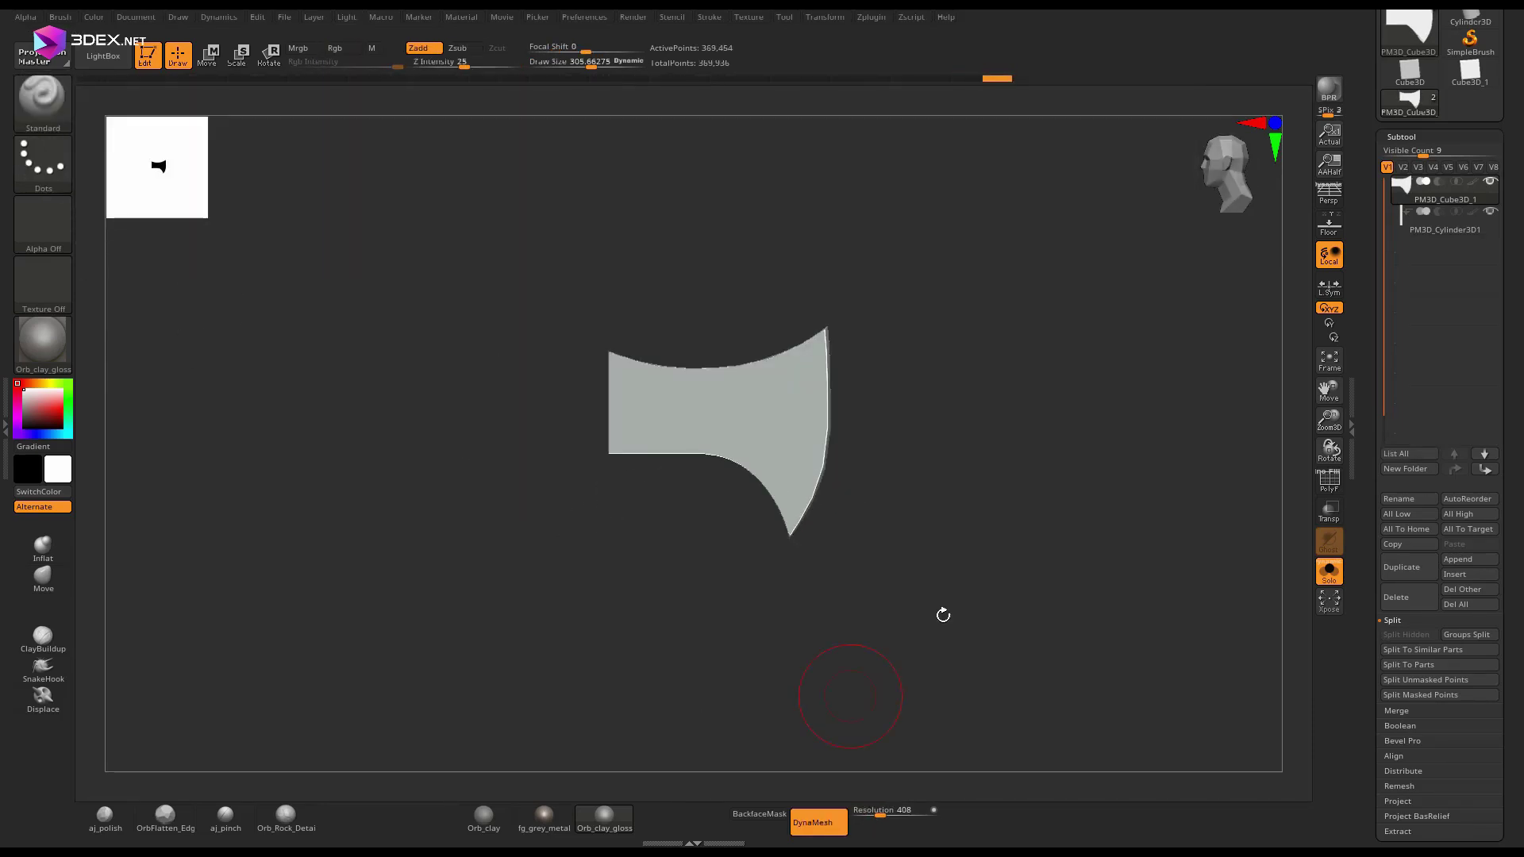
pyautogui.keyDown('shift'); pyautogui.moveTo(692, 463); pyautogui.dragTo(761, 380); pyautogui.keyUp('shift')
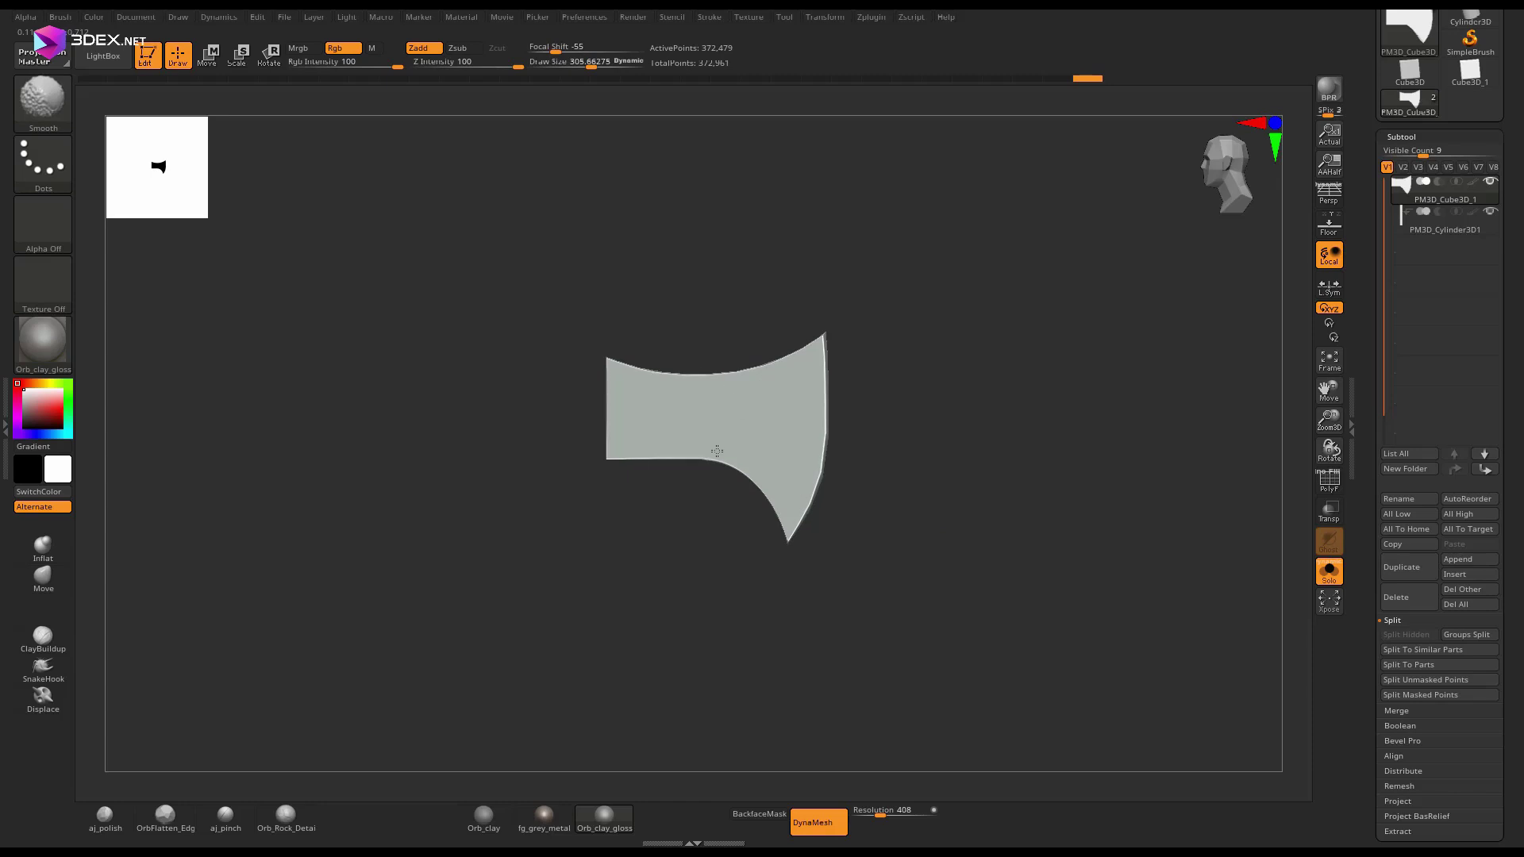
# Scale the unmasked rear end of the axe head taller and clear the mask.
pyautogui.press('w')
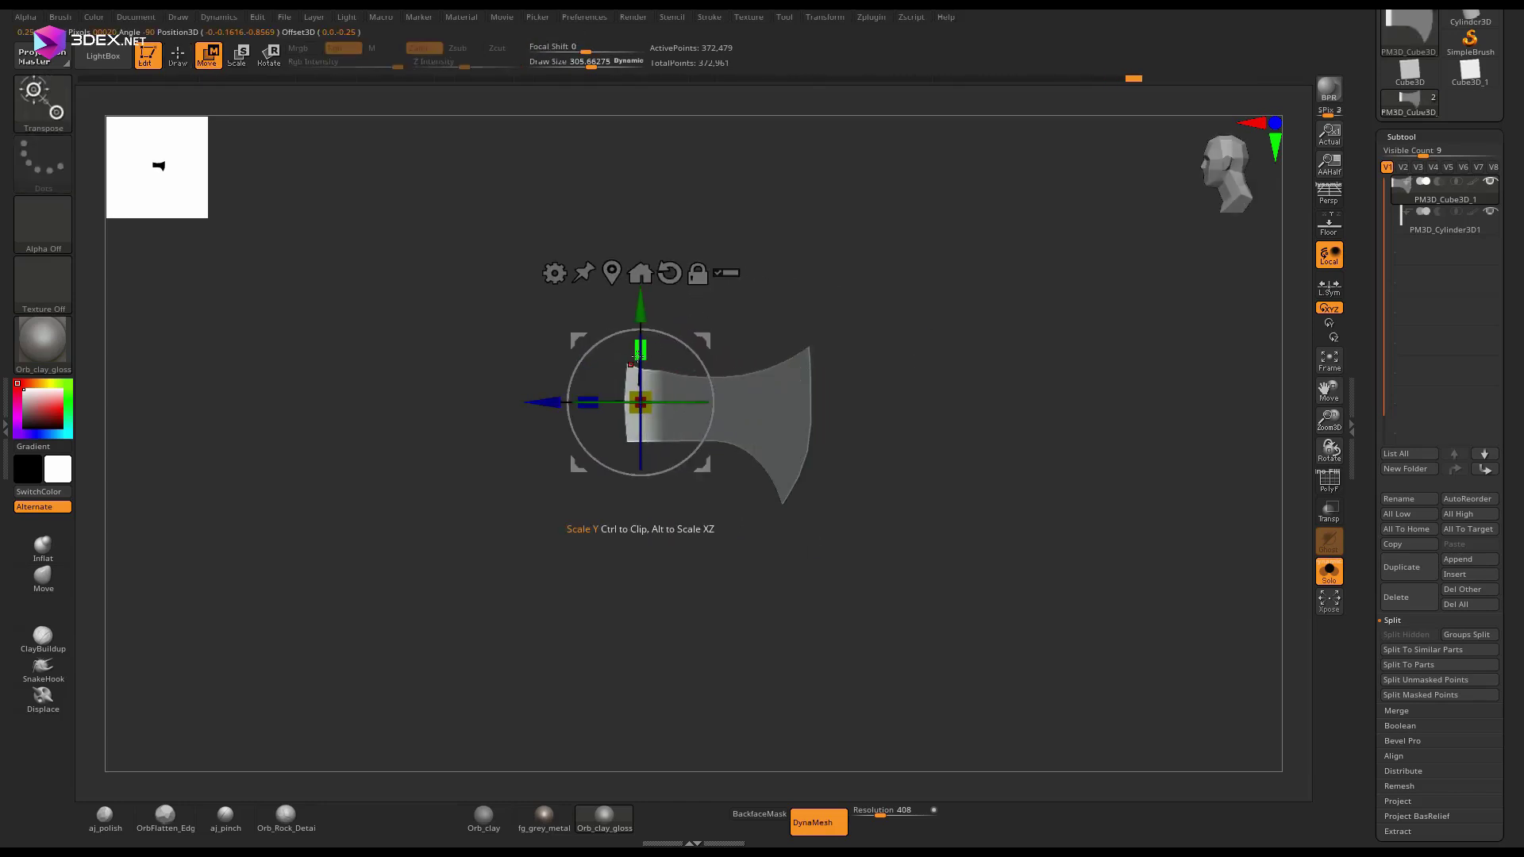
pyautogui.press('q')
pyautogui.keyDown('ctrl'); pyautogui.moveTo(913, 341); pyautogui.dragTo(964, 397); pyautogui.keyUp('ctrl')
pyautogui.keyDown('ctrl'); pyautogui.moveTo(921, 342); pyautogui.dragTo(984, 397); pyautogui.keyUp('ctrl')
# Extend the middle of the head's underside into a tapered neck above the handle and clear the mask.
pyautogui.moveTo(944, 388); pyautogui.dragTo(1044, 281)
pyautogui.keyDown('shift'); pyautogui.moveTo(1023, 459); pyautogui.dragTo(1008, 457); pyautogui.keyUp('shift')
pyautogui.moveTo(720, 455)
pyautogui.keyDown('alt'); pyautogui.mouseDown(button='right')
pyautogui.moveTo(741, 417)
pyautogui.moveTo(702, 444)
pyautogui.mouseUp(button='right'); pyautogui.keyUp('alt')
pyautogui.press('w')
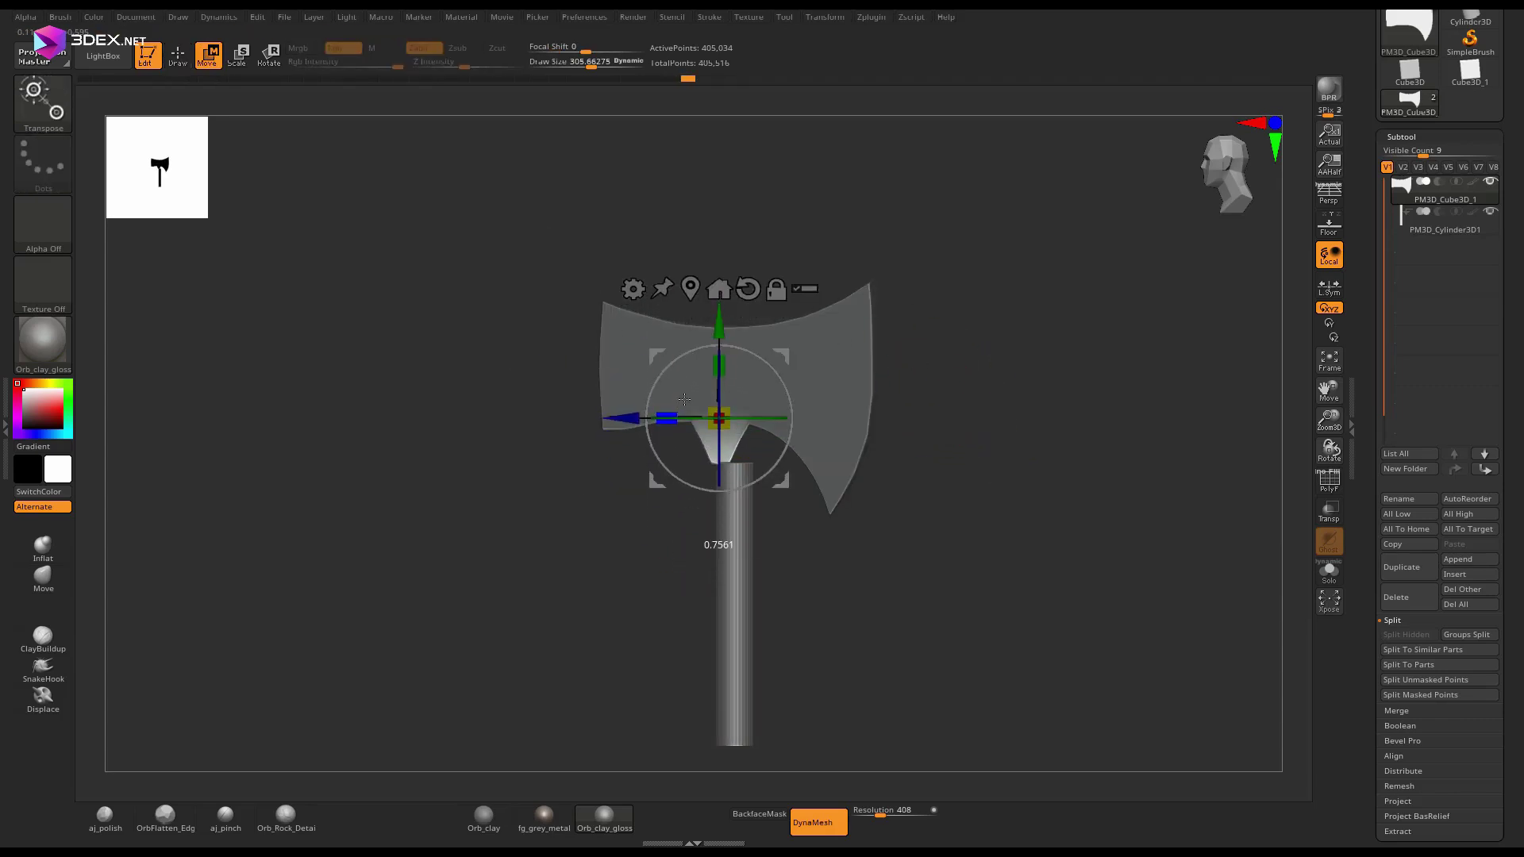
pyautogui.press('q')
pyautogui.keyDown('ctrl'); pyautogui.click(689, 360); pyautogui.keyUp('ctrl')
pyautogui.press('w')
pyautogui.moveTo(676, 379); pyautogui.dragTo(675, 379)
pyautogui.press('q')
pyautogui.keyDown('ctrl'); pyautogui.moveTo(1095, 401); pyautogui.dragTo(1131, 456); pyautogui.keyUp('ctrl')
# Select the handle and lengthen it so its upper end meets the neck of the head.
pyautogui.keyDown('alt'); pyautogui.moveTo(990, 486); pyautogui.dragTo(980, 392, button='right'); pyautogui.keyUp('alt')
pyautogui.keyDown('alt'); pyautogui.click(726, 476); pyautogui.keyUp('alt')
pyautogui.press('w')
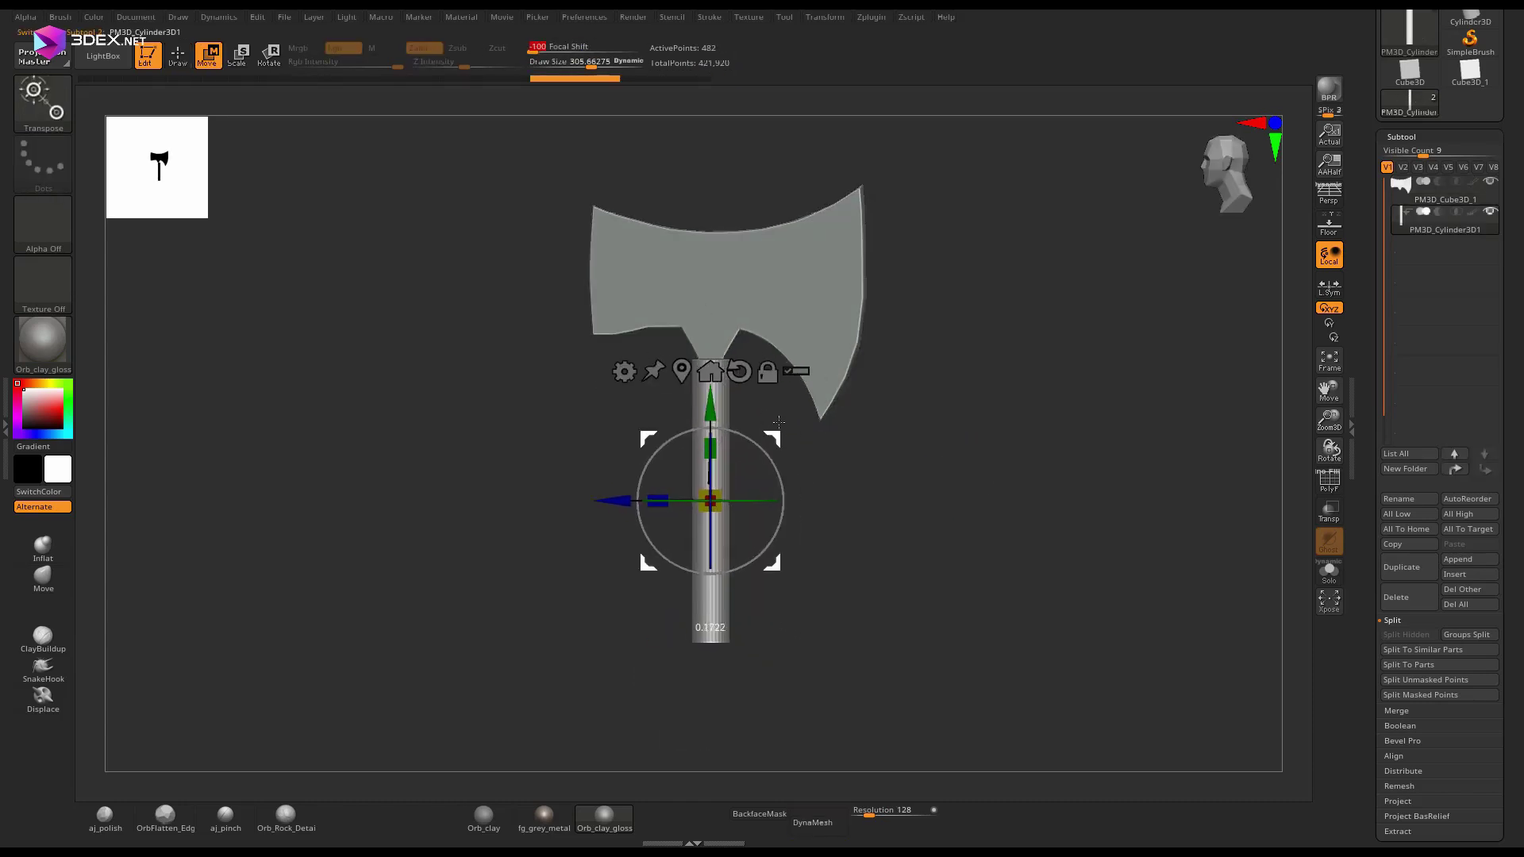
pyautogui.keyDown('alt'); pyautogui.moveTo(726, 473); pyautogui.dragTo(729, 414, button='right'); pyautogui.keyUp('alt')
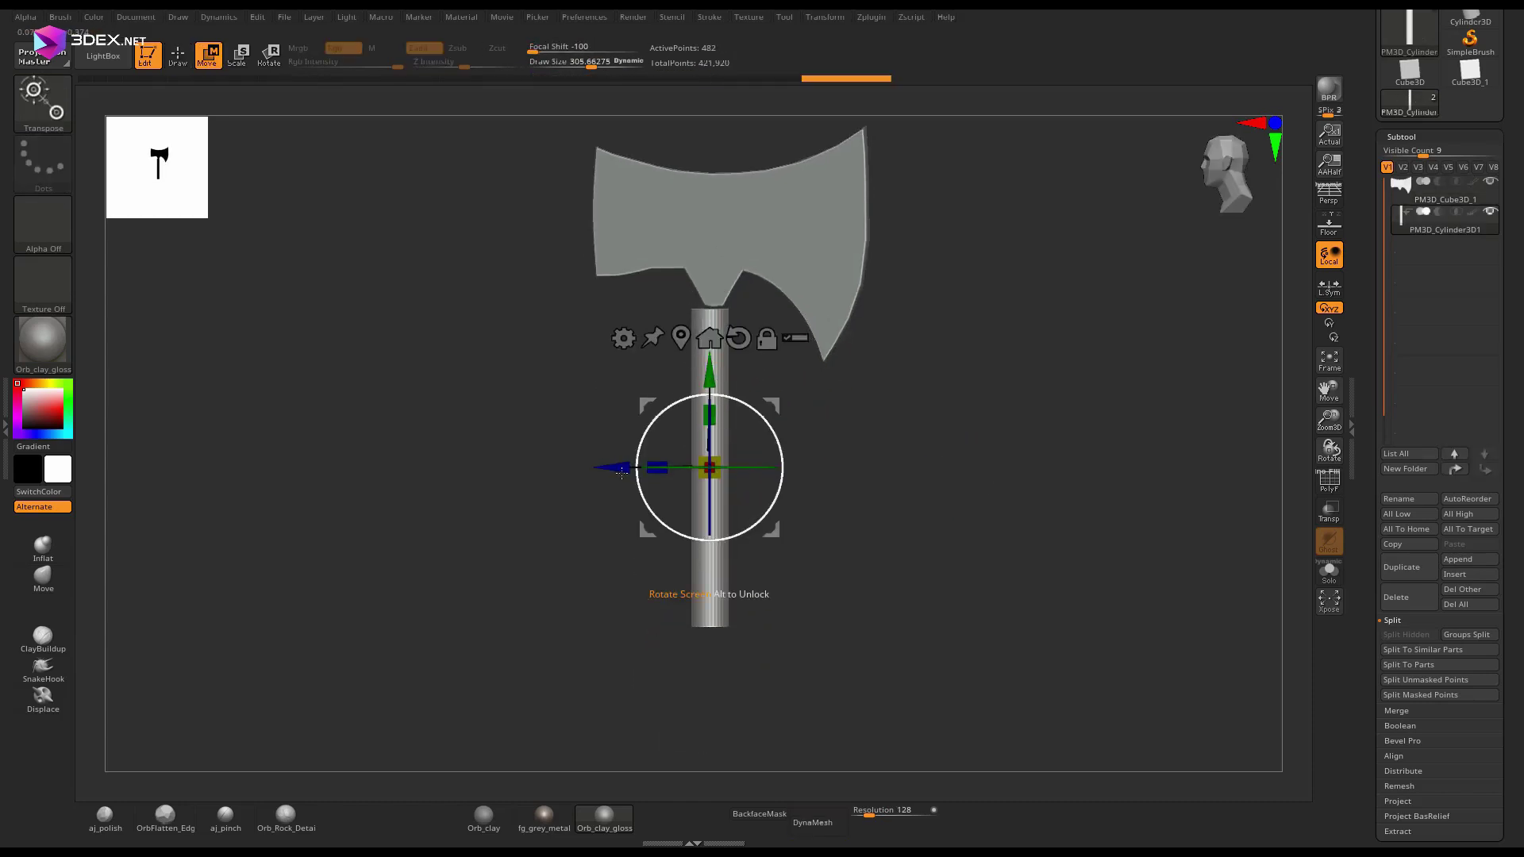
pyautogui.press('q')
pyautogui.press('w')
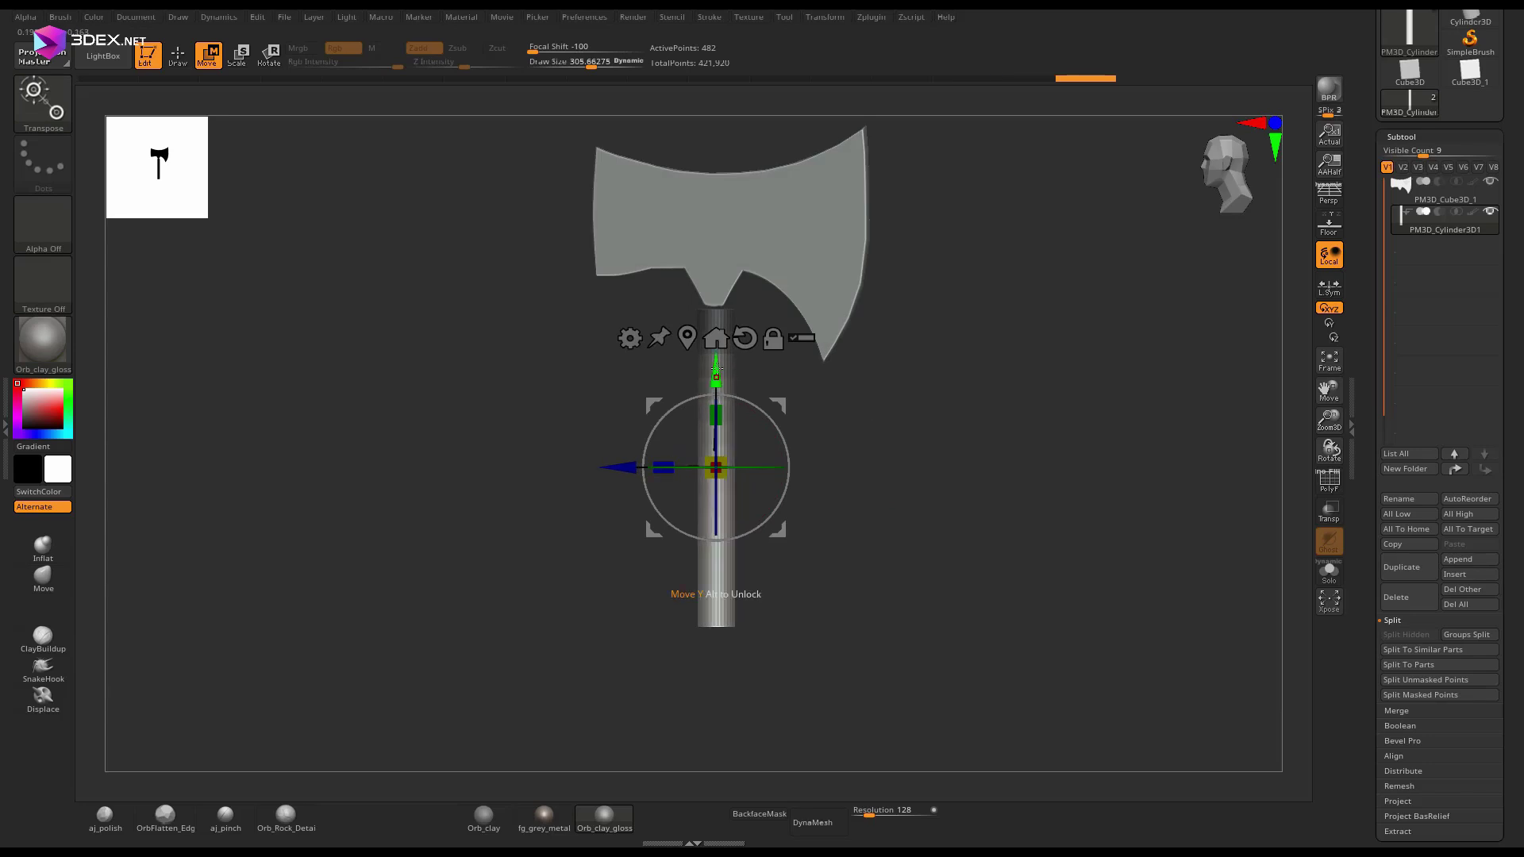
pyautogui.keyDown('alt'); pyautogui.moveTo(715, 562); pyautogui.dragTo(716, 367); pyautogui.keyUp('alt')
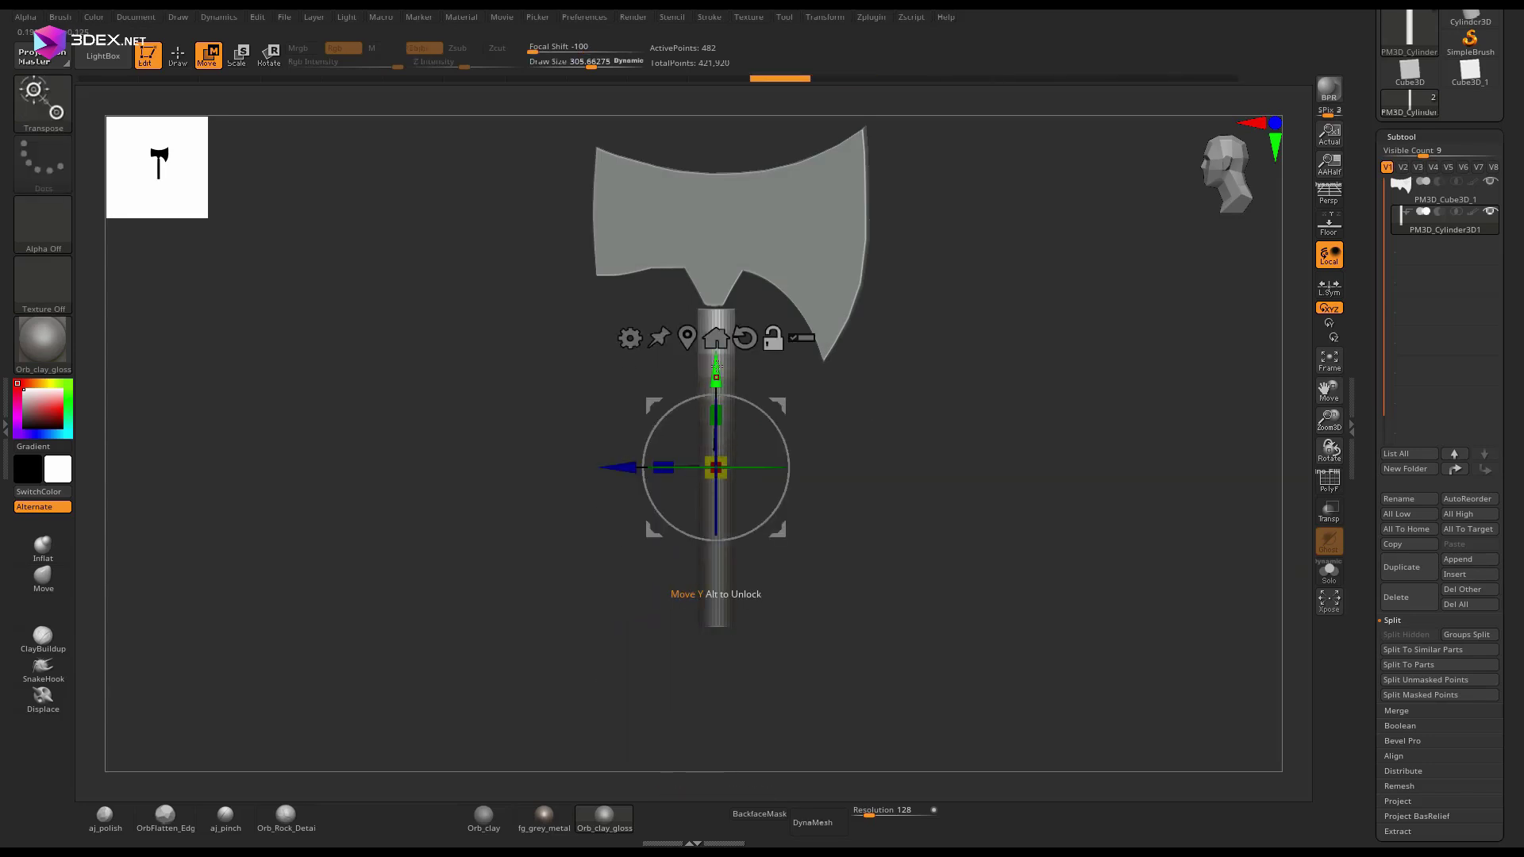
pyautogui.moveTo(587, 648); pyautogui.dragTo(585, 648)
pyautogui.hotkey('ctrl', 'z')
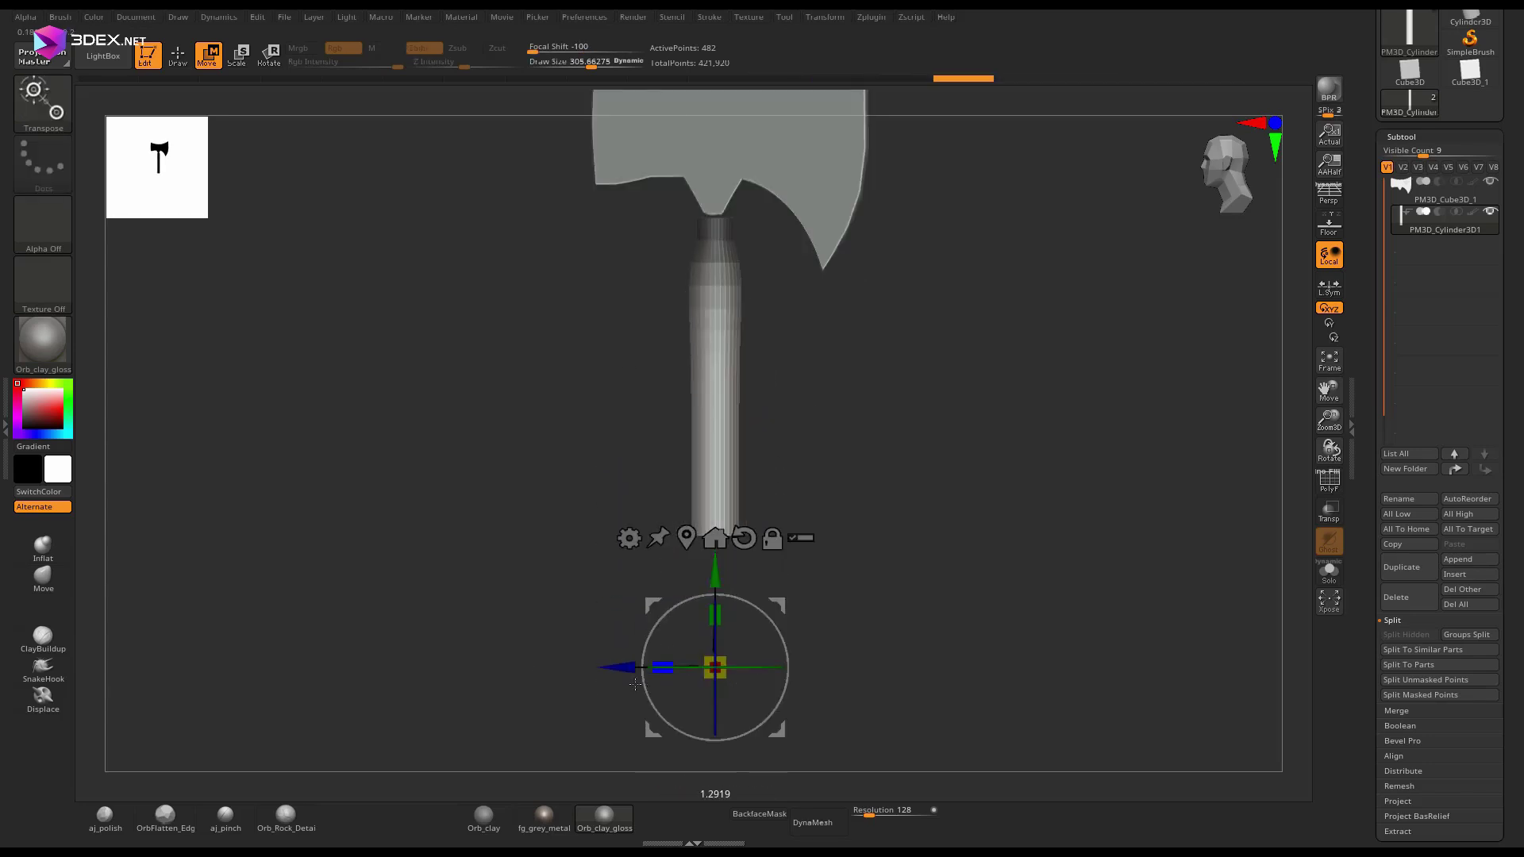
pyautogui.press('q')
pyautogui.hotkey('ctrl', 'z')
# Mask the upper part of the handle and scale its lower end wider so the handle tapers.
pyautogui.moveTo(802, 373)
pyautogui.keyDown('ctrl'); pyautogui.mouseDown()
pyautogui.moveTo(890, 486)
pyautogui.moveTo(1008, 500)
pyautogui.moveTo(891, 534)
pyautogui.moveTo(857, 524)
pyautogui.mouseUp(); pyautogui.keyUp('ctrl')
pyautogui.press('w')
pyautogui.hotkey('ctrl', 'z')
pyautogui.hotkey('ctrl', 'z')
pyautogui.moveTo(716, 720); pyautogui.dragTo(718, 738)
pyautogui.hotkey('ctrl', 'z')
pyautogui.click(687, 538)
pyautogui.moveTo(716, 428); pyautogui.dragTo(728, 446)
pyautogui.press('q')
pyautogui.keyDown('alt'); pyautogui.moveTo(853, 413); pyautogui.dragTo(862, 509); pyautogui.keyUp('alt')
pyautogui.moveTo(862, 510)
pyautogui.mouseDown()
pyautogui.moveTo(1032, 510)
pyautogui.moveTo(862, 510)
pyautogui.mouseUp()
pyautogui.keyDown('ctrl'); pyautogui.moveTo(802, 483); pyautogui.dragTo(776, 530); pyautogui.keyUp('ctrl')
# Try to isolate the lower front corner of the handle with a mask and pull it outward.
pyautogui.keyDown('ctrl'); pyautogui.moveTo(822, 593); pyautogui.dragTo(719, 730); pyautogui.keyUp('ctrl')
pyautogui.press('w')
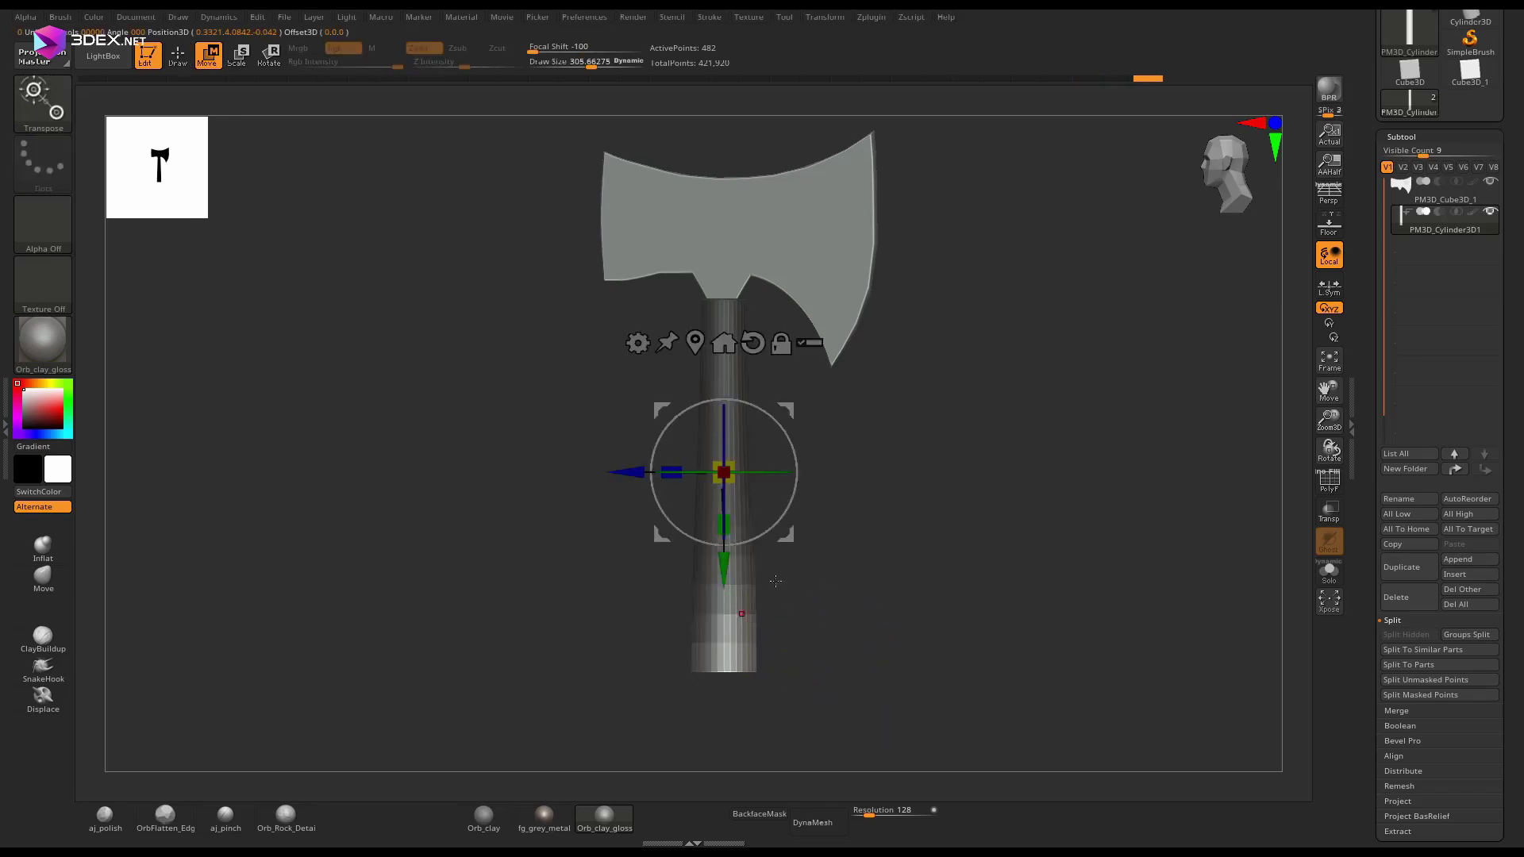
pyautogui.moveTo(628, 472); pyautogui.dragTo(654, 472)
pyautogui.click(721, 345)
pyautogui.moveTo(760, 739); pyautogui.dragTo(758, 818)
pyautogui.hotkey('ctrl', 'z')
pyautogui.hotkey('ctrl', 'z')
pyautogui.hotkey('ctrl', 'z')
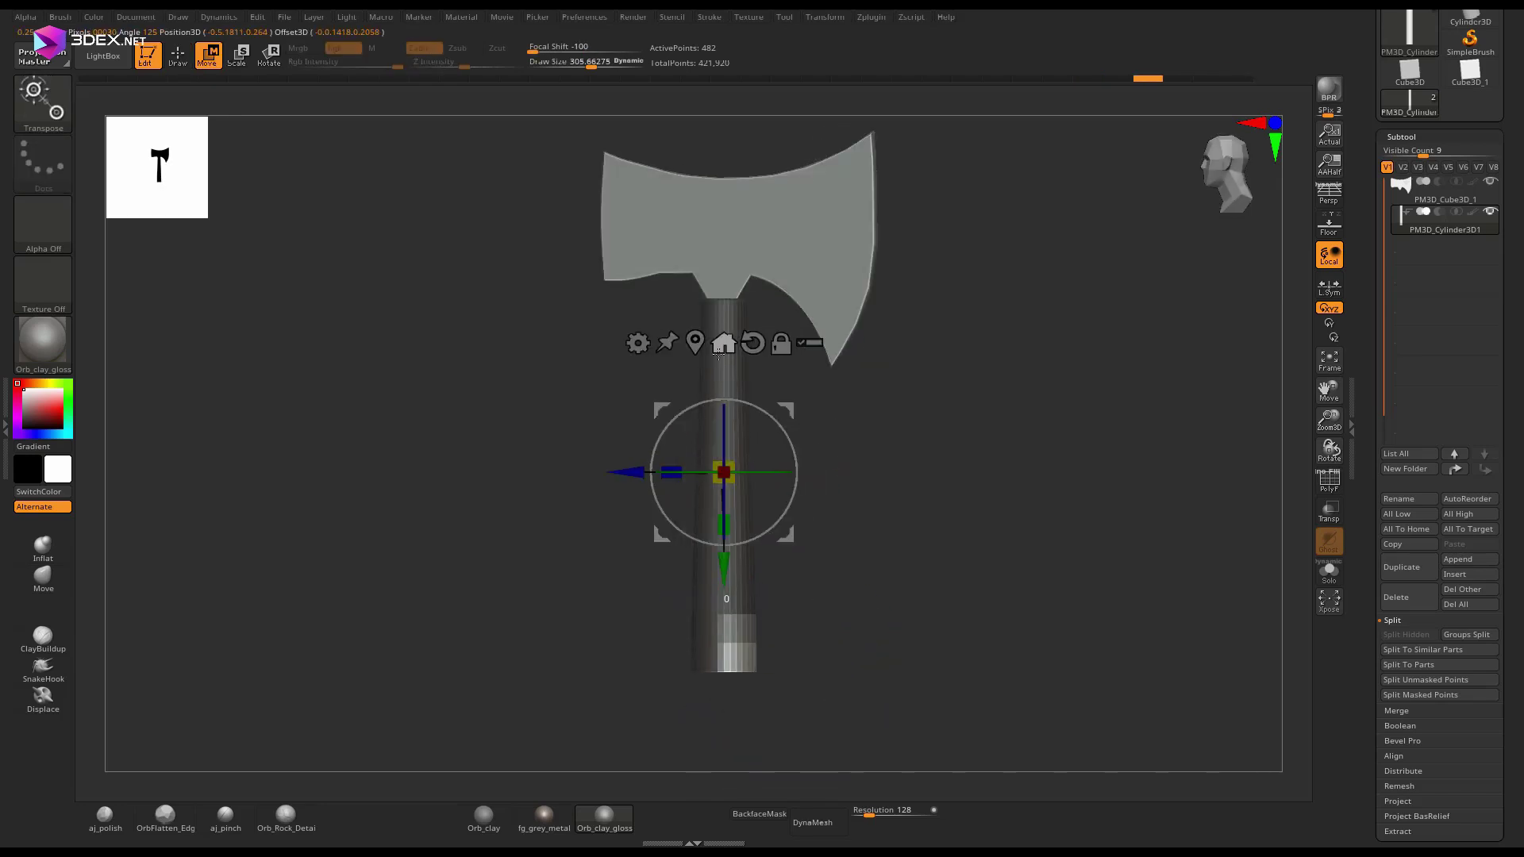
pyautogui.moveTo(741, 761); pyautogui.dragTo(772, 766)
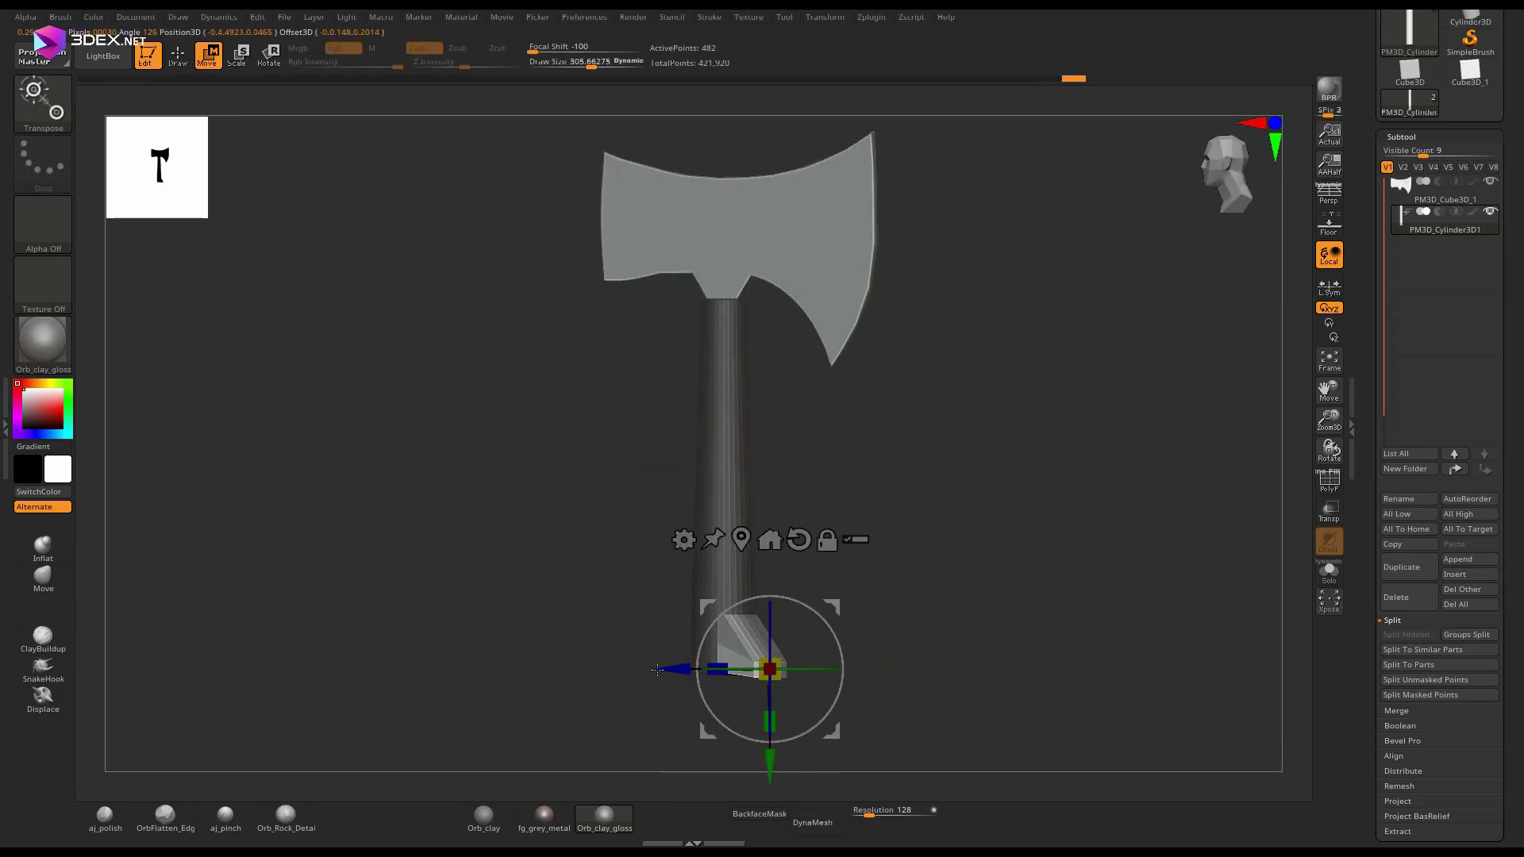
pyautogui.press('q')
pyautogui.moveTo(957, 609)
pyautogui.mouseDown()
pyautogui.moveTo(892, 606)
pyautogui.moveTo(920, 639)
pyautogui.mouseUp()
pyautogui.moveTo(891, 606)
pyautogui.keyDown('shift'); pyautogui.mouseDown()
pyautogui.moveTo(925, 626)
pyautogui.moveTo(928, 604)
pyautogui.mouseUp(); pyautogui.keyUp('shift')
pyautogui.hotkey('ctrl', 'z')
pyautogui.hotkey('ctrl', 'z')
pyautogui.hotkey('ctrl', 'z')
pyautogui.hotkey('ctrl', 'z')
pyautogui.hotkey('ctrl', 'z')
# Turn on local symmetry for the handle and remesh it with DynaMesh at resolution 408.
pyautogui.click(825, 17)
pyautogui.click(857, 391)
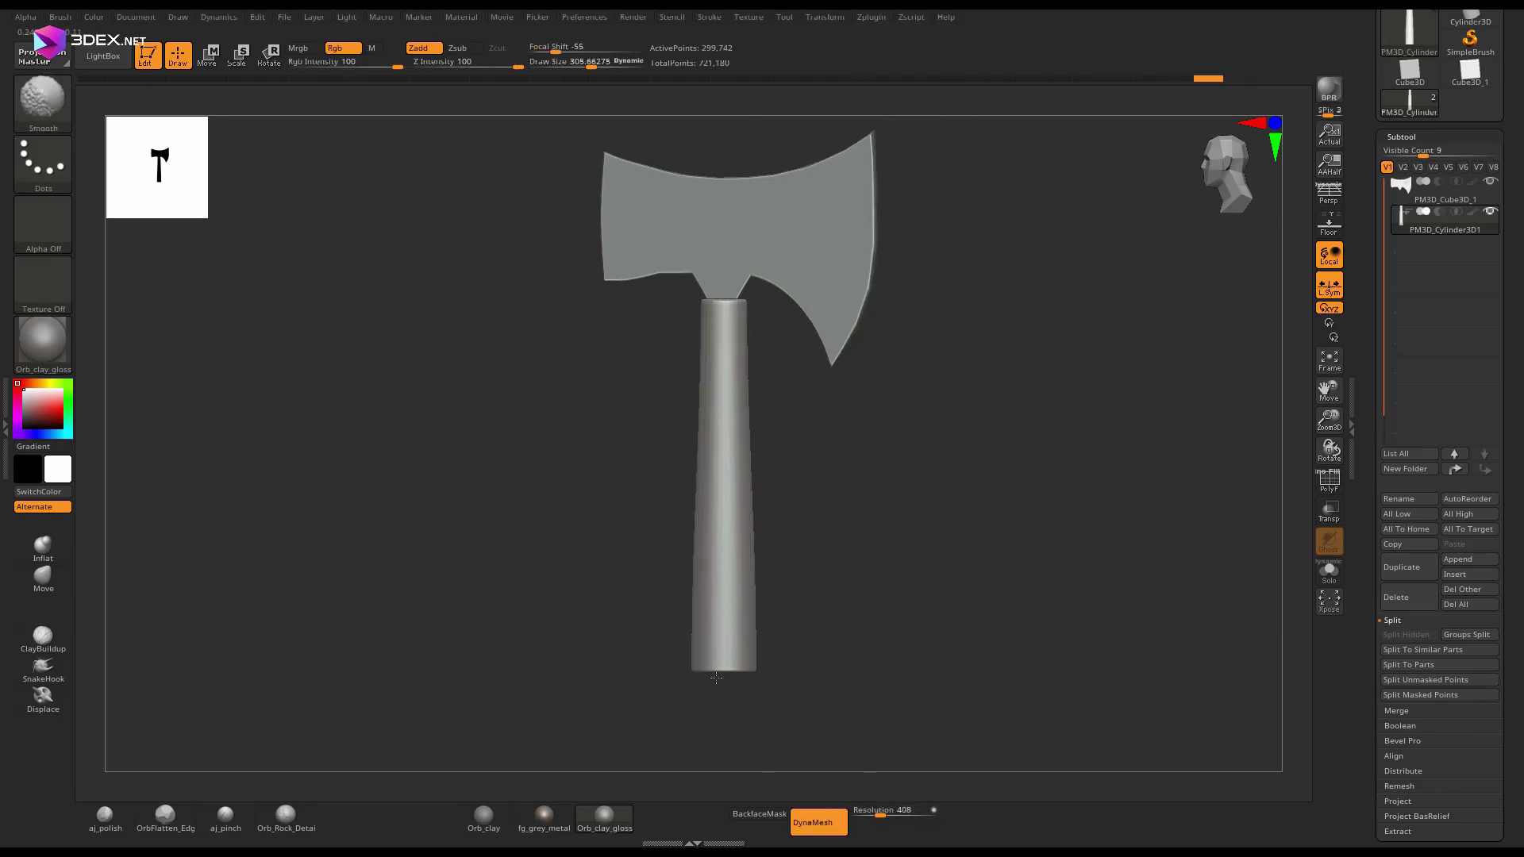
pyautogui.press('s')
# Tilt the handle so its lower end swings backward, and pull its lower front corner outward with the Move brush.
pyautogui.press('w')
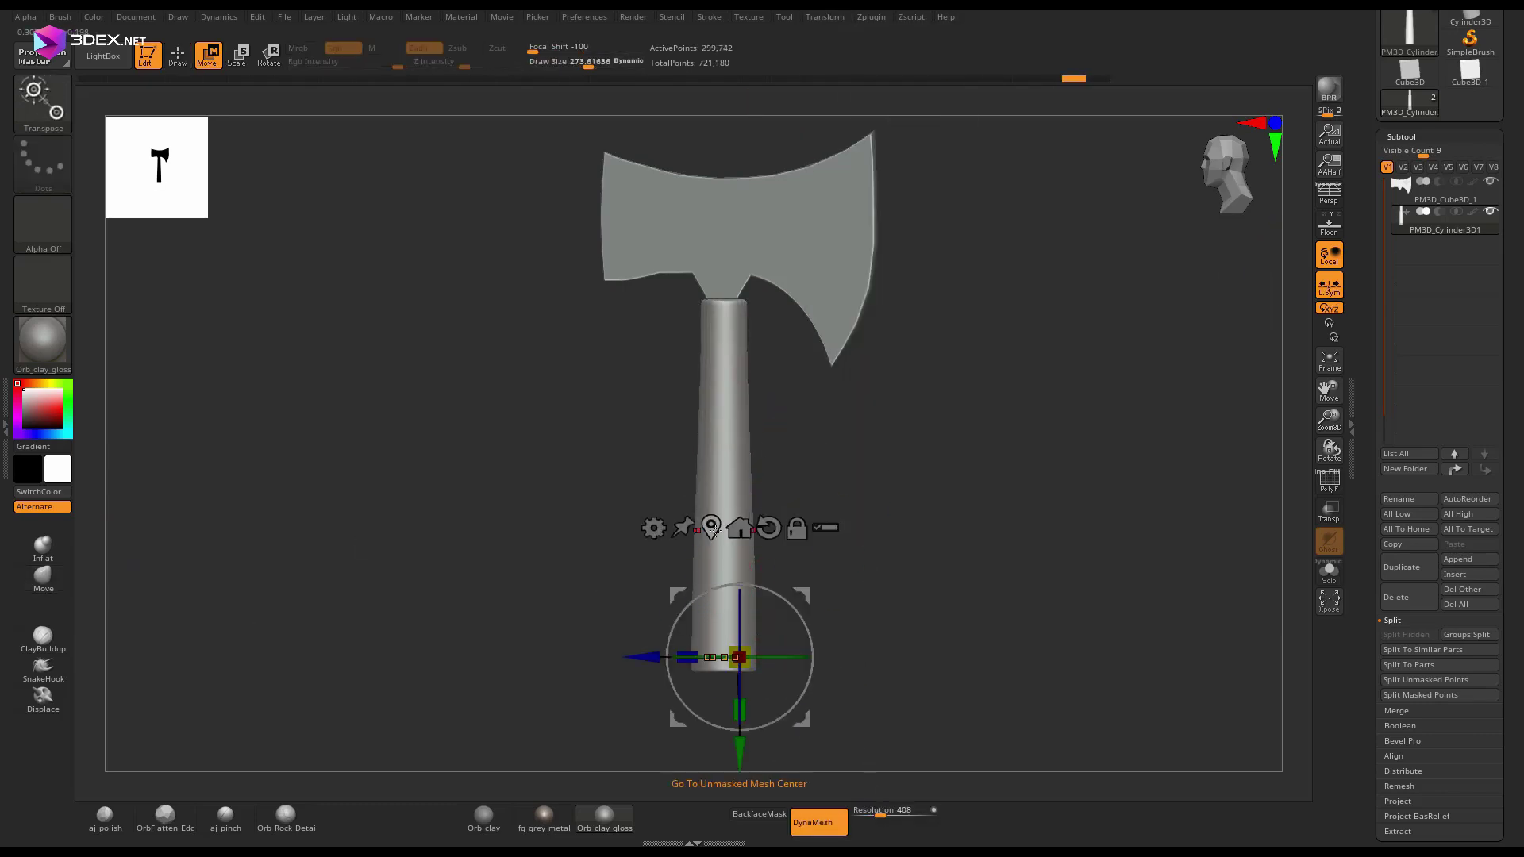
pyautogui.click(711, 528)
pyautogui.moveTo(766, 536); pyautogui.dragTo(759, 543)
pyautogui.moveTo(775, 554); pyautogui.dragTo(749, 557)
pyautogui.press('q')
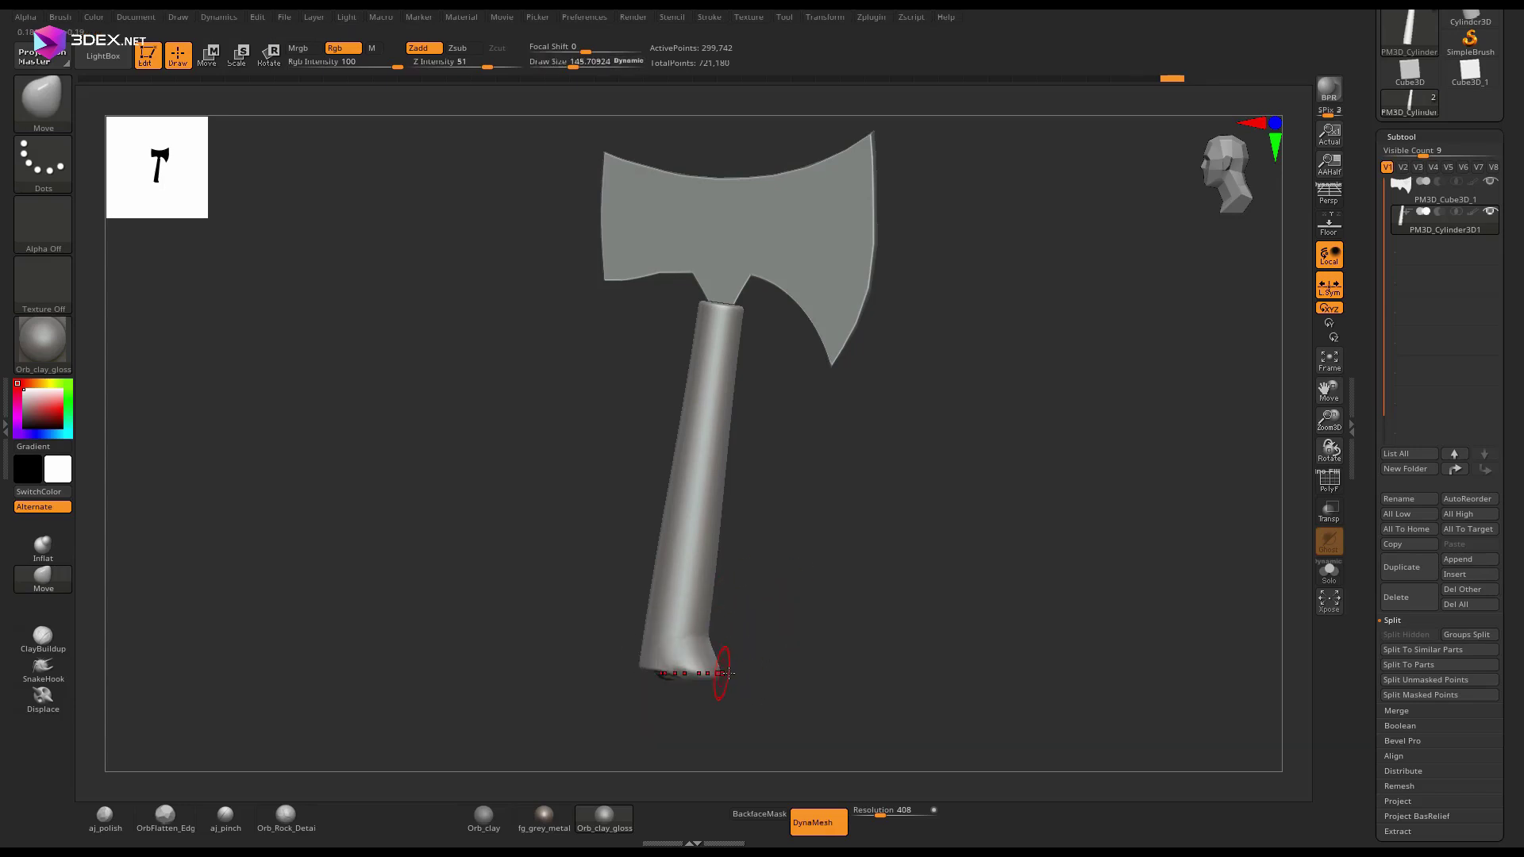
# Shape the handle's lower end into a smooth flared foot with a pointed toe, using DynaMesh resolution 240.
pyautogui.moveTo(796, 601)
pyautogui.keyDown('ctrl'); pyautogui.mouseDown()
pyautogui.moveTo(617, 703)
pyautogui.moveTo(677, 741)
pyautogui.moveTo(842, 659)
pyautogui.mouseUp(); pyautogui.keyUp('ctrl')
pyautogui.keyDown('ctrl'); pyautogui.click(617, 702); pyautogui.keyUp('ctrl')
pyautogui.press('w')
pyautogui.press('q')
pyautogui.moveTo(817, 619); pyautogui.dragTo(853, 603)
pyautogui.keyDown('shift'); pyautogui.moveTo(703, 647); pyautogui.dragTo(690, 654); pyautogui.keyUp('shift')
pyautogui.hotkey('ctrl', 'z')
pyautogui.hotkey('ctrl', 'z')
pyautogui.hotkey('ctrl', 'z')
pyautogui.hotkey('ctrl', 'z')
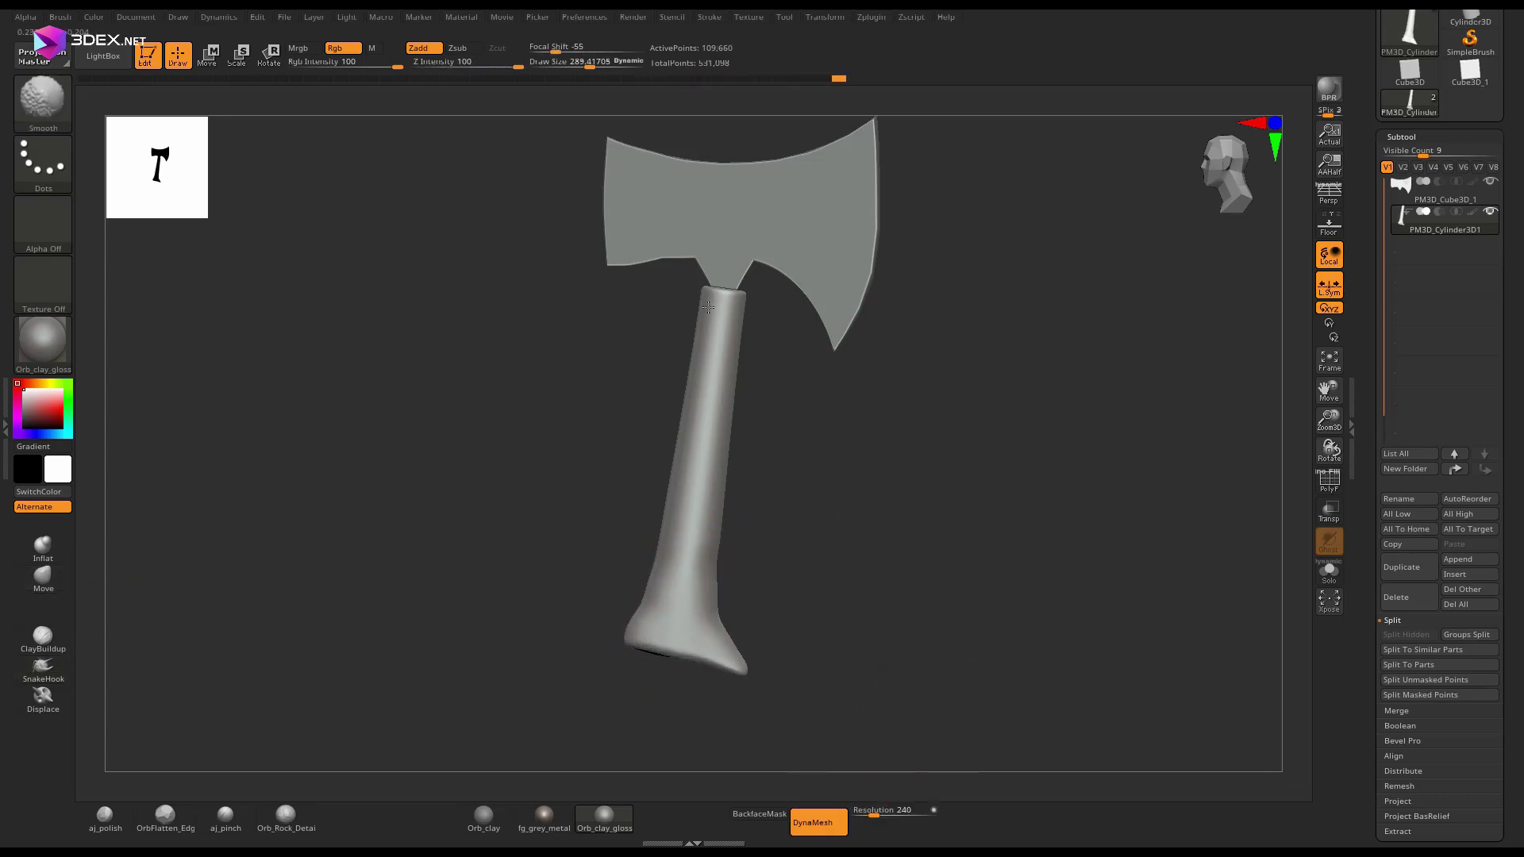
# Scale the handle slightly shorter and slimmer.
pyautogui.press('w')
pyautogui.moveTo(687, 480); pyautogui.dragTo(676, 489)
pyautogui.moveTo(673, 573); pyautogui.dragTo(673, 558)
pyautogui.press('q')
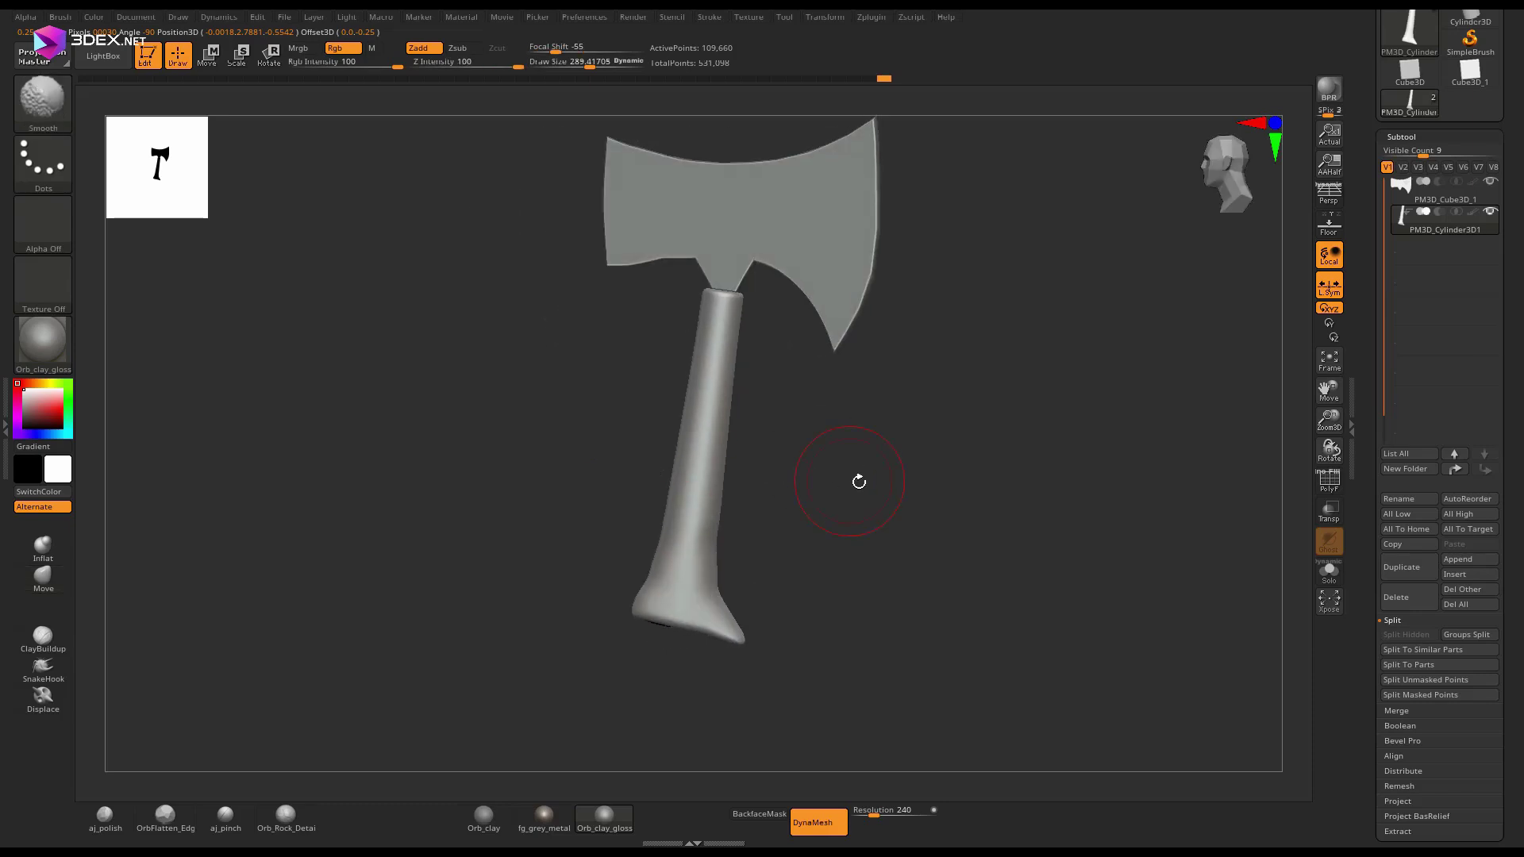
# Select the axe head and mask an inset panel that follows its outline, trimming the mask along the upper curve.
pyautogui.keyDown('alt'); pyautogui.moveTo(859, 481); pyautogui.dragTo(831, 615); pyautogui.keyUp('alt')
pyautogui.keyDown('alt'); pyautogui.click(699, 341); pyautogui.keyUp('alt')
pyautogui.moveTo(920, 333)
pyautogui.mouseDown()
pyautogui.moveTo(1000, 302)
pyautogui.moveTo(921, 317)
pyautogui.mouseUp()
pyautogui.keyDown('ctrl'); pyautogui.moveTo(610, 307); pyautogui.dragTo(608, 349); pyautogui.keyUp('ctrl')
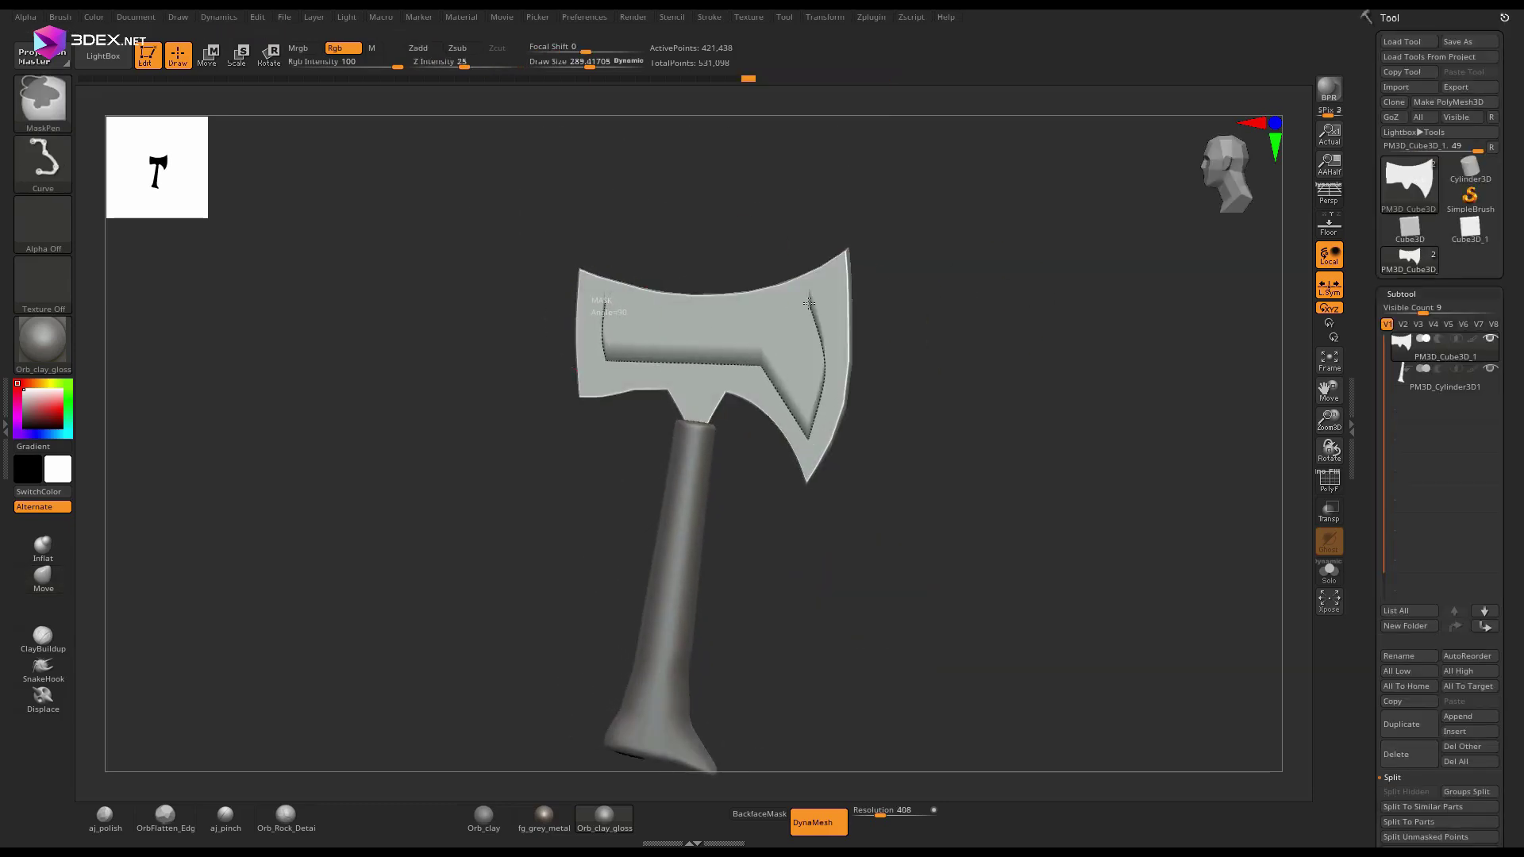
pyautogui.keyDown('ctrl'); pyautogui.moveTo(808, 303); pyautogui.dragTo(809, 305); pyautogui.keyUp('ctrl')
pyautogui.keyDown('ctrl'); pyautogui.moveTo(921, 252); pyautogui.dragTo(1035, 271); pyautogui.keyUp('ctrl')
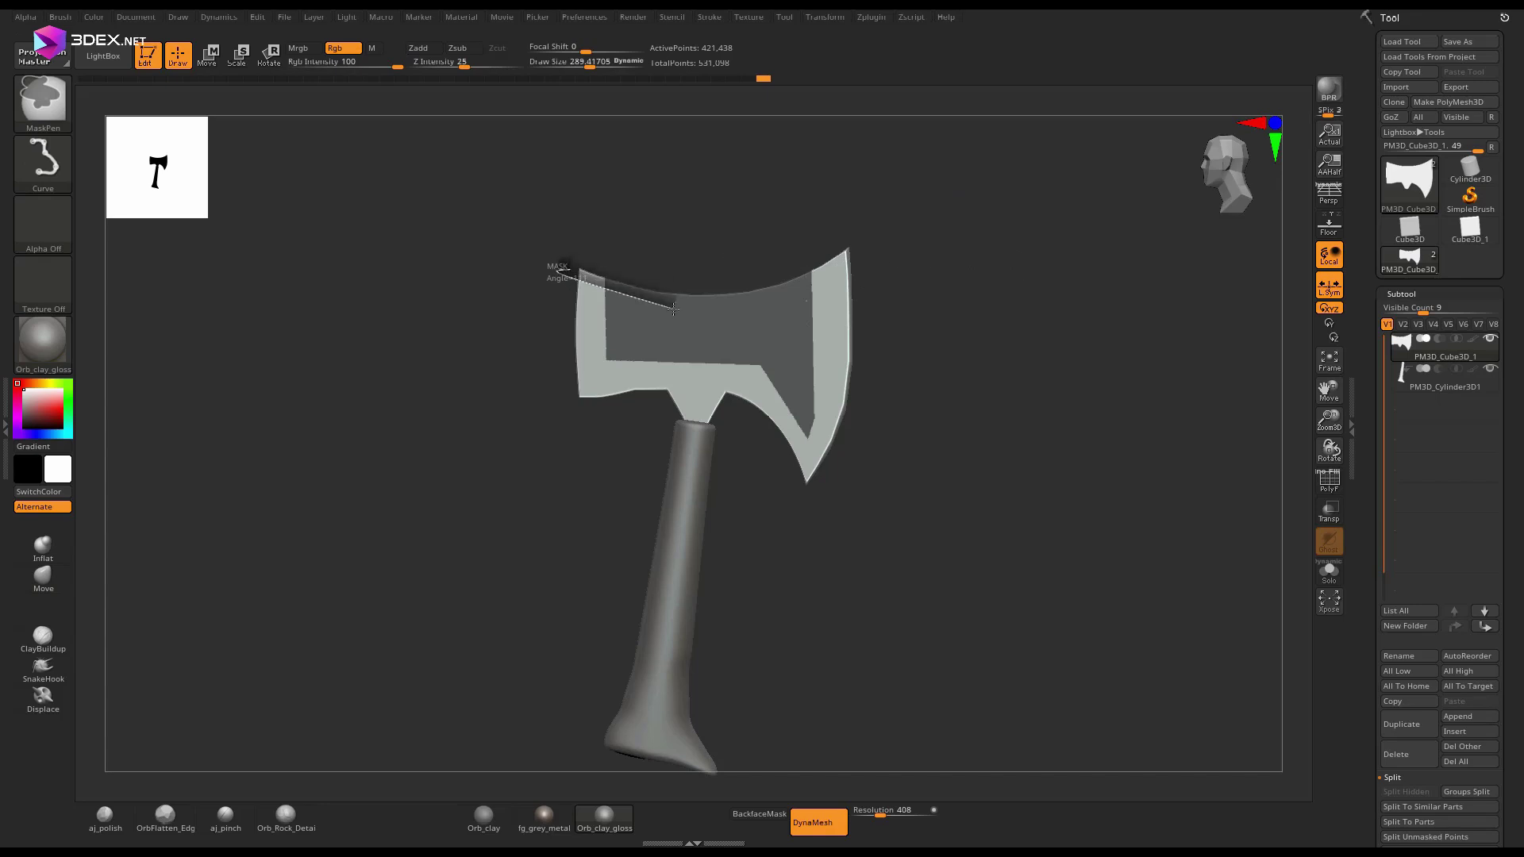
pyautogui.keyDown('ctrl'); pyautogui.moveTo(890, 254); pyautogui.dragTo(892, 255); pyautogui.keyUp('ctrl')
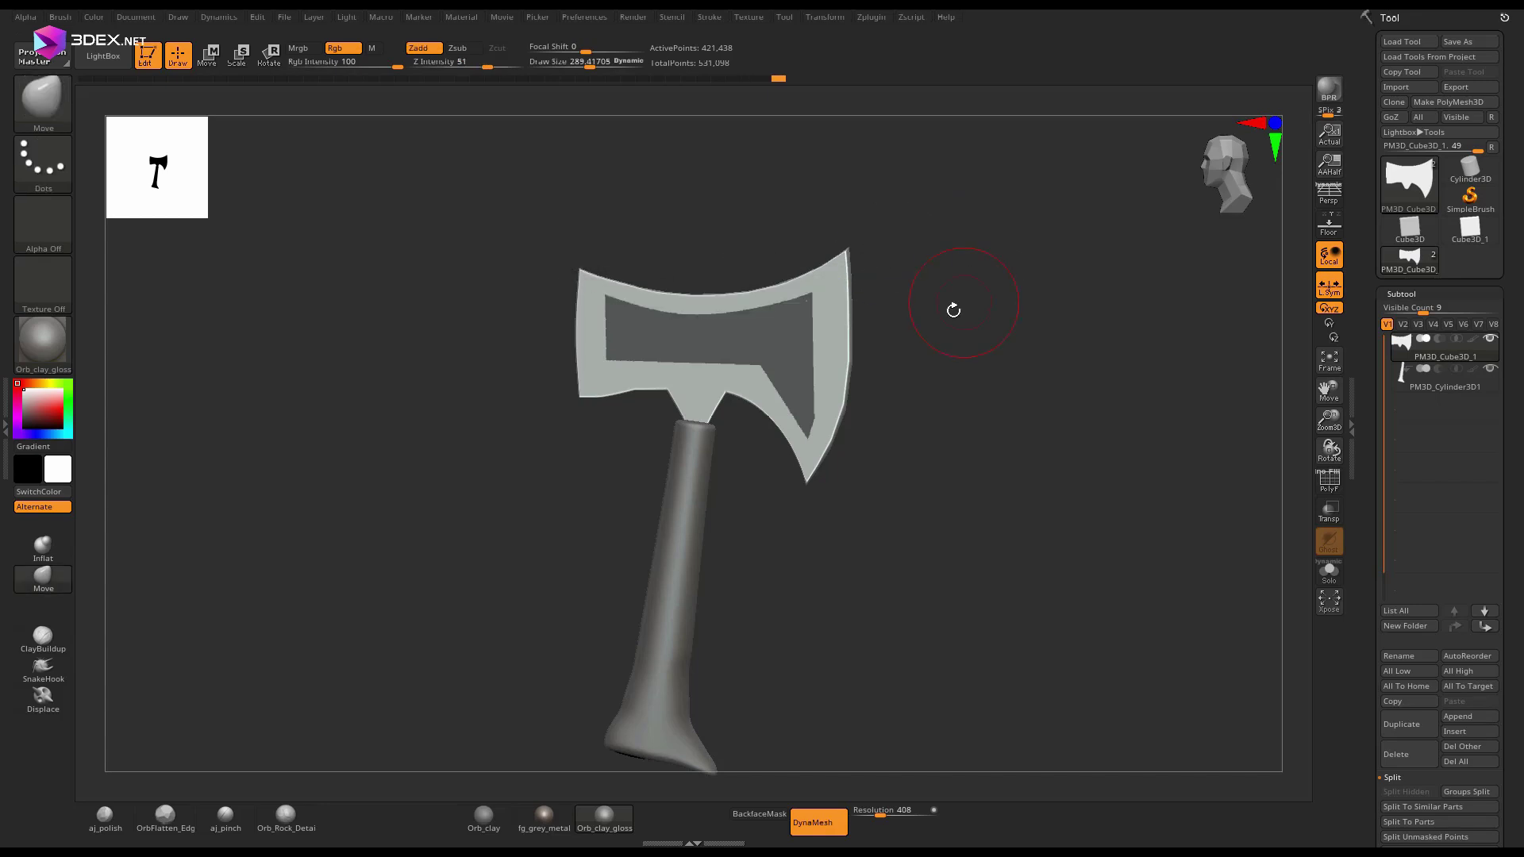
# Set the masking stroke to Rect and clean up the inset panel's mask near its upper blade-side corner.
pyautogui.moveTo(953, 309); pyautogui.dragTo(978, 337)
pyautogui.keyDown('ctrl'); pyautogui.click(1003, 360); pyautogui.keyUp('ctrl')
pyautogui.moveTo(978, 337)
pyautogui.keyDown('shift'); pyautogui.mouseDown()
pyautogui.moveTo(1003, 360)
pyautogui.moveTo(874, 309)
pyautogui.moveTo(1030, 245)
pyautogui.moveTo(1150, 245)
pyautogui.moveTo(1003, 293)
pyautogui.moveTo(895, 422)
pyautogui.moveTo(912, 492)
pyautogui.mouseUp(); pyautogui.keyUp('shift')
pyautogui.press('w')
pyautogui.press('q')
pyautogui.keyDown('ctrl'); pyautogui.click(1119, 373); pyautogui.keyUp('ctrl')
pyautogui.press('s')
pyautogui.moveTo(1124, 365); pyautogui.dragTo(1094, 383)
pyautogui.keyDown('ctrl'); pyautogui.click(43, 164); pyautogui.keyUp('ctrl')
pyautogui.keyDown('ctrl'); pyautogui.click(171, 225); pyautogui.keyUp('ctrl')
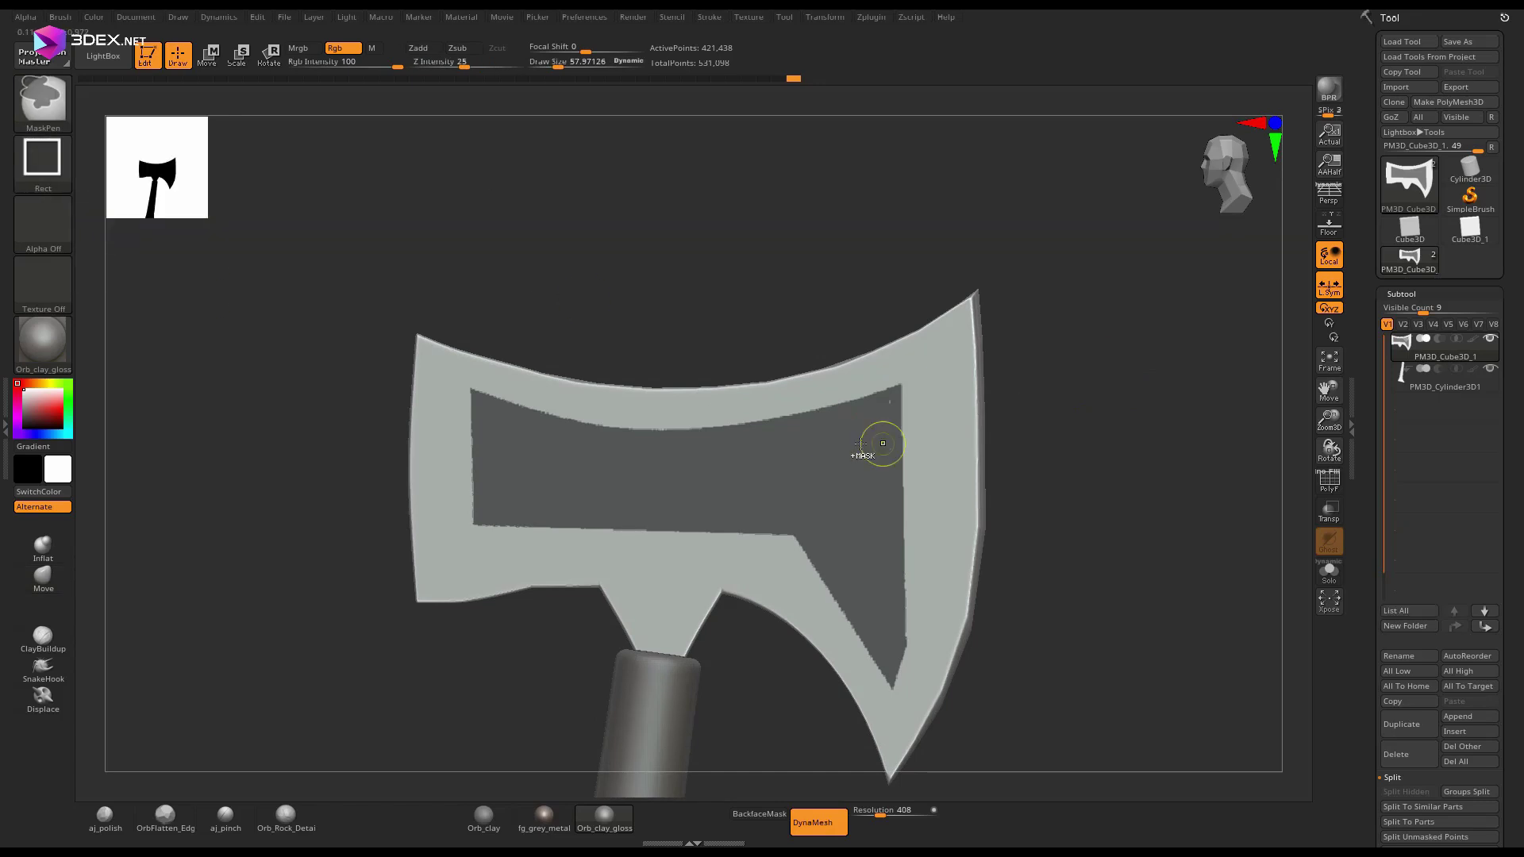
pyautogui.keyDown('ctrl'); pyautogui.moveTo(879, 457); pyautogui.dragTo(897, 395); pyautogui.keyUp('ctrl')
# Invert the mask and push the inset panel inward to recess it into the axe head.
pyautogui.moveTo(1063, 373)
pyautogui.mouseDown()
pyautogui.moveTo(1140, 330)
pyautogui.moveTo(1067, 373)
pyautogui.moveTo(1092, 418)
pyautogui.moveTo(1072, 390)
pyautogui.moveTo(992, 381)
pyautogui.mouseUp()
pyautogui.keyDown('ctrl'); pyautogui.click(1064, 377); pyautogui.keyUp('ctrl')
pyautogui.press('w')
pyautogui.moveTo(674, 490); pyautogui.dragTo(655, 489)
pyautogui.press('q')
pyautogui.moveTo(952, 391); pyautogui.dragTo(980, 381)
# Restore the panel mask, adjust the recess depth again, then clear the mask and update the DynaMesh.
pyautogui.moveTo(974, 372)
pyautogui.keyDown('ctrl'); pyautogui.mouseDown()
pyautogui.moveTo(1002, 404)
pyautogui.moveTo(1041, 370)
pyautogui.moveTo(969, 371)
pyautogui.moveTo(1039, 389)
pyautogui.mouseUp(); pyautogui.keyUp('ctrl')
pyautogui.hotkey('ctrl', 'z')
pyautogui.press('w')
pyautogui.moveTo(700, 397); pyautogui.dragTo(687, 398)
pyautogui.press('q')
pyautogui.keyDown('ctrl'); pyautogui.moveTo(984, 381); pyautogui.dragTo(1024, 413); pyautogui.keyUp('ctrl')
pyautogui.moveTo(1111, 358)
pyautogui.mouseDown()
pyautogui.moveTo(976, 340)
pyautogui.moveTo(1111, 381)
pyautogui.mouseUp()
pyautogui.keyDown('alt'); pyautogui.moveTo(1087, 508); pyautogui.dragTo(1103, 440); pyautogui.keyUp('alt')
pyautogui.keyDown('ctrl'); pyautogui.moveTo(1107, 445); pyautogui.dragTo(1167, 493); pyautogui.keyUp('ctrl')
# Open the Deformation settings and polish the edges of the axe head with the aj_polish brush.
pyautogui.moveTo(1367, 492); pyautogui.dragTo(1367, 56)
pyautogui.click(1411, 740)
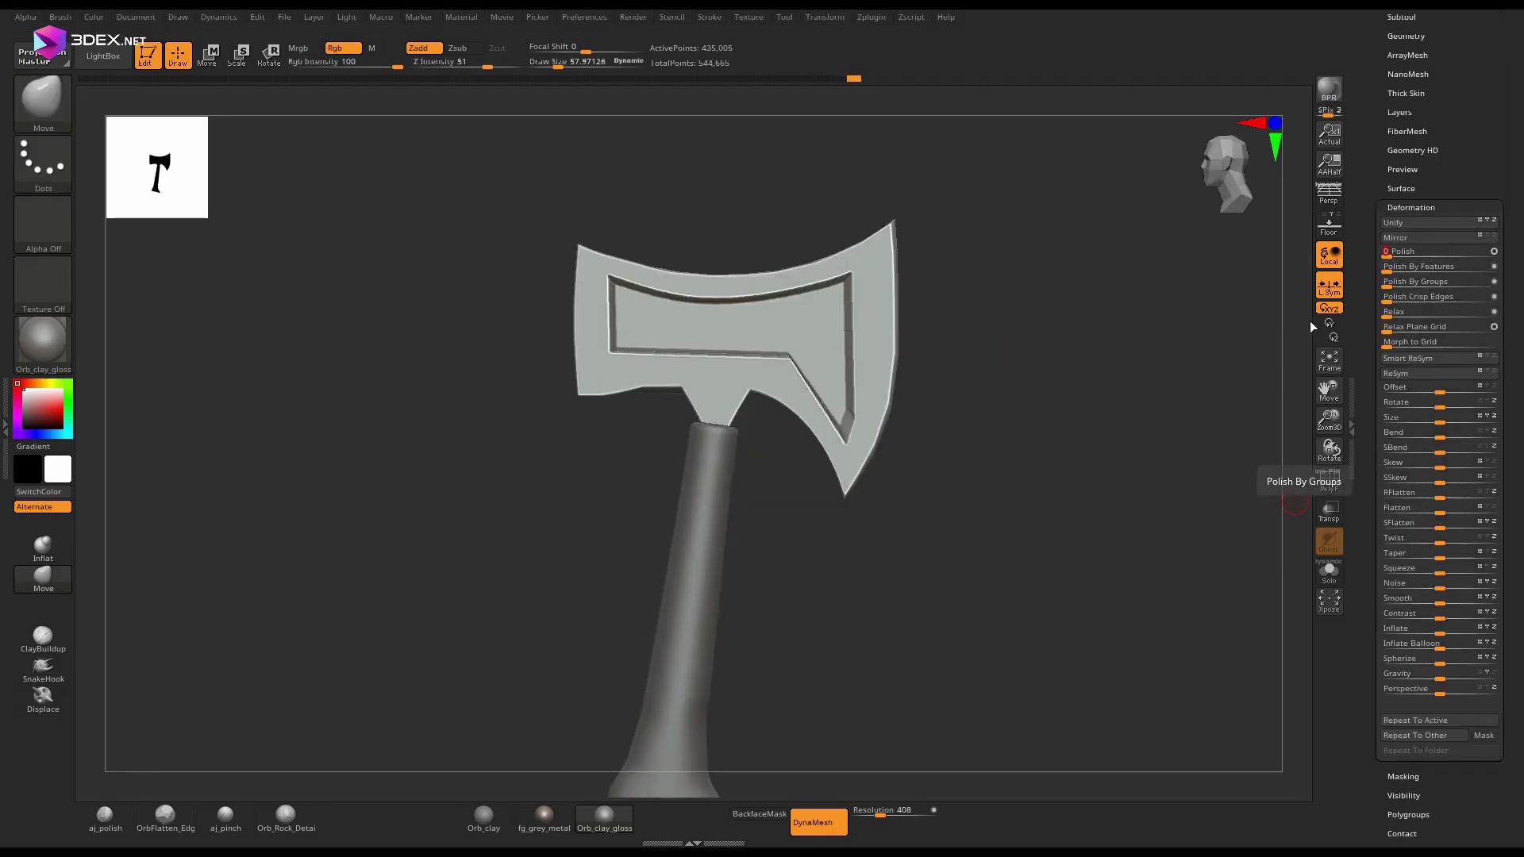
pyautogui.click(118, 823)
pyautogui.moveTo(1081, 408); pyautogui.dragTo(828, 458)
pyautogui.moveTo(827, 374); pyautogui.dragTo(824, 583)
pyautogui.moveTo(699, 608); pyautogui.dragTo(770, 623)
pyautogui.moveTo(714, 432)
pyautogui.mouseDown()
pyautogui.moveTo(622, 391)
pyautogui.moveTo(627, 456)
pyautogui.mouseUp()
pyautogui.moveTo(689, 525); pyautogui.dragTo(762, 509)
pyautogui.moveTo(715, 445); pyautogui.dragTo(706, 381)
# Load the Metal_01 brush and stamp dented metal texture across the axe head at Z intensity 12.
pyautogui.click(103, 57)
pyautogui.click(249, 99)
pyautogui.doubleClick(364, 133)
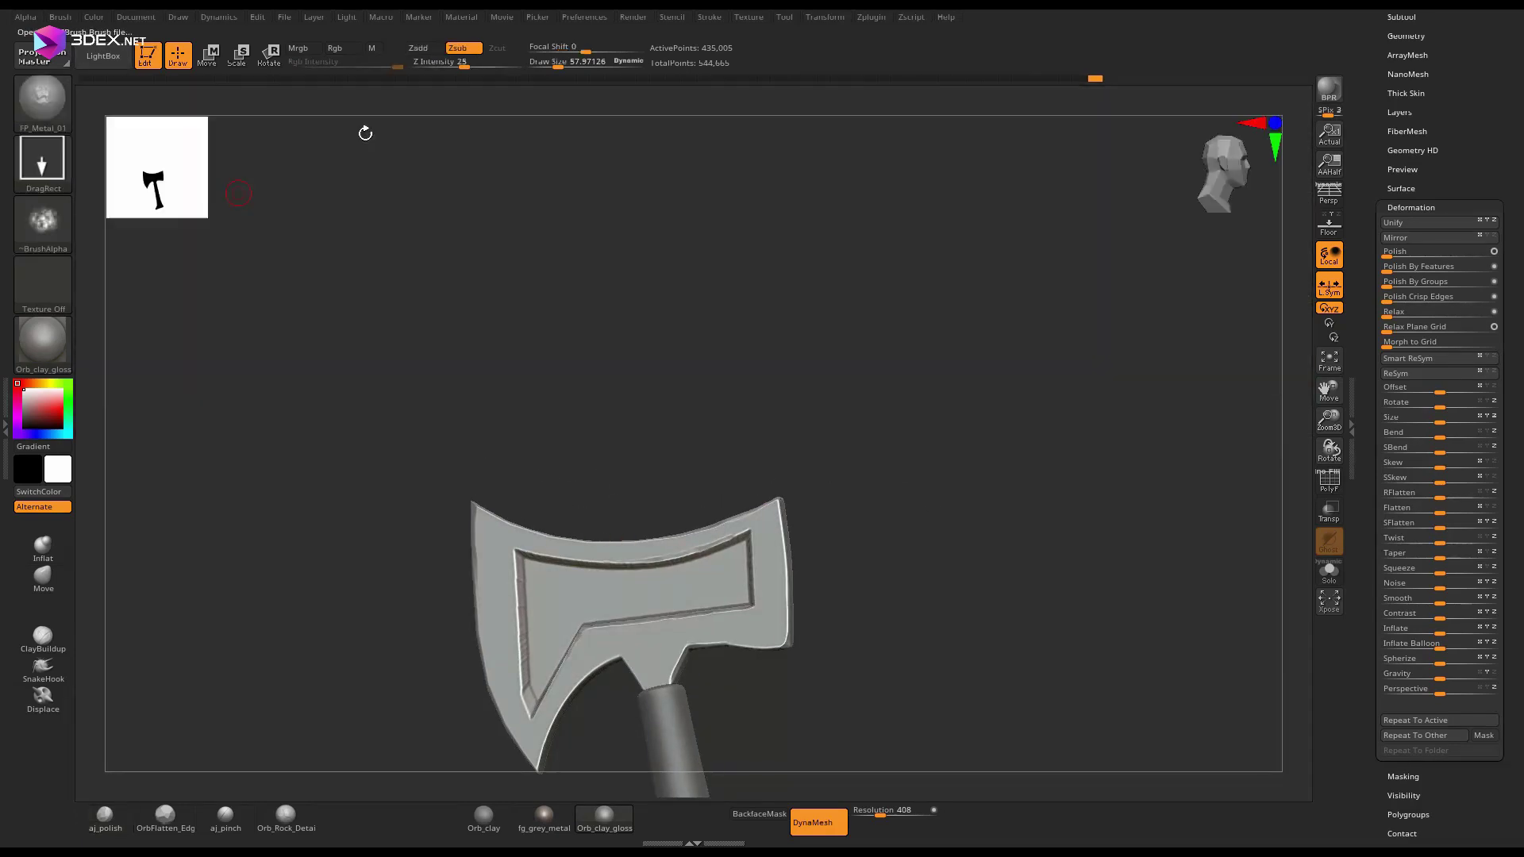
pyautogui.moveTo(762, 428); pyautogui.dragTo(805, 444)
pyautogui.moveTo(881, 445); pyautogui.dragTo(965, 277)
pyautogui.moveTo(632, 633); pyautogui.dragTo(843, 502)
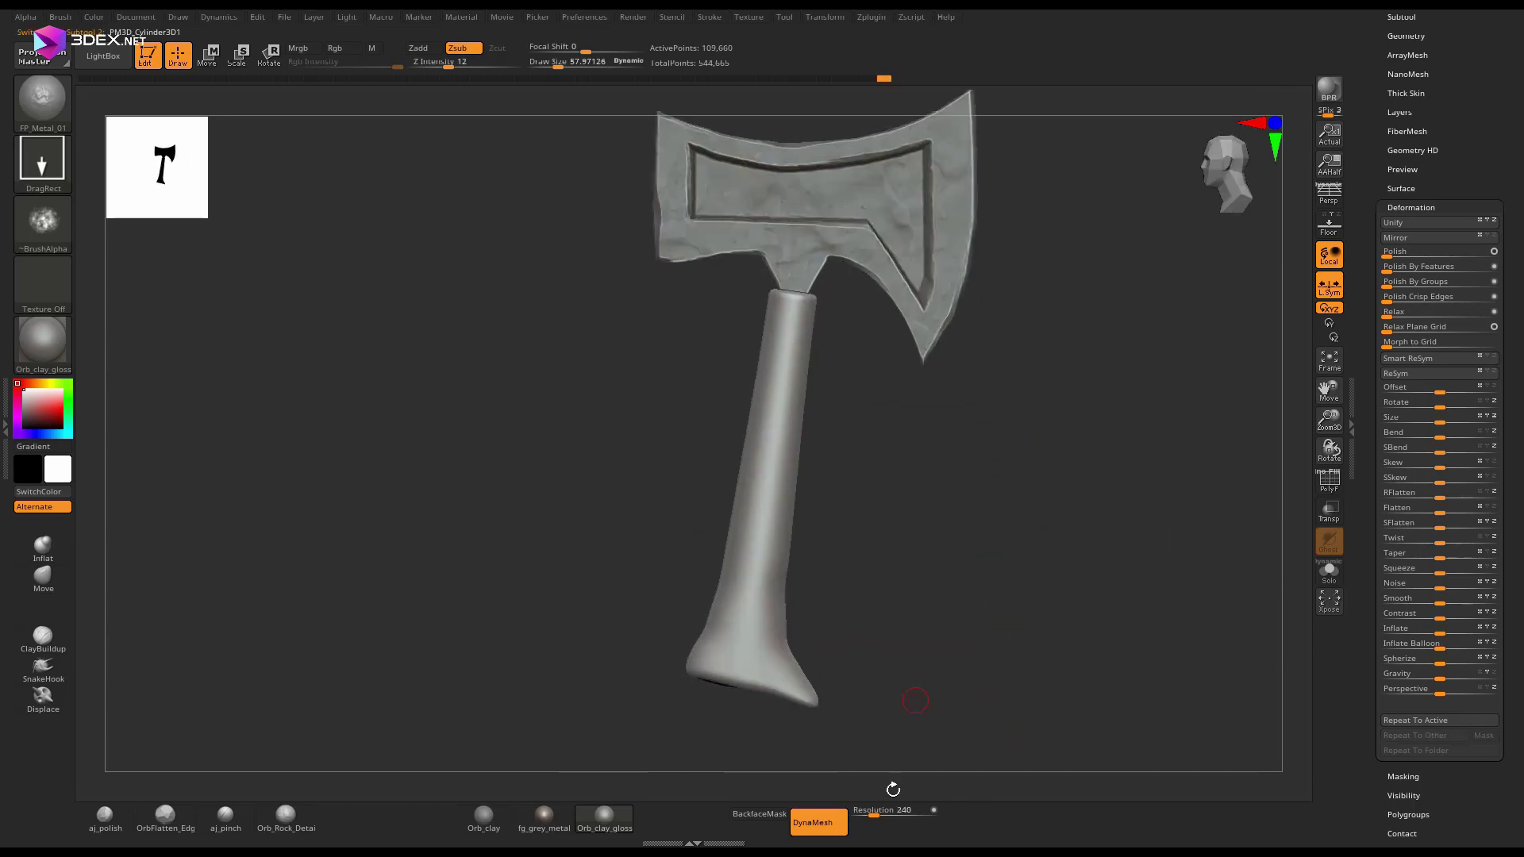
# Remesh the handle with DynaMesh at resolution 384 and rotate it more upright.
pyautogui.moveTo(983, 408); pyautogui.dragTo(981, 428)
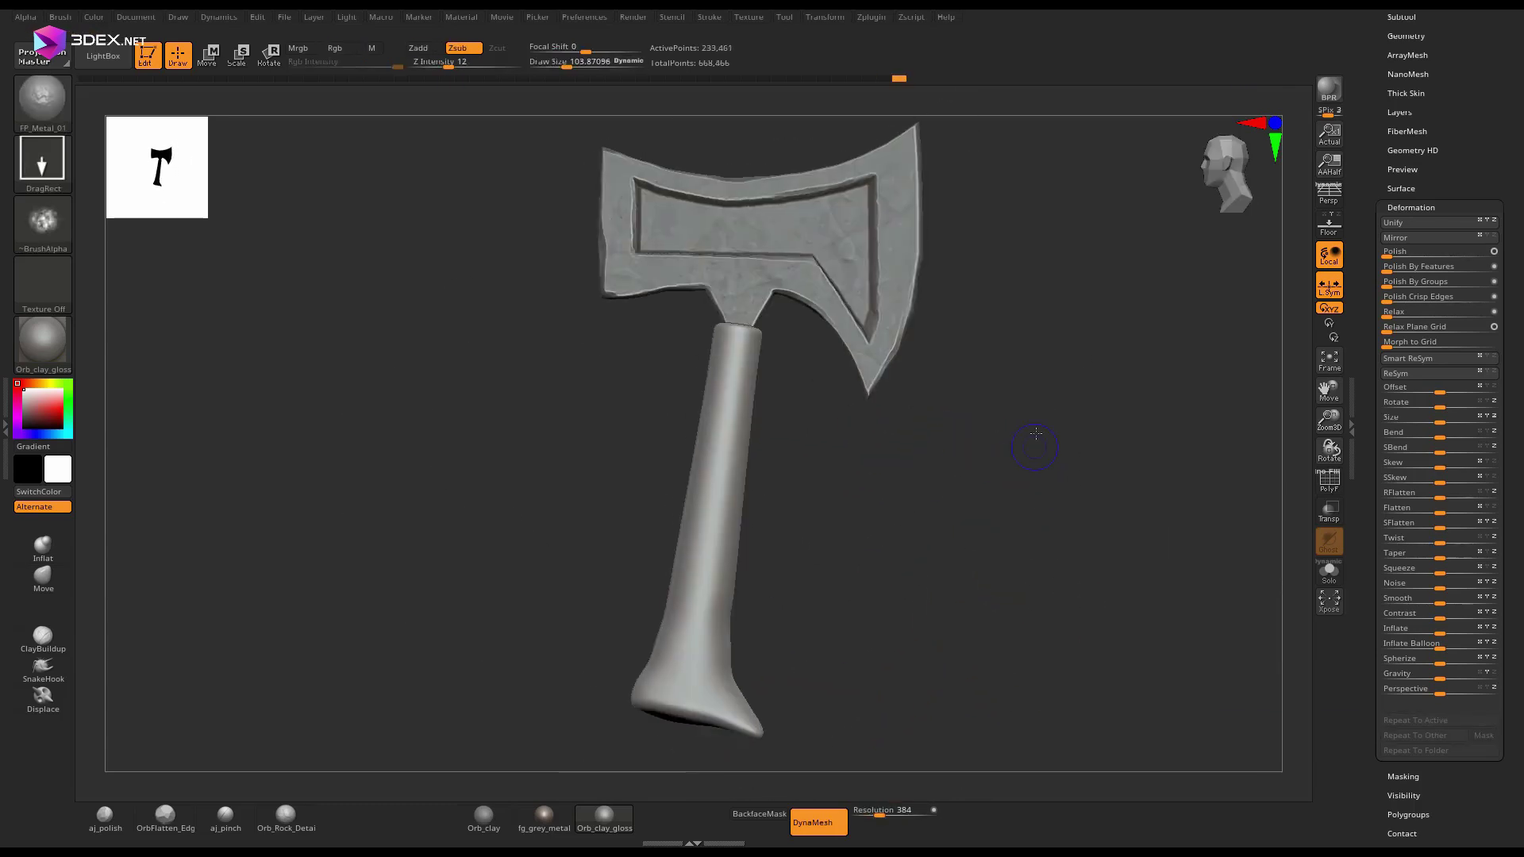
pyautogui.press('w')
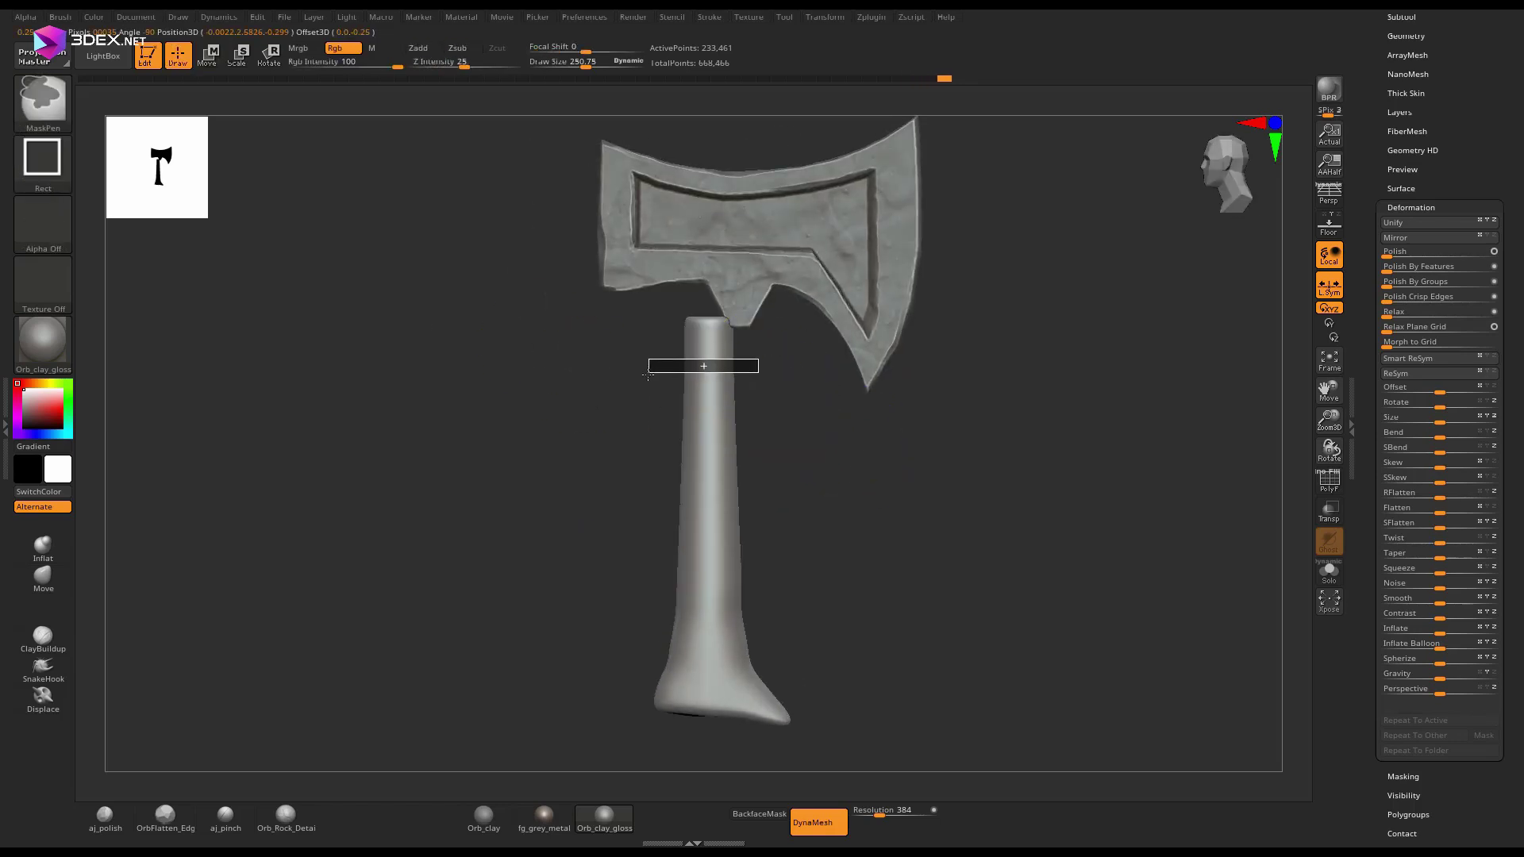
# Mask a narrow band around the handle's upper end, extract it as a ring with thickness 0.02, and select the ring.
pyautogui.keyDown('ctrl'); pyautogui.moveTo(647, 375); pyautogui.dragTo(646, 373); pyautogui.keyUp('ctrl')
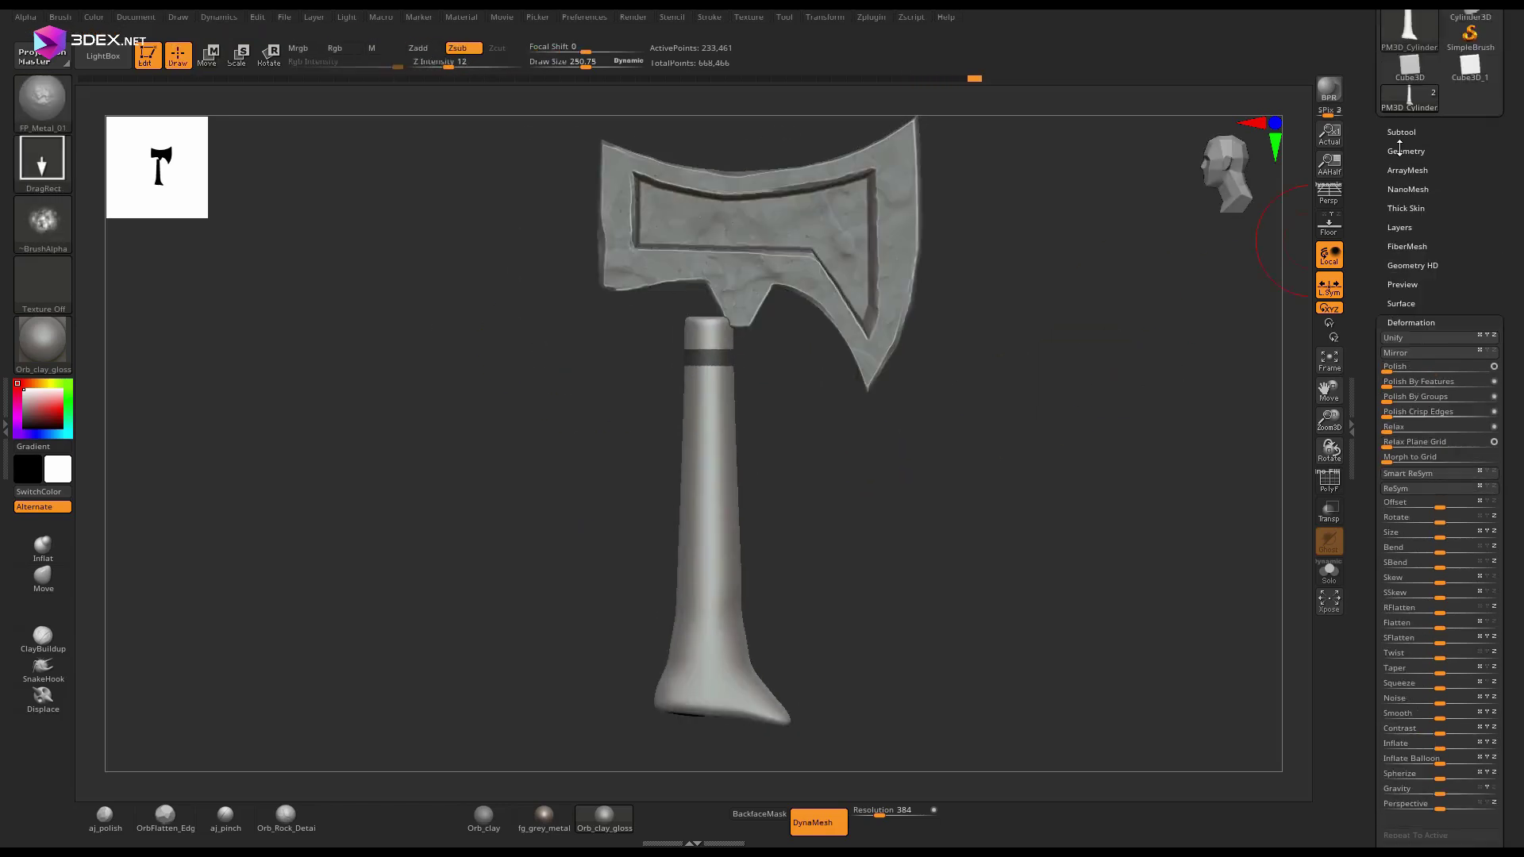
pyautogui.click(1398, 573)
pyautogui.keyDown('alt'); pyautogui.click(707, 355); pyautogui.keyUp('alt')
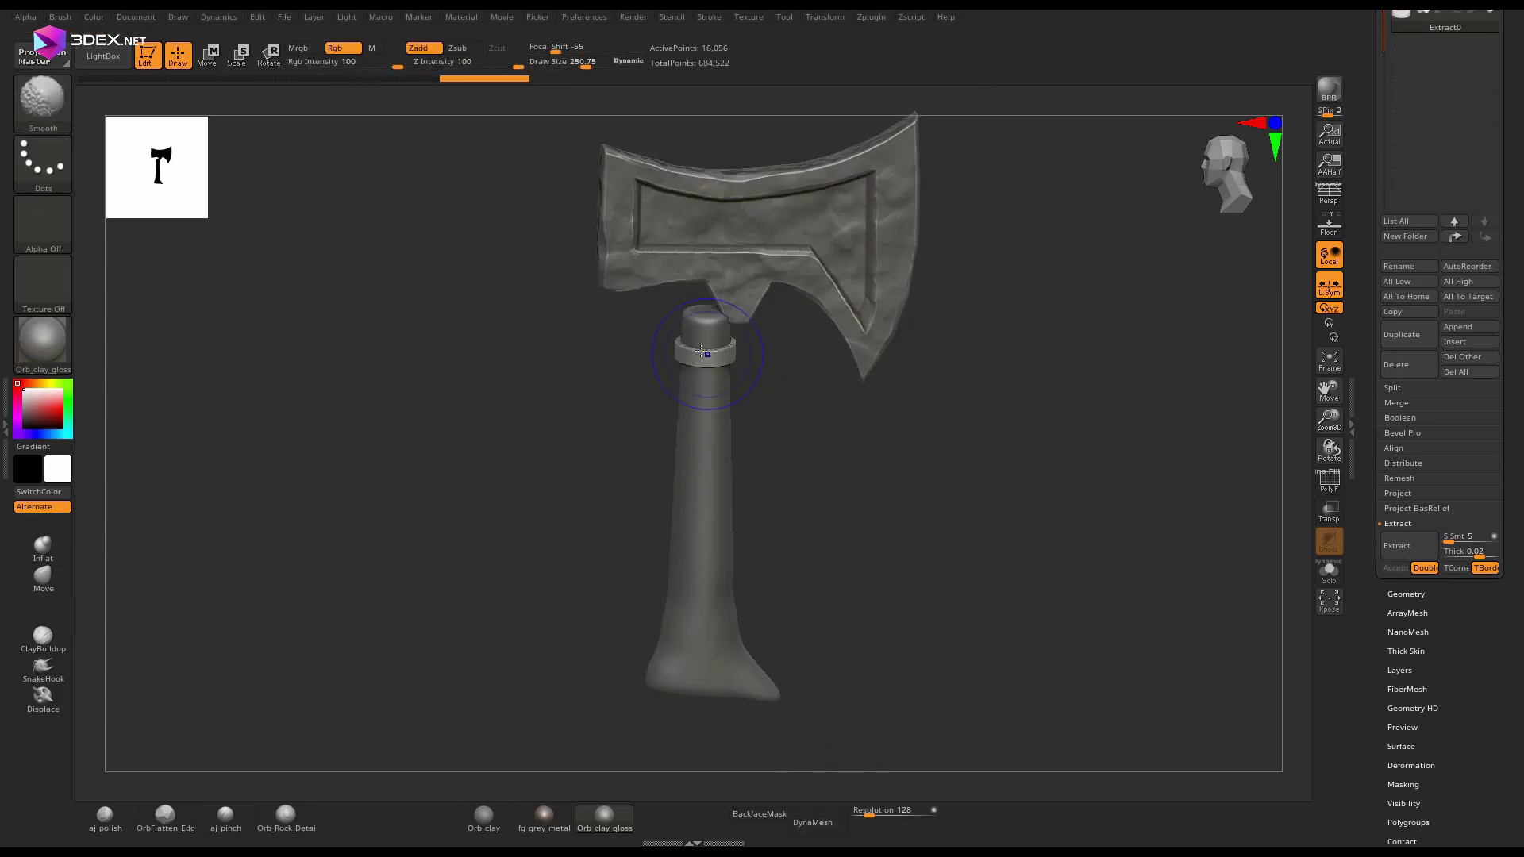
# Duplicate the ring near the handle's upper end, move the copy slightly lower and tilt it.
pyautogui.moveTo(921, 421); pyautogui.dragTo(805, 402)
pyautogui.hotkey('ctrl', 'shift', 'd')
pyautogui.press('w')
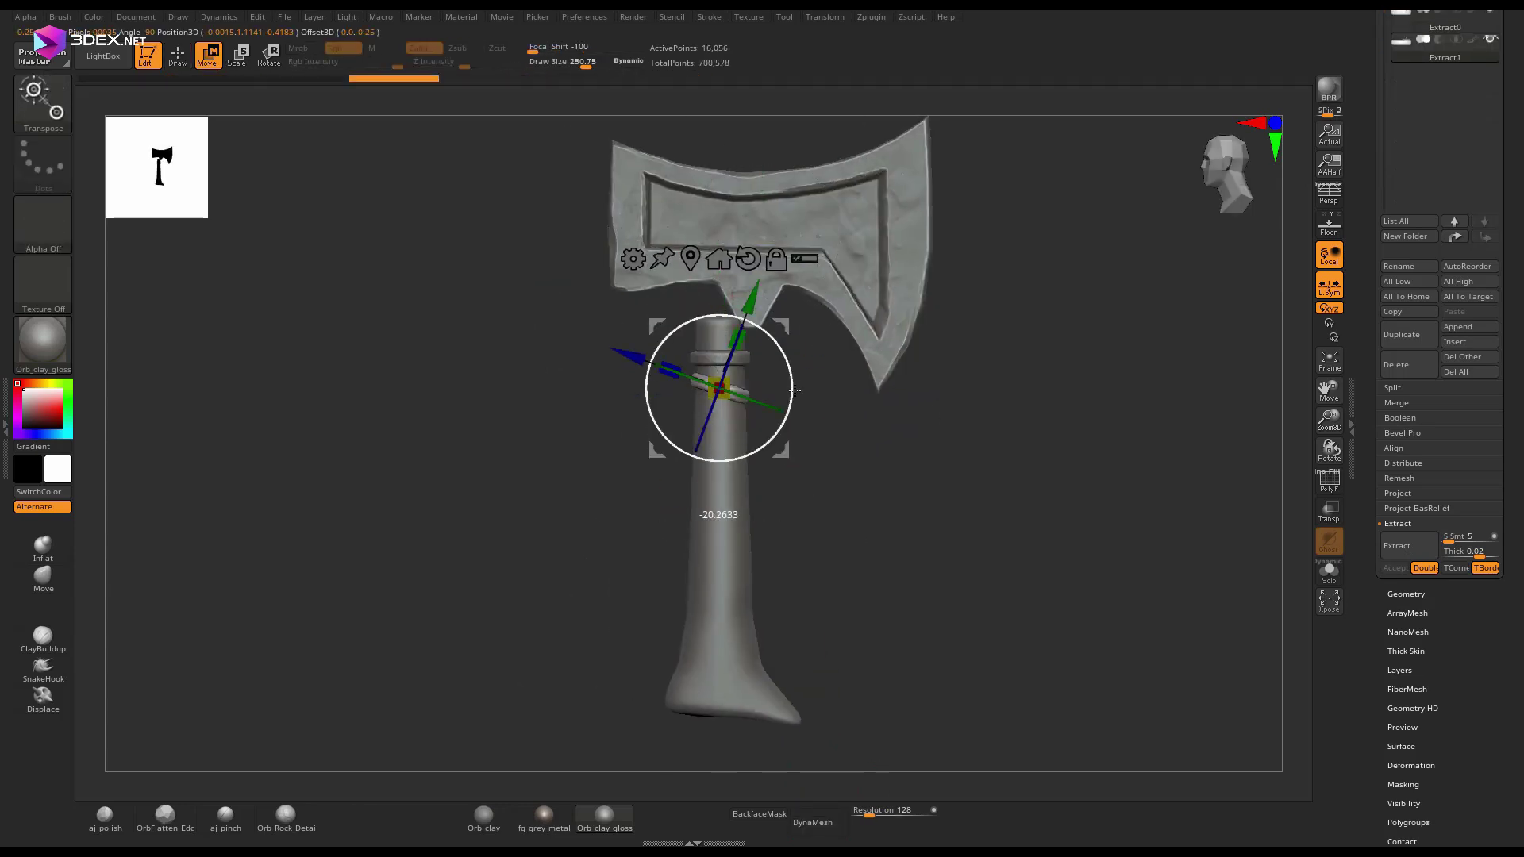
pyautogui.press('q')
# Select the upper ring, centre the gizmo on it and tilt it the opposite way so the two rings cross.
pyautogui.keyDown('alt'); pyautogui.click(721, 358); pyautogui.keyUp('alt')
pyautogui.press('w')
pyautogui.click(737, 102)
pyautogui.moveTo(787, 332); pyautogui.dragTo(784, 311)
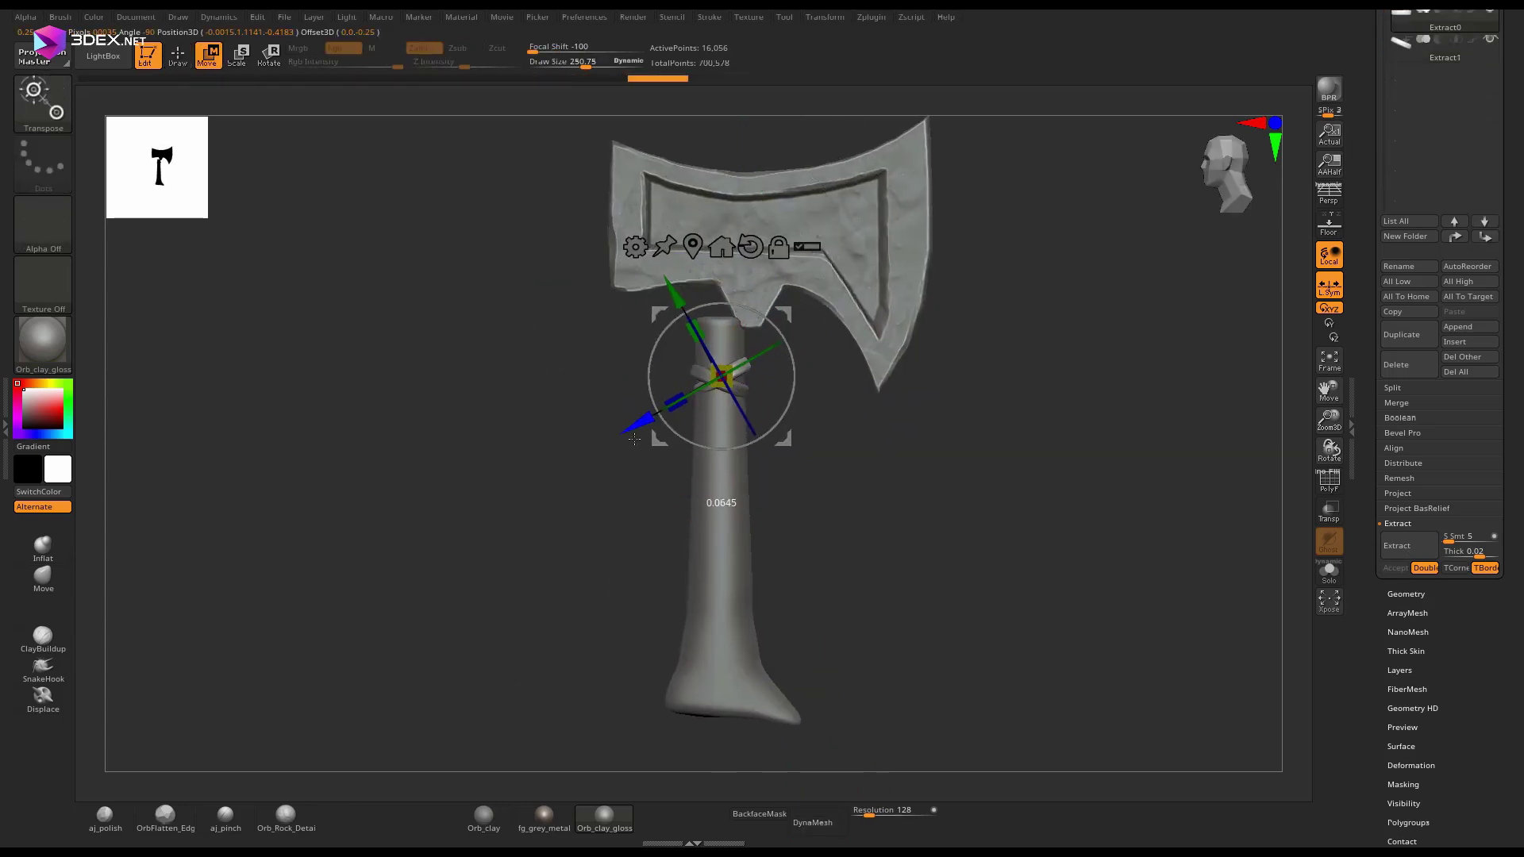
pyautogui.press('q')
pyautogui.press('w')
pyautogui.moveTo(841, 433)
pyautogui.mouseDown()
pyautogui.moveTo(921, 433)
pyautogui.moveTo(850, 466)
pyautogui.moveTo(851, 438)
pyautogui.mouseUp()
pyautogui.press('q')
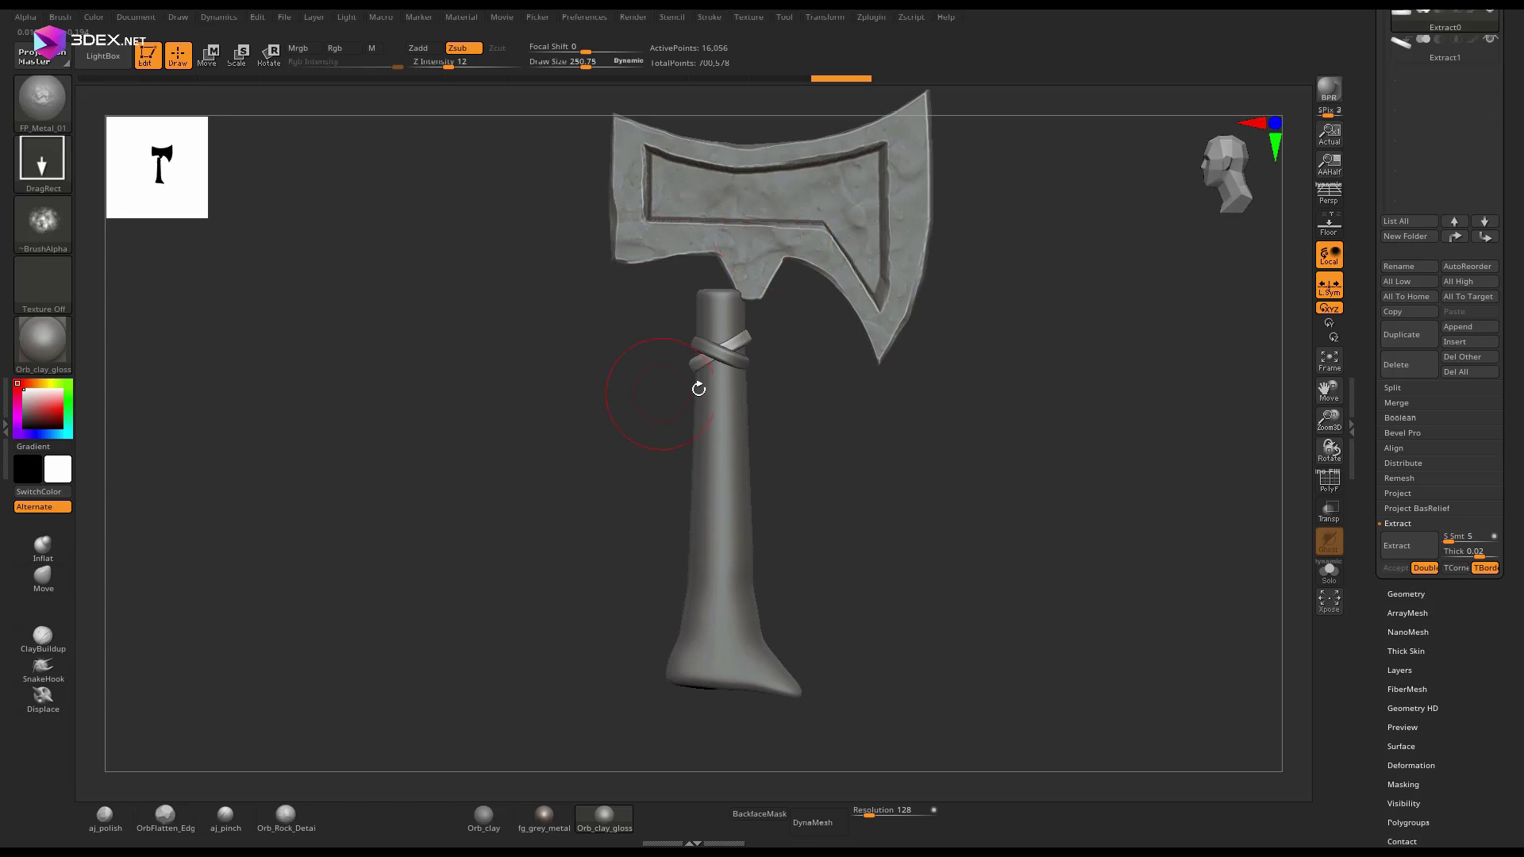
# Duplicate a crossed ring, move the copy farther down the handle and scale it to the handle's thickness.
pyautogui.hotkey('ctrl', 'shift', 'd')
pyautogui.press('w')
pyautogui.moveTo(934, 404); pyautogui.dragTo(1004, 425)
pyautogui.moveTo(774, 432); pyautogui.dragTo(770, 408)
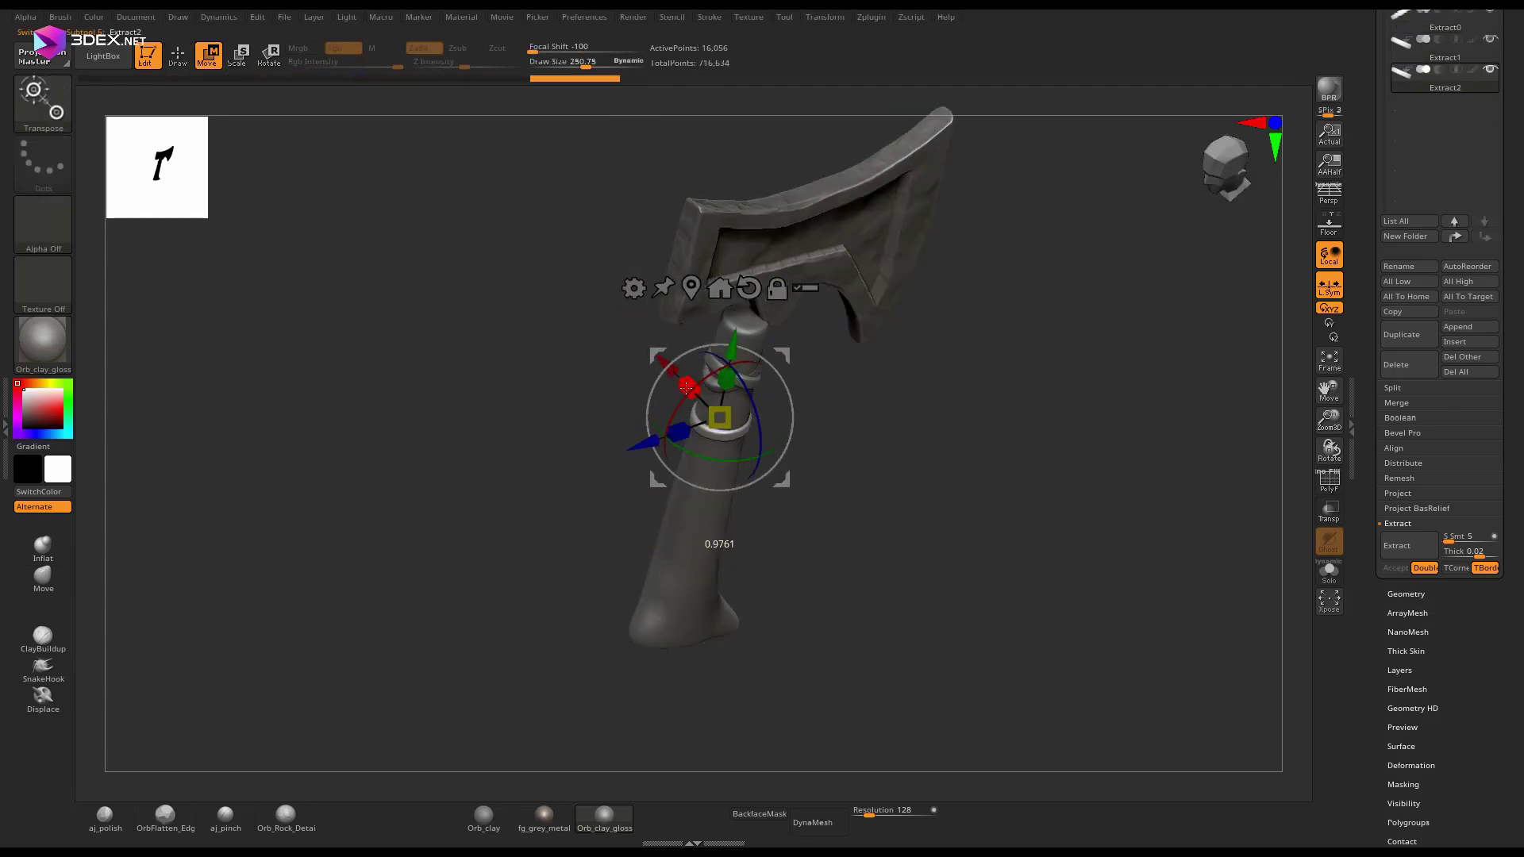
pyautogui.press('q')
pyautogui.moveTo(898, 476)
pyautogui.mouseDown()
pyautogui.moveTo(830, 457)
pyautogui.moveTo(936, 405)
pyautogui.mouseUp()
pyautogui.press('w')
pyautogui.moveTo(728, 431); pyautogui.dragTo(722, 436)
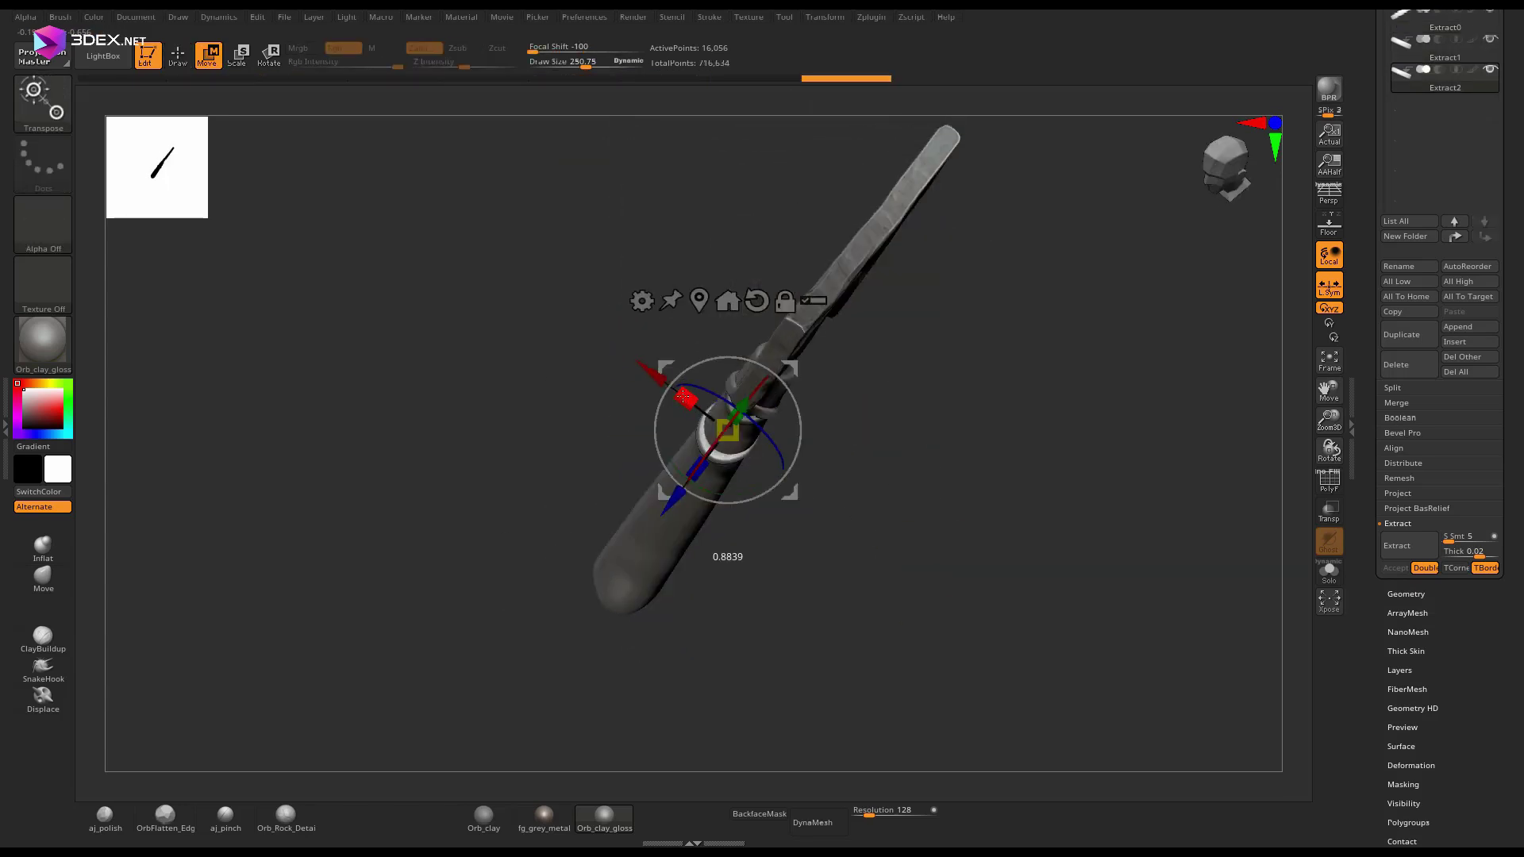
# Shift the third ring so it sits evenly around the handle below the upper crossing.
pyautogui.moveTo(857, 444); pyautogui.dragTo(919, 479)
pyautogui.press('q')
pyautogui.press('w')
pyautogui.moveTo(716, 380); pyautogui.dragTo(701, 349)
pyautogui.press('q')
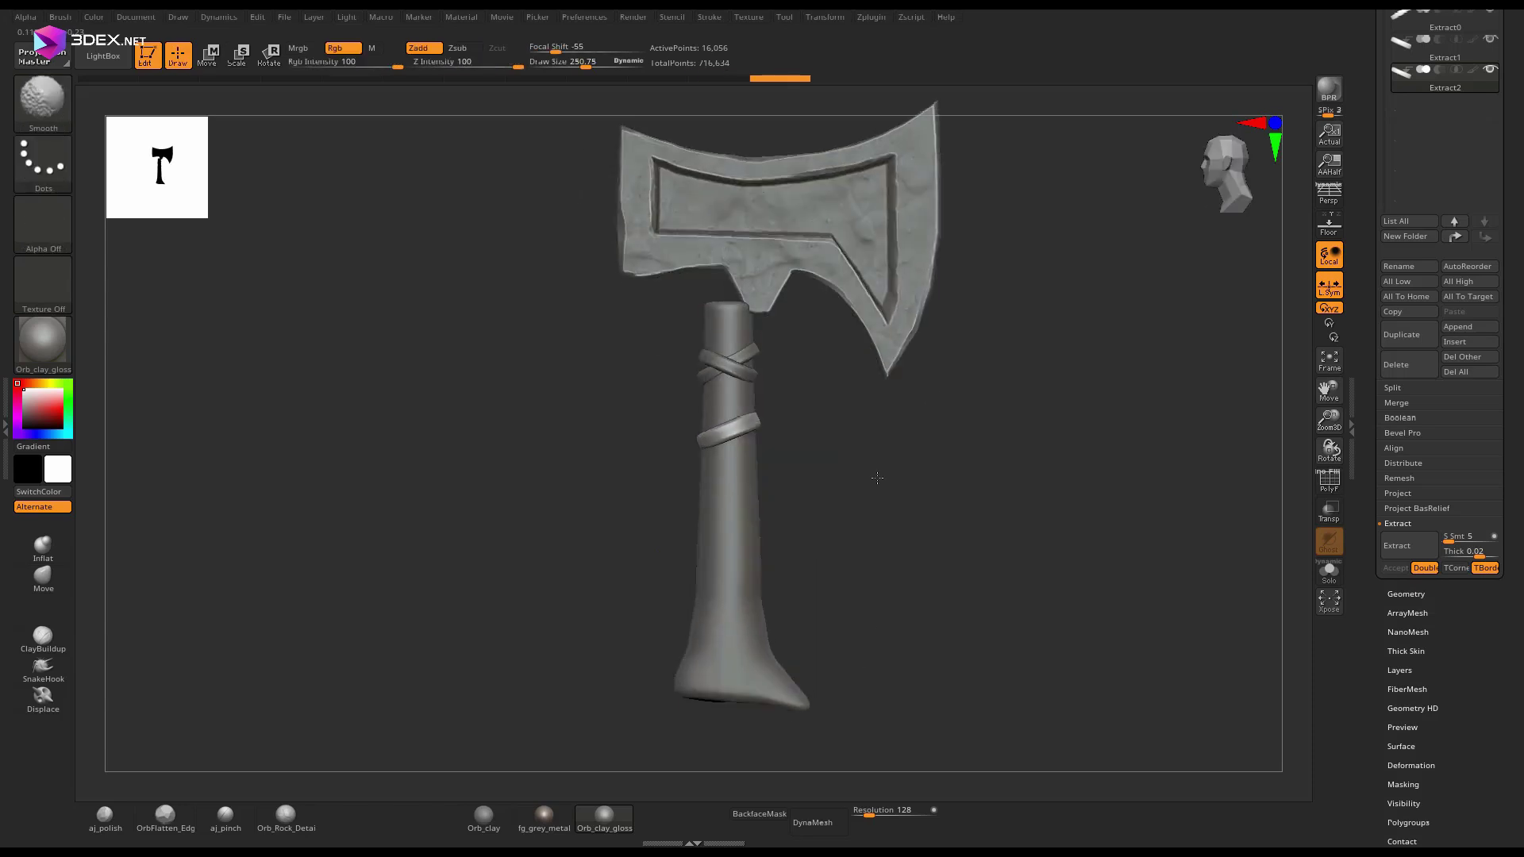
# Duplicate the third ring and tilt the copy the opposite way to form a second crossing on the handle.
pyautogui.press('w')
pyautogui.moveTo(788, 388)
pyautogui.mouseDown()
pyautogui.moveTo(799, 438)
pyautogui.moveTo(807, 424)
pyautogui.moveTo(891, 456)
pyautogui.moveTo(845, 437)
pyautogui.mouseUp()
pyautogui.hotkey('ctrl', 'z')
pyautogui.hotkey('ctrl', 'shift', 'd')
pyautogui.press('q')
pyautogui.press('w')
pyautogui.moveTo(728, 430)
pyautogui.mouseDown()
pyautogui.moveTo(850, 466)
pyautogui.moveTo(792, 407)
pyautogui.moveTo(873, 457)
pyautogui.mouseUp()
pyautogui.press('q')
pyautogui.press('w')
# Duplicate a ring again, lower the copy to the handle's lower half and resize it to wrap around the wood.
pyautogui.hotkey('ctrl', 'shift', 'd')
pyautogui.moveTo(753, 455); pyautogui.dragTo(746, 462)
pyautogui.moveTo(867, 520); pyautogui.dragTo(833, 484)
pyautogui.moveTo(720, 490); pyautogui.dragTo(729, 486)
pyautogui.press('q')
pyautogui.moveTo(826, 444); pyautogui.dragTo(861, 464)
pyautogui.press('w')
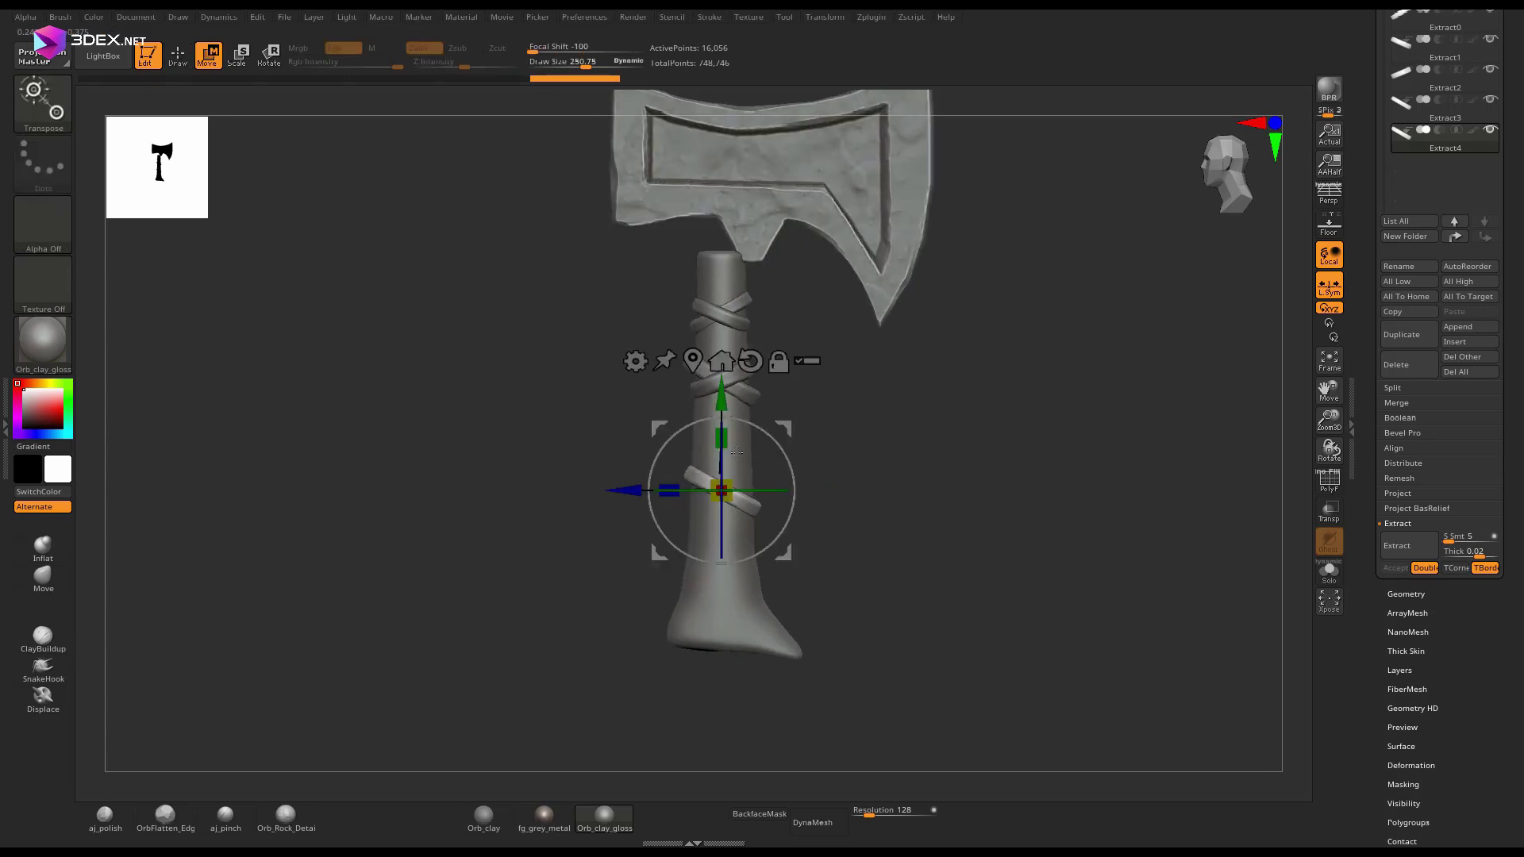
pyautogui.moveTo(765, 436); pyautogui.dragTo(761, 441)
pyautogui.press('q')
pyautogui.moveTo(855, 509)
pyautogui.mouseDown()
pyautogui.moveTo(816, 476)
pyautogui.moveTo(847, 667)
pyautogui.moveTo(884, 466)
pyautogui.mouseUp()
pyautogui.press('w')
pyautogui.press('q')
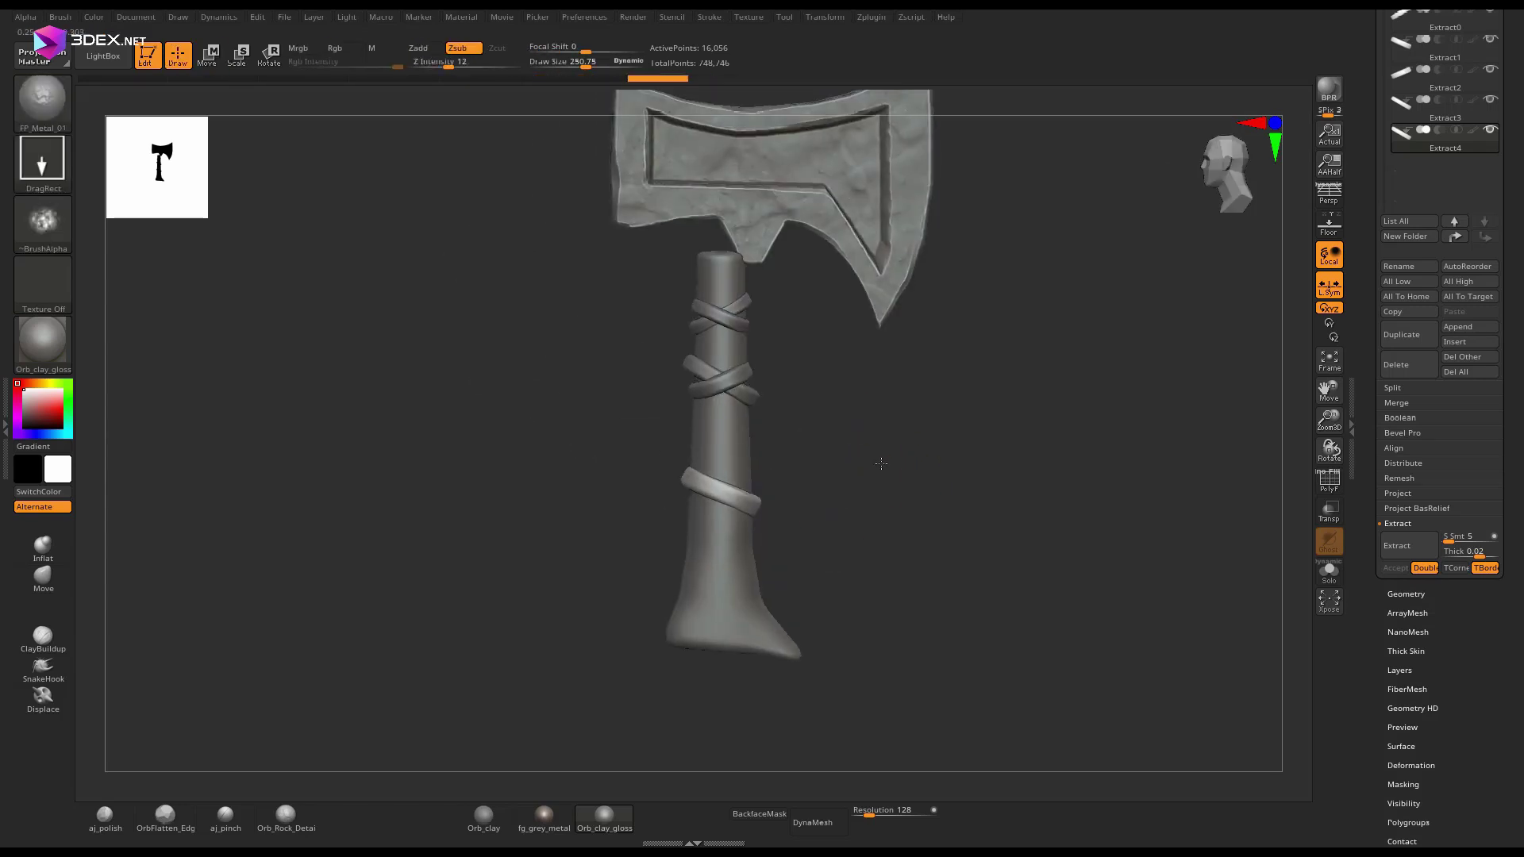
# Mask a narrow band just above the handle's flared foot, extract it with thickness 0.02 and select the new ring.
pyautogui.keyDown('alt'); pyautogui.moveTo(802, 425); pyautogui.dragTo(794, 407); pyautogui.keyUp('alt')
pyautogui.keyDown('alt'); pyautogui.click(715, 540); pyautogui.keyUp('alt')
pyautogui.keyDown('ctrl'); pyautogui.moveTo(653, 521); pyautogui.dragTo(802, 585); pyautogui.keyUp('ctrl')
pyautogui.click(1402, 548)
pyautogui.click(1395, 567)
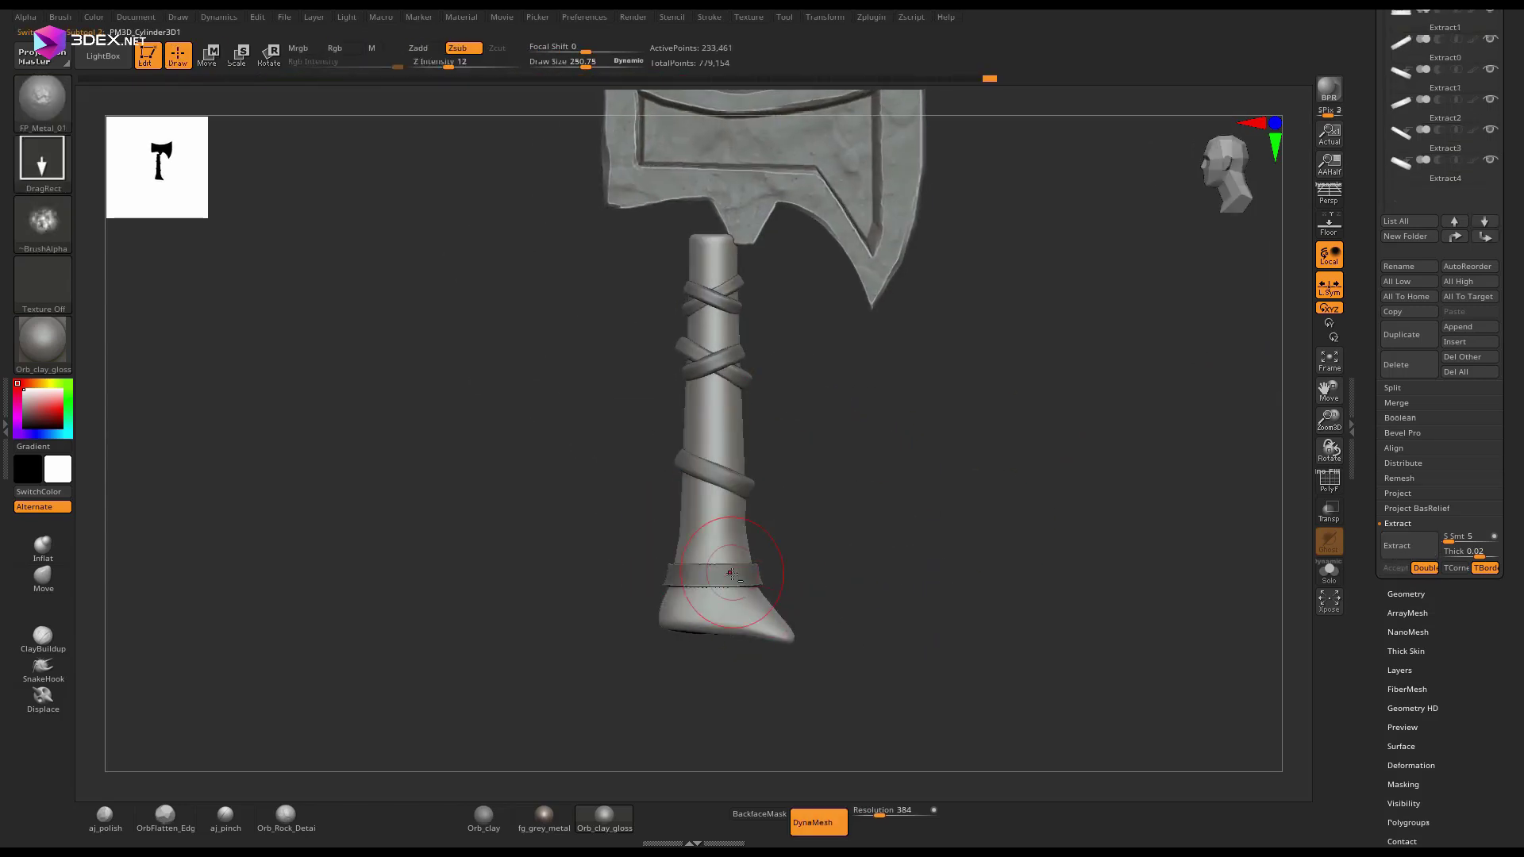
pyautogui.keyDown('alt'); pyautogui.click(727, 573); pyautogui.keyUp('alt')
# Centre the gizmo on the extracted foot ring and reshape the ring into a slant with the Move brush at Z intensity 51.
pyautogui.press('w')
pyautogui.keyDown('alt'); pyautogui.moveTo(801, 342); pyautogui.dragTo(852, 399); pyautogui.keyUp('alt')
pyautogui.click(745, 125)
pyautogui.press('q')
pyautogui.moveTo(810, 591); pyautogui.dragTo(865, 556)
pyautogui.keyDown('alt'); pyautogui.moveTo(845, 472); pyautogui.dragTo(779, 422); pyautogui.keyUp('alt')
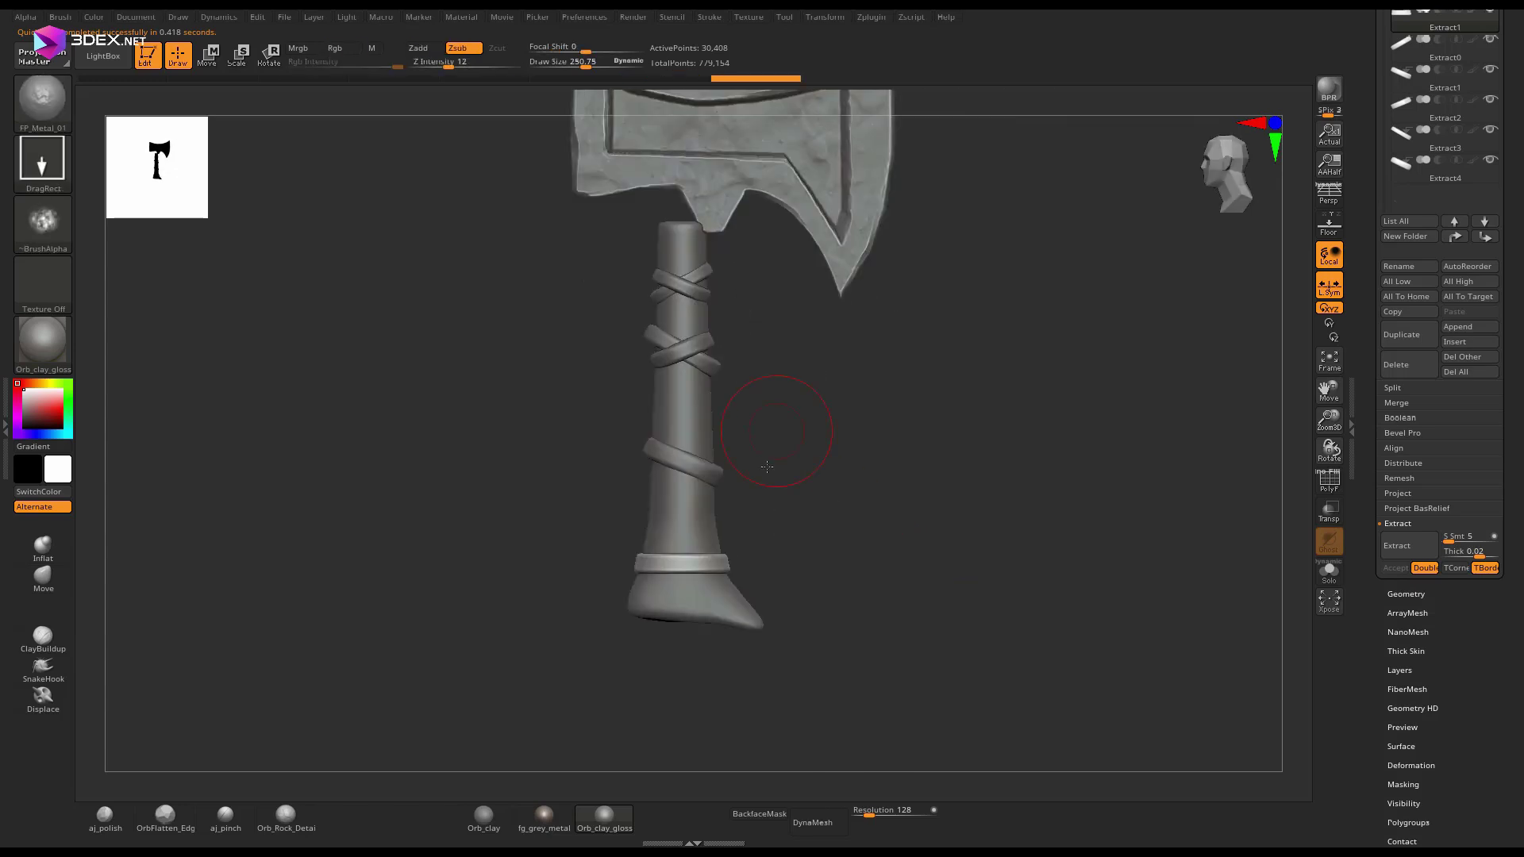
pyautogui.press('w')
pyautogui.press('q')
pyautogui.moveTo(857, 527)
pyautogui.mouseDown()
pyautogui.moveTo(799, 500)
pyautogui.moveTo(813, 503)
pyautogui.moveTo(684, 510)
pyautogui.moveTo(746, 555)
pyautogui.mouseUp()
pyautogui.moveTo(832, 520); pyautogui.dragTo(862, 536)
pyautogui.moveTo(746, 548); pyautogui.dragTo(737, 542)
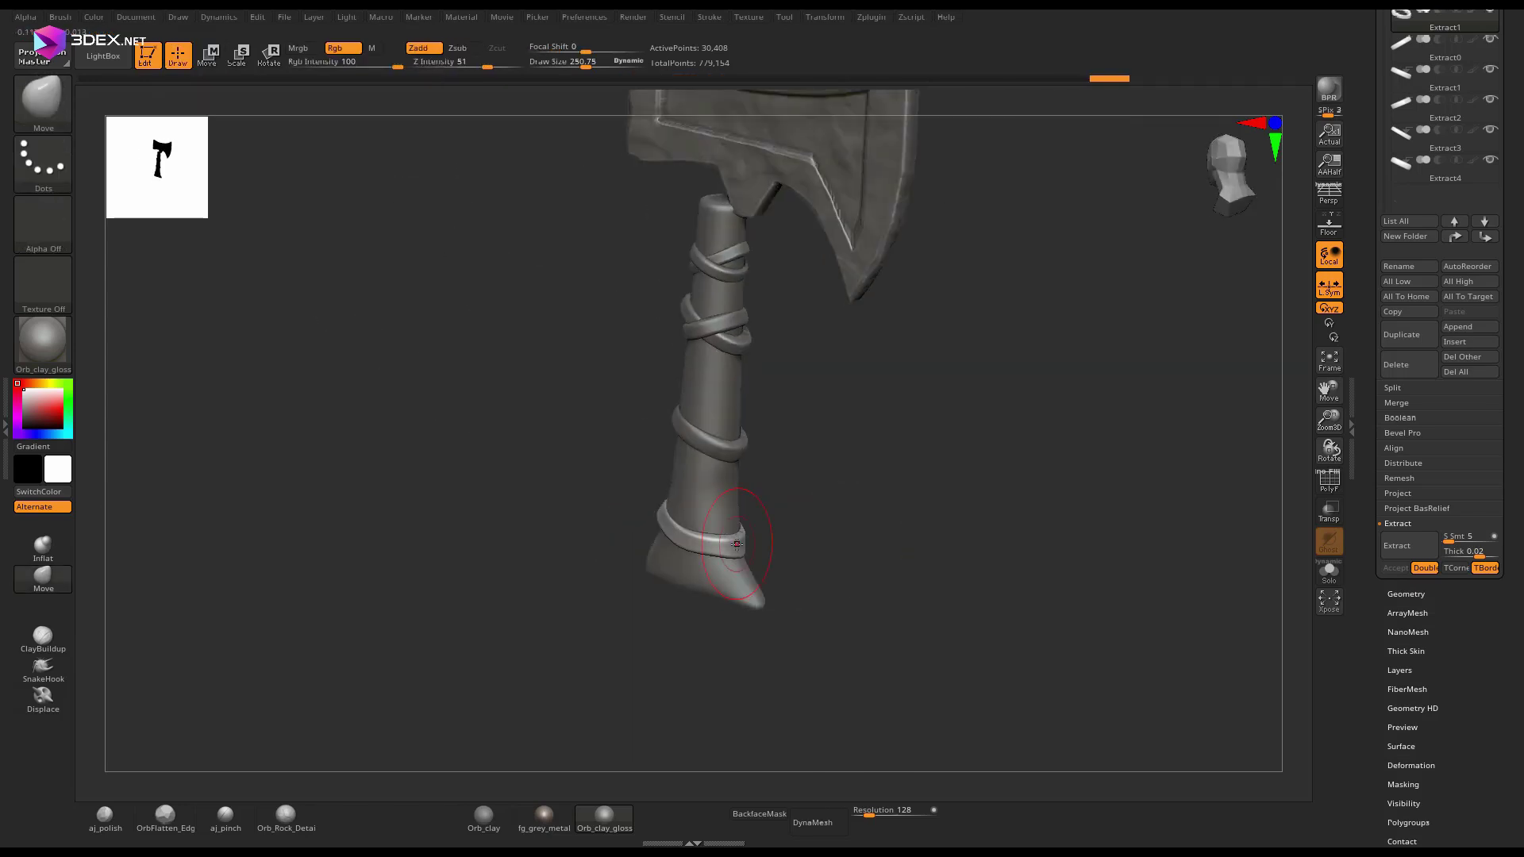
# Mask a narrow strip across the foot's pointed toe, extract it with thickness 0.02 and centre the gizmo on it.
pyautogui.moveTo(858, 477)
pyautogui.keyDown('shift'); pyautogui.mouseDown()
pyautogui.moveTo(888, 402)
pyautogui.moveTo(914, 399)
pyautogui.mouseUp(); pyautogui.keyUp('shift')
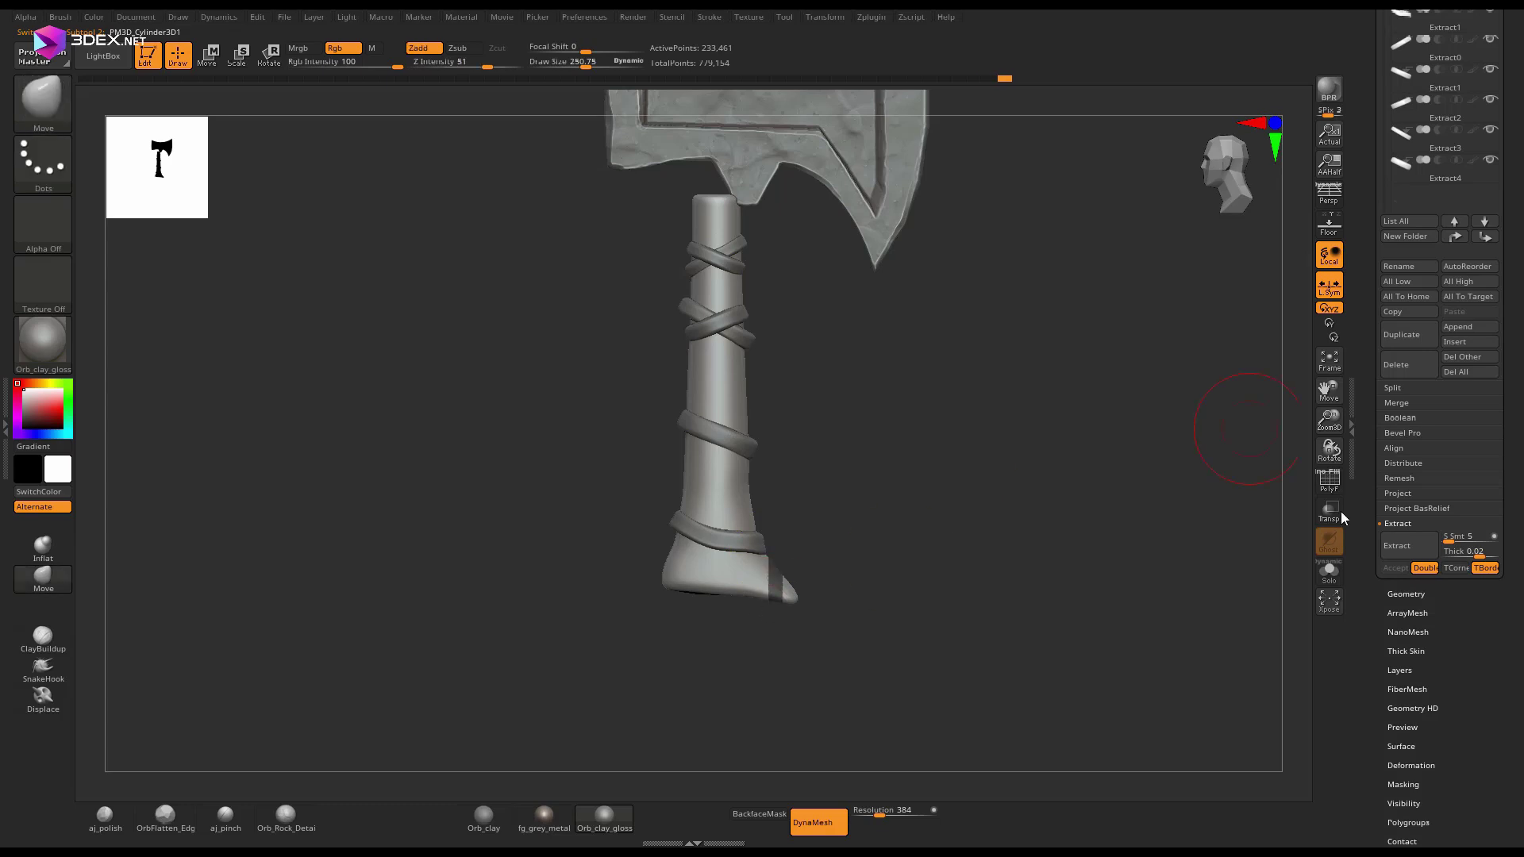
pyautogui.click(1409, 545)
pyautogui.click(1395, 568)
pyautogui.keyDown('ctrl'); pyautogui.moveTo(854, 527); pyautogui.dragTo(889, 571); pyautogui.keyUp('ctrl')
pyautogui.keyDown('alt'); pyautogui.click(776, 584); pyautogui.keyUp('alt')
pyautogui.press('w')
pyautogui.keyDown('alt'); pyautogui.moveTo(874, 357); pyautogui.dragTo(844, 476); pyautogui.keyUp('alt')
pyautogui.click(707, 101)
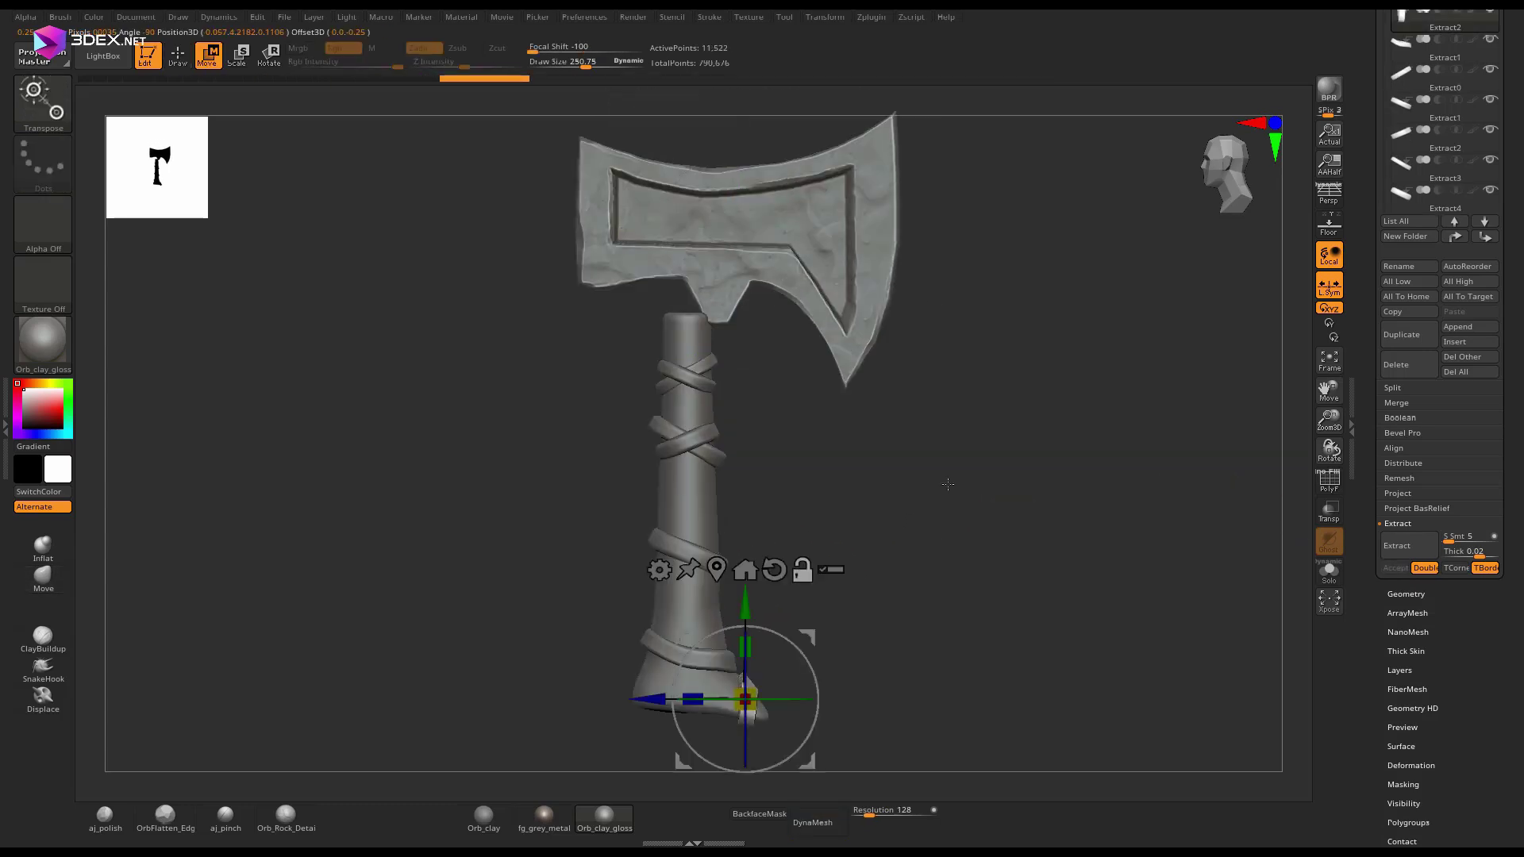
# Rotate the toe strap into a diagonal and position it across the front of the foot.
pyautogui.keyDown('alt'); pyautogui.moveTo(948, 484); pyautogui.dragTo(937, 362); pyautogui.keyUp('alt')
pyautogui.moveTo(781, 523); pyautogui.dragTo(798, 543)
pyautogui.moveTo(682, 558); pyautogui.dragTo(695, 562)
pyautogui.press('q')
# Pull the diagonal toe strap into shape around the foot with the Move brush, fitting it from several angles.
pyautogui.moveTo(857, 524); pyautogui.dragTo(881, 508)
pyautogui.moveTo(734, 560); pyautogui.dragTo(727, 554)
pyautogui.moveTo(857, 540)
pyautogui.mouseDown()
pyautogui.moveTo(913, 508)
pyautogui.moveTo(817, 532)
pyautogui.mouseUp()
pyautogui.moveTo(752, 516); pyautogui.dragTo(758, 520)
pyautogui.moveTo(864, 573); pyautogui.dragTo(937, 476)
pyautogui.moveTo(797, 567); pyautogui.dragTo(897, 524)
pyautogui.moveTo(790, 574); pyautogui.dragTo(782, 580)
pyautogui.moveTo(794, 587); pyautogui.dragTo(786, 591)
pyautogui.moveTo(774, 603); pyautogui.dragTo(768, 599)
pyautogui.moveTo(865, 587)
pyautogui.mouseDown()
pyautogui.moveTo(847, 688)
pyautogui.moveTo(889, 619)
pyautogui.mouseUp()
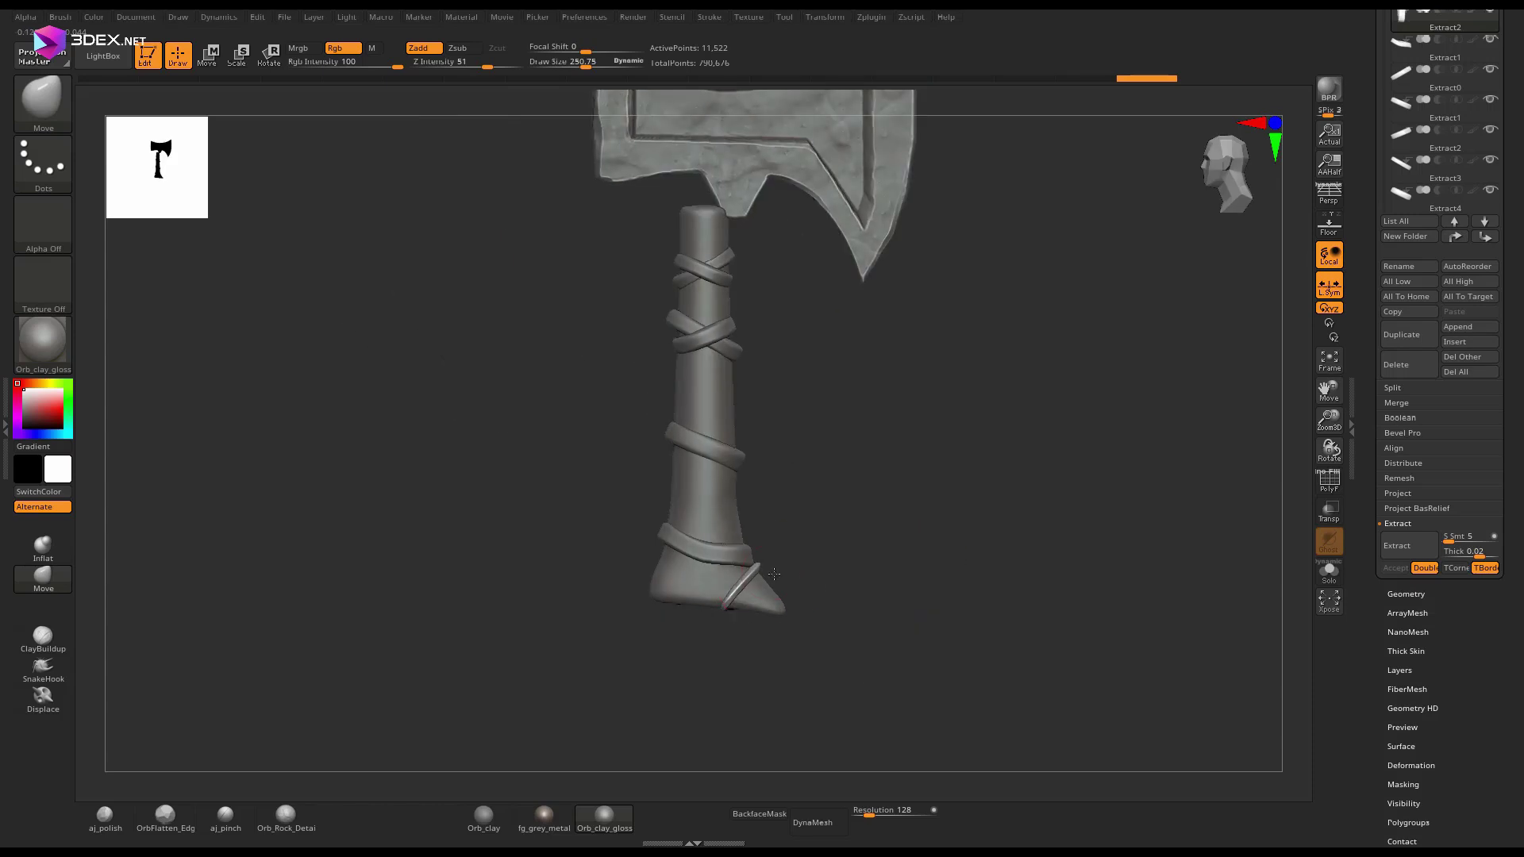
# Duplicate the toe strap, place the copy diagonally on the heel side and fit it to the foot with the Move brush.
pyautogui.hotkey('ctrl', 'shift', 'd')
pyautogui.press('w')
pyautogui.moveTo(806, 528); pyautogui.dragTo(865, 576)
pyautogui.press('q')
pyautogui.moveTo(655, 608); pyautogui.dragTo(662, 599)
pyautogui.moveTo(825, 556); pyautogui.dragTo(793, 675)
pyautogui.moveTo(707, 606); pyautogui.dragTo(700, 612)
pyautogui.moveTo(793, 635)
pyautogui.mouseDown()
pyautogui.moveTo(749, 670)
pyautogui.moveTo(847, 581)
pyautogui.moveTo(877, 531)
pyautogui.mouseUp()
pyautogui.moveTo(702, 597); pyautogui.dragTo(714, 602)
pyautogui.moveTo(826, 579)
pyautogui.mouseDown()
pyautogui.moveTo(898, 527)
pyautogui.moveTo(891, 453)
pyautogui.moveTo(893, 486)
pyautogui.mouseUp()
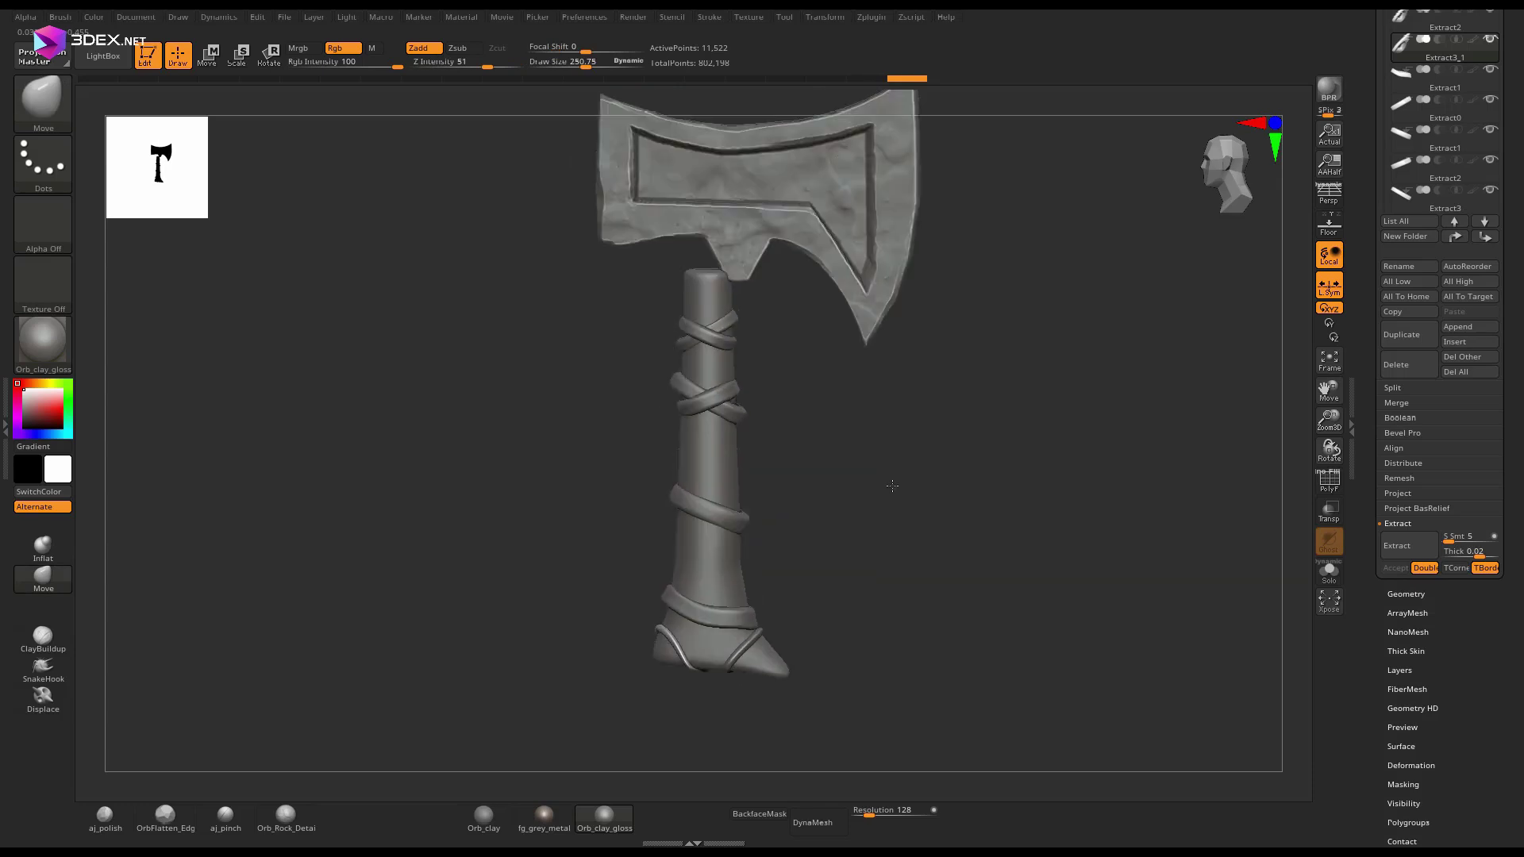
# Duplicate a ring from the second crossing and place the copy on the lower handle above the foot.
pyautogui.keyDown('alt'); pyautogui.click(728, 394); pyautogui.keyUp('alt')
pyautogui.hotkey('ctrl', 'shift', 'd')
pyautogui.press('w')
pyautogui.moveTo(661, 583); pyautogui.dragTo(653, 588)
pyautogui.moveTo(841, 555); pyautogui.dragTo(905, 508)
pyautogui.moveTo(647, 519); pyautogui.dragTo(653, 524)
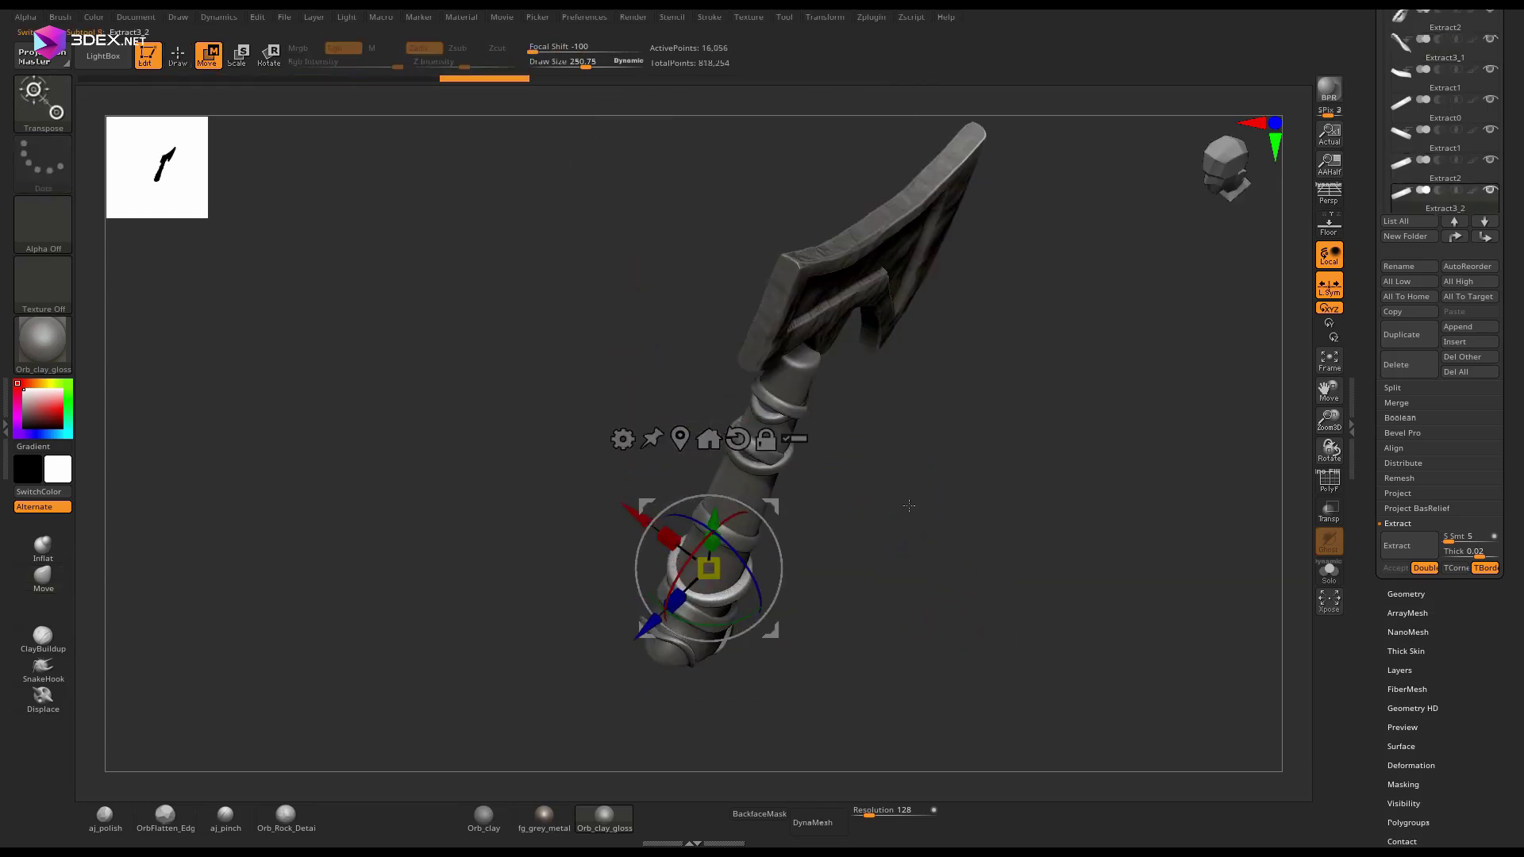
pyautogui.keyDown('shift'); pyautogui.moveTo(911, 508); pyautogui.dragTo(849, 556); pyautogui.keyUp('shift')
# Tilt, scale and reshape the copied lower ring until it hugs the handle.
pyautogui.moveTo(773, 631); pyautogui.dragTo(770, 627)
pyautogui.press('q')
pyautogui.moveTo(734, 565); pyautogui.dragTo(739, 568)
pyautogui.moveTo(846, 562)
pyautogui.mouseDown()
pyautogui.moveTo(724, 581)
pyautogui.moveTo(764, 578)
pyautogui.mouseUp()
pyautogui.press('w')
pyautogui.moveTo(714, 620); pyautogui.dragTo(711, 612)
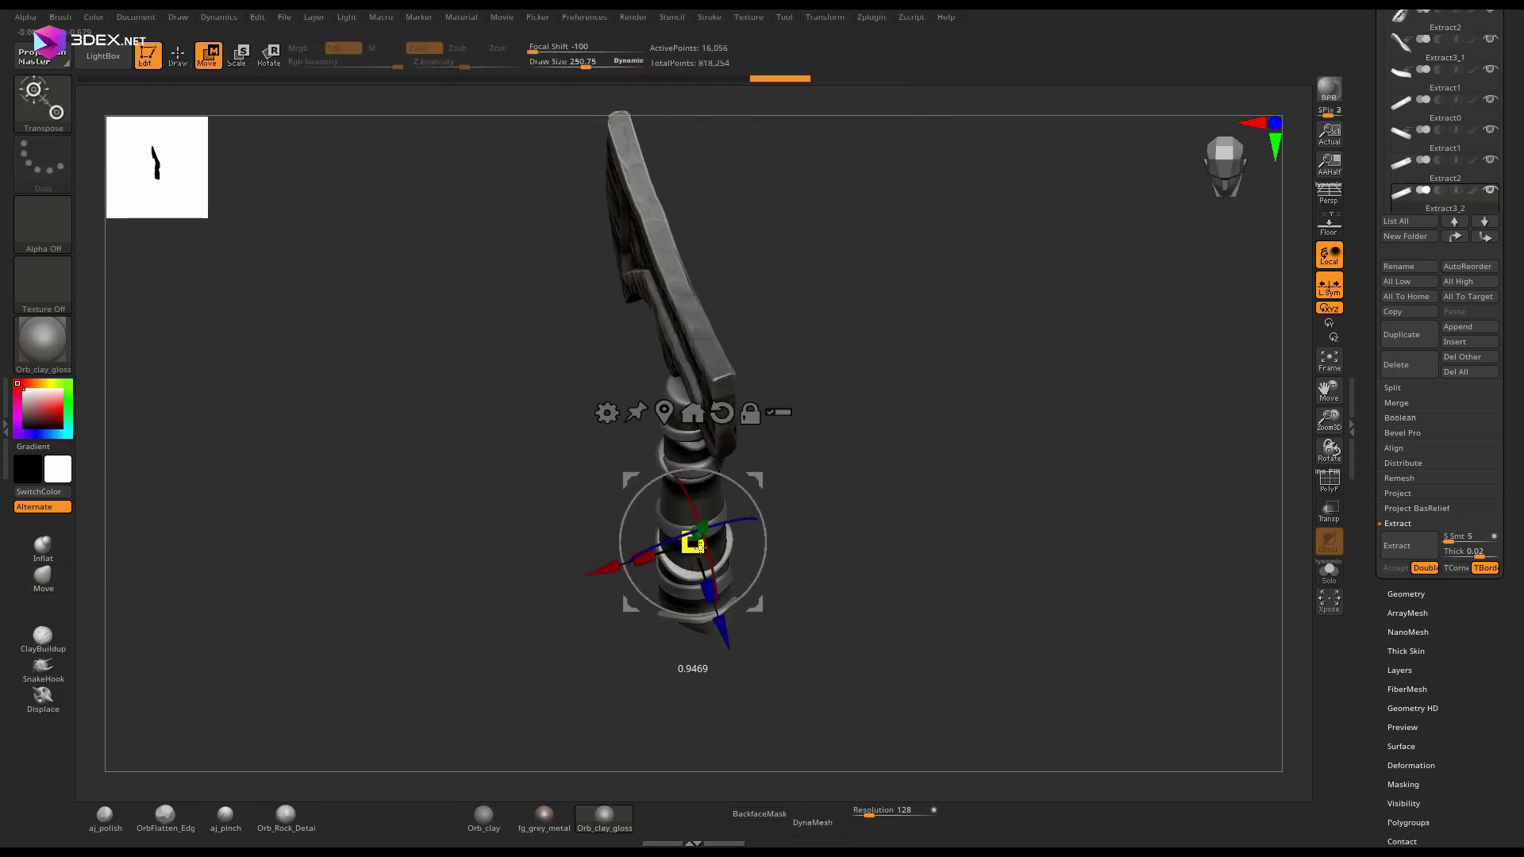
pyautogui.press('q')
pyautogui.moveTo(846, 548)
pyautogui.keyDown('shift'); pyautogui.mouseDown()
pyautogui.moveTo(813, 506)
pyautogui.moveTo(770, 569)
pyautogui.moveTo(878, 457)
pyautogui.moveTo(857, 449)
pyautogui.mouseUp(); pyautogui.keyUp('shift')
# Duplicate the lower ring and place the copy as another slanted band beside it.
pyautogui.hotkey('ctrl', 'shift', 'd')
pyautogui.press('w')
pyautogui.press('q')
pyautogui.moveTo(857, 448)
pyautogui.keyDown('alt'); pyautogui.mouseDown()
pyautogui.moveTo(864, 486)
pyautogui.moveTo(825, 492)
pyautogui.moveTo(785, 393)
pyautogui.mouseUp(); pyautogui.keyUp('alt')
# Duplicate the band once more, place it just below the second crossing and bend it with the Move brush.
pyautogui.hotkey('ctrl', 'shift', 'd')
pyautogui.press('w')
pyautogui.press('q')
pyautogui.moveTo(718, 458); pyautogui.dragTo(686, 445)
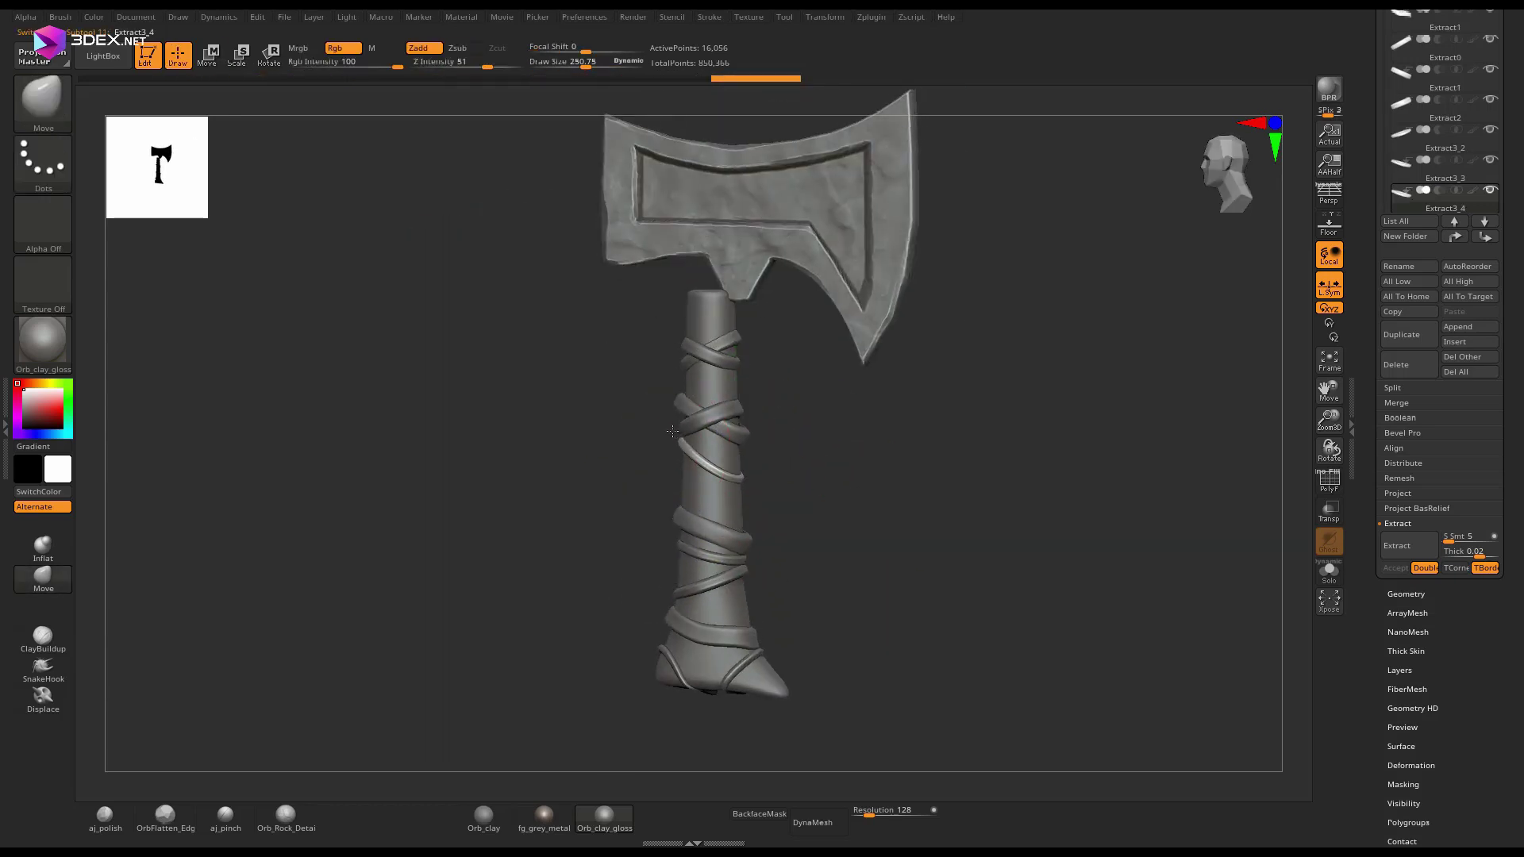
pyautogui.moveTo(846, 508); pyautogui.dragTo(936, 496)
pyautogui.keyDown('shift'); pyautogui.moveTo(936, 496); pyautogui.dragTo(865, 489); pyautogui.keyUp('shift')
# Duplicate the mid-handle band, rotate and enlarge the copy below it, and fit it to the handle with the Move brush.
pyautogui.hotkey('ctrl', 'shift', 'd')
pyautogui.press('w')
pyautogui.moveTo(765, 414); pyautogui.dragTo(763, 421)
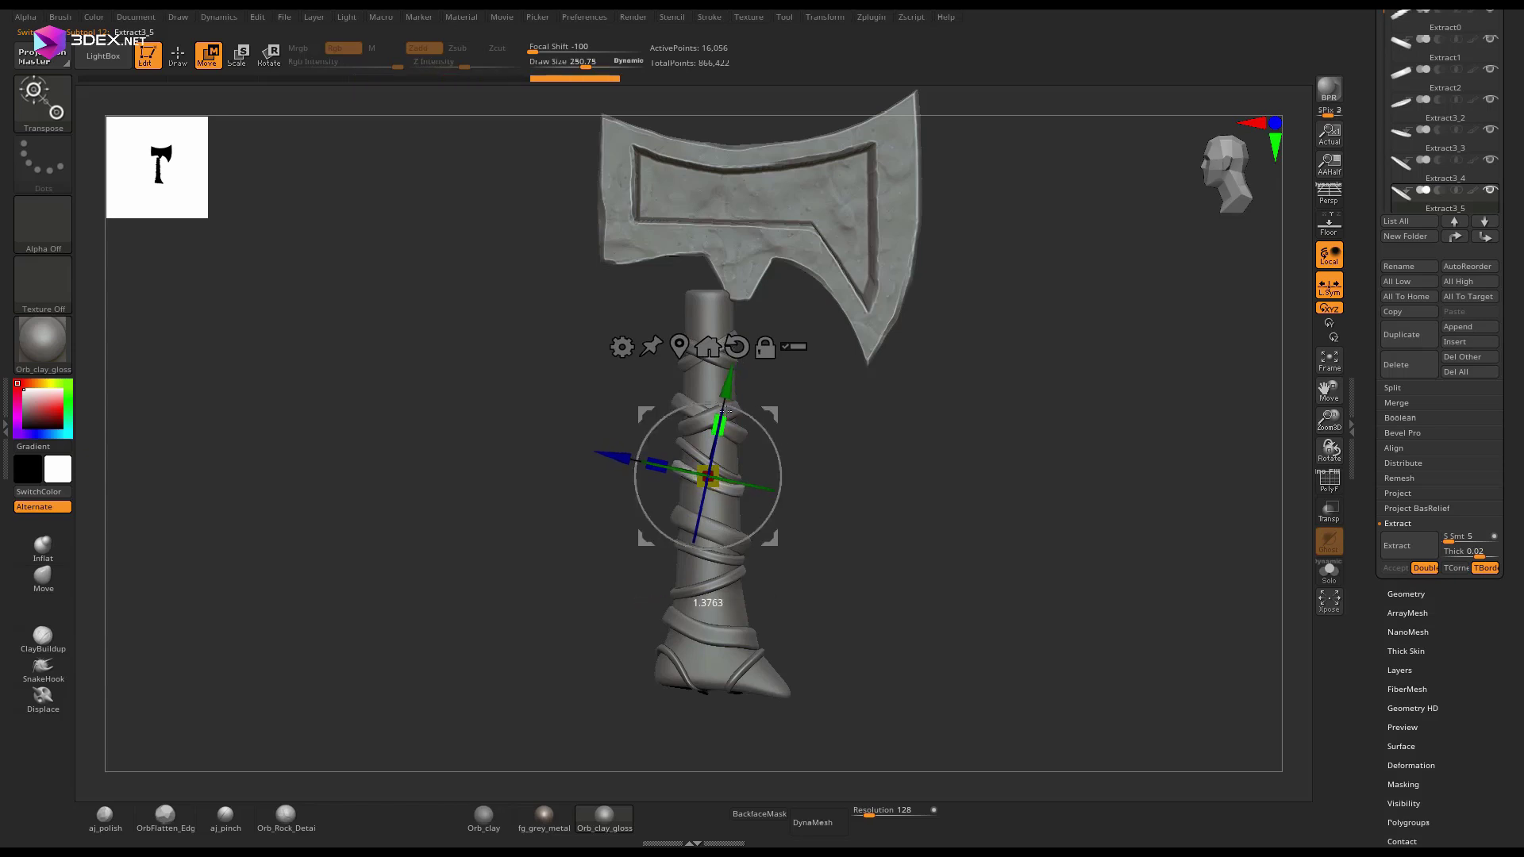
pyautogui.press('q')
pyautogui.moveTo(742, 479); pyautogui.dragTo(744, 481)
pyautogui.moveTo(846, 515); pyautogui.dragTo(937, 519)
pyautogui.moveTo(937, 520)
pyautogui.keyDown('shift'); pyautogui.mouseDown()
pyautogui.moveTo(892, 531)
pyautogui.moveTo(926, 542)
pyautogui.mouseUp(); pyautogui.keyUp('shift')
# Switch to the Standard brush, reduce the draw size to about 45, select the handle and sculpt between the bands.
pyautogui.press('n')
pyautogui.press('b')
pyautogui.press('s')
pyautogui.press('t')
pyautogui.press('s')
pyautogui.moveTo(1035, 651); pyautogui.dragTo(1004, 667)
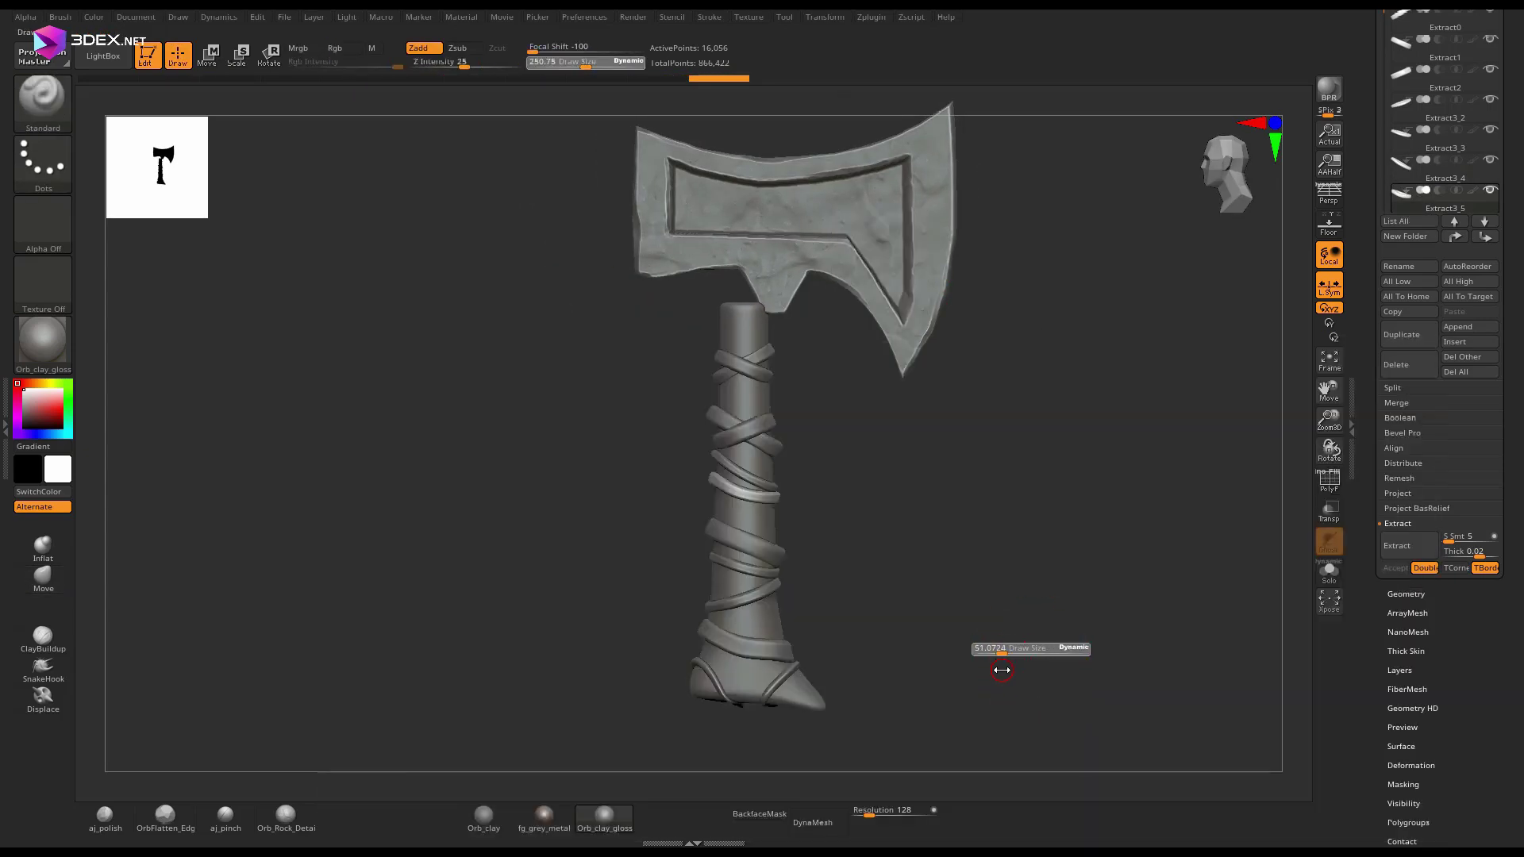
pyautogui.keyDown('alt'); pyautogui.click(744, 512); pyautogui.keyUp('alt')
pyautogui.moveTo(744, 469)
pyautogui.keyDown('ctrl'); pyautogui.mouseDown(button='right')
pyautogui.moveTo(743, 503)
pyautogui.moveTo(754, 473)
pyautogui.mouseUp(button='right'); pyautogui.keyUp('ctrl')
pyautogui.moveTo(739, 477)
pyautogui.mouseDown()
pyautogui.moveTo(758, 477)
pyautogui.moveTo(755, 506)
pyautogui.moveTo(742, 481)
pyautogui.mouseUp()
# Select the Layer brush and add a small detail stroke near the handle's upper end.
pyautogui.press('b')
pyautogui.press('l')
pyautogui.press('a')
pyautogui.moveTo(889, 428); pyautogui.dragTo(969, 405)
pyautogui.moveTo(765, 282); pyautogui.dragTo(773, 290)
pyautogui.moveTo(921, 429); pyautogui.dragTo(983, 455)
pyautogui.keyDown('ctrl'); pyautogui.moveTo(983, 456); pyautogui.dragTo(980, 413, button='right'); pyautogui.keyUp('ctrl')
# Load the FP_Metal_03 brush, lower Z intensity to 13, isolate the handle and stamp surface texture on it.
pyautogui.click(104, 56)
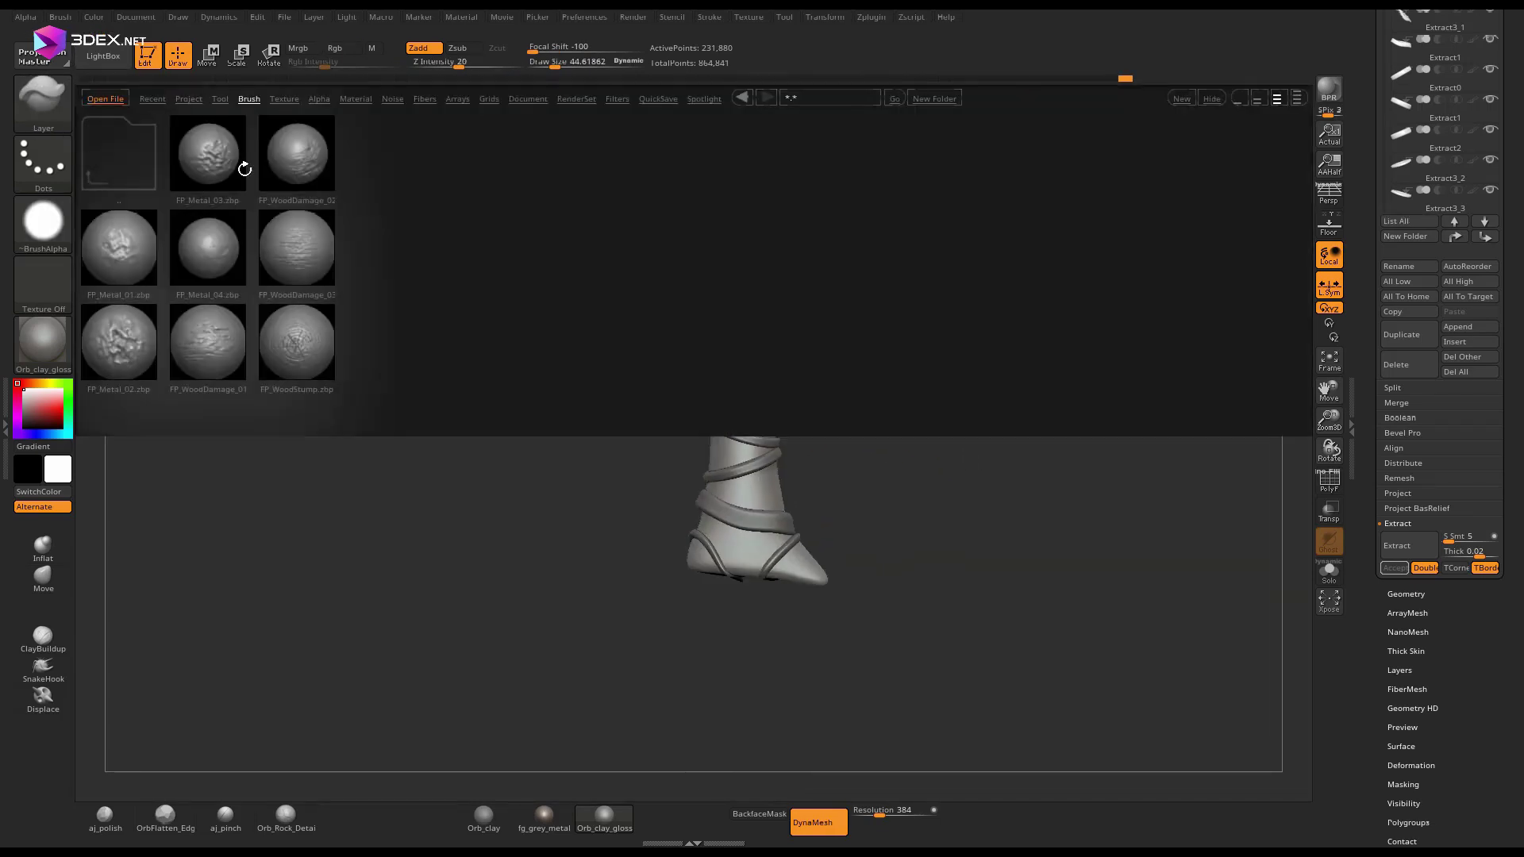
pyautogui.doubleClick(214, 159)
pyautogui.moveTo(472, 65); pyautogui.dragTo(450, 65)
pyautogui.click(1329, 571)
pyautogui.moveTo(782, 492); pyautogui.dragTo(802, 532)
pyautogui.moveTo(937, 429); pyautogui.dragTo(1006, 428)
pyautogui.moveTo(781, 619); pyautogui.dragTo(794, 651)
pyautogui.moveTo(937, 429); pyautogui.dragTo(1006, 425)
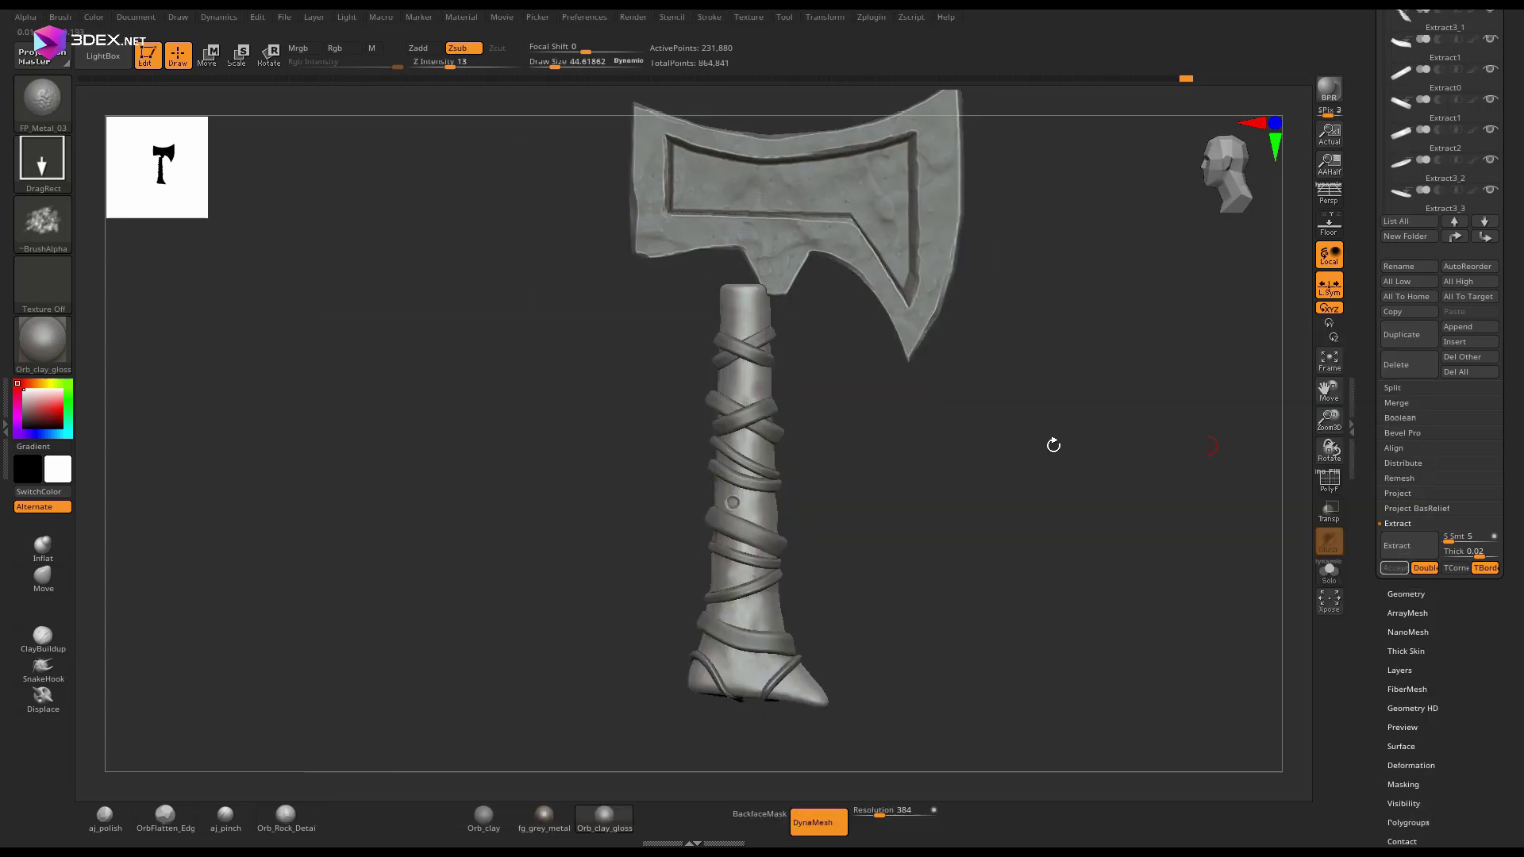
# Choose the DamStandard brush and dab small round bumps near the handle's upper end and foot.
pyautogui.press('b')
pyautogui.press('d')
pyautogui.press('s')
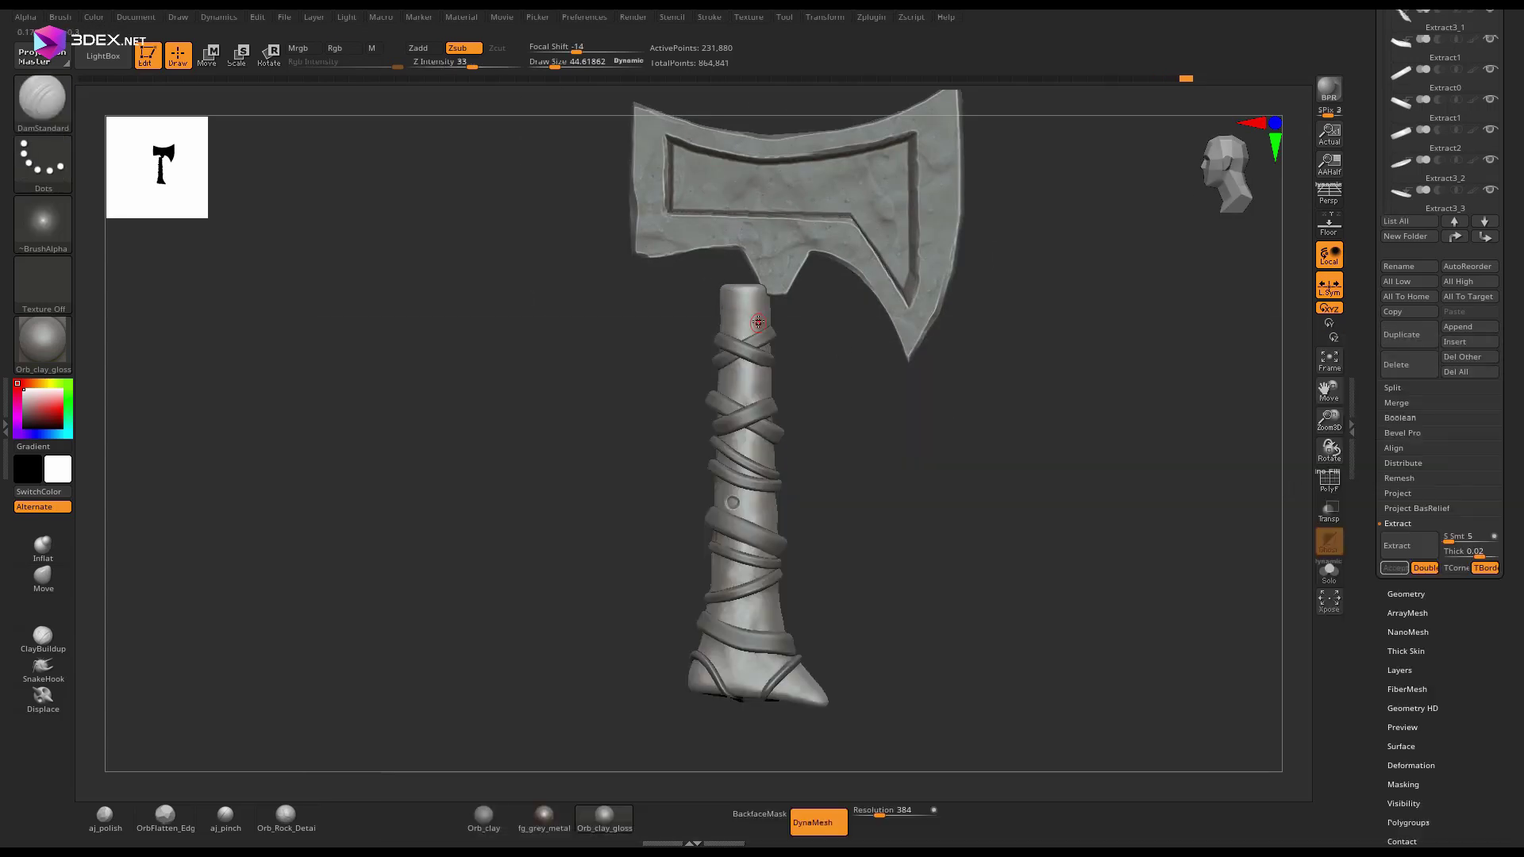
pyautogui.click(748, 320)
pyautogui.moveTo(719, 650); pyautogui.dragTo(715, 615, button='right')
pyautogui.moveTo(762, 477); pyautogui.dragTo(901, 508, button='right')
# Load the FP_Metal_04 brush and stamp pitted surface texture on the lower part of the handle.
pyautogui.press(',')
pyautogui.doubleClick(286, 176)
pyautogui.moveTo(719, 580); pyautogui.dragTo(758, 659)
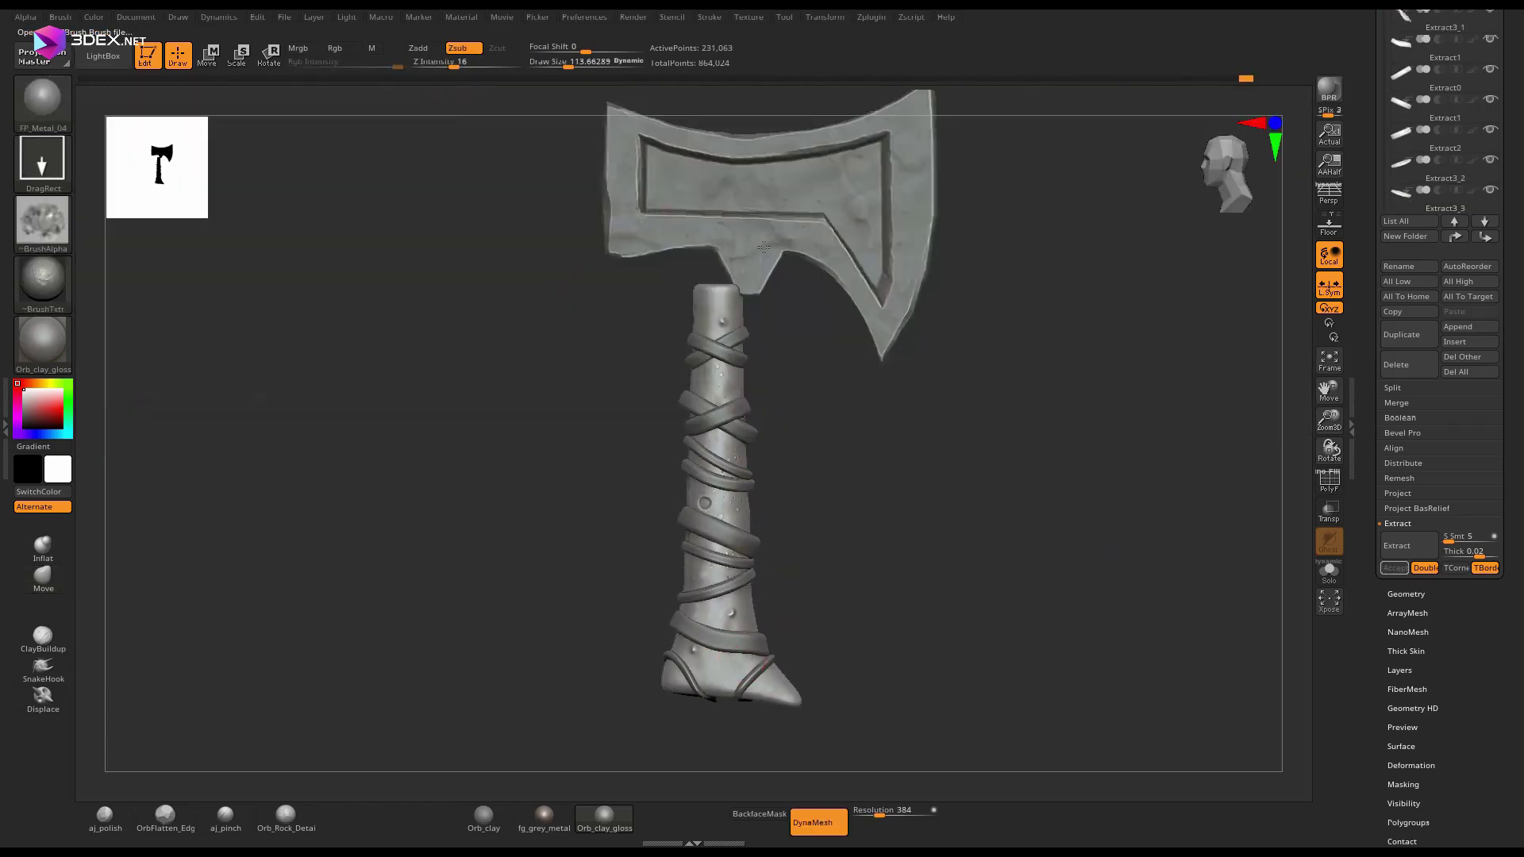
pyautogui.moveTo(754, 659); pyautogui.dragTo(884, 680, button='right')
pyautogui.moveTo(975, 525); pyautogui.dragTo(952, 520, button='right')
# Merge all the wrapped bands with the handle into a single subtool.
pyautogui.keyDown('alt'); pyautogui.click(749, 463); pyautogui.keyUp('alt')
pyautogui.moveTo(754, 467); pyautogui.dragTo(841, 496, button='right')
pyautogui.moveTo(1368, 246); pyautogui.dragTo(1367, 504)
pyautogui.keyDown('alt'); pyautogui.click(704, 294); pyautogui.keyUp('alt')
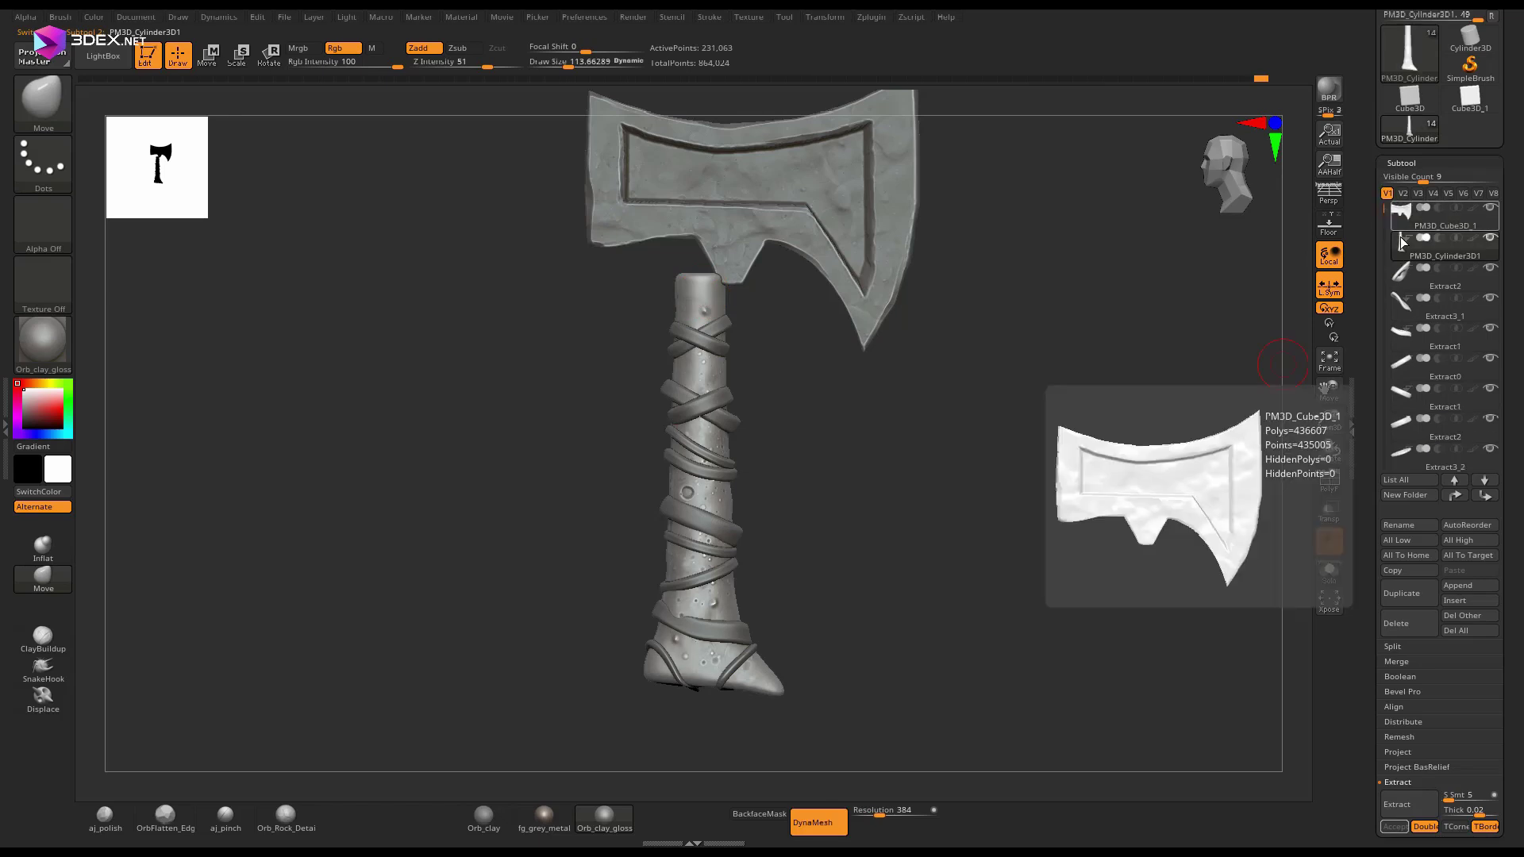
pyautogui.moveTo(1368, 635); pyautogui.dragTo(1369, 479)
pyautogui.click(1399, 506)
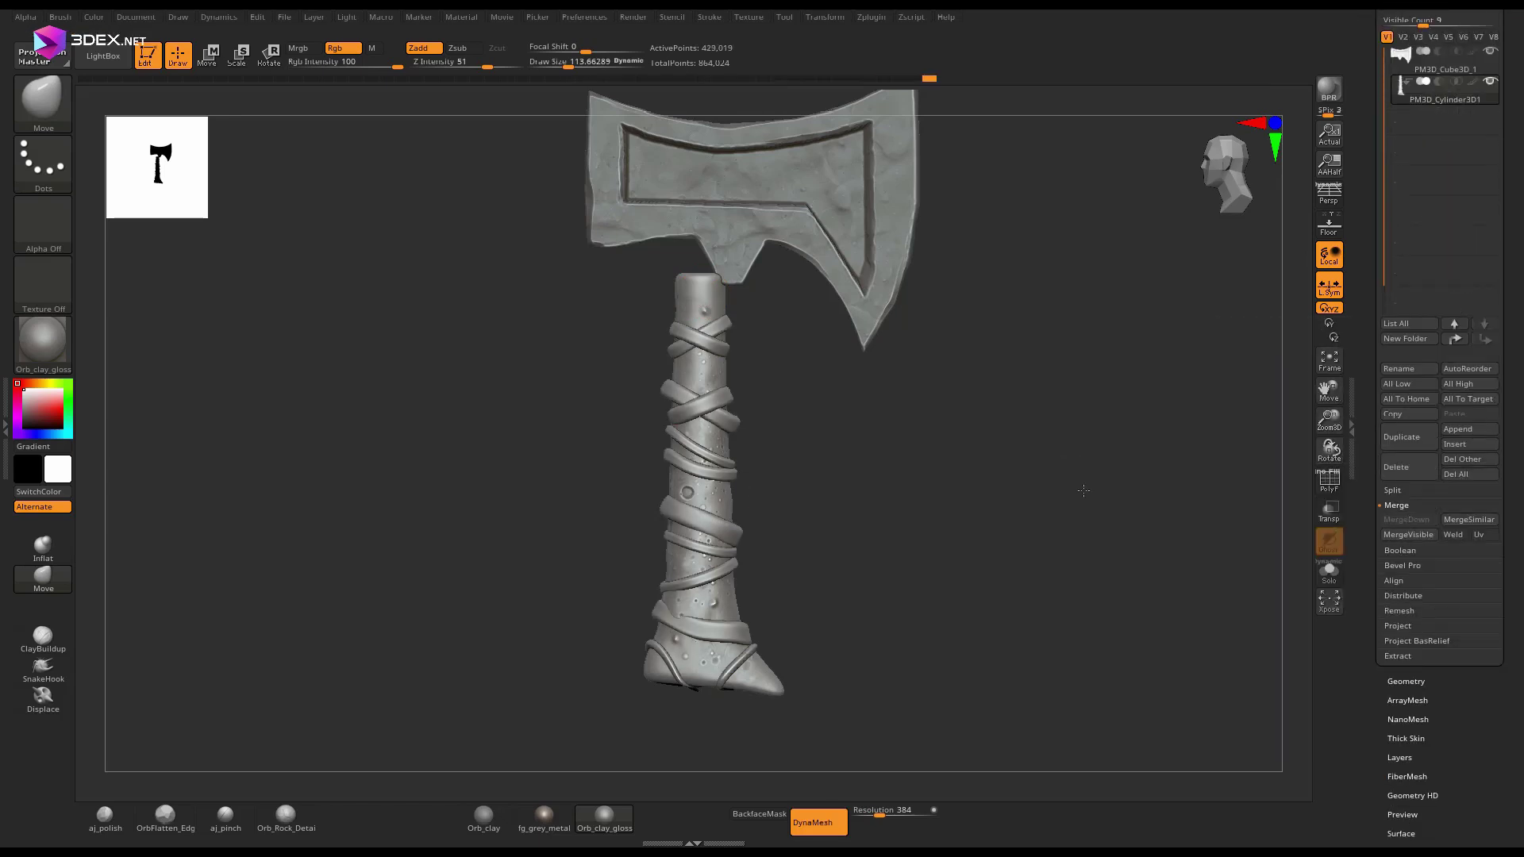
# Clear the mask, then move and tilt the merged handle so its upper end meets the axe head's neck.
pyautogui.keyDown('ctrl'); pyautogui.moveTo(1083, 490); pyautogui.dragTo(1101, 482); pyautogui.keyUp('ctrl')
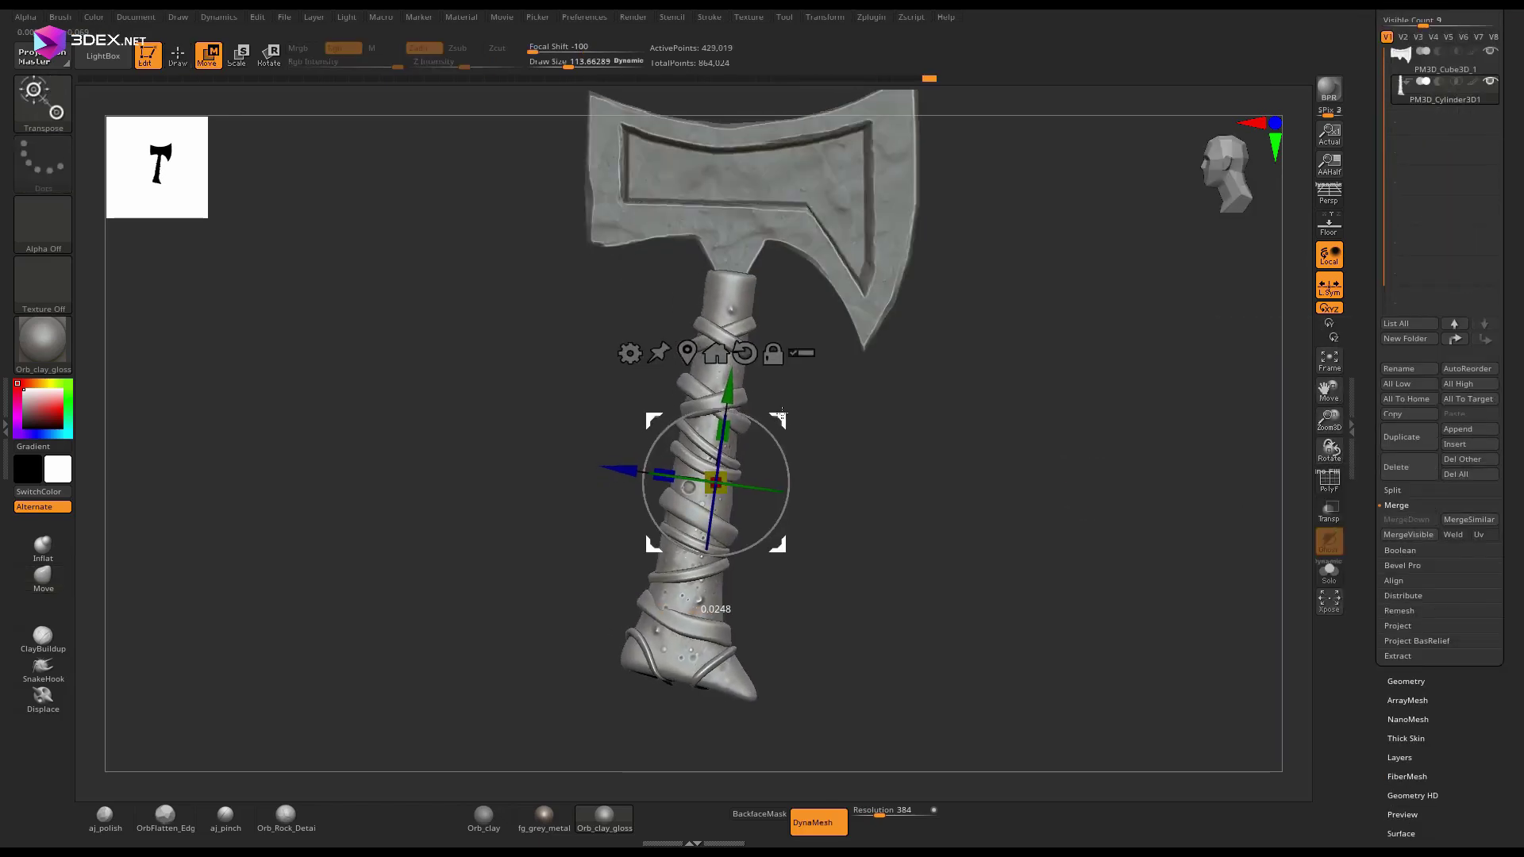
pyautogui.press('q')
pyautogui.moveTo(977, 429); pyautogui.dragTo(1085, 385, button='right')
# Split the merged handle back into separate part subtools.
pyautogui.click(1392, 490)
pyautogui.click(1410, 534)
pyautogui.click(1259, 569)
pyautogui.moveTo(953, 547); pyautogui.dragTo(913, 549, button='right')
# Duplicate one of the handle bands and position the copy around the handle's upper end, just below the axe head.
pyautogui.keyDown('alt'); pyautogui.click(657, 601); pyautogui.keyUp('alt')
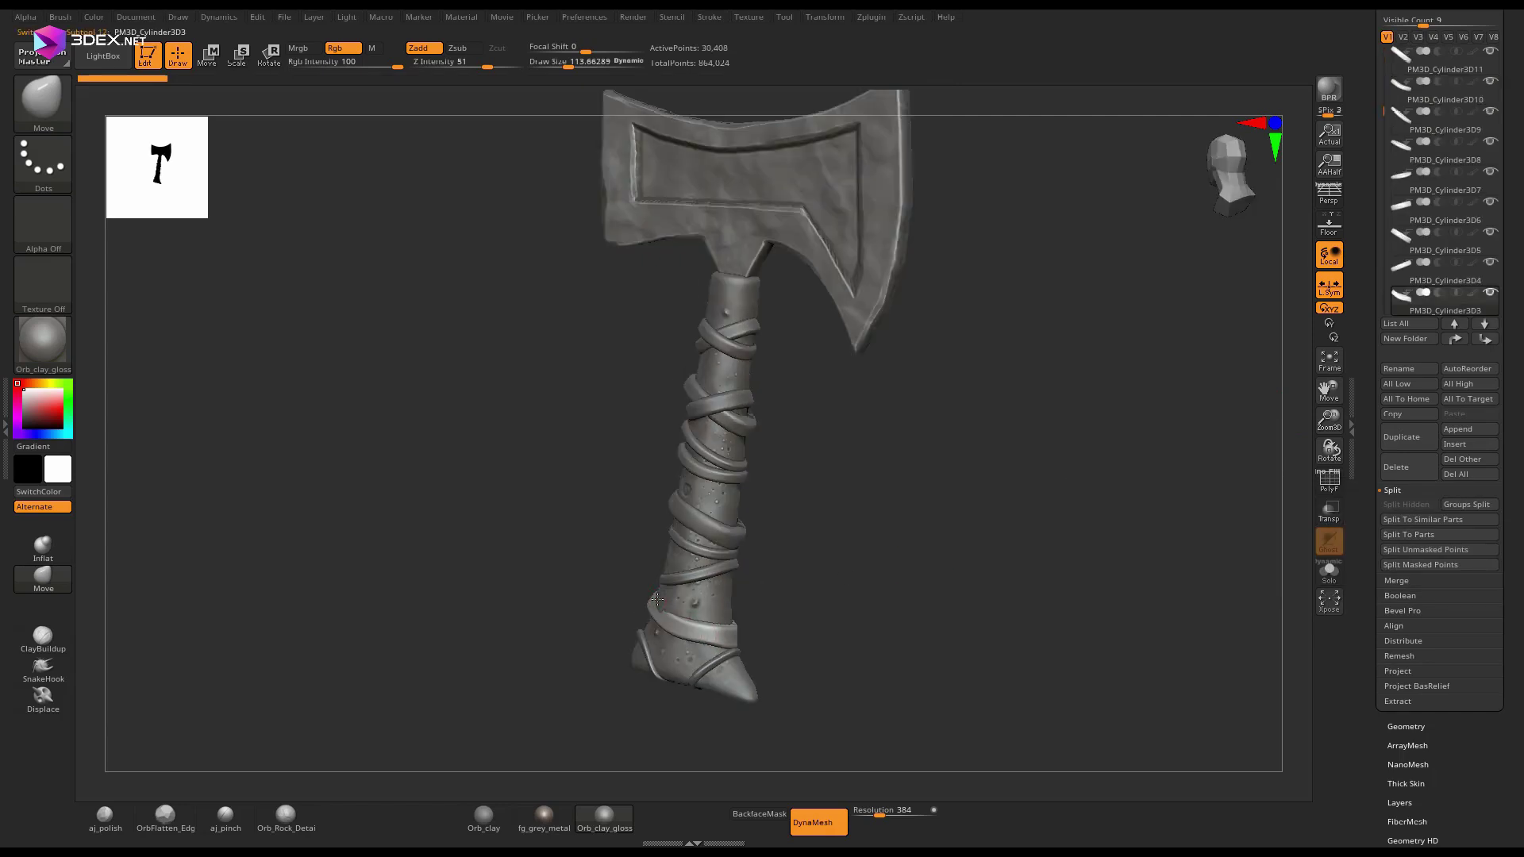
pyautogui.moveTo(657, 601); pyautogui.dragTo(729, 515, button='right')
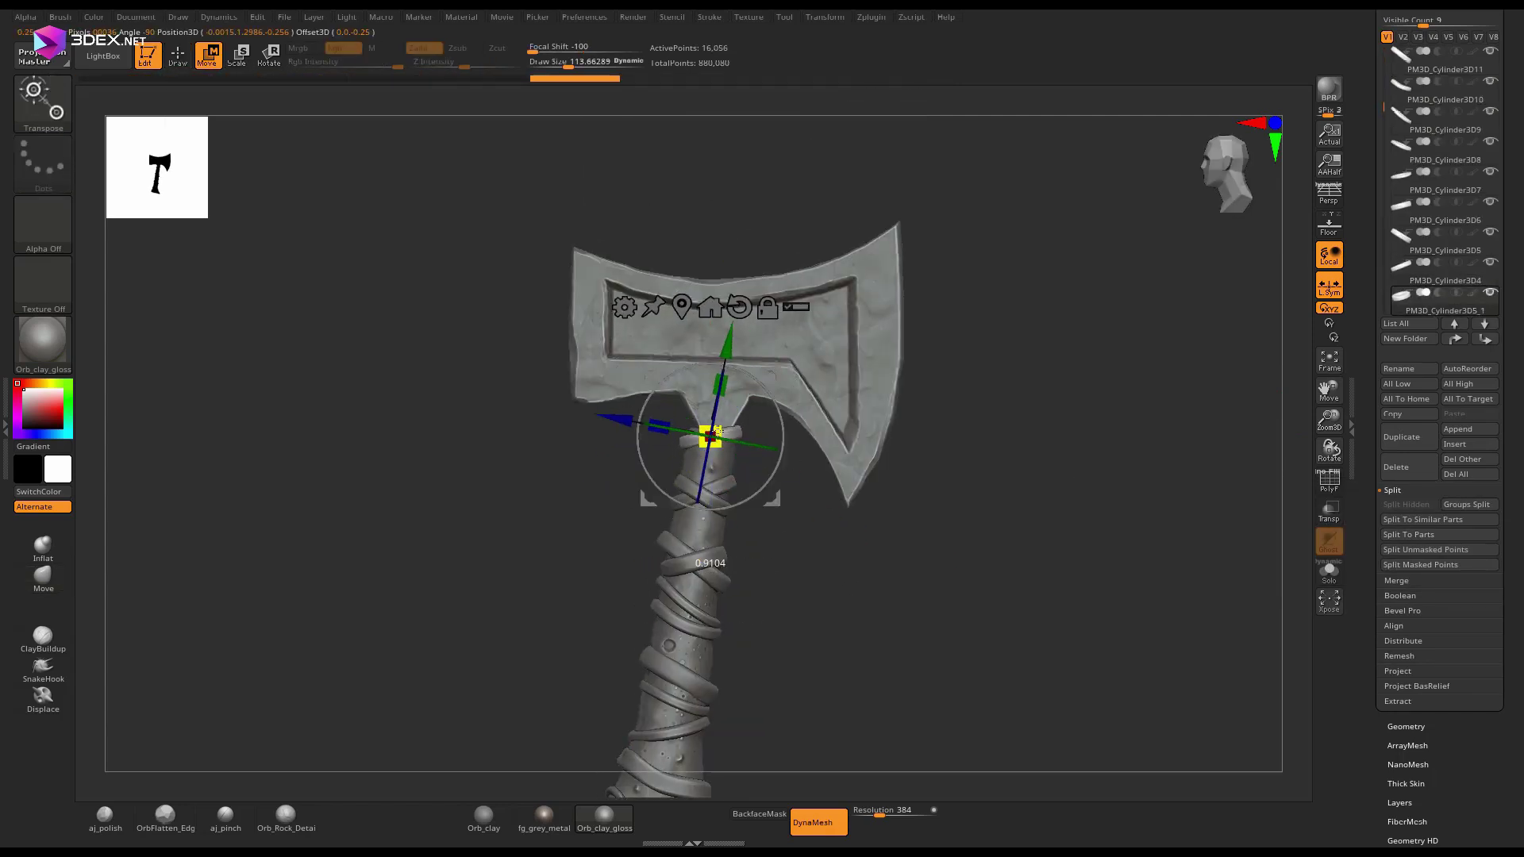
pyautogui.moveTo(782, 379); pyautogui.dragTo(779, 380)
pyautogui.press('q')
pyautogui.moveTo(782, 383)
pyautogui.mouseDown(button='right')
pyautogui.moveTo(889, 397)
pyautogui.moveTo(925, 371)
pyautogui.moveTo(753, 422)
pyautogui.moveTo(830, 470)
pyautogui.moveTo(791, 427)
pyautogui.mouseUp(button='right')
pyautogui.press('w')
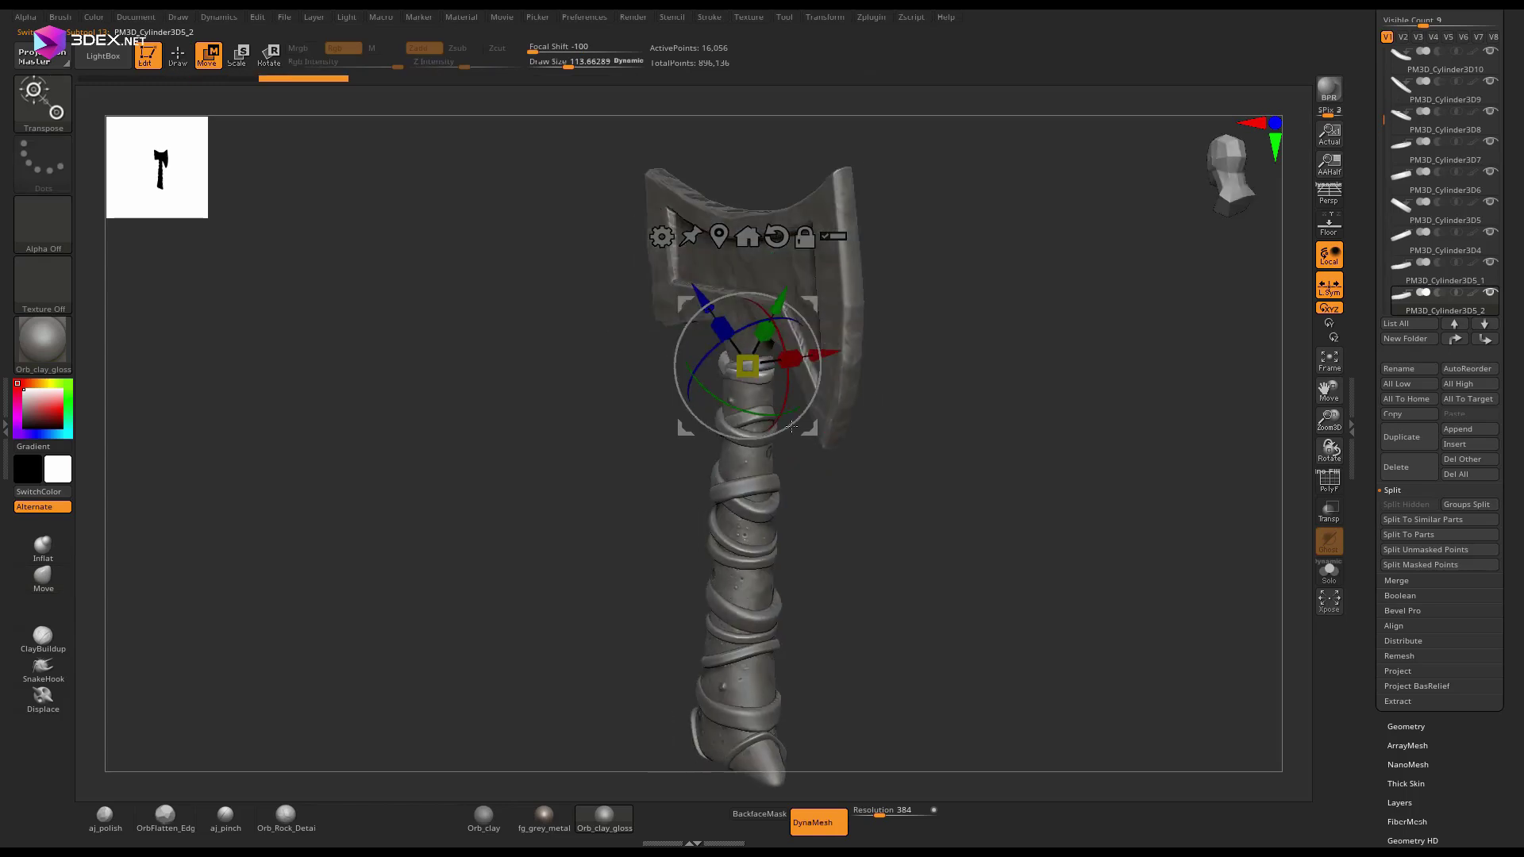
# Duplicate the uppermost band again and rotate the copy so it crosses the first one beneath the axe head.
pyautogui.moveTo(791, 358); pyautogui.dragTo(786, 359)
pyautogui.press('q')
pyautogui.moveTo(802, 477)
pyautogui.mouseDown(button='right')
pyautogui.moveTo(908, 531)
pyautogui.moveTo(793, 378)
pyautogui.mouseUp(button='right')
pyautogui.press('w')
pyautogui.moveTo(774, 373); pyautogui.dragTo(743, 362)
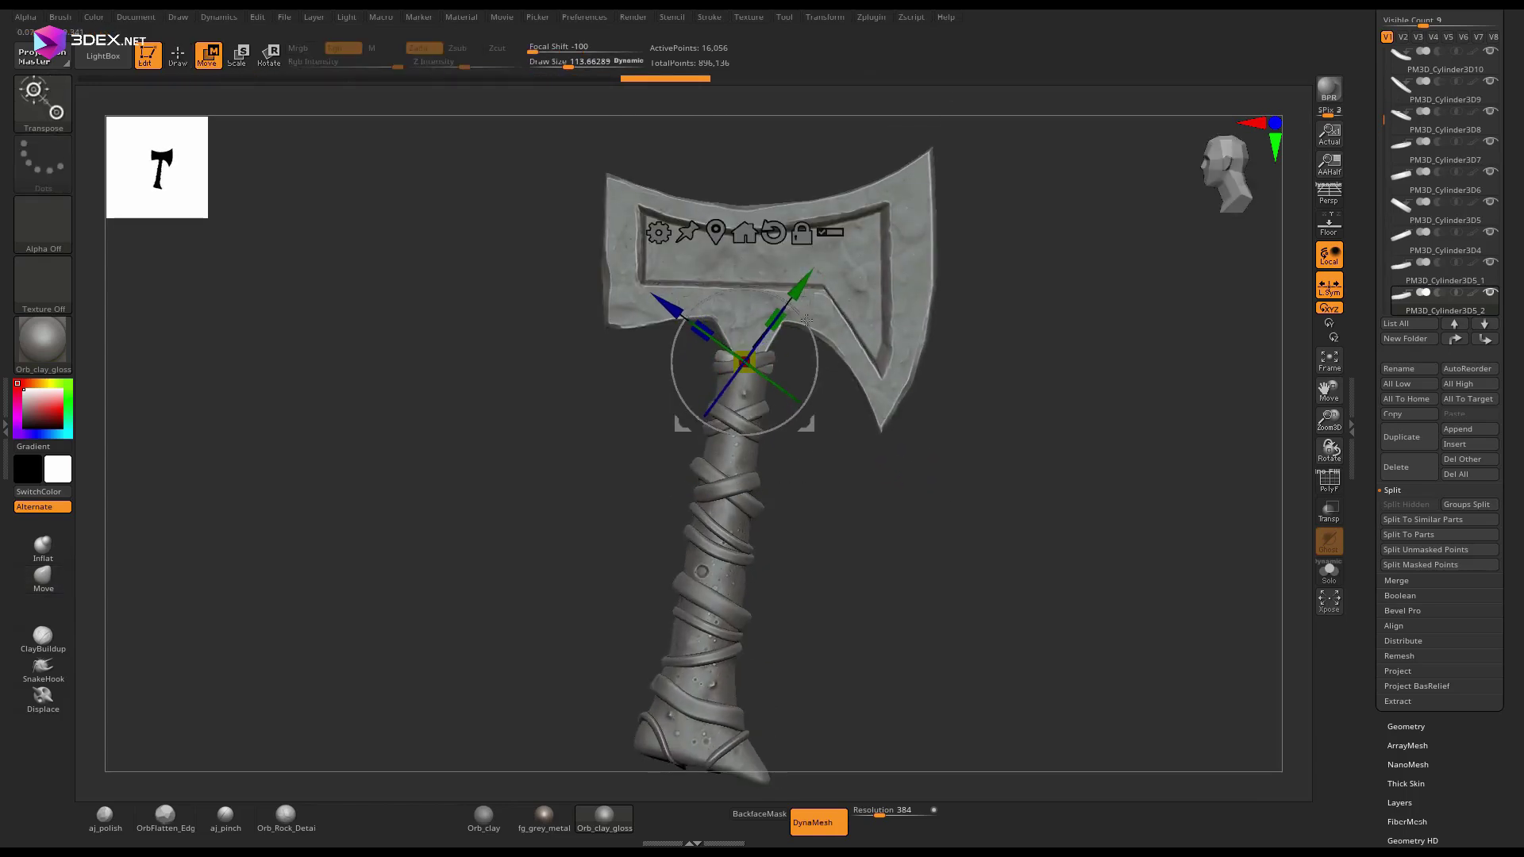
pyautogui.press('q')
pyautogui.moveTo(865, 452)
pyautogui.mouseDown(button='right')
pyautogui.moveTo(795, 469)
pyautogui.moveTo(848, 445)
pyautogui.mouseUp(button='right')
# Select the axe head and dab small pits and bumps on both faces with DamStandard at draw size about 39.
pyautogui.keyDown('alt'); pyautogui.click(857, 373); pyautogui.keyUp('alt')
pyautogui.keyDown('alt'); pyautogui.moveTo(840, 403); pyautogui.dragTo(819, 536, button='right'); pyautogui.keyUp('alt')
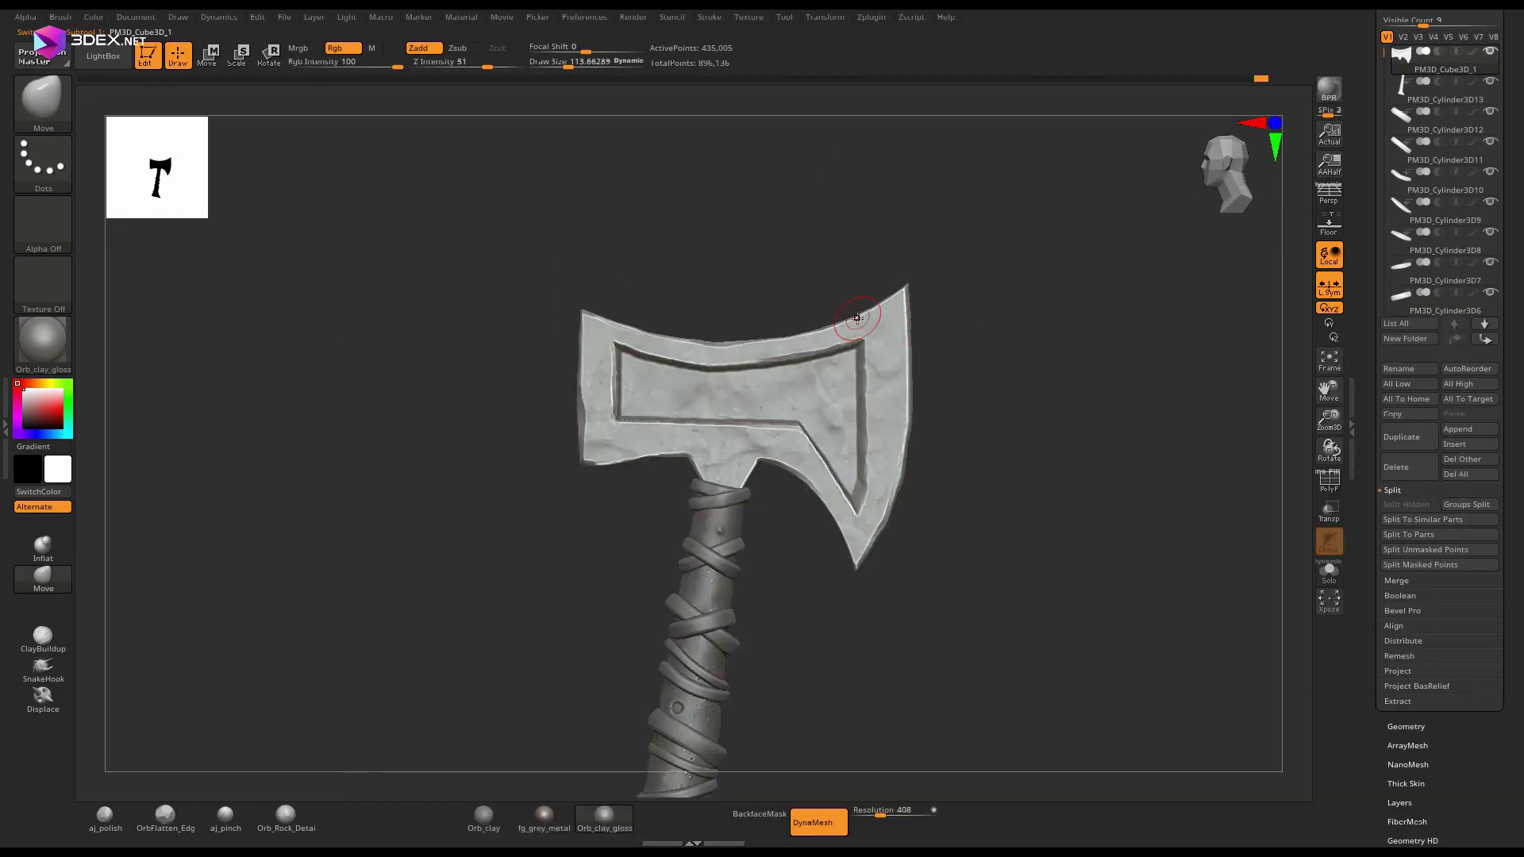
pyautogui.press('b')
pyautogui.press('d')
pyautogui.press('s')
pyautogui.keyDown('ctrl'); pyautogui.moveTo(1235, 492); pyautogui.dragTo(1235, 588, button='right'); pyautogui.keyUp('ctrl')
pyautogui.press('[')
pyautogui.press('[')
pyautogui.keyDown('alt'); pyautogui.moveTo(867, 434); pyautogui.dragTo(912, 410, button='right'); pyautogui.keyUp('alt')
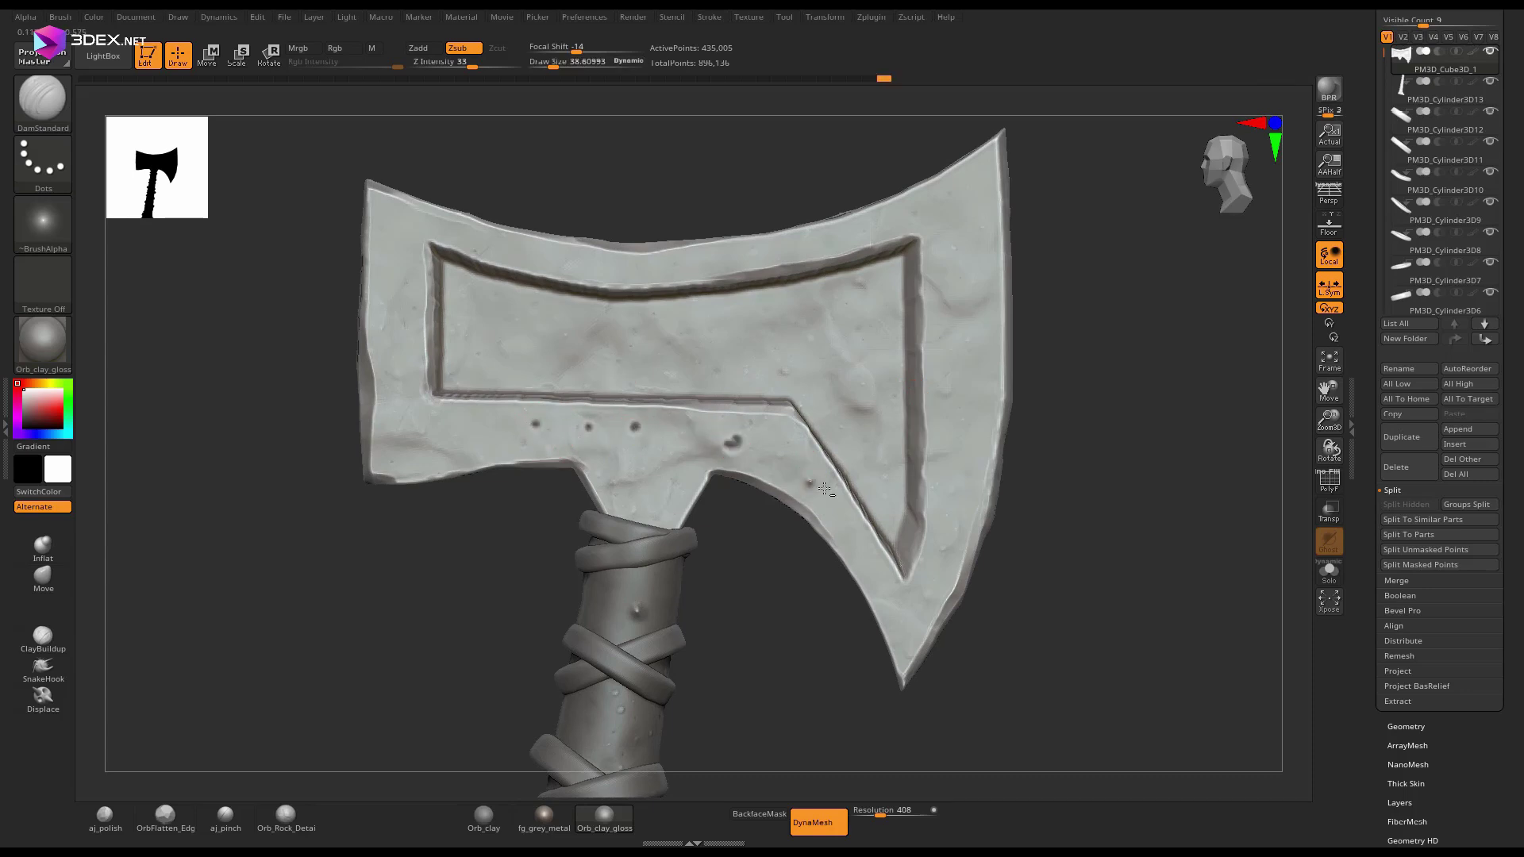
pyautogui.moveTo(970, 506); pyautogui.dragTo(567, 427, button='right')
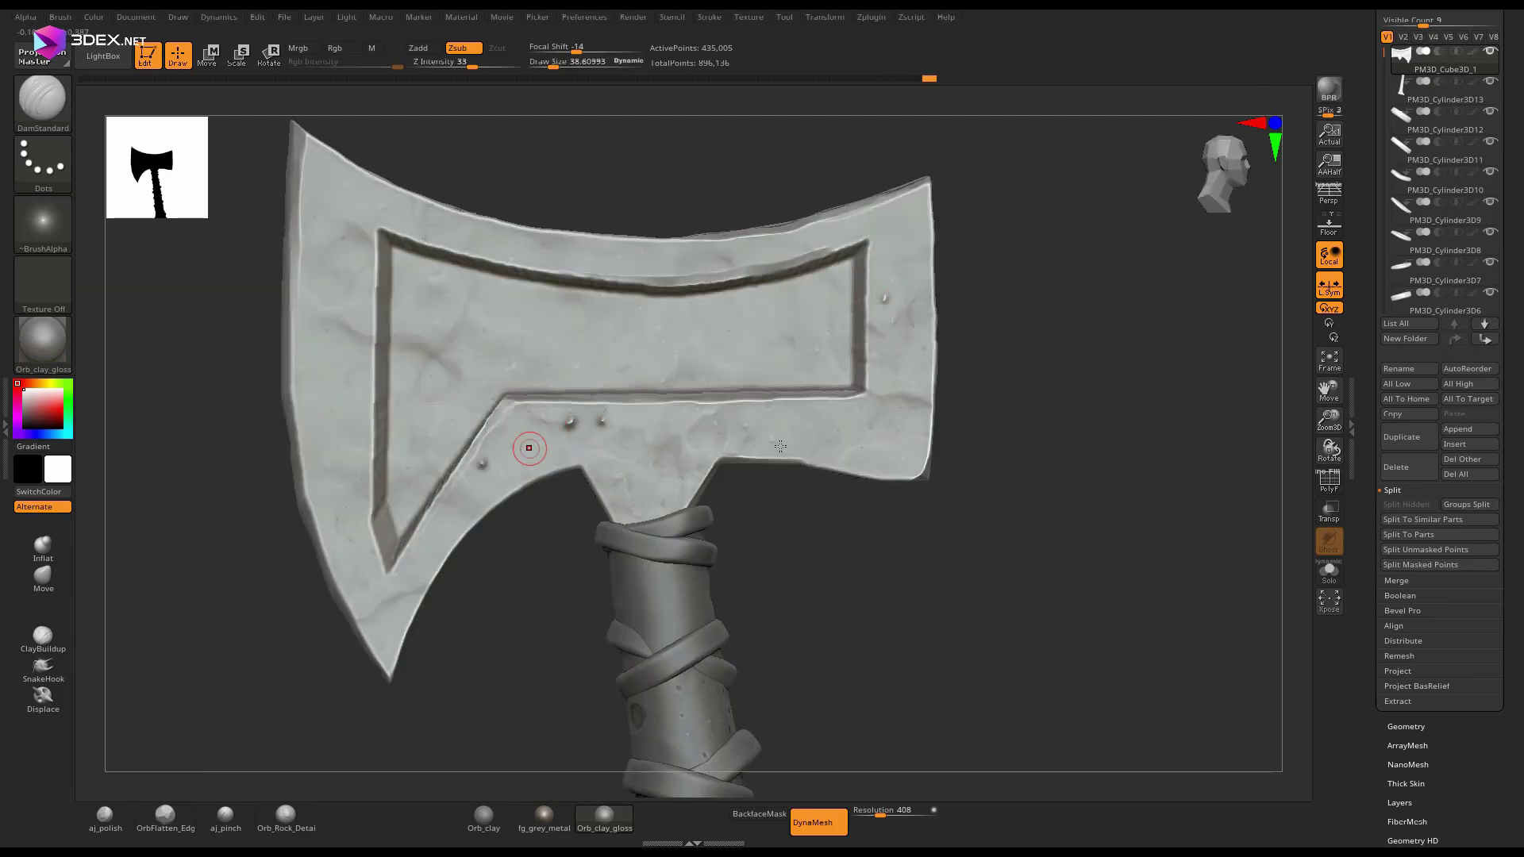
# Switch to the Layer brush and stamp a small round rivet detail on the axe head below the recessed panel.
pyautogui.press('b')
pyautogui.press('l')
pyautogui.press('y')
pyautogui.moveTo(897, 233); pyautogui.dragTo(485, 388, button='right')
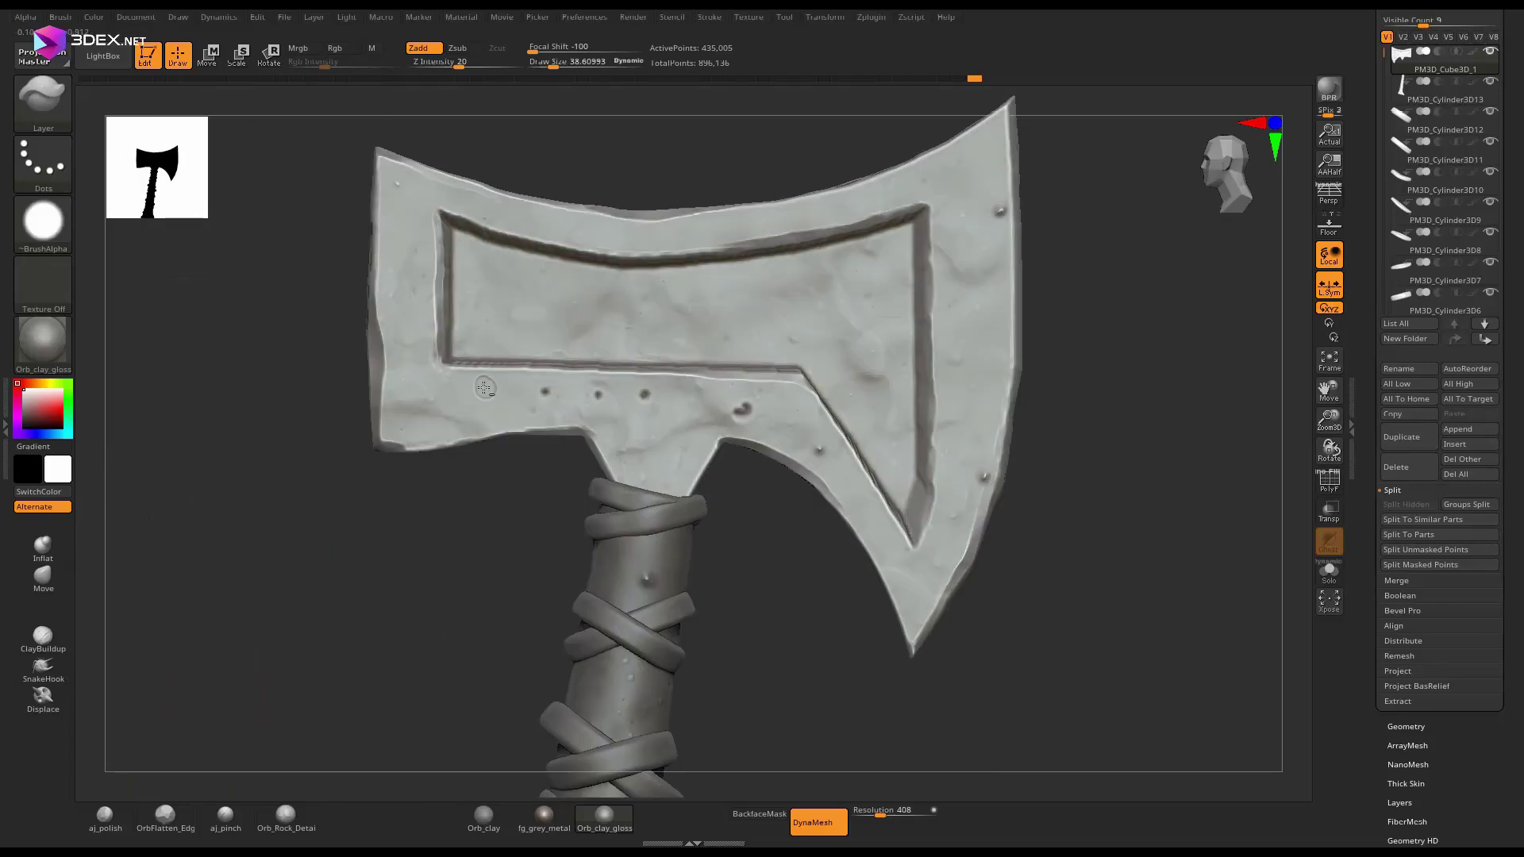
# Load the Orb_Cracks2 brush and carve small cracks into the axe head's edges.
pyautogui.press(',')
pyautogui.doubleClick(296, 265)
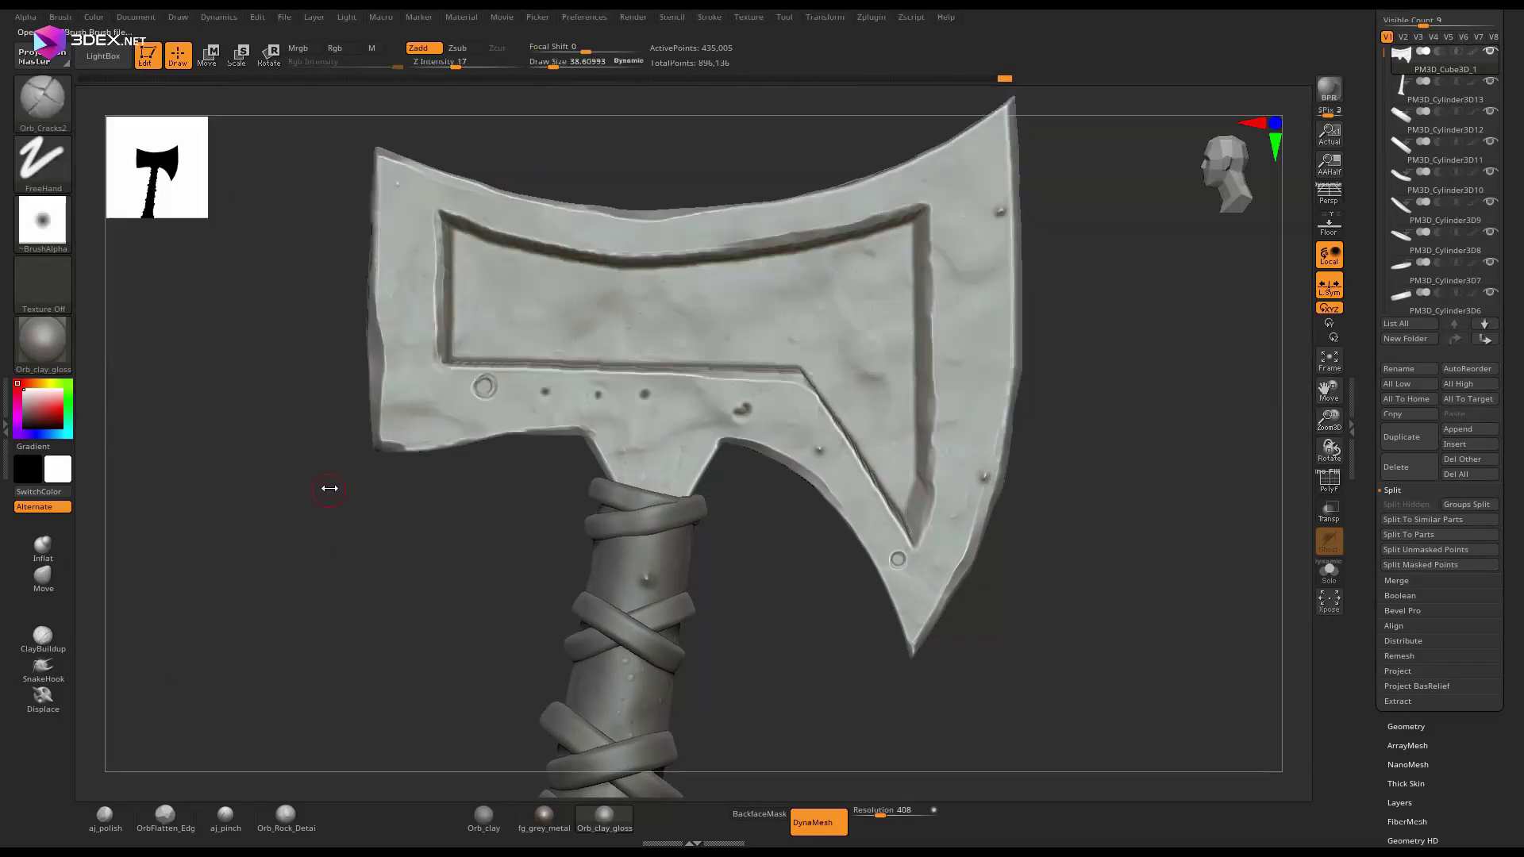
pyautogui.keyDown('alt'); pyautogui.moveTo(330, 487); pyautogui.dragTo(508, 547, button='right'); pyautogui.keyUp('alt')
pyautogui.moveTo(373, 349); pyautogui.dragTo(570, 352, button='right')
pyautogui.moveTo(571, 351); pyautogui.dragTo(552, 366)
# Rename the head subtool axe_01_high and the handle subtool axe_02_high.
pyautogui.moveTo(552, 367)
pyautogui.mouseDown(button='right')
pyautogui.moveTo(698, 538)
pyautogui.moveTo(806, 554)
pyautogui.moveTo(1089, 381)
pyautogui.moveTo(755, 295)
pyautogui.moveTo(782, 487)
pyautogui.moveTo(1181, 534)
pyautogui.moveTo(1126, 486)
pyautogui.mouseUp(button='right')
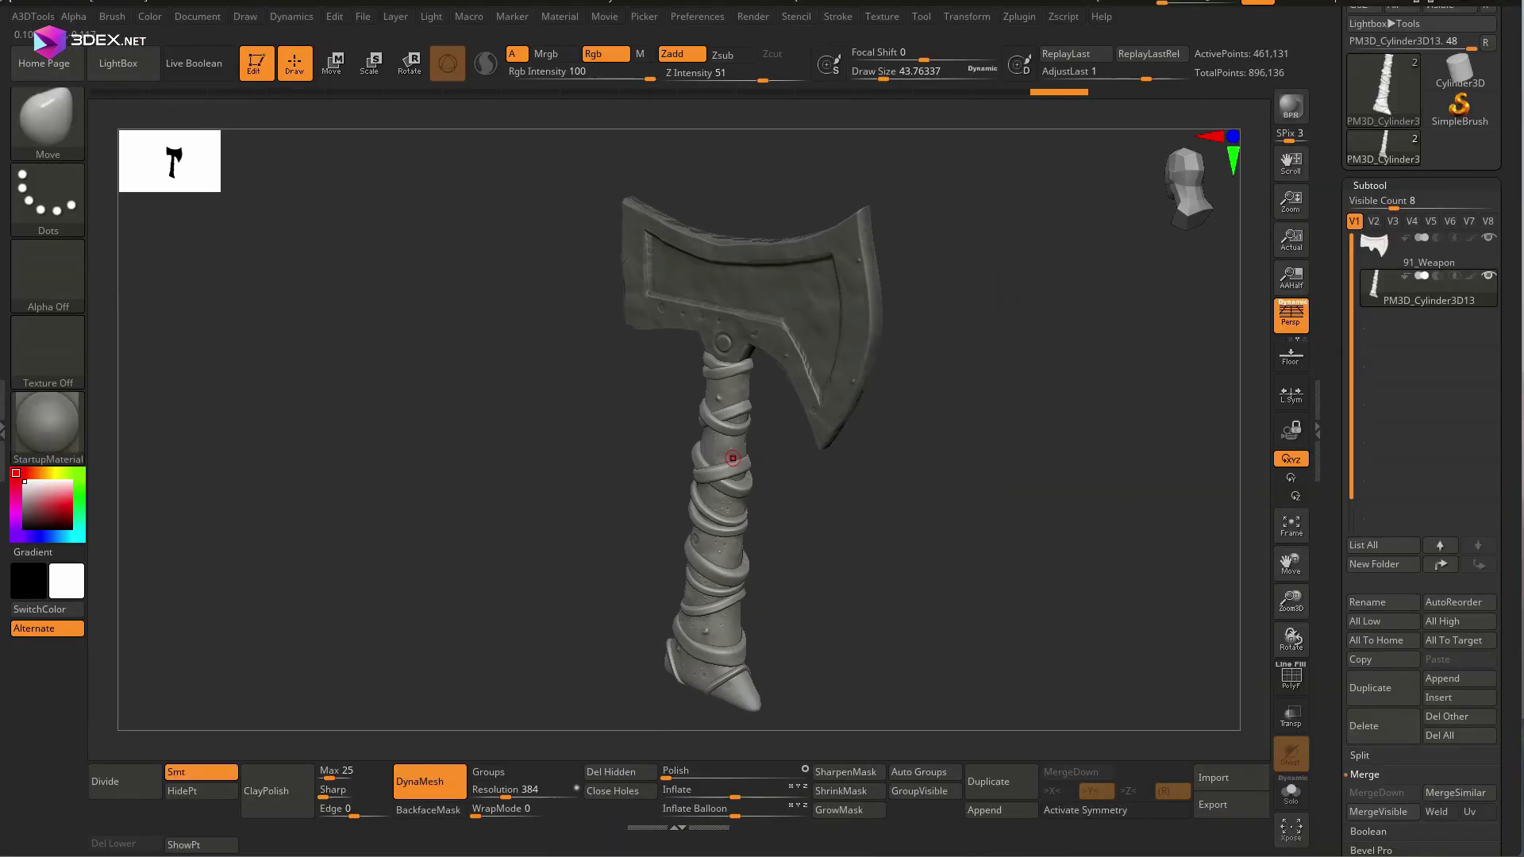
pyautogui.write('a')
pyautogui.press('Return')
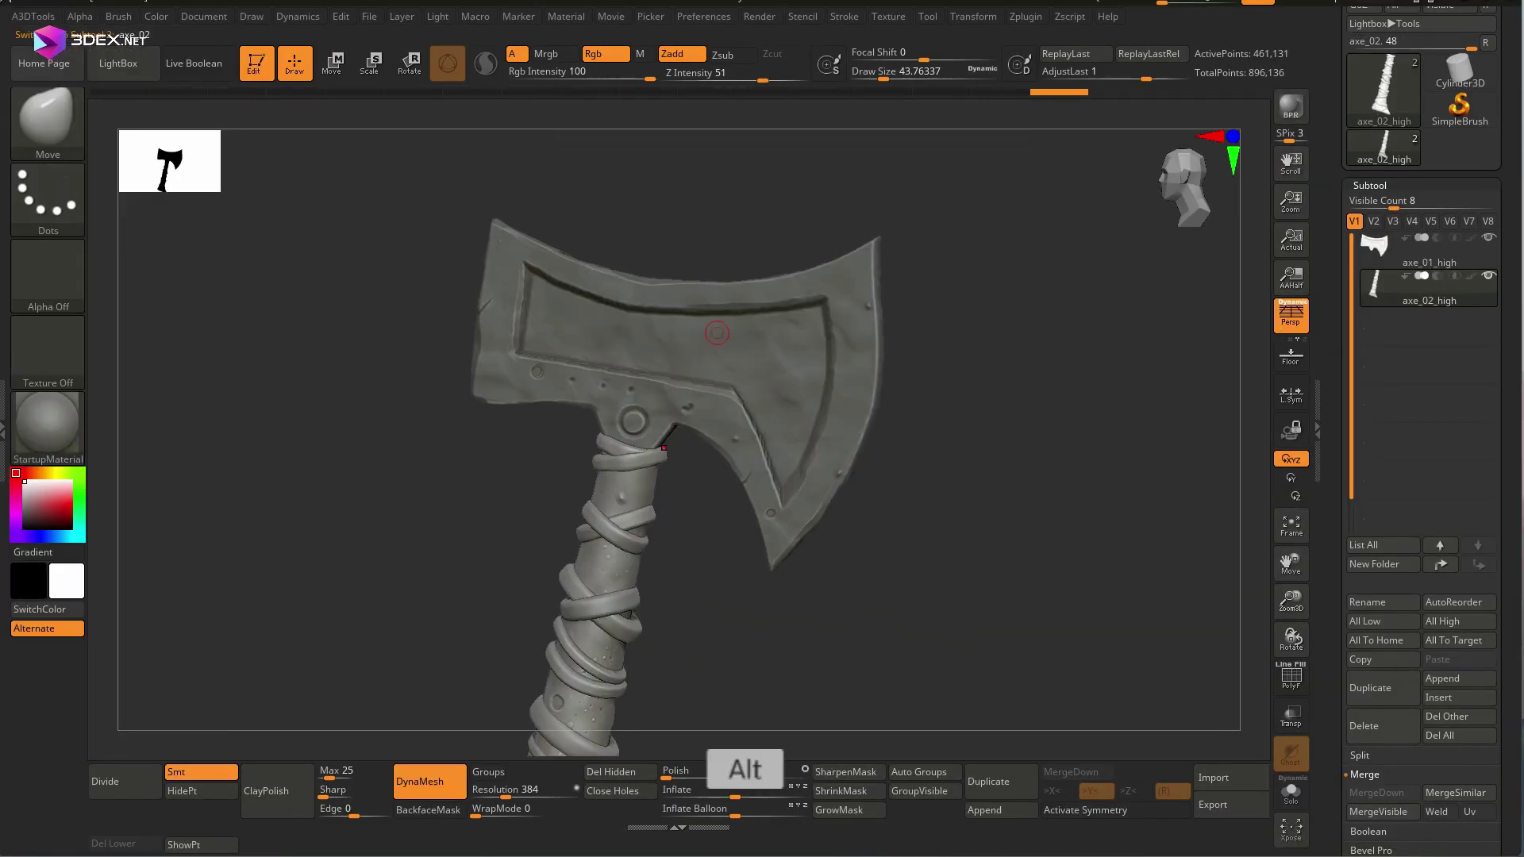
# Select the axe head and paint a mask over the main area of its recessed panel.
pyautogui.keyDown('alt'); pyautogui.click(717, 333); pyautogui.keyUp('alt')
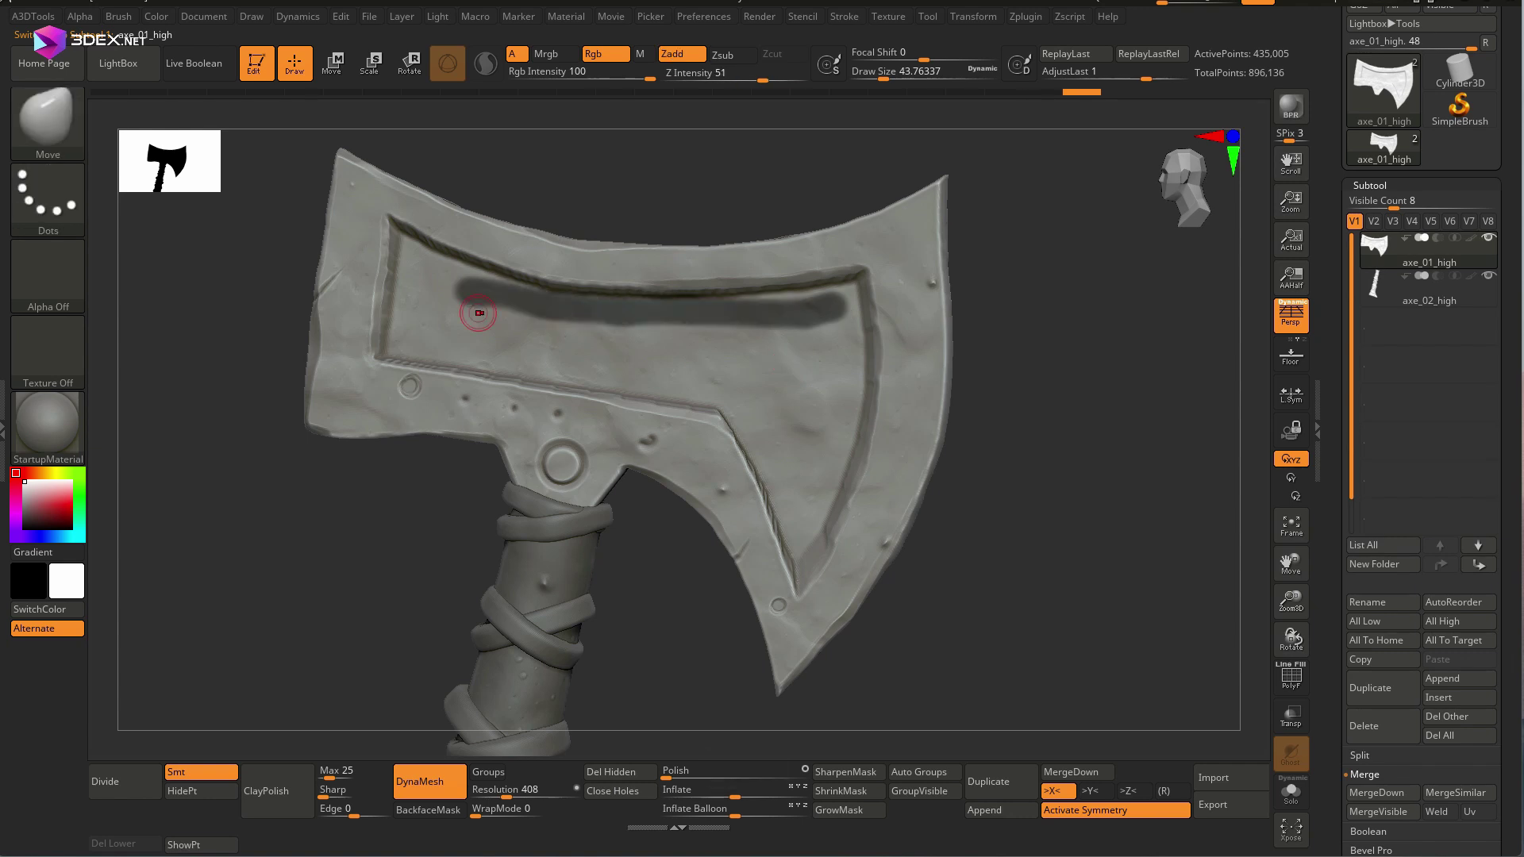
pyautogui.keyDown('ctrl'); pyautogui.moveTo(478, 313); pyautogui.dragTo(481, 333, button='right'); pyautogui.keyUp('ctrl')
pyautogui.keyDown('ctrl'); pyautogui.moveTo(481, 317); pyautogui.dragTo(708, 354); pyautogui.keyUp('ctrl')
pyautogui.keyDown('alt'); pyautogui.moveTo(829, 353); pyautogui.dragTo(734, 335, button='right'); pyautogui.keyUp('alt')
pyautogui.keyDown('ctrl'); pyautogui.moveTo(667, 321); pyautogui.dragTo(745, 333); pyautogui.keyUp('ctrl')
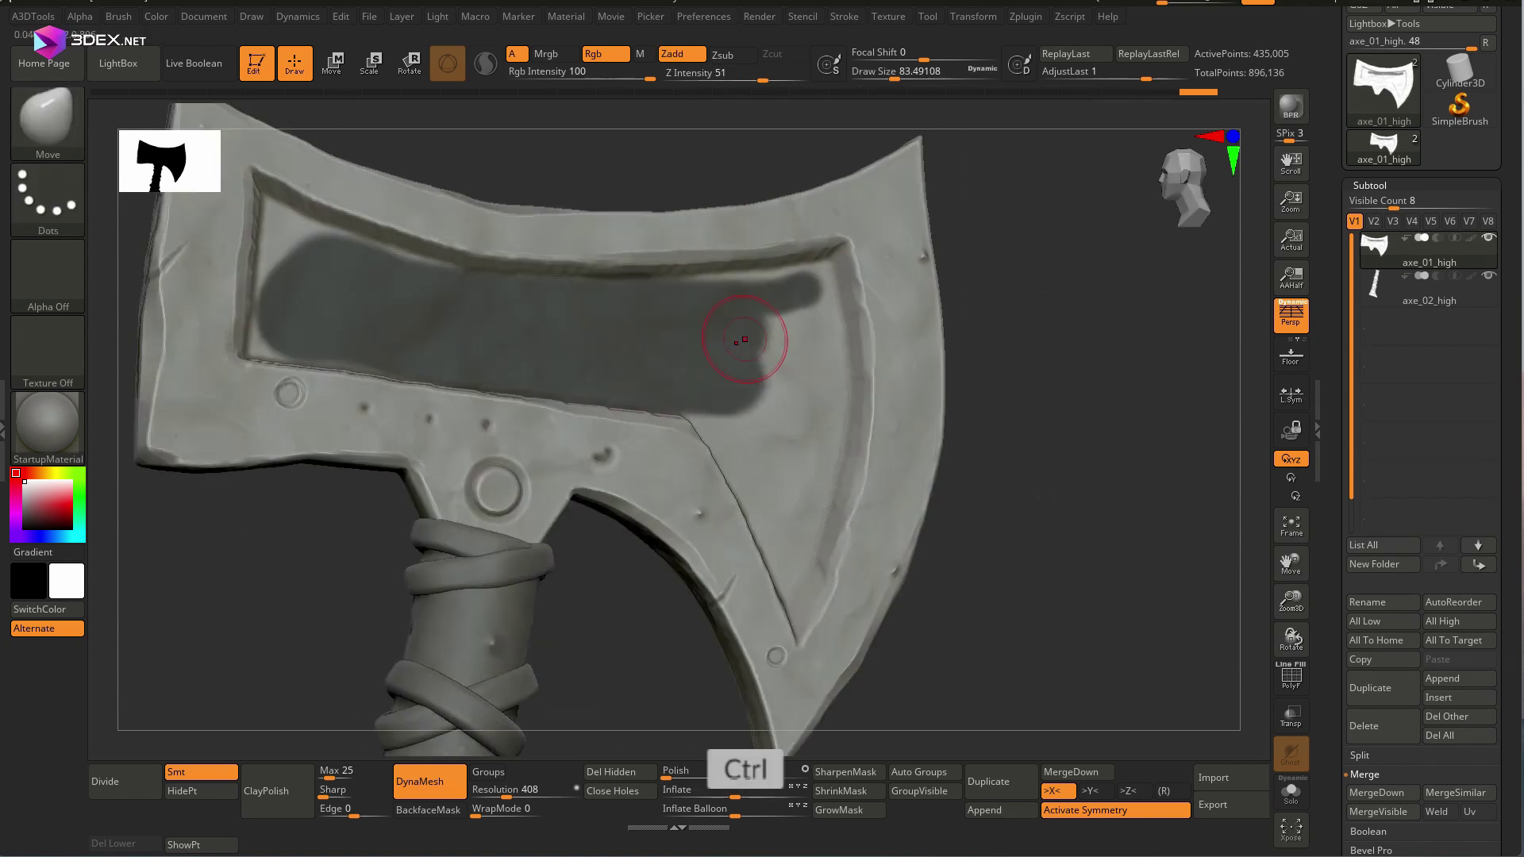
pyautogui.keyDown('ctrl'); pyautogui.moveTo(745, 333); pyautogui.dragTo(746, 365, button='right'); pyautogui.keyUp('ctrl')
pyautogui.moveTo(833, 429); pyautogui.dragTo(825, 425, button='right')
pyautogui.keyDown('ctrl'); pyautogui.moveTo(821, 454); pyautogui.dragTo(684, 426); pyautogui.keyUp('ctrl')
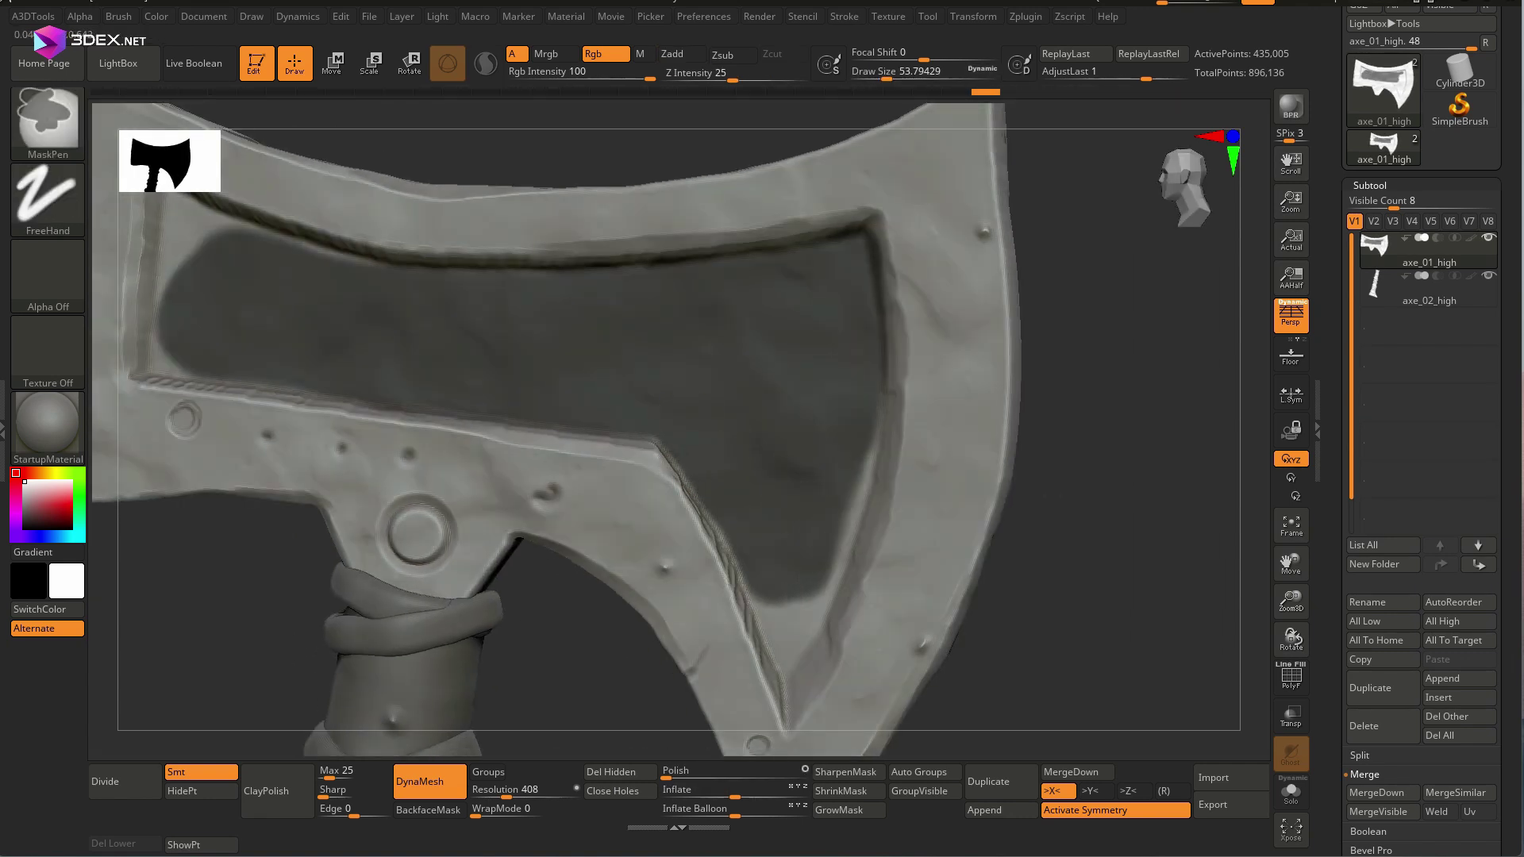
# Extend the mask into the pointed lower tip of the recessed panel and undo the stray last stroke.
pyautogui.keyDown('alt'); pyautogui.moveTo(836, 418); pyautogui.dragTo(820, 357, button='right'); pyautogui.keyUp('alt')
pyautogui.moveTo(789, 438)
pyautogui.keyDown('alt'); pyautogui.mouseDown(button='right')
pyautogui.moveTo(786, 357)
pyautogui.moveTo(785, 381)
pyautogui.mouseUp(button='right'); pyautogui.keyUp('alt')
pyautogui.keyDown('ctrl'); pyautogui.moveTo(801, 449); pyautogui.dragTo(771, 547); pyautogui.keyUp('ctrl')
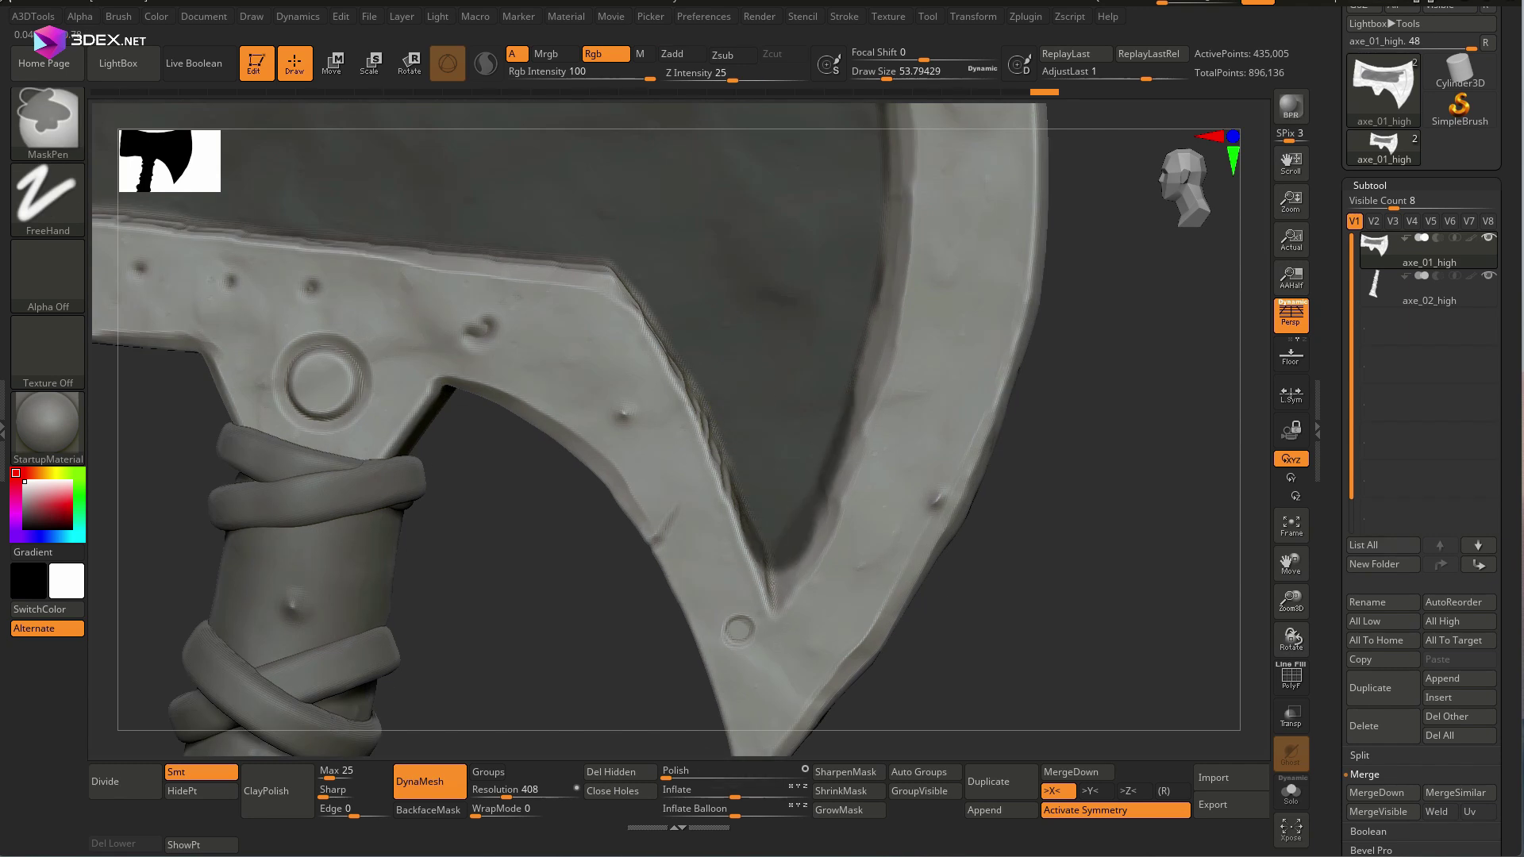
pyautogui.moveTo(762, 508)
pyautogui.mouseDown(button='right')
pyautogui.moveTo(724, 490)
pyautogui.moveTo(746, 477)
pyautogui.mouseUp(button='right')
pyautogui.keyDown('ctrl'); pyautogui.moveTo(734, 454); pyautogui.dragTo(761, 540); pyautogui.keyUp('ctrl')
pyautogui.moveTo(761, 539); pyautogui.dragTo(794, 508, button='right')
pyautogui.keyDown('ctrl'); pyautogui.moveTo(823, 491); pyautogui.dragTo(777, 571); pyautogui.keyUp('ctrl')
pyautogui.moveTo(857, 444)
pyautogui.mouseDown(button='right')
pyautogui.moveTo(891, 412)
pyautogui.moveTo(893, 556)
pyautogui.mouseUp(button='right')
pyautogui.keyDown('ctrl'); pyautogui.moveTo(887, 270); pyautogui.dragTo(887, 397); pyautogui.keyUp('ctrl')
pyautogui.moveTo(825, 381); pyautogui.dragTo(769, 294, button='right')
pyautogui.keyDown('alt'); pyautogui.moveTo(769, 294); pyautogui.dragTo(807, 334, button='right'); pyautogui.keyUp('alt')
pyautogui.hotkey('ctrl', 'z')
pyautogui.keyDown('alt'); pyautogui.moveTo(571, 325); pyautogui.dragTo(774, 385, button='right'); pyautogui.keyUp('alt')
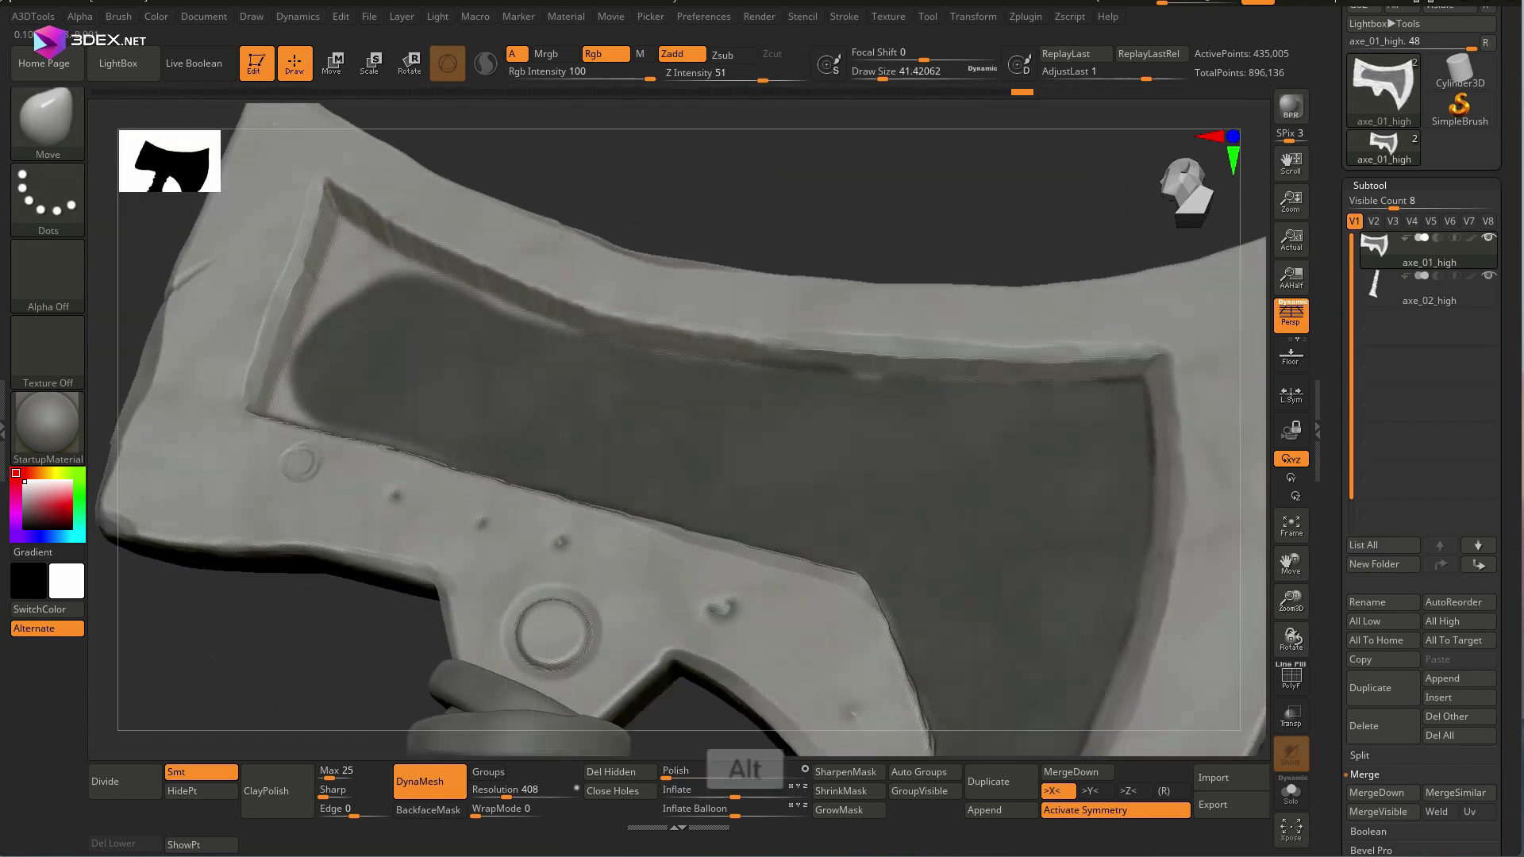
# Mask the remaining rear corners and upper border of the recessed panel with a smaller draw size.
pyautogui.keyDown('ctrl'); pyautogui.moveTo(528, 316); pyautogui.dragTo(357, 260); pyautogui.keyUp('ctrl')
pyautogui.moveTo(603, 325); pyautogui.dragTo(663, 357, button='right')
pyautogui.keyDown('ctrl'); pyautogui.moveTo(365, 274); pyautogui.dragTo(766, 373); pyautogui.keyUp('ctrl')
pyautogui.moveTo(765, 373)
pyautogui.mouseDown(button='right')
pyautogui.moveTo(694, 313)
pyautogui.moveTo(874, 353)
pyautogui.moveTo(881, 428)
pyautogui.mouseUp(button='right')
pyautogui.keyDown('ctrl'); pyautogui.moveTo(953, 416); pyautogui.dragTo(495, 243); pyautogui.keyUp('ctrl')
pyautogui.keyDown('ctrl'); pyautogui.moveTo(651, 349); pyautogui.dragTo(524, 206, button='right'); pyautogui.keyUp('ctrl')
pyautogui.keyDown('alt'); pyautogui.moveTo(524, 318); pyautogui.dragTo(659, 280, button='right'); pyautogui.keyUp('alt')
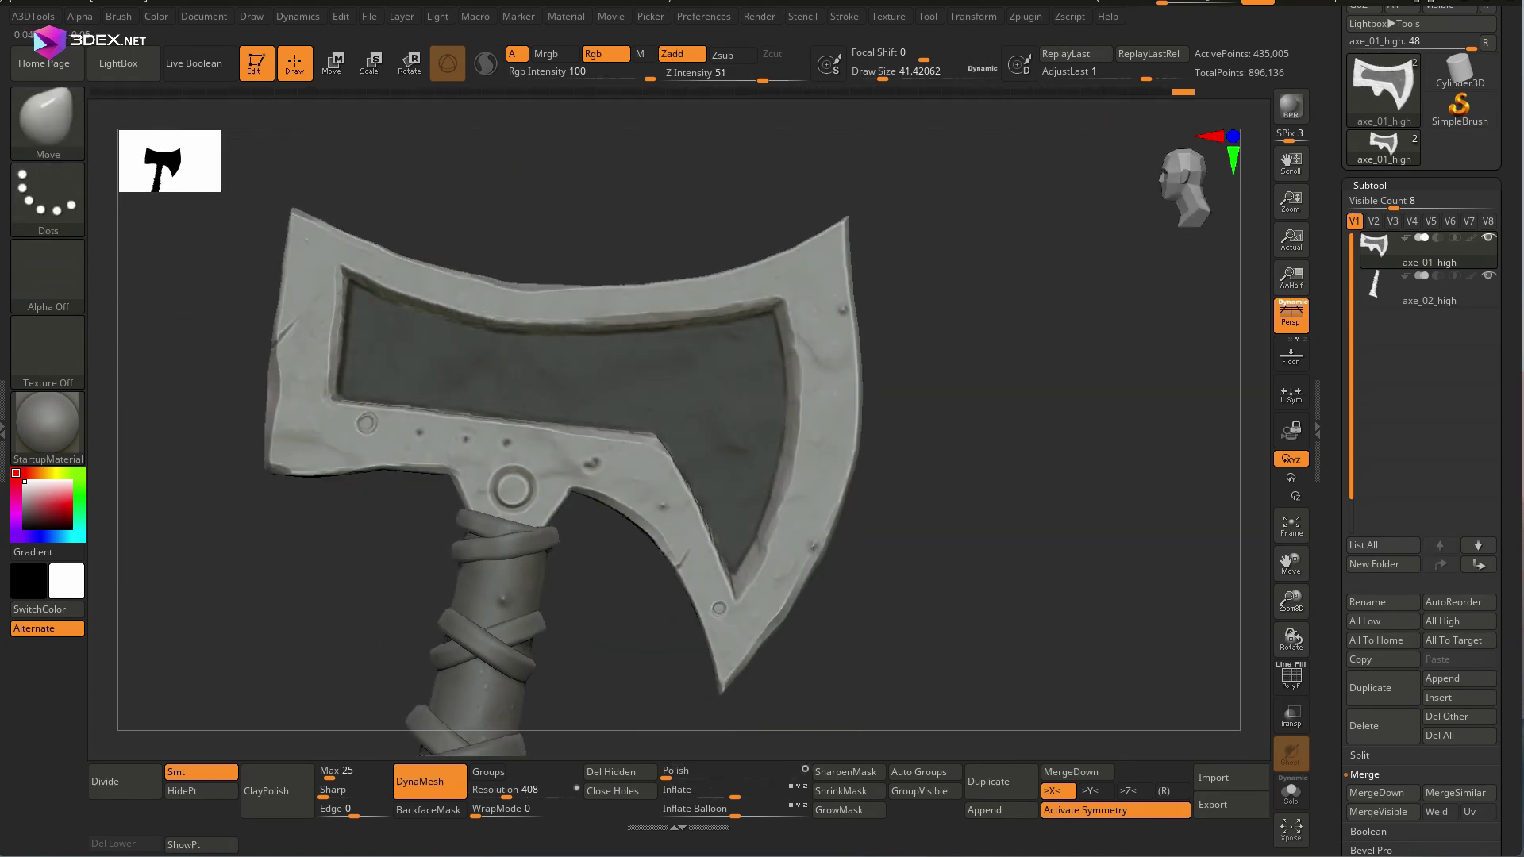
# Fill the unmasked frame of the axe head with a dark brownish grey.
pyautogui.click(26, 498)
pyautogui.click(156, 16)
pyautogui.click(195, 356)
pyautogui.hotkey('ctrl', 'z')
# Invert the mask on the axe head and fill the recessed panel with teal.
pyautogui.moveTo(899, 330)
pyautogui.keyDown('ctrl'); pyautogui.mouseDown()
pyautogui.moveTo(926, 364)
pyautogui.moveTo(968, 369)
pyautogui.mouseUp(); pyautogui.keyUp('ctrl')
pyautogui.keyDown('ctrl'); pyautogui.click(969, 302); pyautogui.keyUp('ctrl')
pyautogui.click(155, 16)
pyautogui.click(309, 247)
pyautogui.click(289, 169)
pyautogui.click(195, 355)
# Select the handle and fill it with orange, RGB 254, 146, 96.
pyautogui.keyDown('alt'); pyautogui.moveTo(588, 449); pyautogui.dragTo(627, 238, button='right'); pyautogui.keyUp('alt')
pyautogui.keyDown('alt'); pyautogui.click(599, 381); pyautogui.keyUp('alt')
pyautogui.click(156, 15)
pyautogui.click(216, 123)
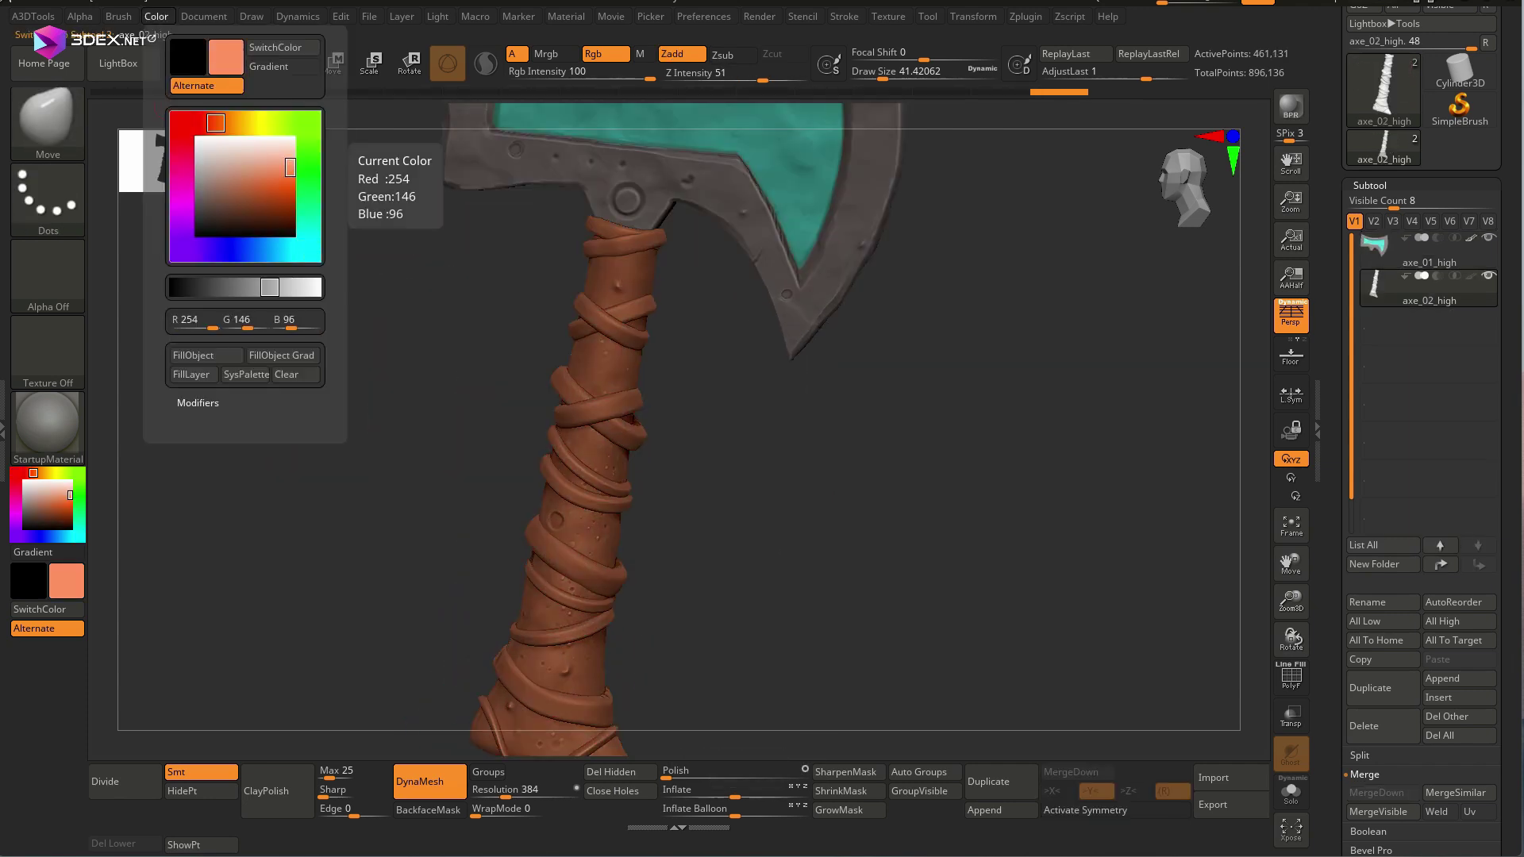
pyautogui.click(195, 356)
# Assign automatic polygroups to the handle's parts, solo the handle and isolate its core without the bands.
pyautogui.keyDown('alt'); pyautogui.moveTo(613, 370); pyautogui.dragTo(630, 290, button='right'); pyautogui.keyUp('alt')
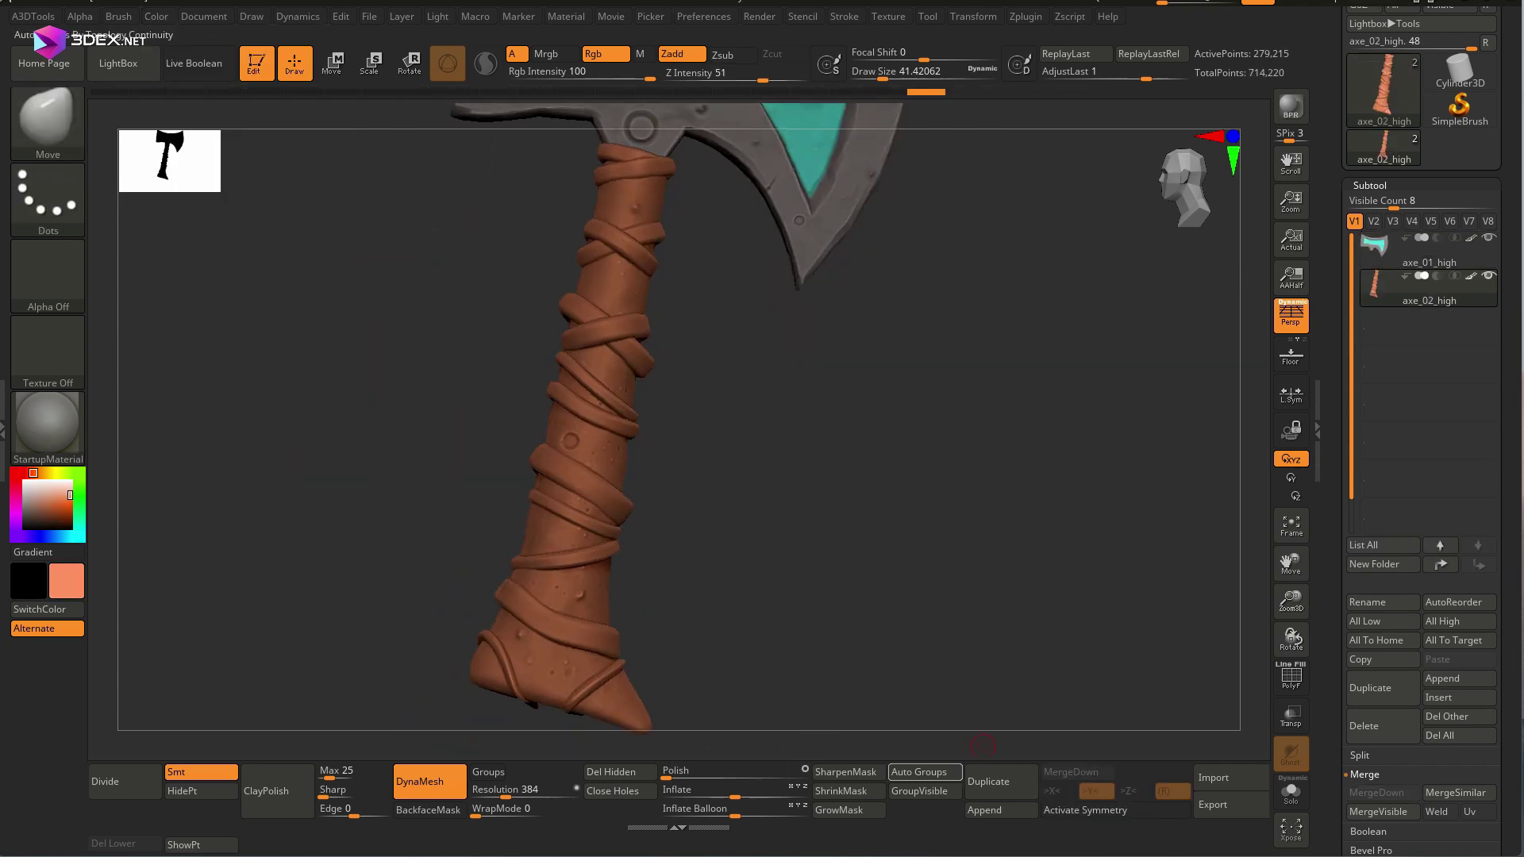
pyautogui.keyDown('ctrl'); pyautogui.moveTo(623, 492); pyautogui.dragTo(623, 407, button='right'); pyautogui.keyUp('ctrl')
pyautogui.click(1290, 790)
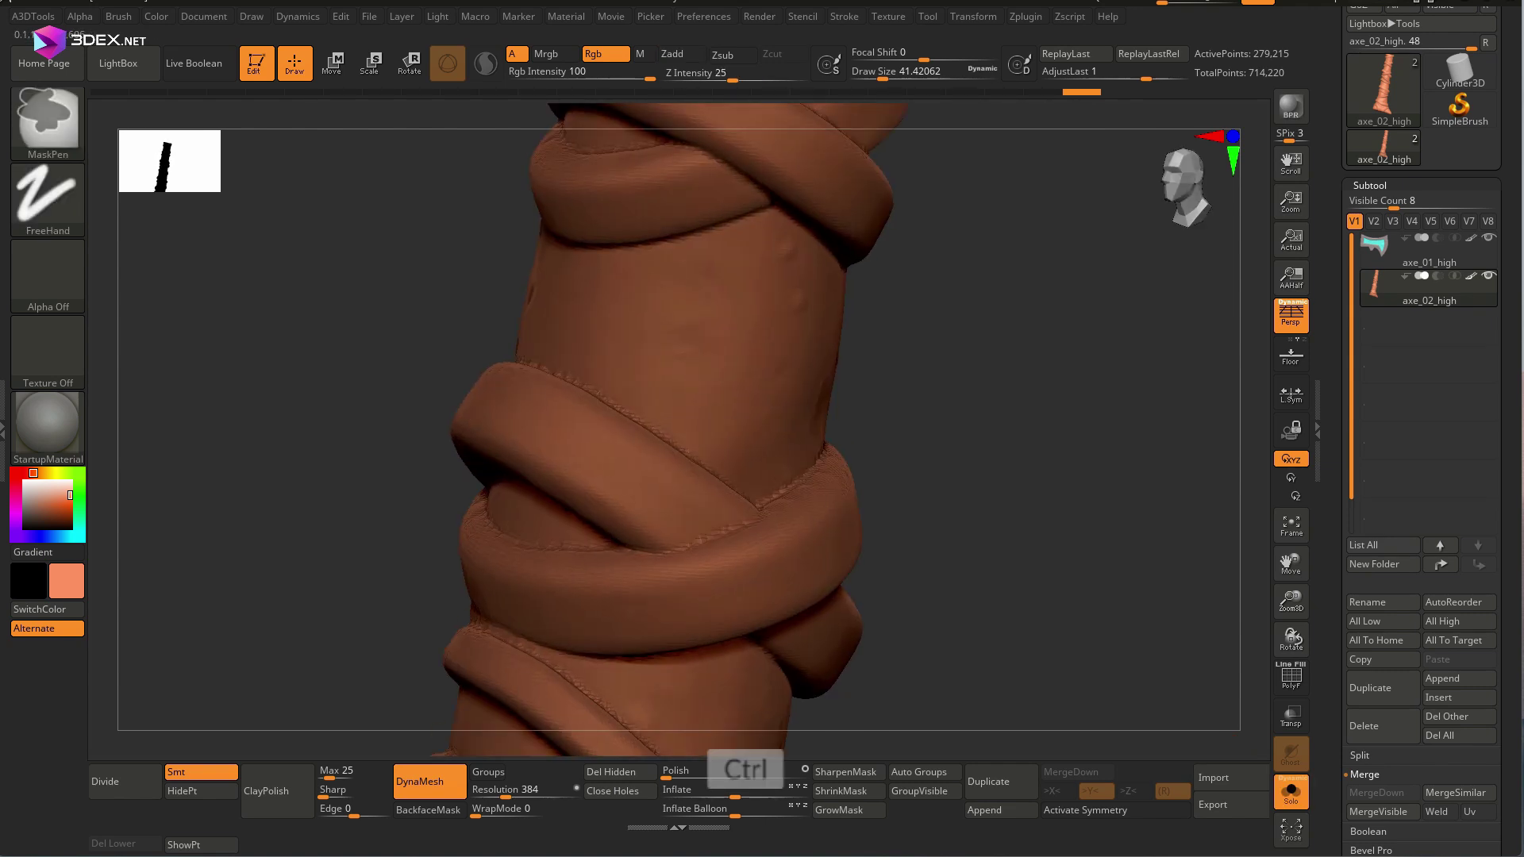
pyautogui.keyDown('ctrl'); pyautogui.moveTo(1151, 396); pyautogui.dragTo(992, 158, button='right'); pyautogui.keyUp('ctrl')
pyautogui.keyDown('ctrl'); pyautogui.keyDown('shift'); pyautogui.click(715, 405); pyautogui.keyUp('shift'); pyautogui.keyUp('ctrl')
pyautogui.keyDown('alt'); pyautogui.moveTo(714, 405); pyautogui.dragTo(680, 333, button='right'); pyautogui.keyUp('alt')
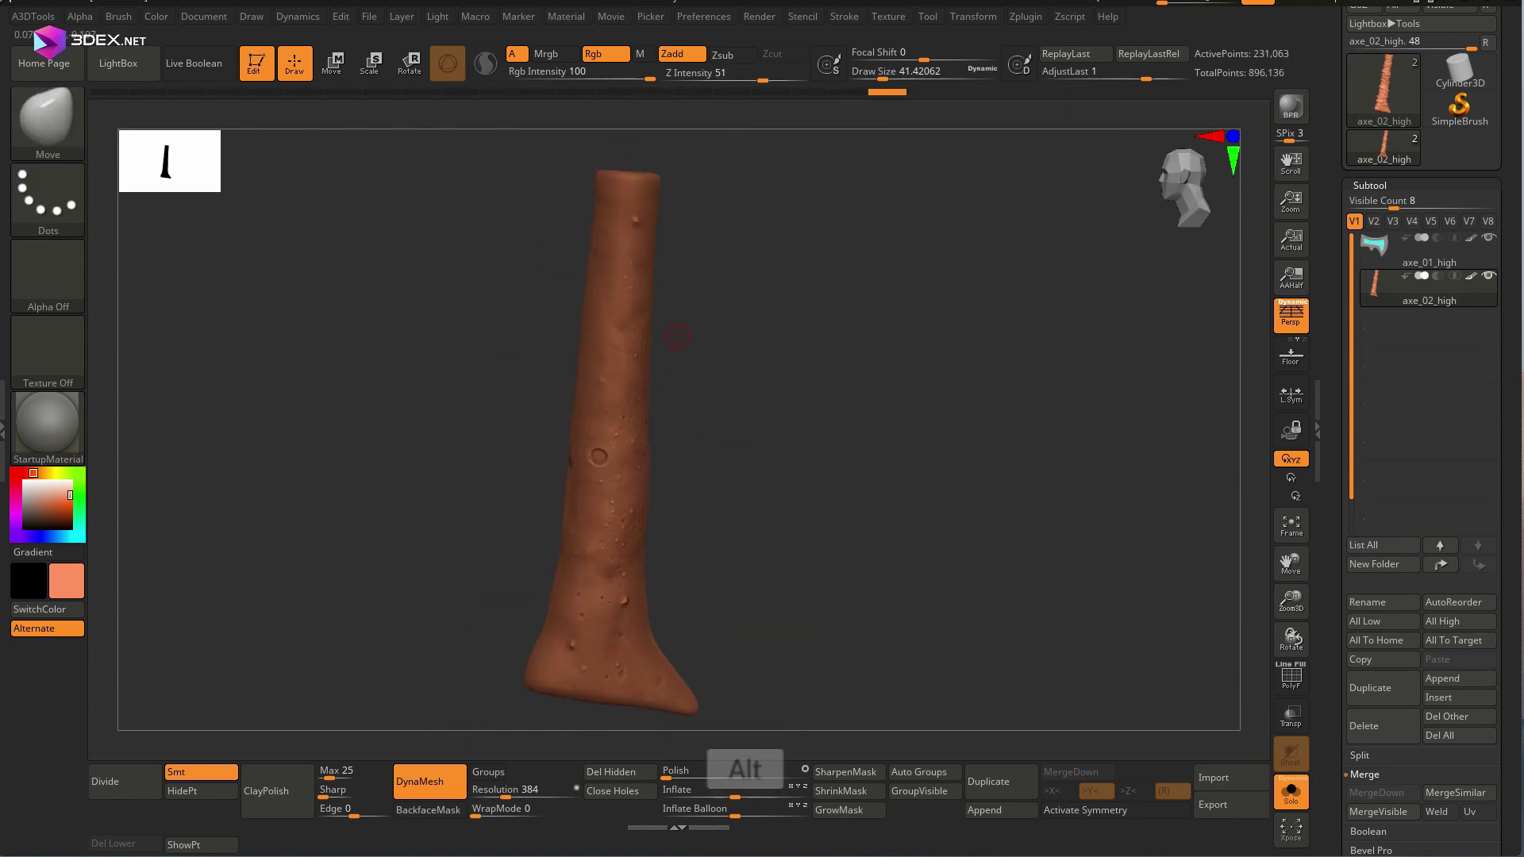
# Show only the bands, fill them with light green, then show all the parts and the whole axe again.
pyautogui.keyDown('ctrl'); pyautogui.keyDown('shift'); pyautogui.click(666, 335); pyautogui.keyUp('shift'); pyautogui.keyUp('ctrl')
pyautogui.click(156, 16)
pyautogui.click(309, 123)
pyautogui.click(205, 356)
pyautogui.keyDown('ctrl'); pyautogui.keyDown('shift'); pyautogui.click(873, 381); pyautogui.keyUp('shift'); pyautogui.keyUp('ctrl')
pyautogui.click(1291, 791)
pyautogui.keyDown('ctrl'); pyautogui.moveTo(992, 397); pyautogui.dragTo(1071, 317, button='right'); pyautogui.keyUp('ctrl')
pyautogui.keyDown('alt'); pyautogui.moveTo(1072, 318); pyautogui.dragTo(1072, 357, button='right'); pyautogui.keyUp('alt')
# Pre-process all subtools with Decimation Master.
pyautogui.click(1025, 17)
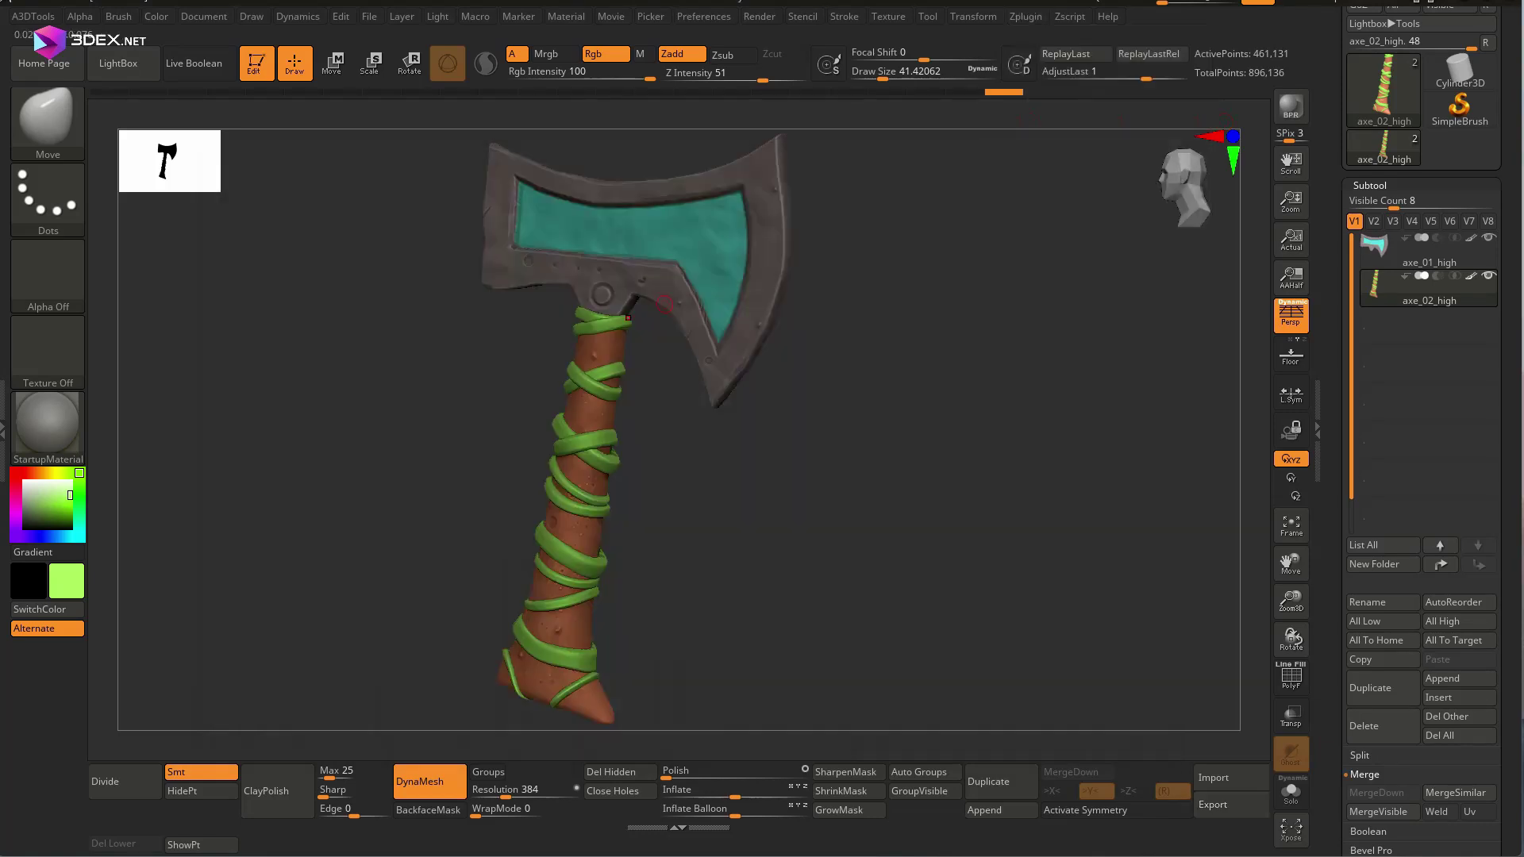
pyautogui.click(33, 17)
pyautogui.write('hi')
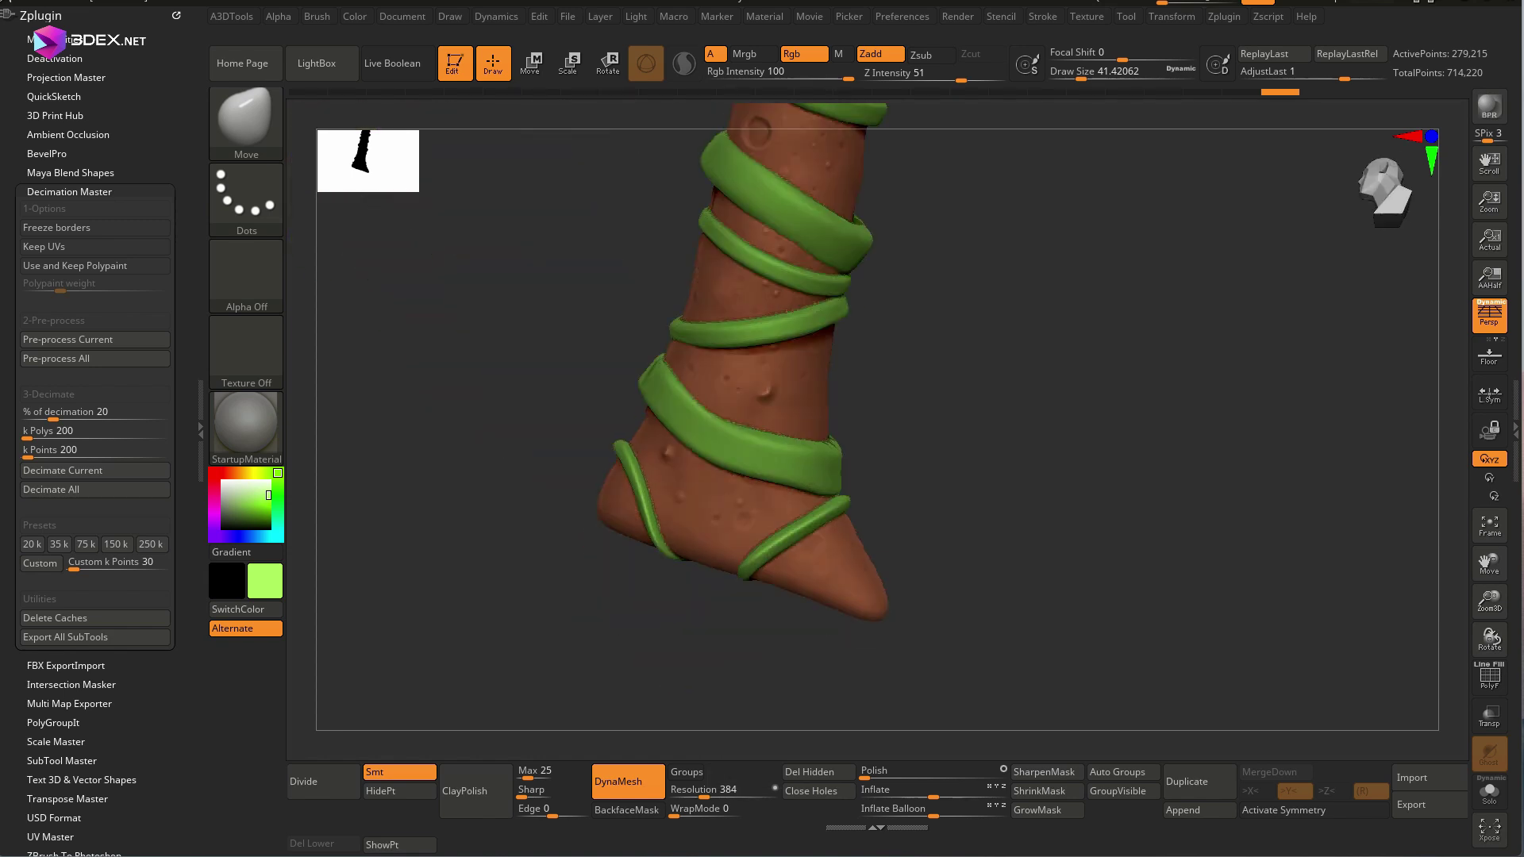
pyautogui.click(94, 358)
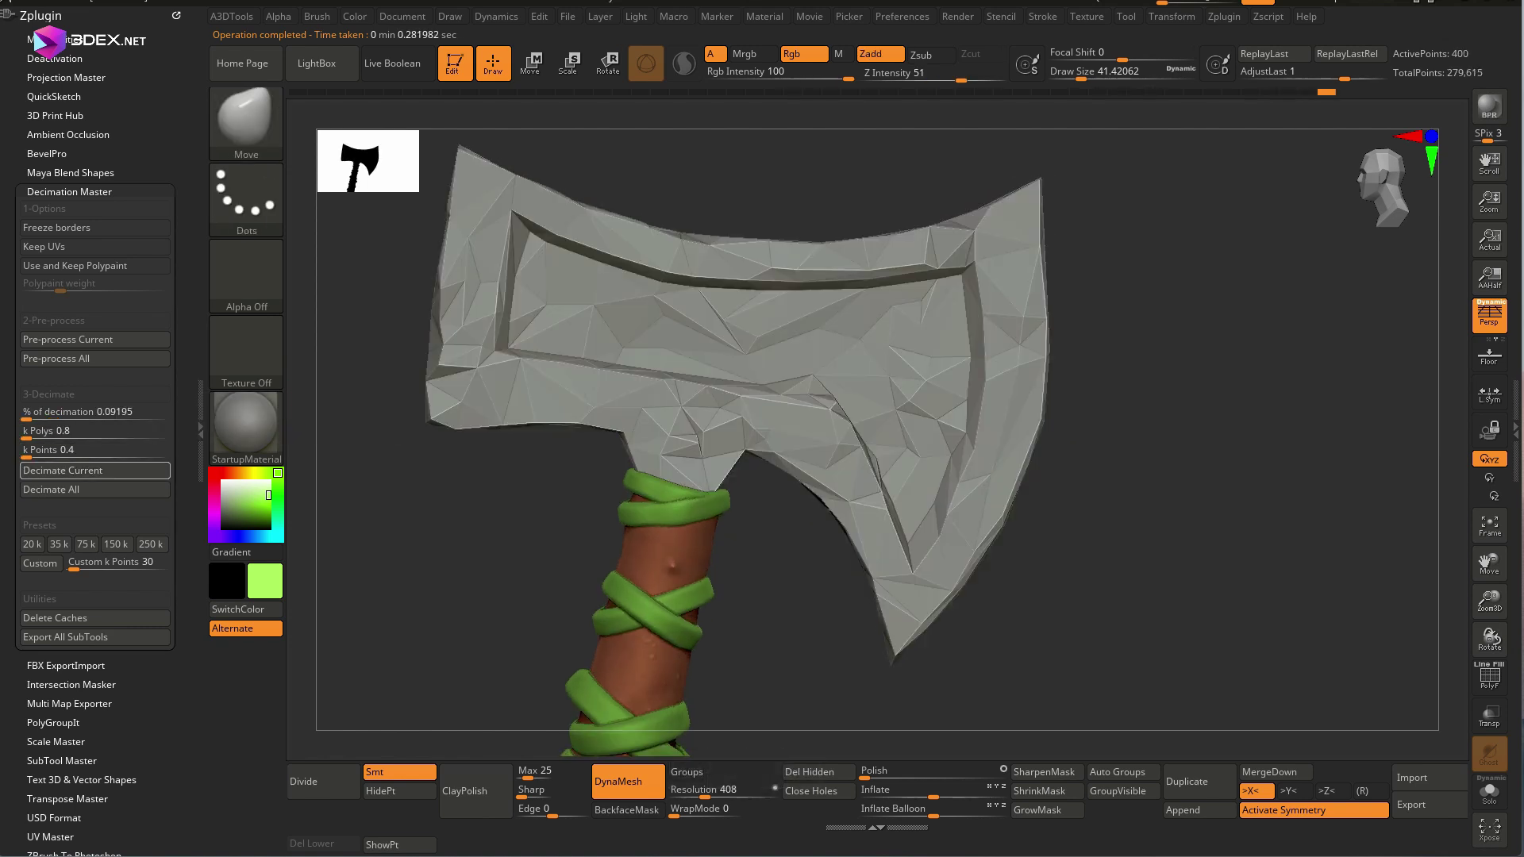
# Undo the head's decimation and try decimating it to 1 k polys instead.
pyautogui.hotkey('ctrl', 'z')
pyautogui.hotkey('ctrl', 'shift', 'z')
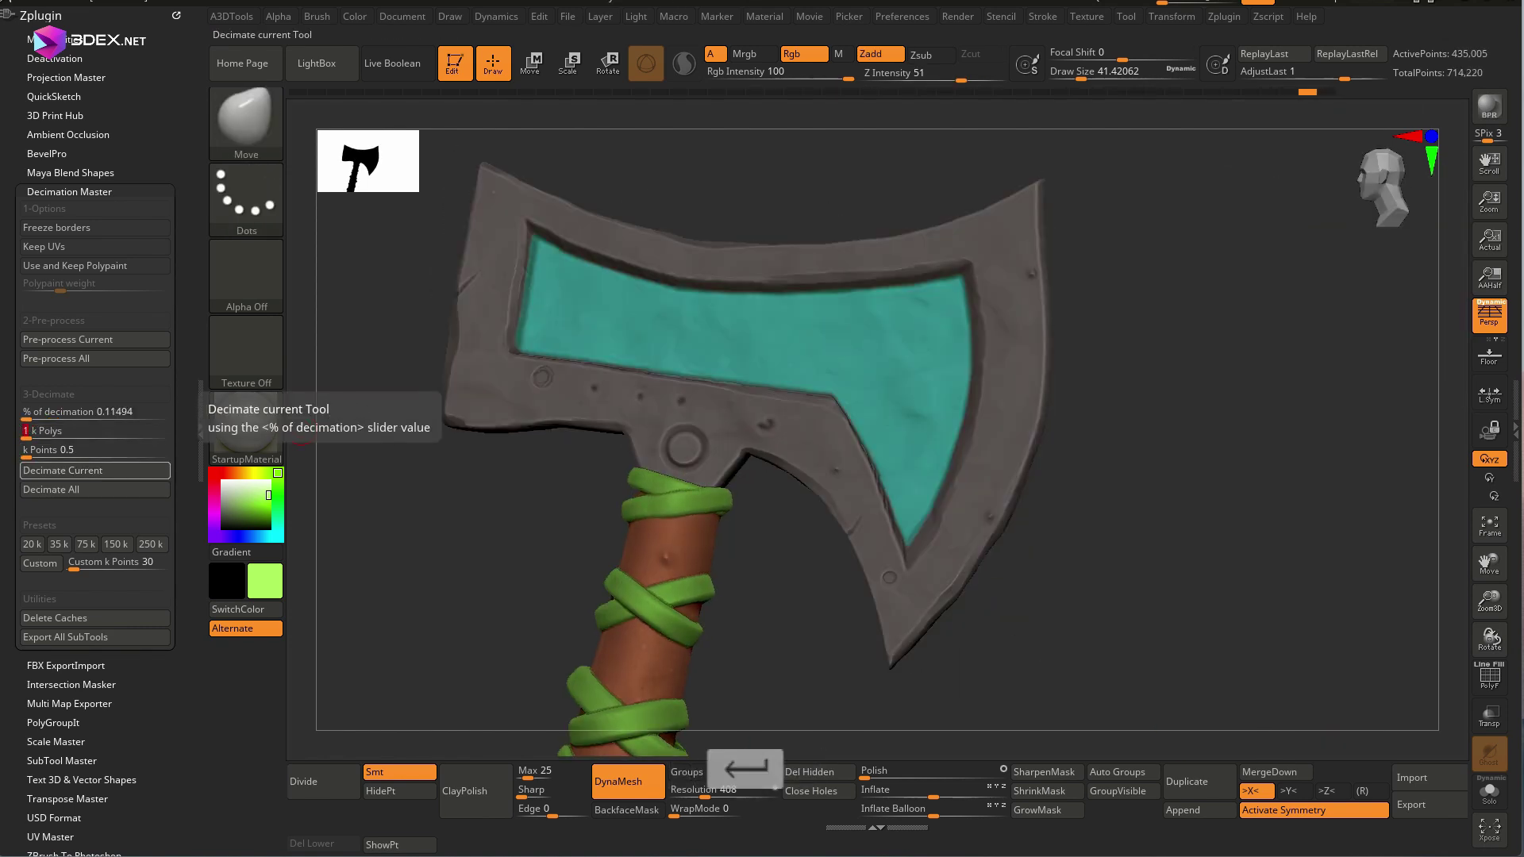
pyautogui.hotkey('ctrl', 'z')
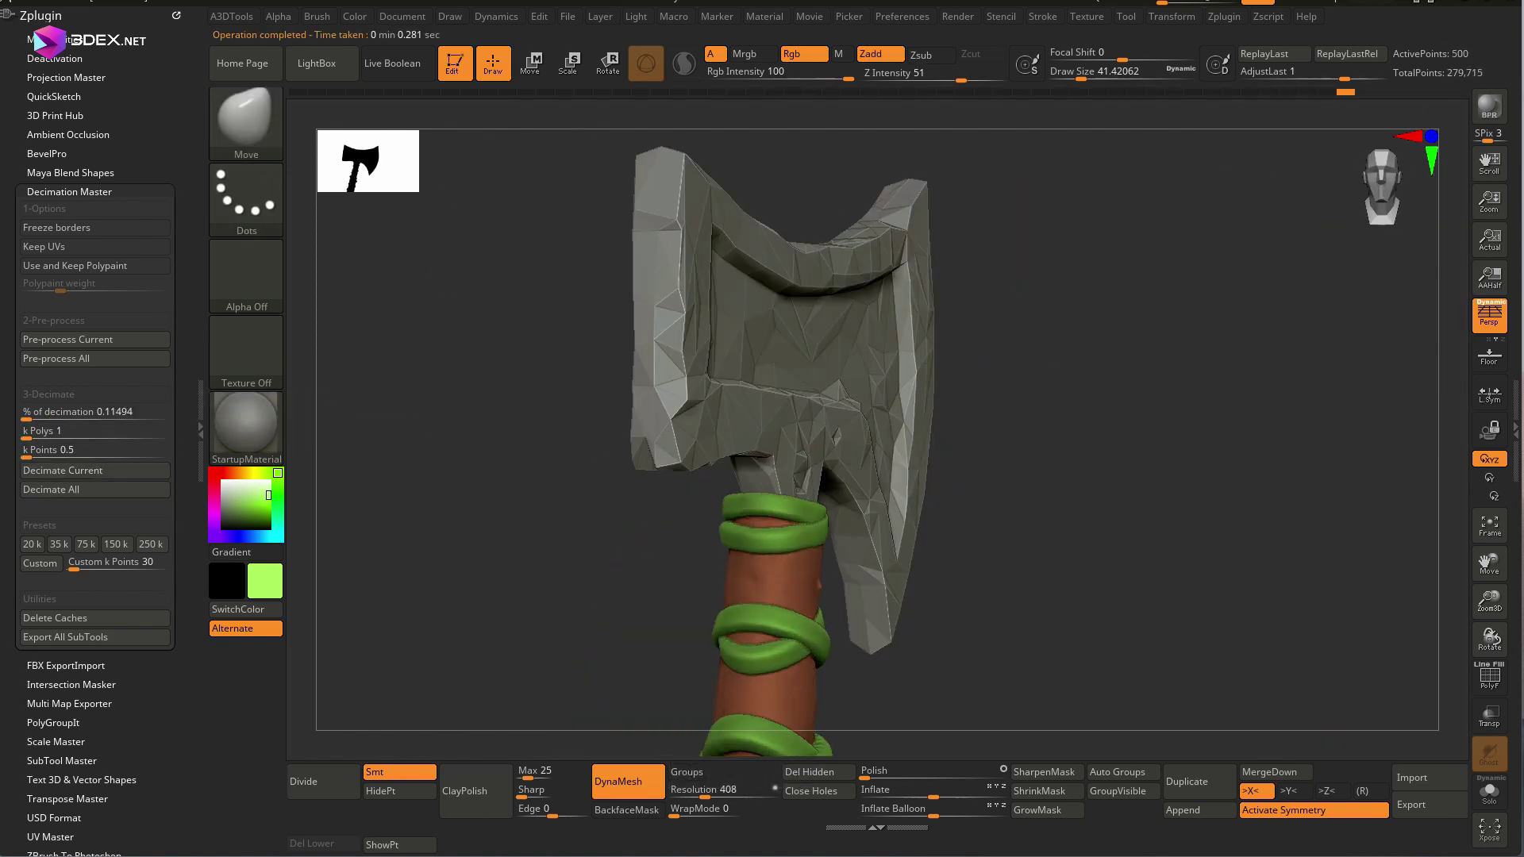
pyautogui.hotkey('ctrl', 'shift', 'z')
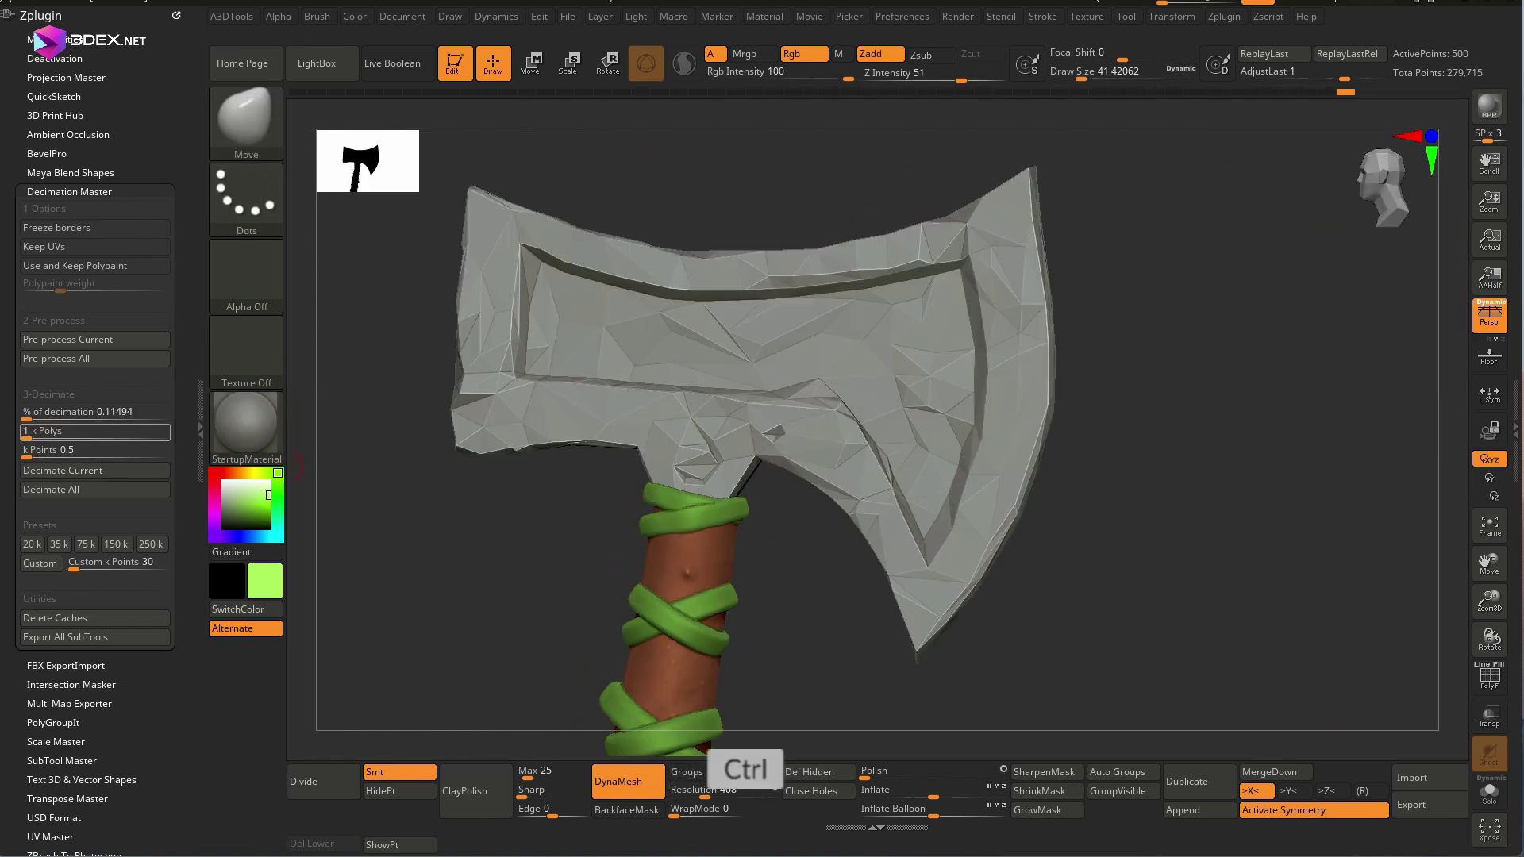
# Undo the previous decimation, decimate the axe head to 1.5 k polys and decimate the handle as well.
pyautogui.hotkey('ctrl', 'z')
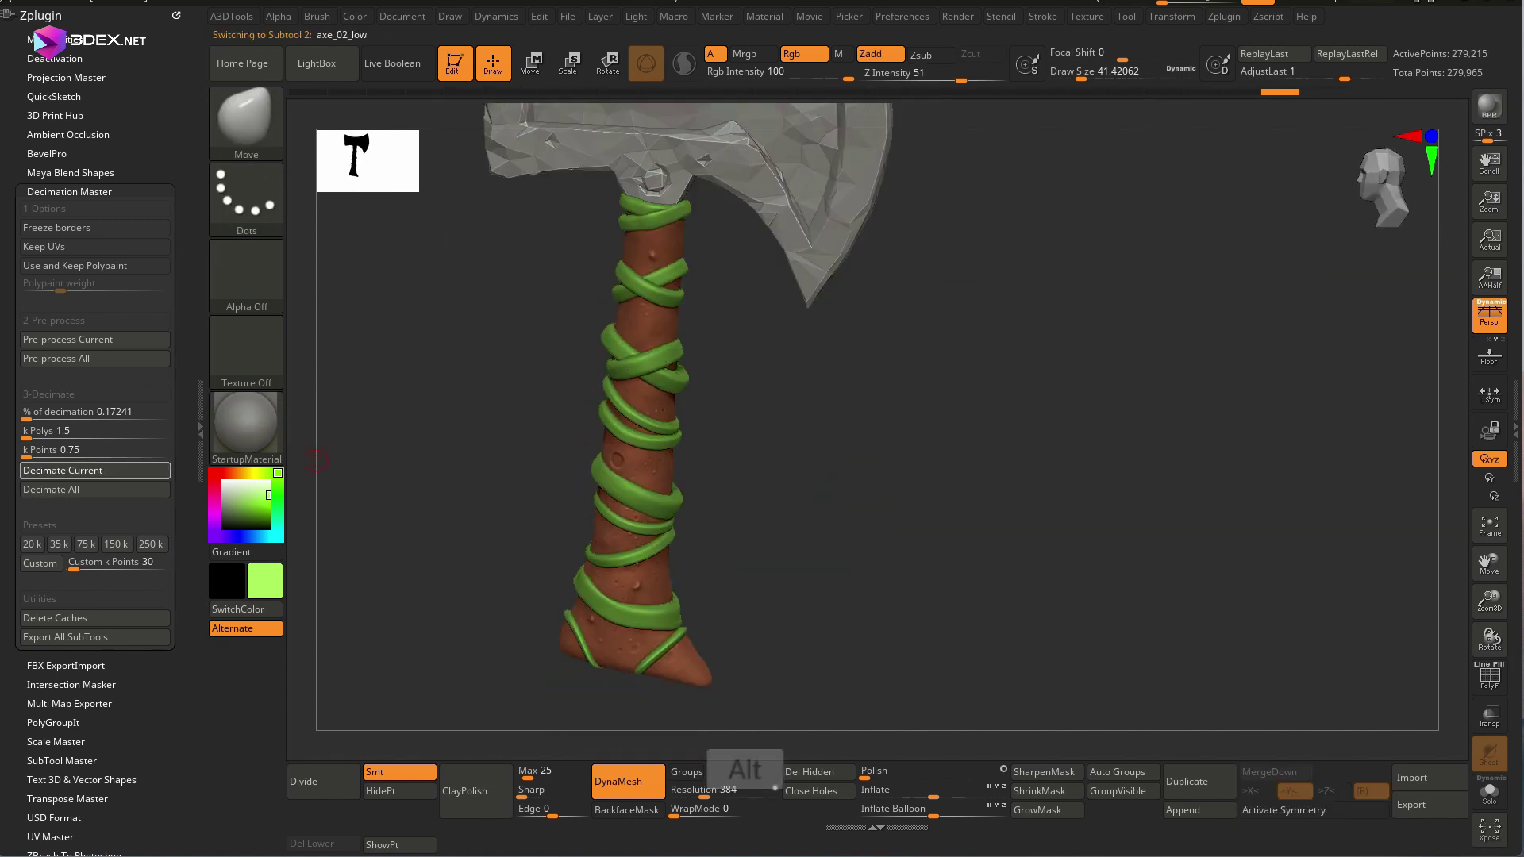
pyautogui.hotkey('ctrl', 'z')
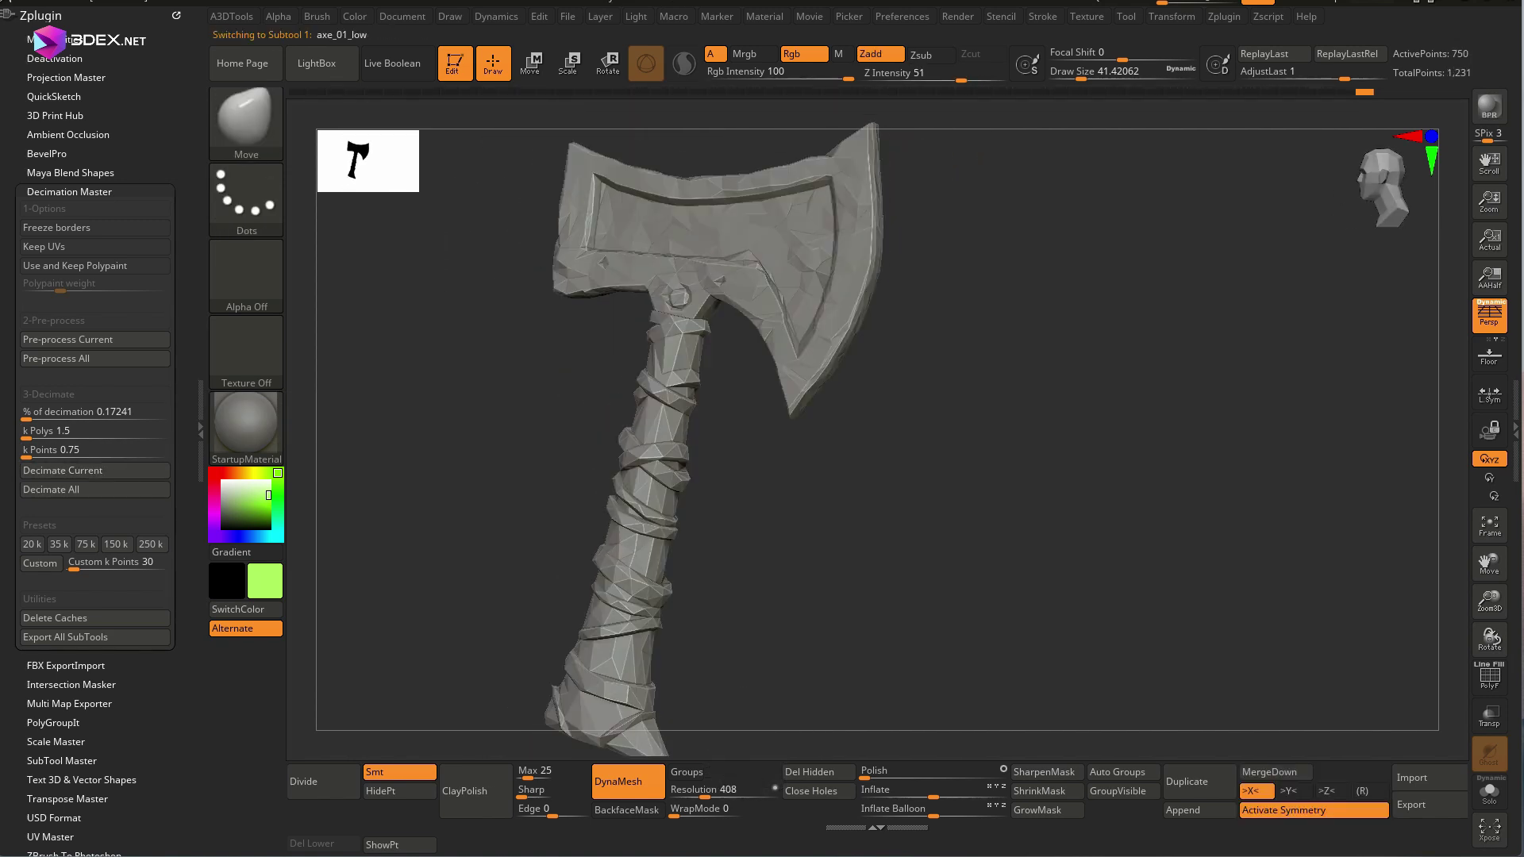
# Export the visible low-poly subtools as a binary FBX 2020 file and bring them into Maya.
pyautogui.click(66, 665)
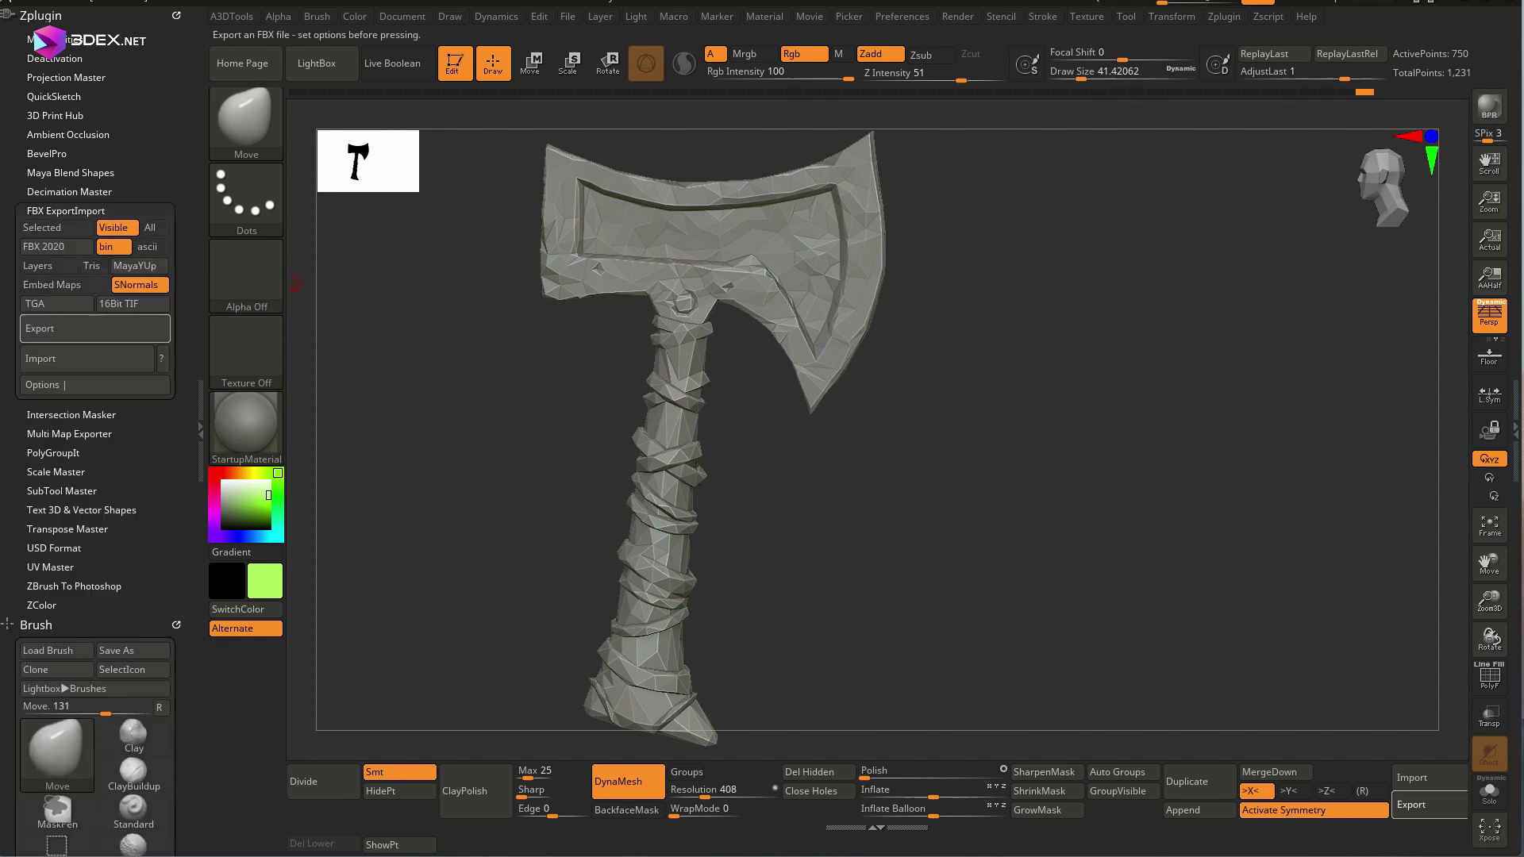
pyautogui.click(94, 328)
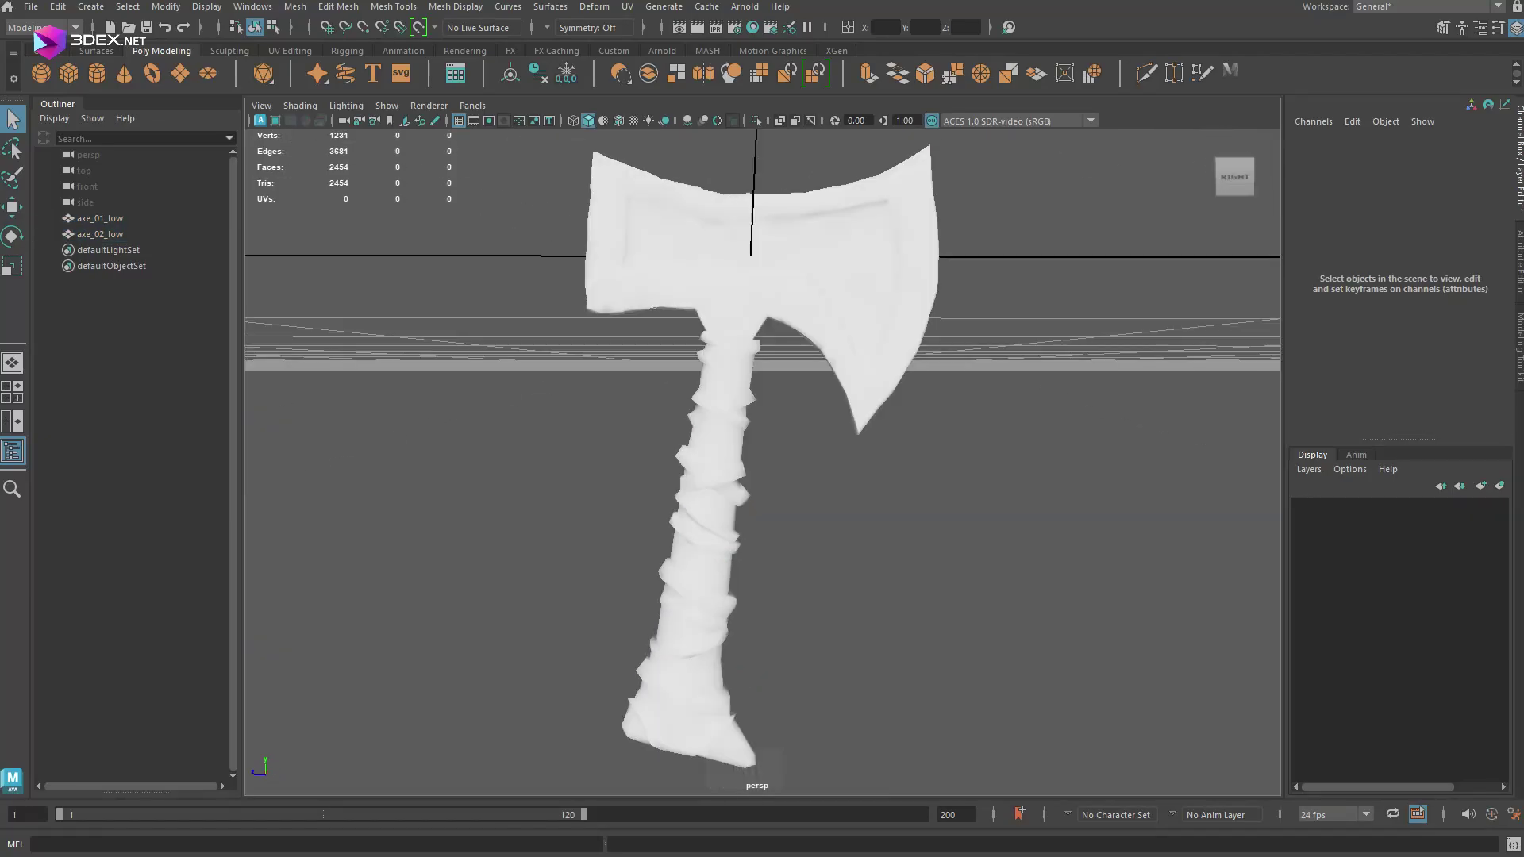
# Create a polygon cube in the side view and move it clear of the axe head, beyond the cutting edge.
pyautogui.click(936, 747)
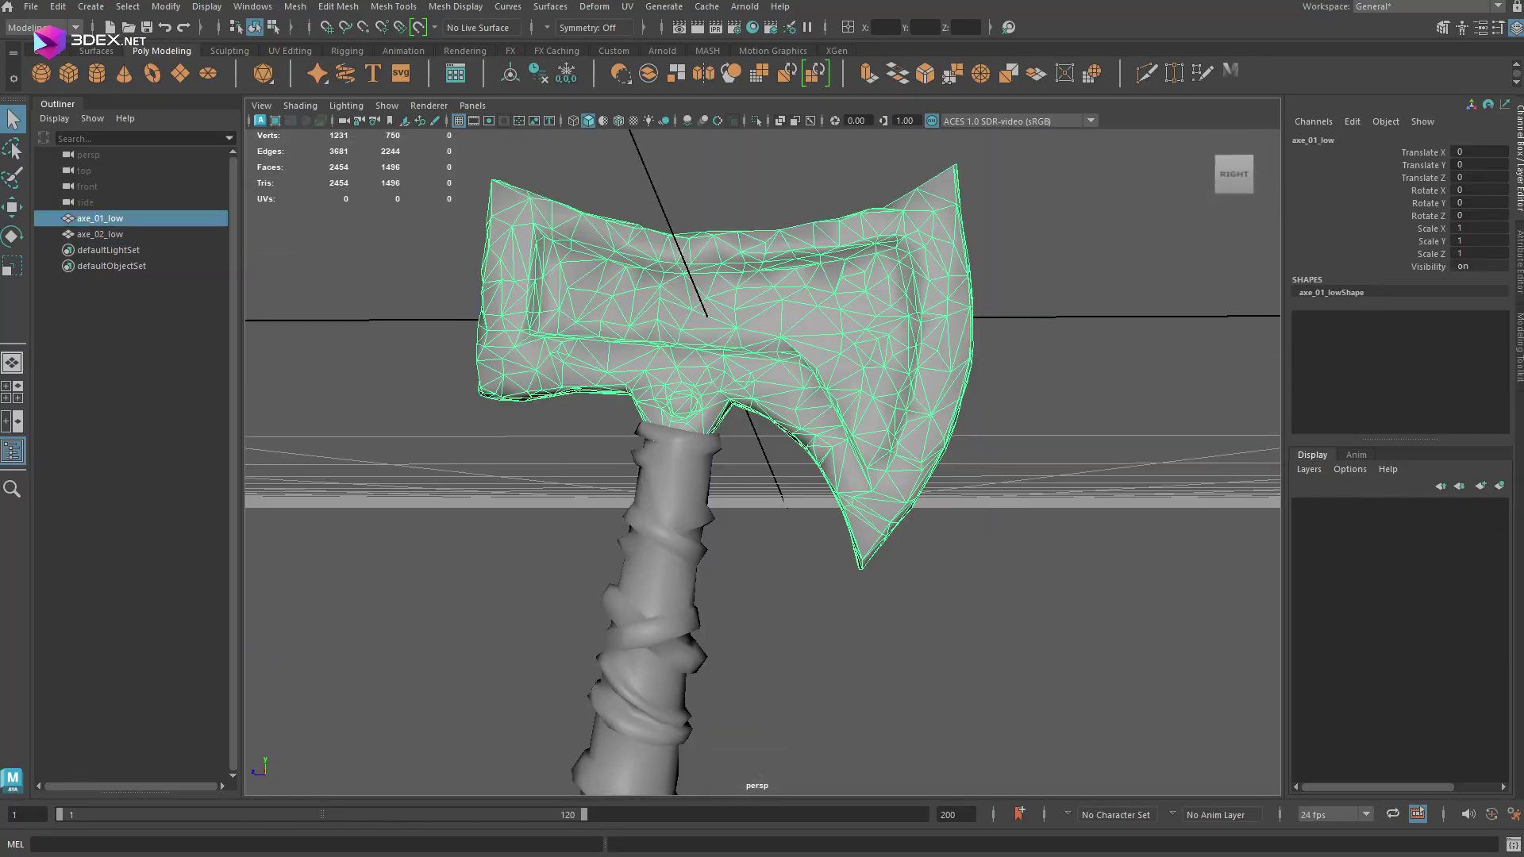
pyautogui.press('space')
pyautogui.press('f')
pyautogui.press('space')
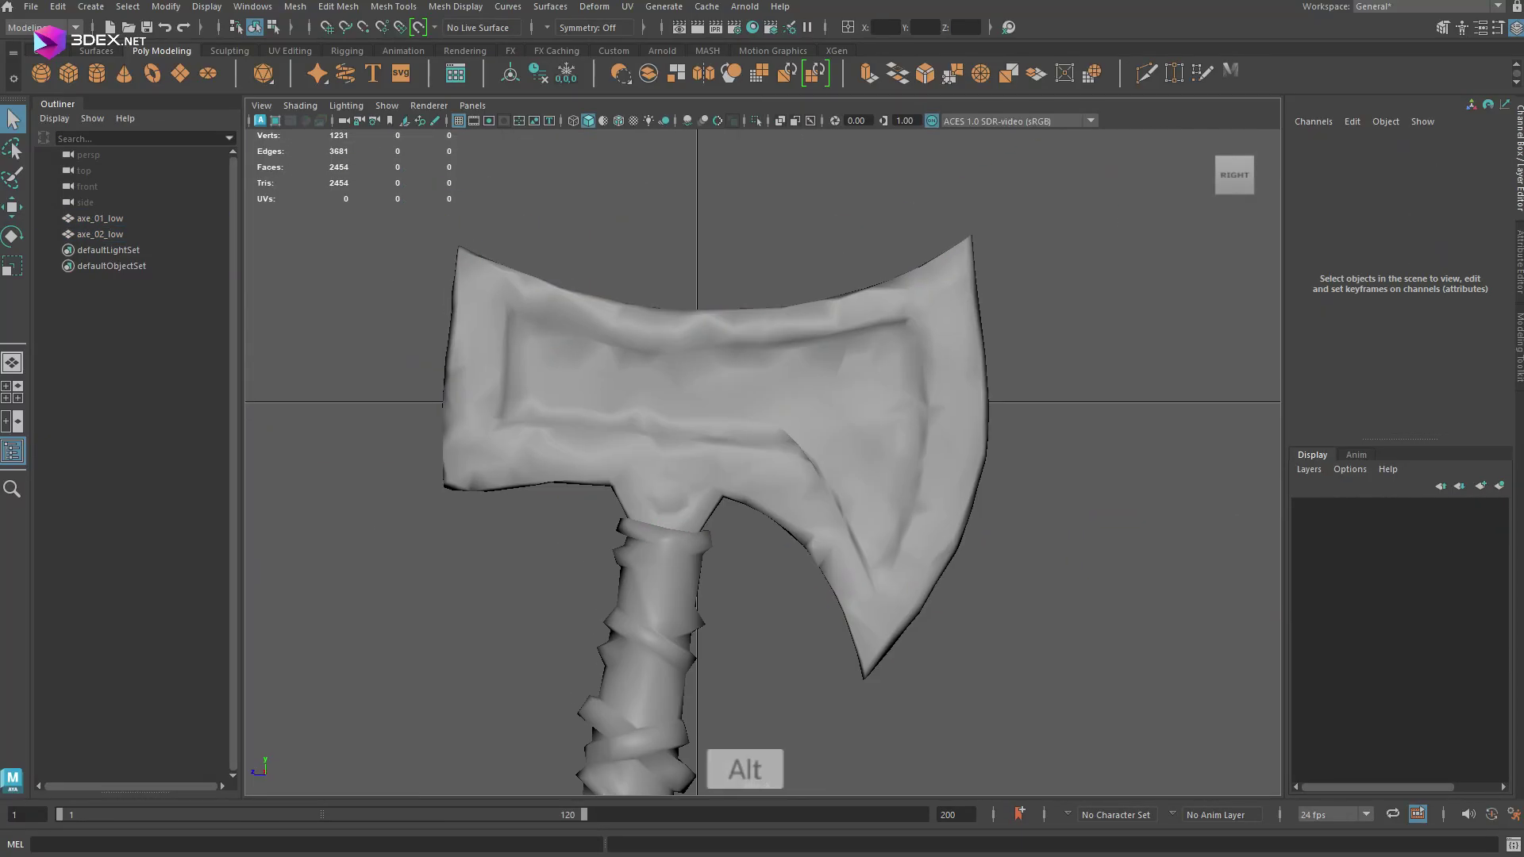
pyautogui.keyDown('alt'); pyautogui.moveTo(762, 462); pyautogui.dragTo(734, 449, button='middle'); pyautogui.keyUp('alt')
pyautogui.click(833, 381)
pyautogui.click(1024, 317)
pyautogui.keyDown('shift'); pyautogui.moveTo(1017, 265); pyautogui.dragTo(1017, 309, button='right'); pyautogui.keyUp('shift')
pyautogui.press('w')
pyautogui.moveTo(667, 389); pyautogui.dragTo(1147, 387)
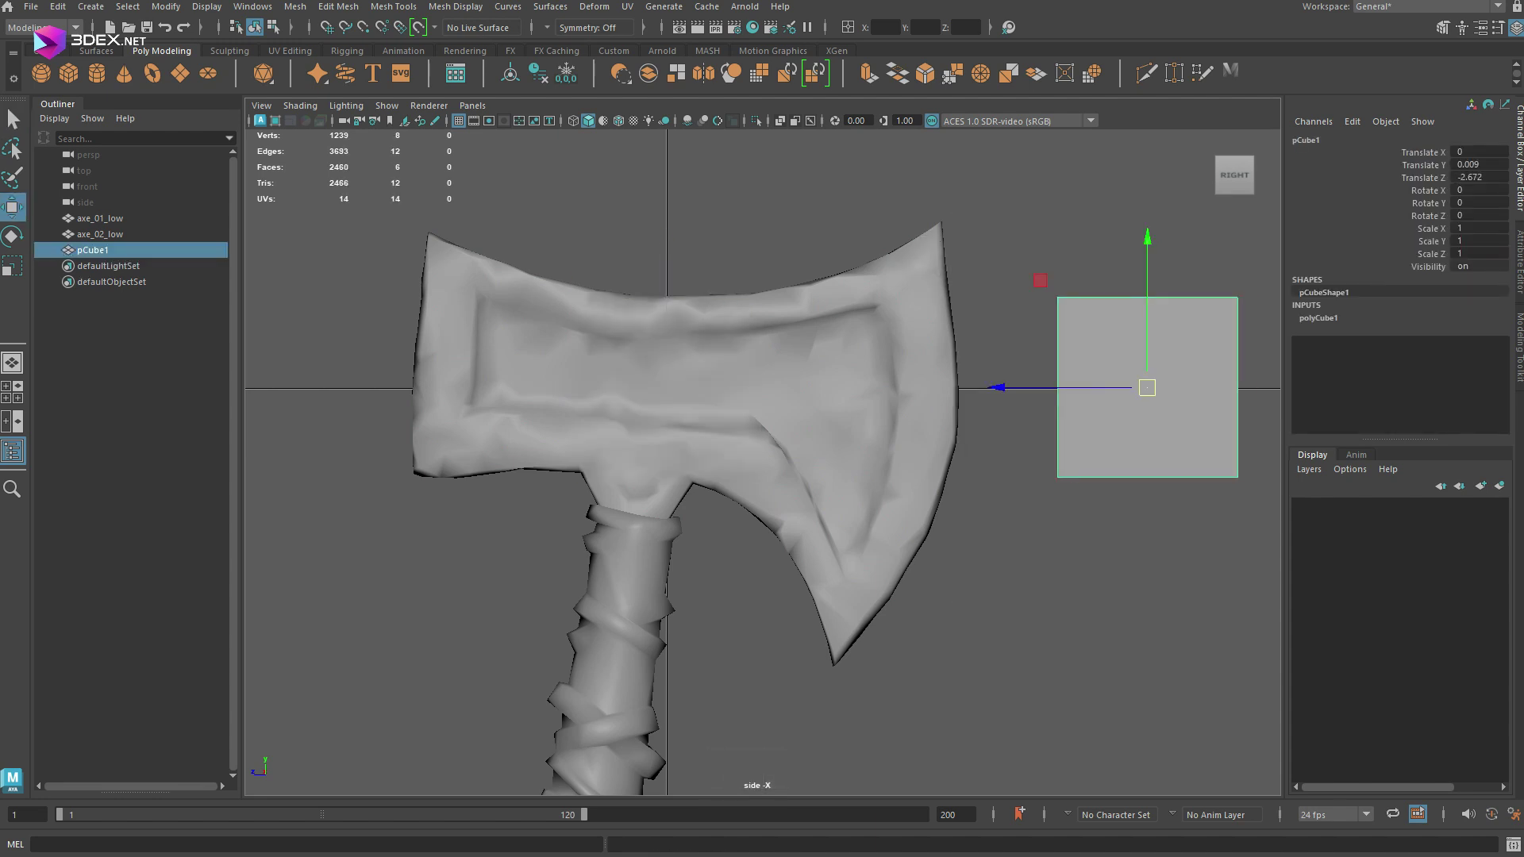
# Delete every face of the cube except the single side-facing one and return to object mode.
pyautogui.moveTo(1147, 388); pyautogui.dragTo(1147, 432, button='right')
pyautogui.click(1143, 377)
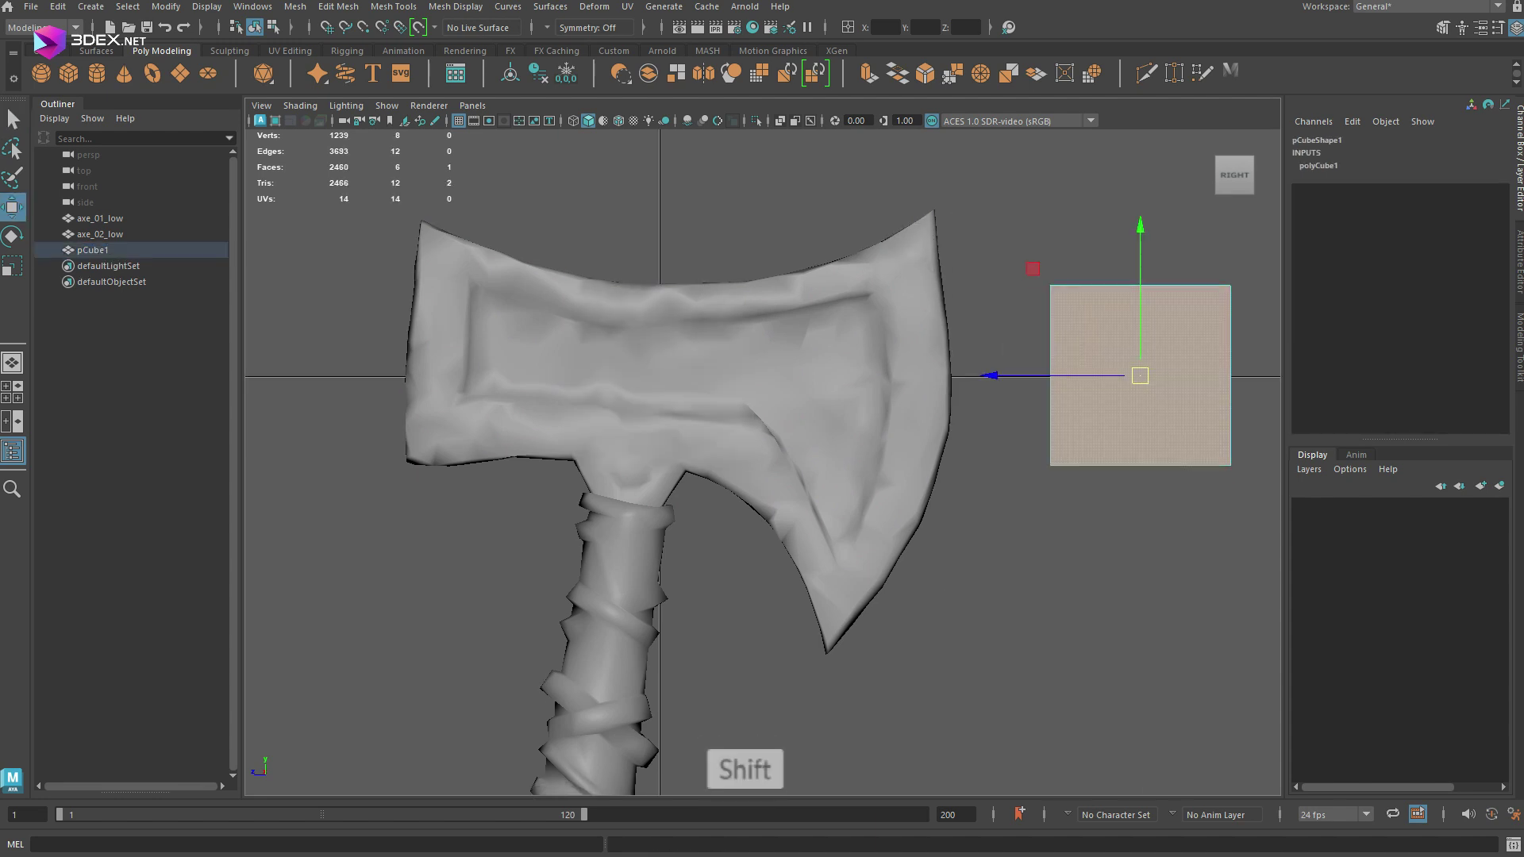
pyautogui.keyDown('shift'); pyautogui.moveTo(1024, 262); pyautogui.dragTo(1262, 500); pyautogui.keyUp('shift')
pyautogui.press('Delete')
pyautogui.moveTo(1140, 375); pyautogui.dragTo(1182, 337, button='right')
# Start Quad Draw on the remaining cube face and lay two quads along the upper part of the cutting edge.
pyautogui.click(1519, 348)
pyautogui.click(1455, 593)
pyautogui.click(825, 289)
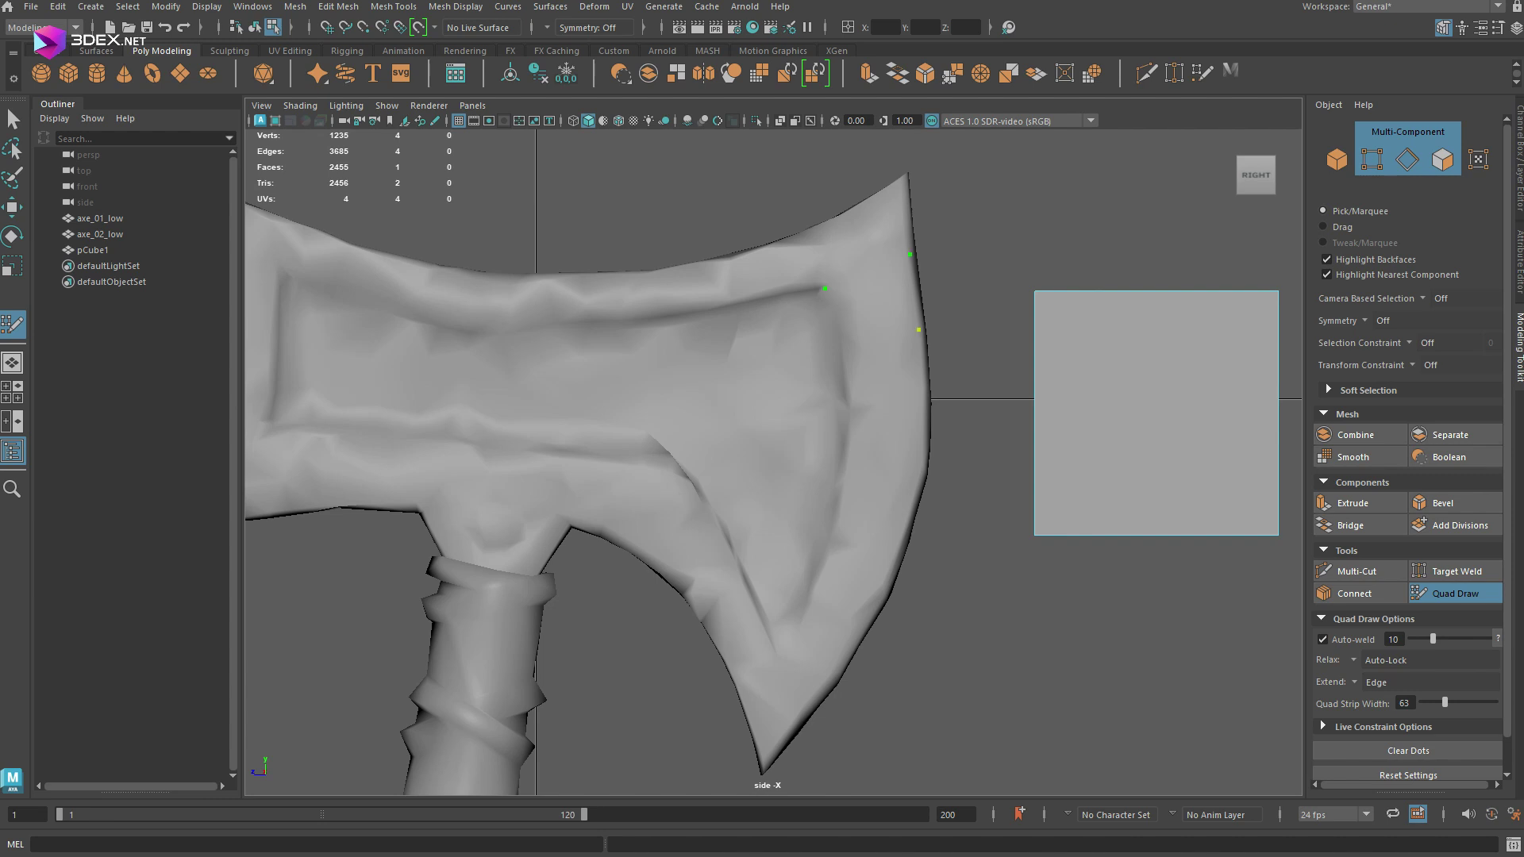
pyautogui.moveTo(923, 399); pyautogui.dragTo(928, 402)
pyautogui.moveTo(919, 329); pyautogui.dragTo(924, 329)
pyautogui.keyDown('alt'); pyautogui.moveTo(912, 350); pyautogui.dragTo(948, 349, button='right'); pyautogui.keyUp('alt')
pyautogui.keyDown('alt'); pyautogui.moveTo(949, 349); pyautogui.dragTo(957, 303, button='middle'); pyautogui.keyUp('alt')
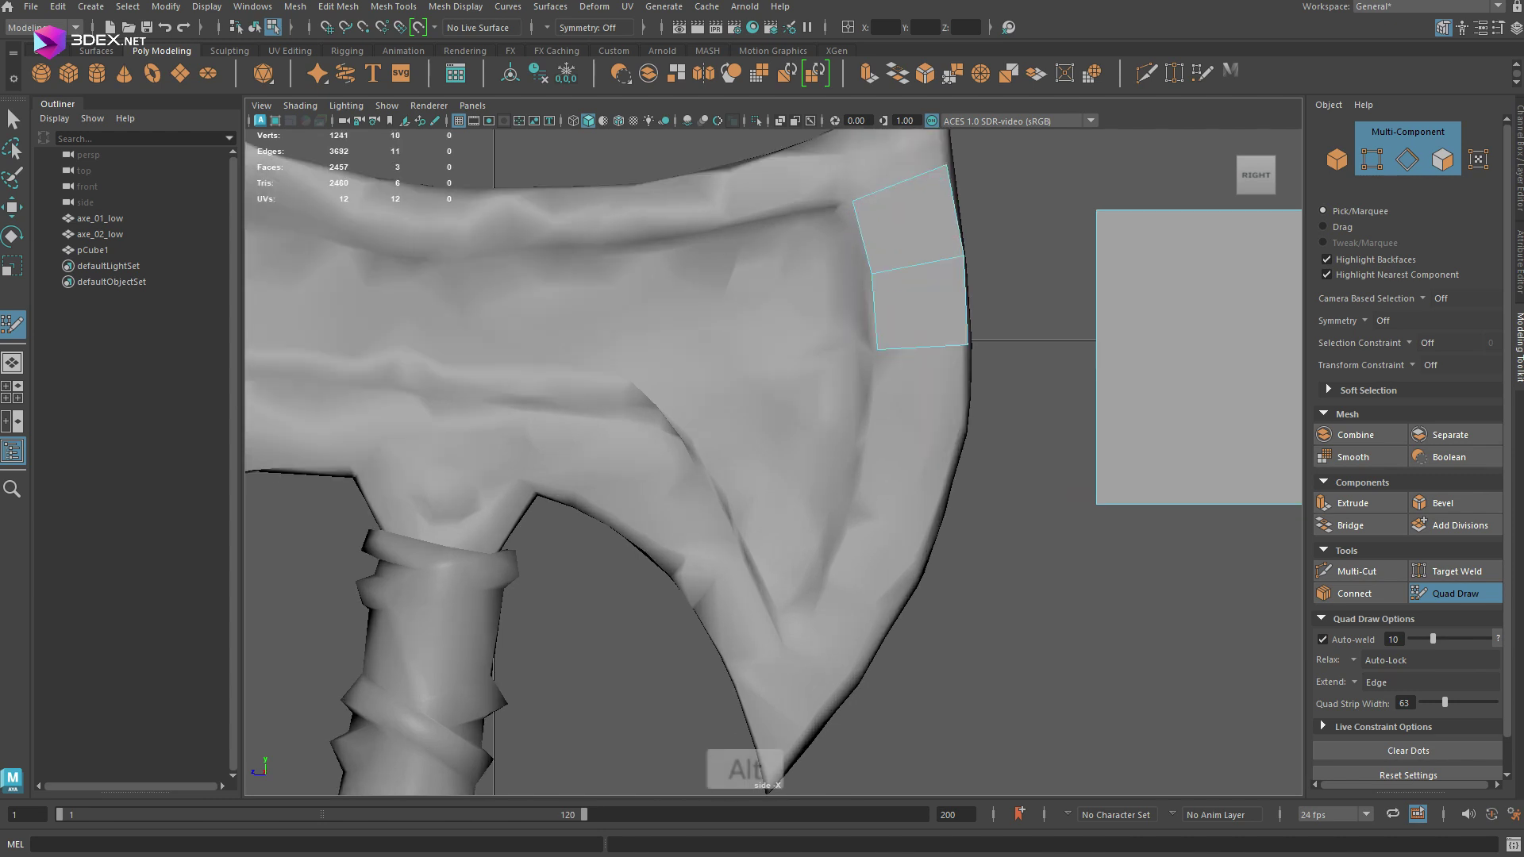
# Continue the quad strip down the cutting edge towards the blade's lower tip.
pyautogui.click(834, 557)
pyautogui.click(917, 576)
pyautogui.keyDown('shift'); pyautogui.click(887, 534); pyautogui.keyUp('shift')
pyautogui.keyDown('alt'); pyautogui.moveTo(887, 533); pyautogui.dragTo(933, 533, button='right'); pyautogui.keyUp('alt')
pyautogui.keyDown('alt'); pyautogui.moveTo(873, 603); pyautogui.dragTo(940, 365, button='middle'); pyautogui.keyUp('alt')
pyautogui.click(893, 453)
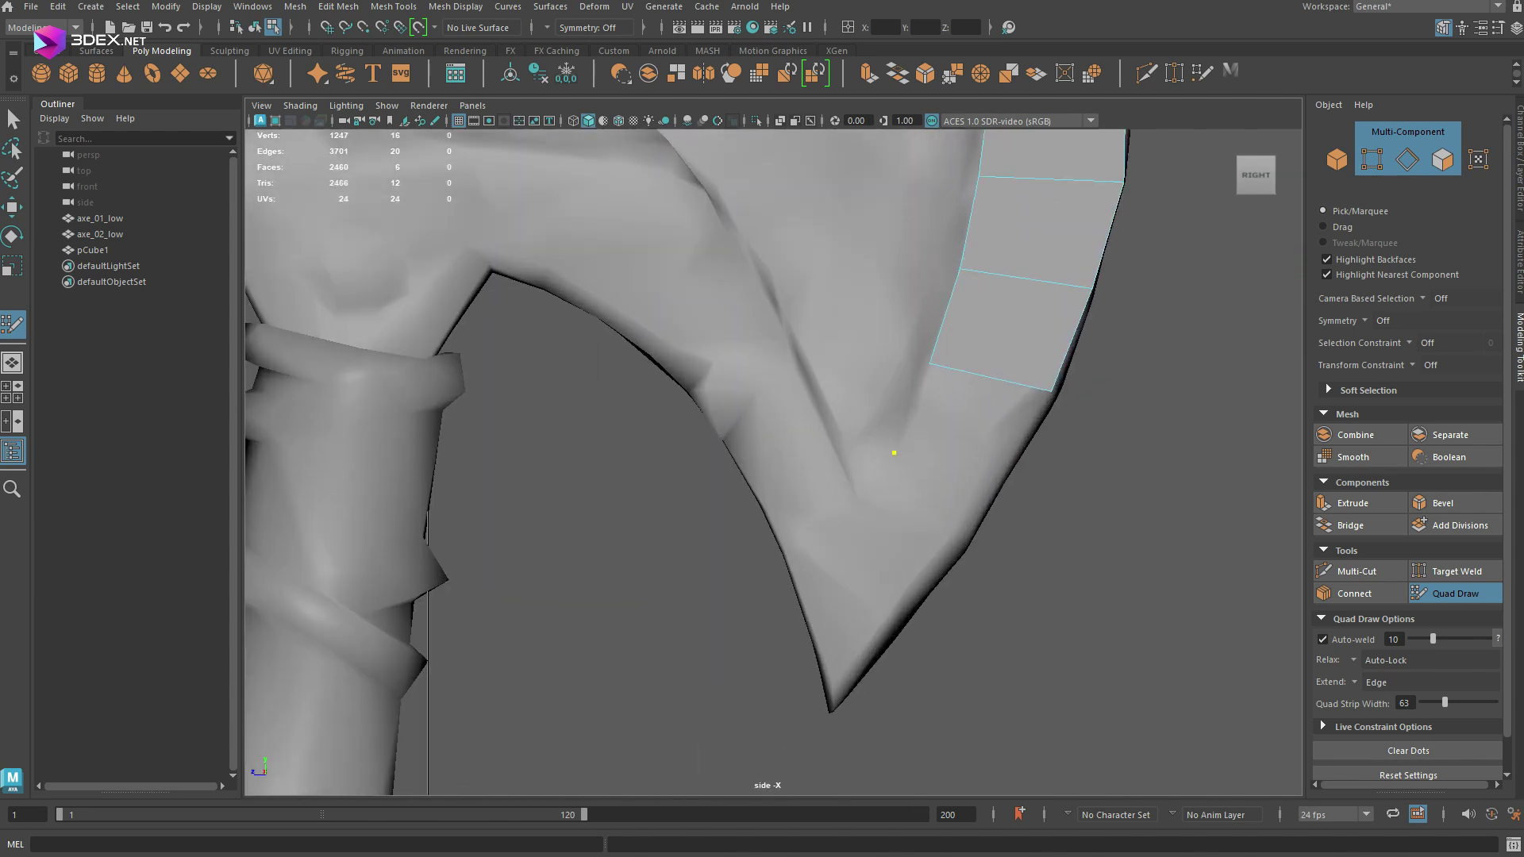
# Fill the blade's upper corner with quads and turn the strip onto the head's top edge.
pyautogui.keyDown('alt'); pyautogui.moveTo(889, 492); pyautogui.dragTo(762, 476, button='right'); pyautogui.keyUp('alt')
pyautogui.moveTo(810, 397)
pyautogui.keyDown('alt'); pyautogui.mouseDown(button='middle')
pyautogui.moveTo(804, 498)
pyautogui.moveTo(745, 600)
pyautogui.mouseUp(button='middle'); pyautogui.keyUp('alt')
pyautogui.keyDown('alt'); pyautogui.moveTo(746, 555); pyautogui.dragTo(861, 544, button='right'); pyautogui.keyUp('alt')
pyautogui.keyDown('alt'); pyautogui.moveTo(794, 460); pyautogui.dragTo(863, 363, button='middle'); pyautogui.keyUp('alt')
pyautogui.click(843, 302)
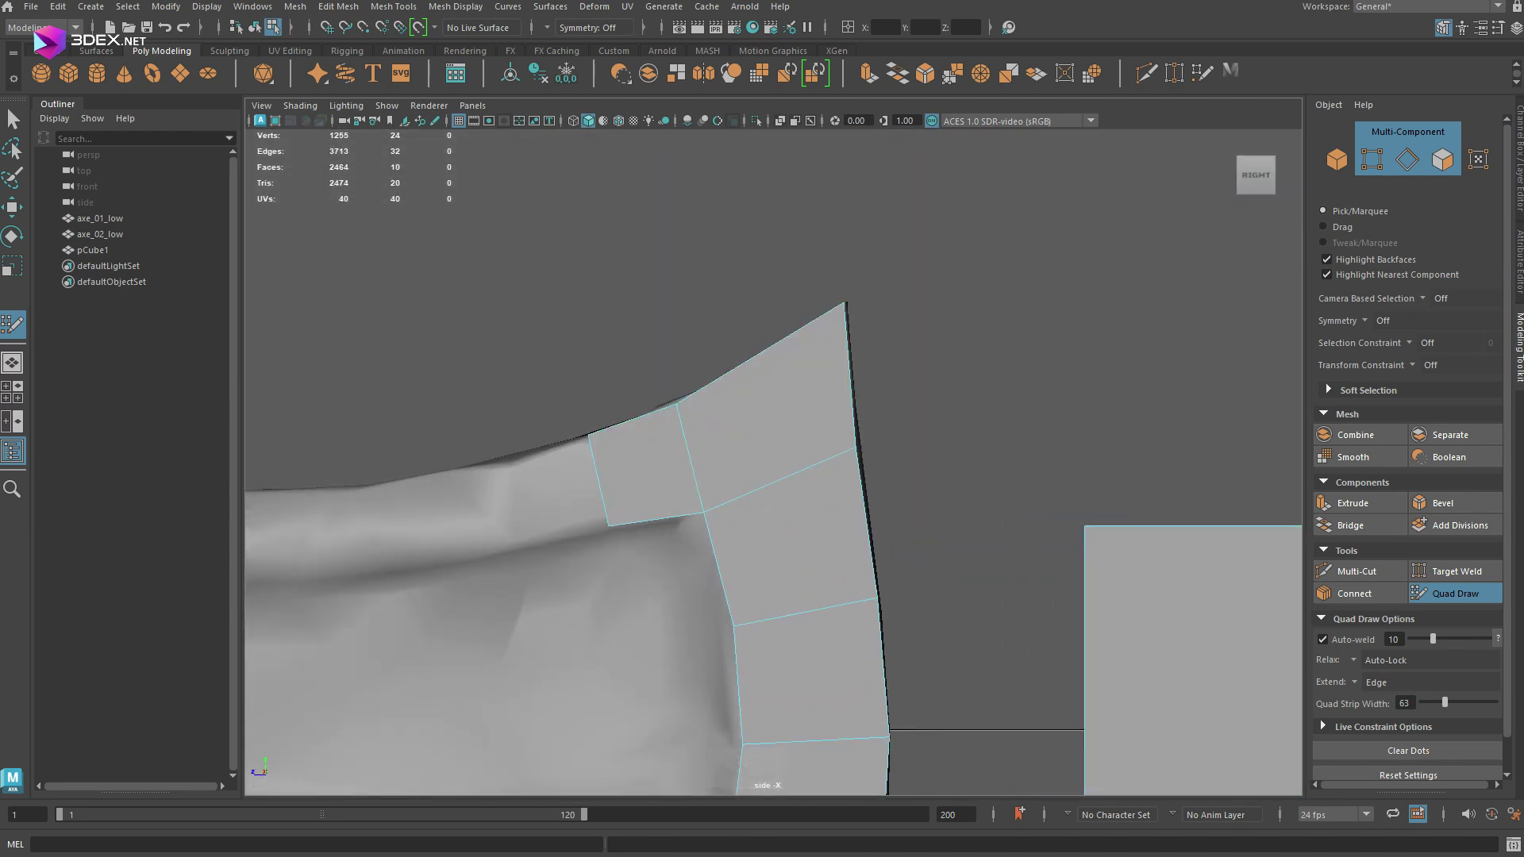
# Extend the quad strip along the head's top edge past its middle, following the raised rim.
pyautogui.keyDown('alt'); pyautogui.moveTo(655, 509); pyautogui.dragTo(893, 449, button='middle'); pyautogui.keyUp('alt')
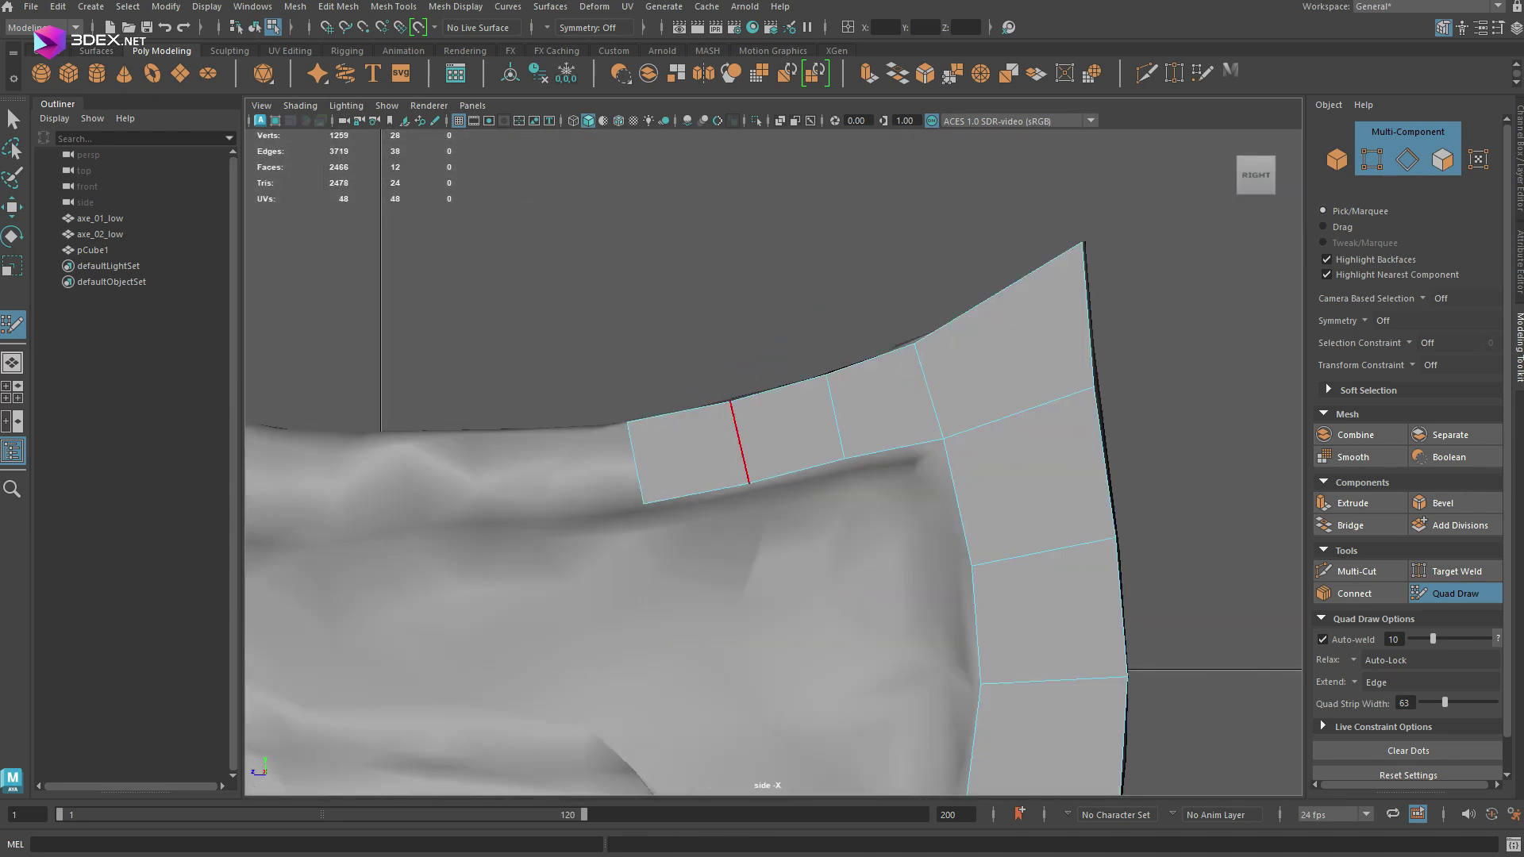
pyautogui.keyDown('alt'); pyautogui.moveTo(738, 445); pyautogui.dragTo(1008, 399, button='middle'); pyautogui.keyUp('alt')
pyautogui.click(825, 463)
pyautogui.click(831, 388)
pyautogui.keyDown('shift'); pyautogui.click(877, 423); pyautogui.keyUp('shift')
pyautogui.keyDown('alt'); pyautogui.moveTo(826, 462); pyautogui.dragTo(980, 424, button='middle'); pyautogui.keyUp('alt')
pyautogui.click(721, 476)
pyautogui.keyDown('shift'); pyautogui.click(773, 432); pyautogui.keyUp('shift')
pyautogui.click(783, 481)
pyautogui.click(797, 383)
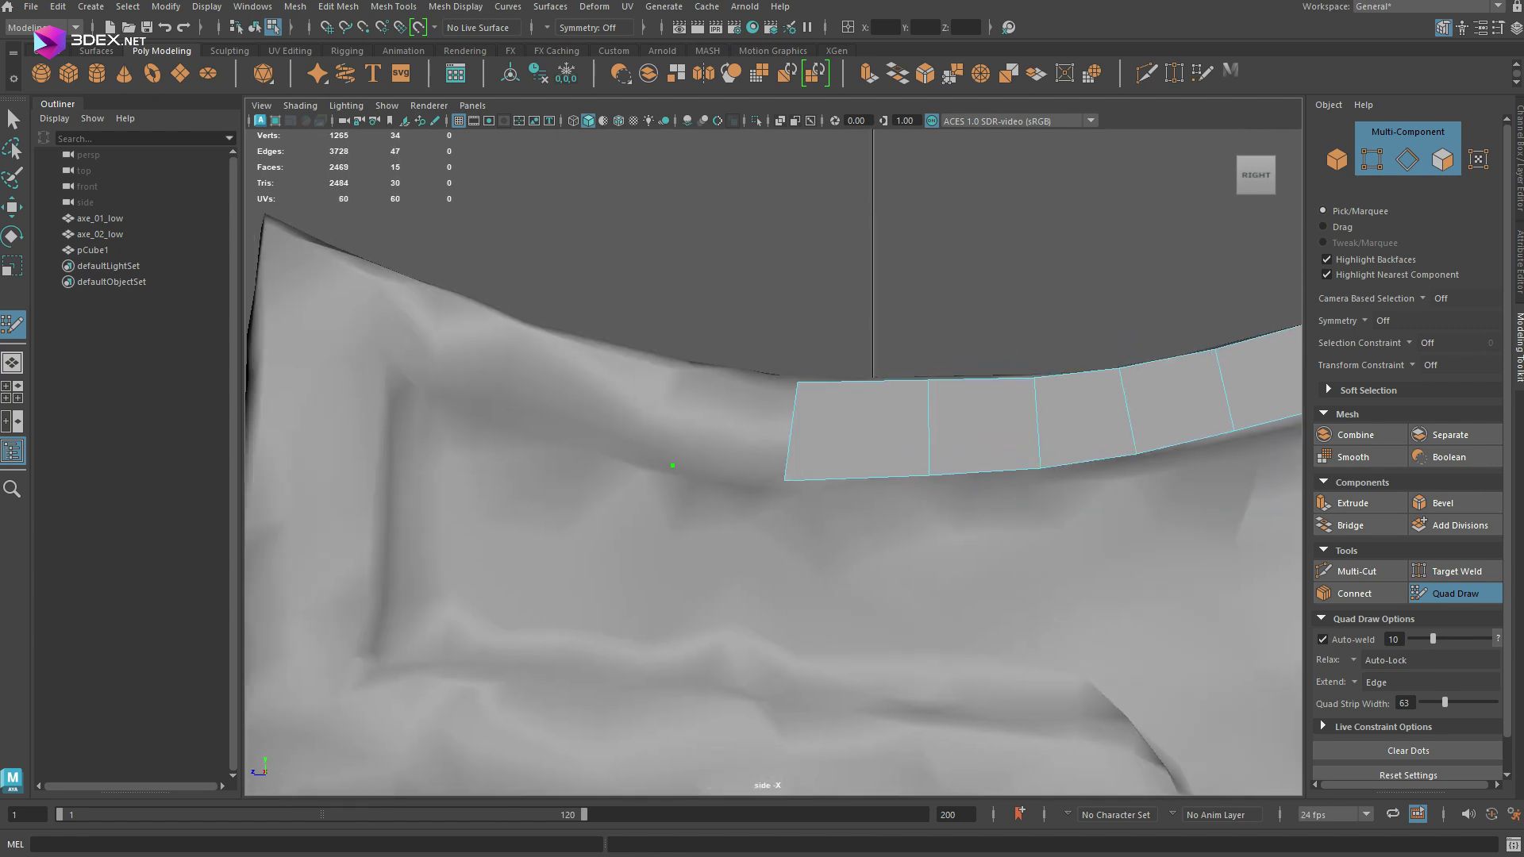
# Carry the quad strip along the top rim to the upper corner at the back of the head.
pyautogui.keyDown('alt'); pyautogui.moveTo(587, 441); pyautogui.dragTo(664, 477, button='middle'); pyautogui.keyUp('alt')
pyautogui.click(645, 476)
pyautogui.click(467, 405)
pyautogui.click(491, 321)
pyautogui.keyDown('shift'); pyautogui.click(519, 381); pyautogui.keyUp('shift')
pyautogui.keyDown('alt'); pyautogui.moveTo(520, 381); pyautogui.dragTo(643, 449, button='middle'); pyautogui.keyUp('alt')
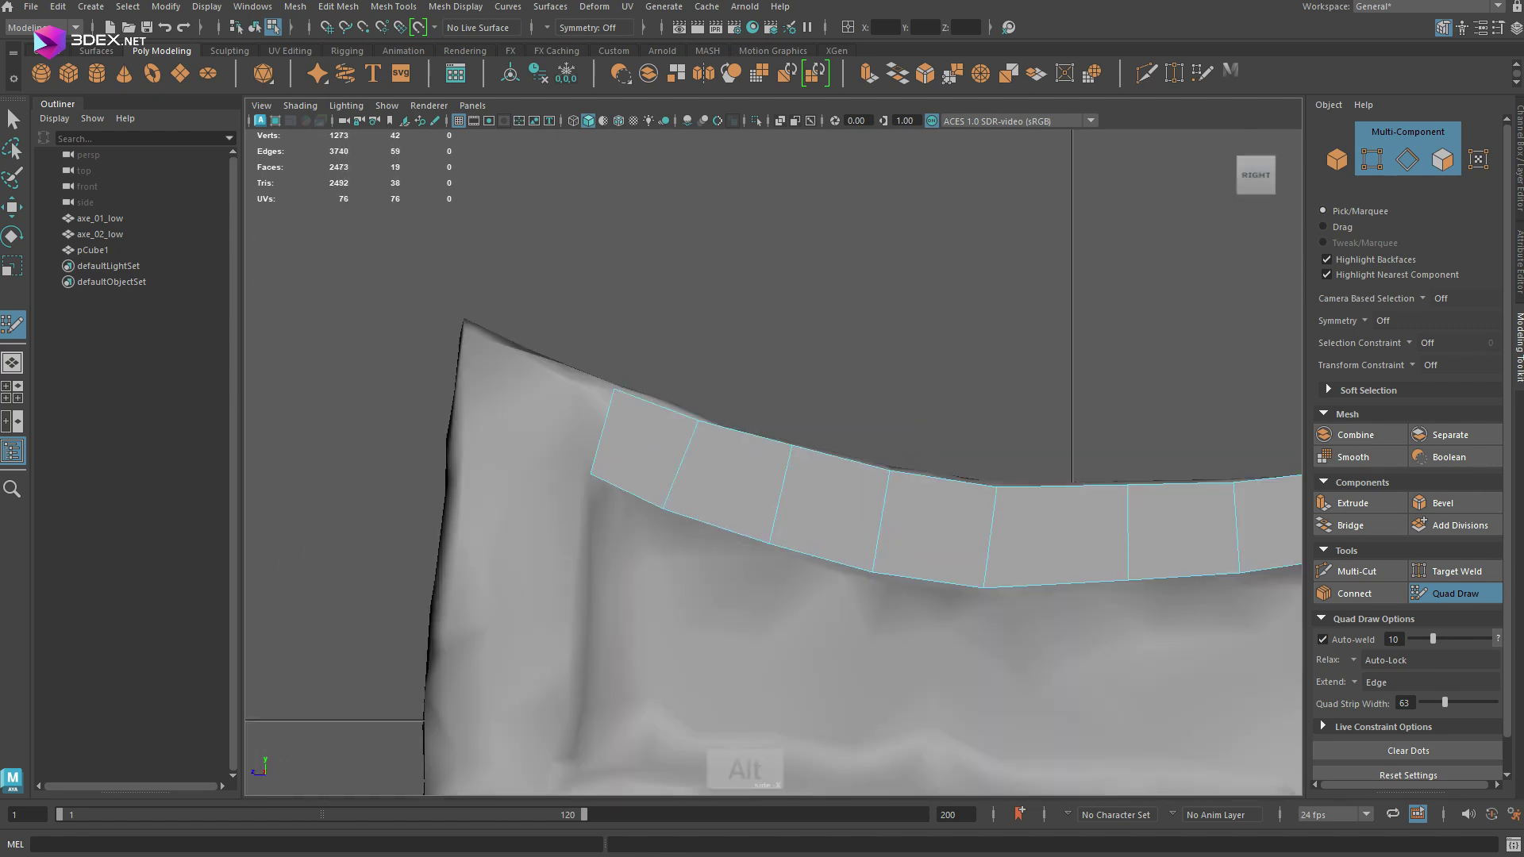
pyautogui.keyDown('alt'); pyautogui.moveTo(768, 544); pyautogui.dragTo(518, 472, button='middle'); pyautogui.keyUp('alt')
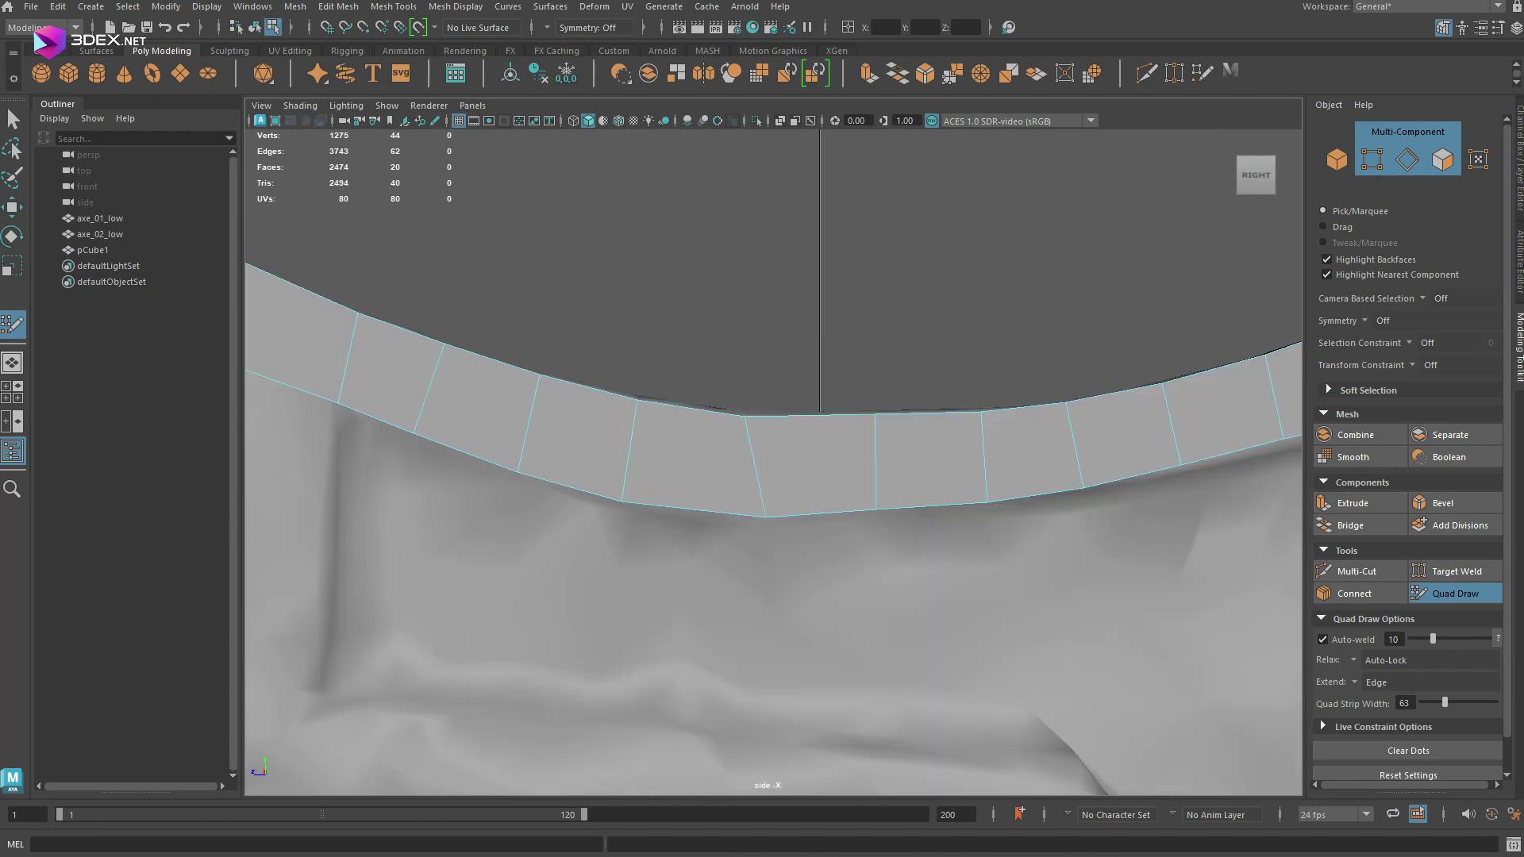
# Draw quads down the rim at the back of the head, aligning their points with the recess edge.
pyautogui.keyDown('alt'); pyautogui.moveTo(1030, 452); pyautogui.dragTo(889, 476, button='middle'); pyautogui.keyUp('alt')
pyautogui.moveTo(857, 476)
pyautogui.keyDown('alt'); pyautogui.mouseDown(button='right')
pyautogui.moveTo(659, 469)
pyautogui.moveTo(858, 476)
pyautogui.mouseUp(button='right'); pyautogui.keyUp('alt')
pyautogui.keyDown('alt'); pyautogui.moveTo(310, 381); pyautogui.dragTo(620, 468, button='middle'); pyautogui.keyUp('alt')
pyautogui.click(603, 470)
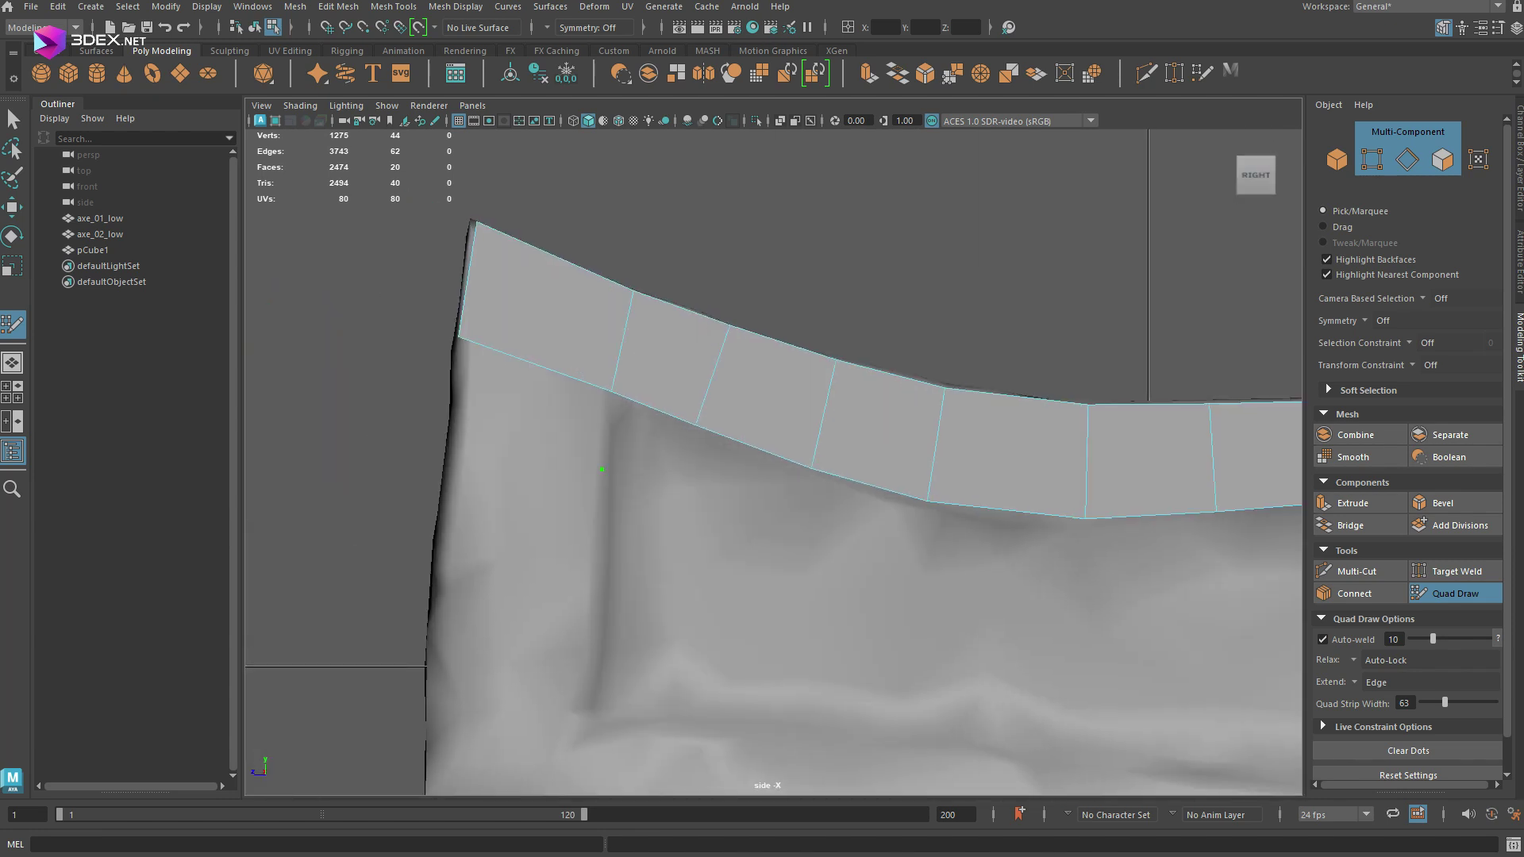
pyautogui.moveTo(606, 470); pyautogui.dragTo(600, 472)
pyautogui.moveTo(601, 581); pyautogui.dragTo(590, 585)
pyautogui.keyDown('alt'); pyautogui.moveTo(590, 584); pyautogui.dragTo(627, 370, button='middle'); pyautogui.keyUp('alt')
pyautogui.click(607, 498)
pyautogui.click(466, 492)
pyautogui.keyDown('shift'); pyautogui.click(544, 432); pyautogui.keyUp('shift')
pyautogui.keyDown('alt'); pyautogui.moveTo(544, 432); pyautogui.dragTo(548, 365, button='middle'); pyautogui.keyUp('alt')
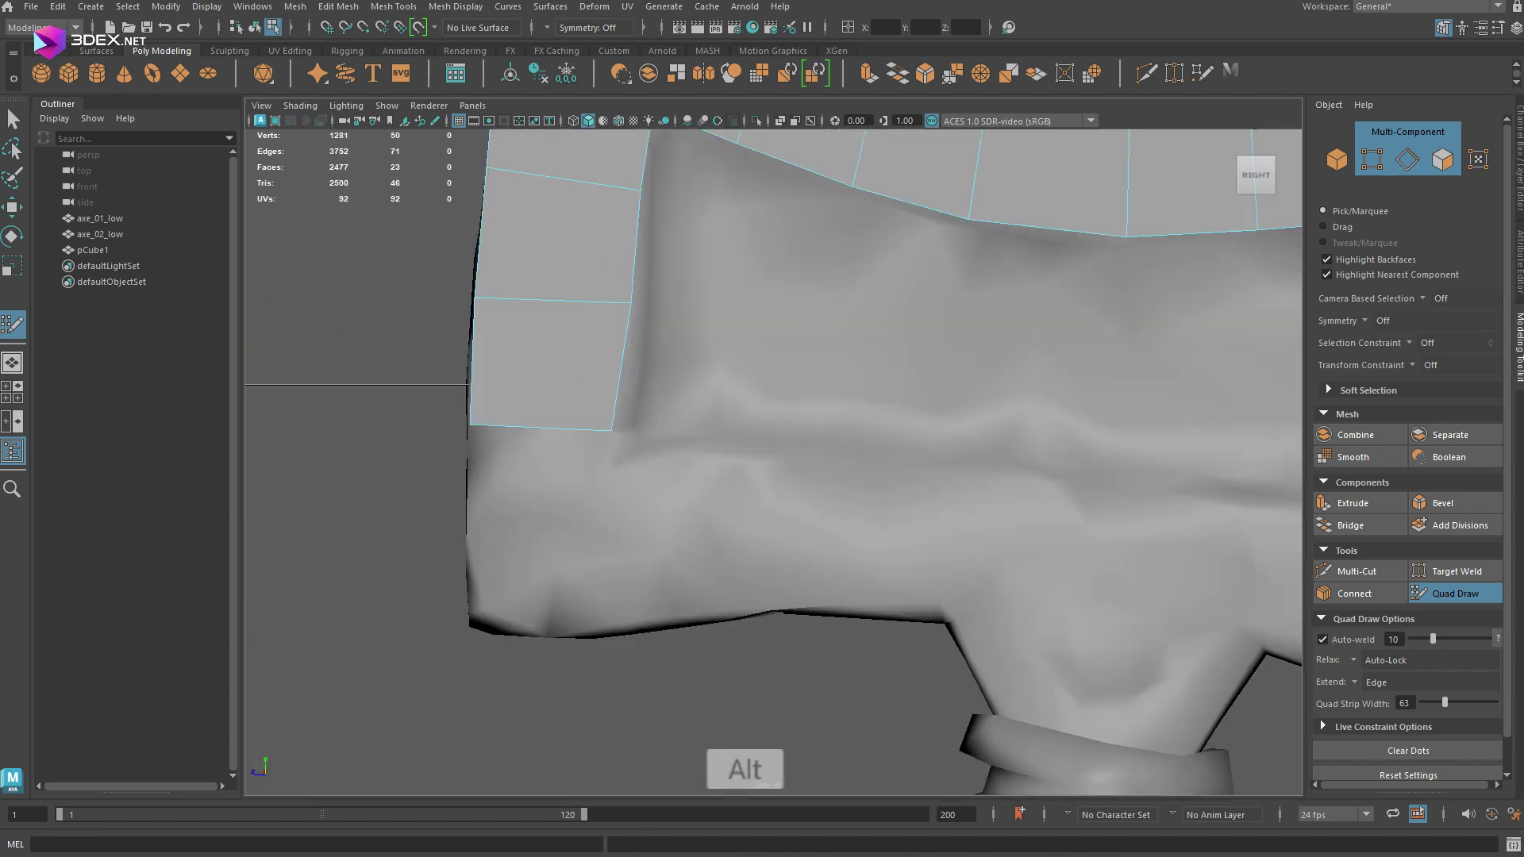
# Fill the lower back corner with quads and start the strip along the head's lower rim.
pyautogui.keyDown('alt'); pyautogui.moveTo(611, 431); pyautogui.dragTo(551, 427, button='middle'); pyautogui.keyUp('alt')
pyautogui.click(658, 451)
pyautogui.click(659, 614)
pyautogui.keyDown('shift'); pyautogui.click(599, 535); pyautogui.keyUp('shift')
pyautogui.keyDown('alt'); pyautogui.moveTo(599, 536); pyautogui.dragTo(510, 656, button='middle'); pyautogui.keyUp('alt')
pyautogui.moveTo(482, 420); pyautogui.dragTo(479, 431)
pyautogui.keyDown('alt'); pyautogui.moveTo(480, 432); pyautogui.dragTo(302, 385, button='middle'); pyautogui.keyUp('alt')
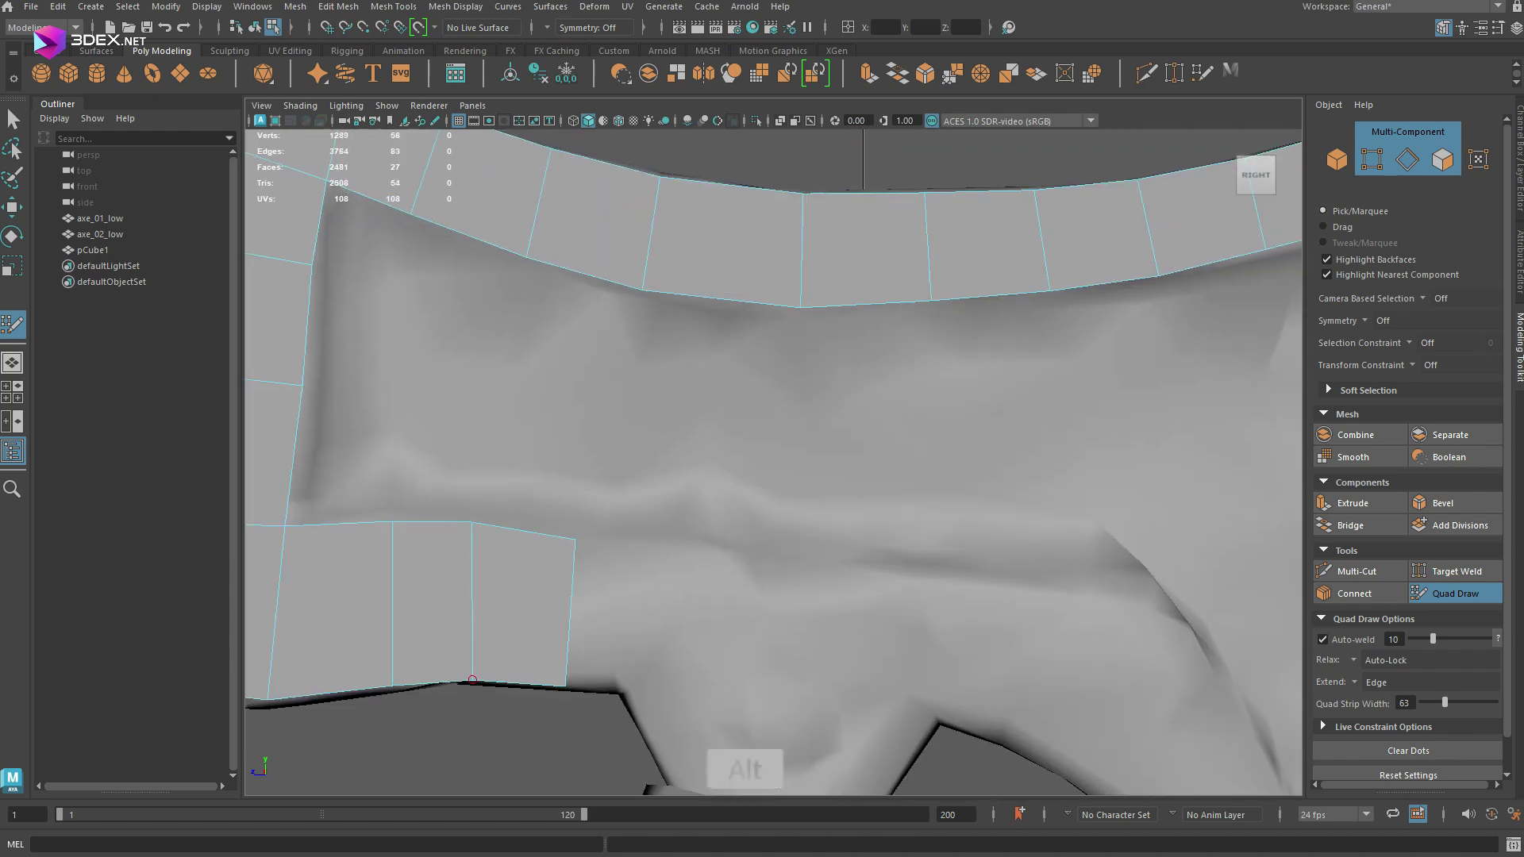
# Extend the lower rim's quad strip across the area above the handle and adjust its vertices.
pyautogui.keyDown('alt'); pyautogui.moveTo(472, 680); pyautogui.dragTo(644, 580, button='middle'); pyautogui.keyUp('alt')
pyautogui.moveTo(440, 599); pyautogui.dragTo(431, 605)
pyautogui.moveTo(563, 585); pyautogui.dragTo(553, 590)
pyautogui.keyDown('alt'); pyautogui.moveTo(762, 584); pyautogui.dragTo(417, 558, button='middle'); pyautogui.keyUp('alt')
pyautogui.moveTo(395, 492); pyautogui.dragTo(467, 495)
pyautogui.moveTo(456, 566); pyautogui.dragTo(449, 569)
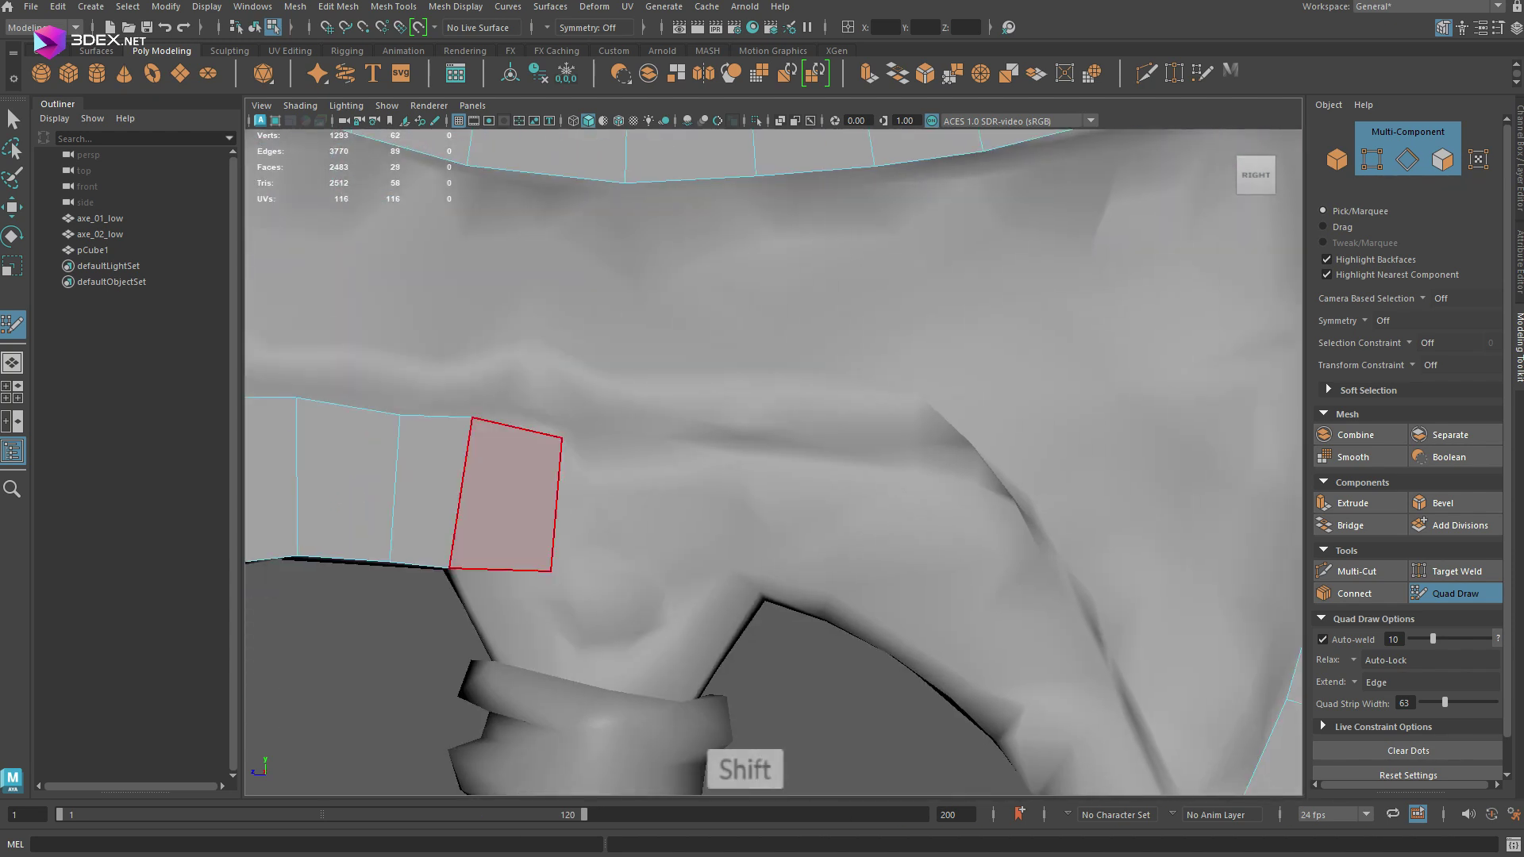
pyautogui.click(679, 440)
pyautogui.click(654, 588)
pyautogui.keyDown('shift'); pyautogui.click(613, 508); pyautogui.keyUp('shift')
pyautogui.keyDown('shift'); pyautogui.click(578, 490); pyautogui.keyUp('shift')
# Draw quads from the handle neck around the bend into the beard's inner curve.
pyautogui.keyDown('alt'); pyautogui.moveTo(556, 487); pyautogui.dragTo(486, 421, button='middle'); pyautogui.keyUp('alt')
pyautogui.click(667, 358)
pyautogui.click(591, 518)
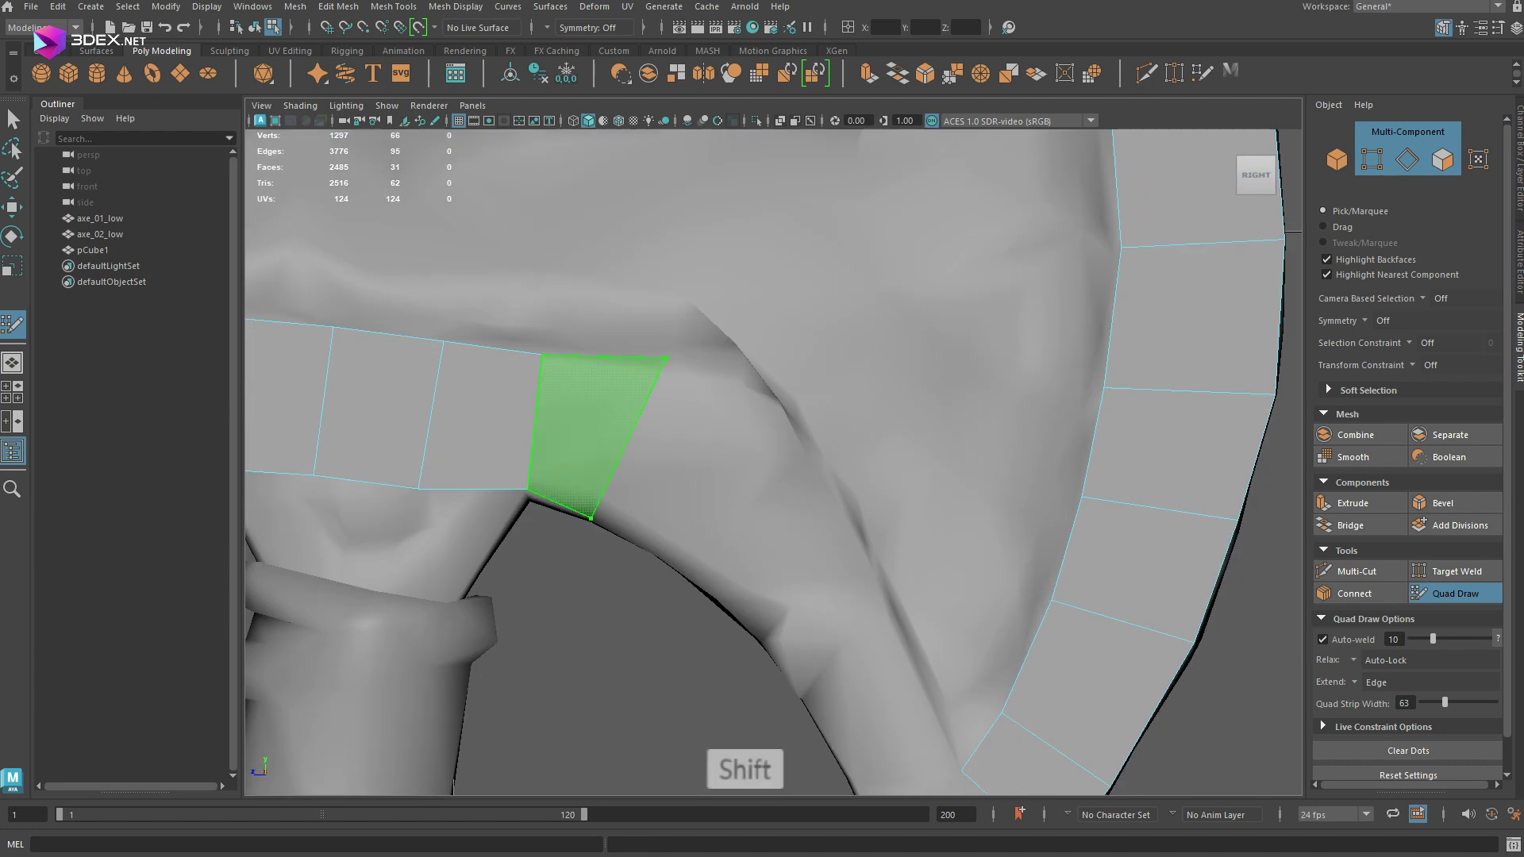
pyautogui.moveTo(666, 358); pyautogui.dragTo(672, 353)
pyautogui.click(750, 364)
pyautogui.keyDown('shift'); pyautogui.click(671, 449); pyautogui.keyUp('shift')
pyautogui.keyDown('alt'); pyautogui.moveTo(671, 448); pyautogui.dragTo(589, 390, button='middle'); pyautogui.keyUp('alt')
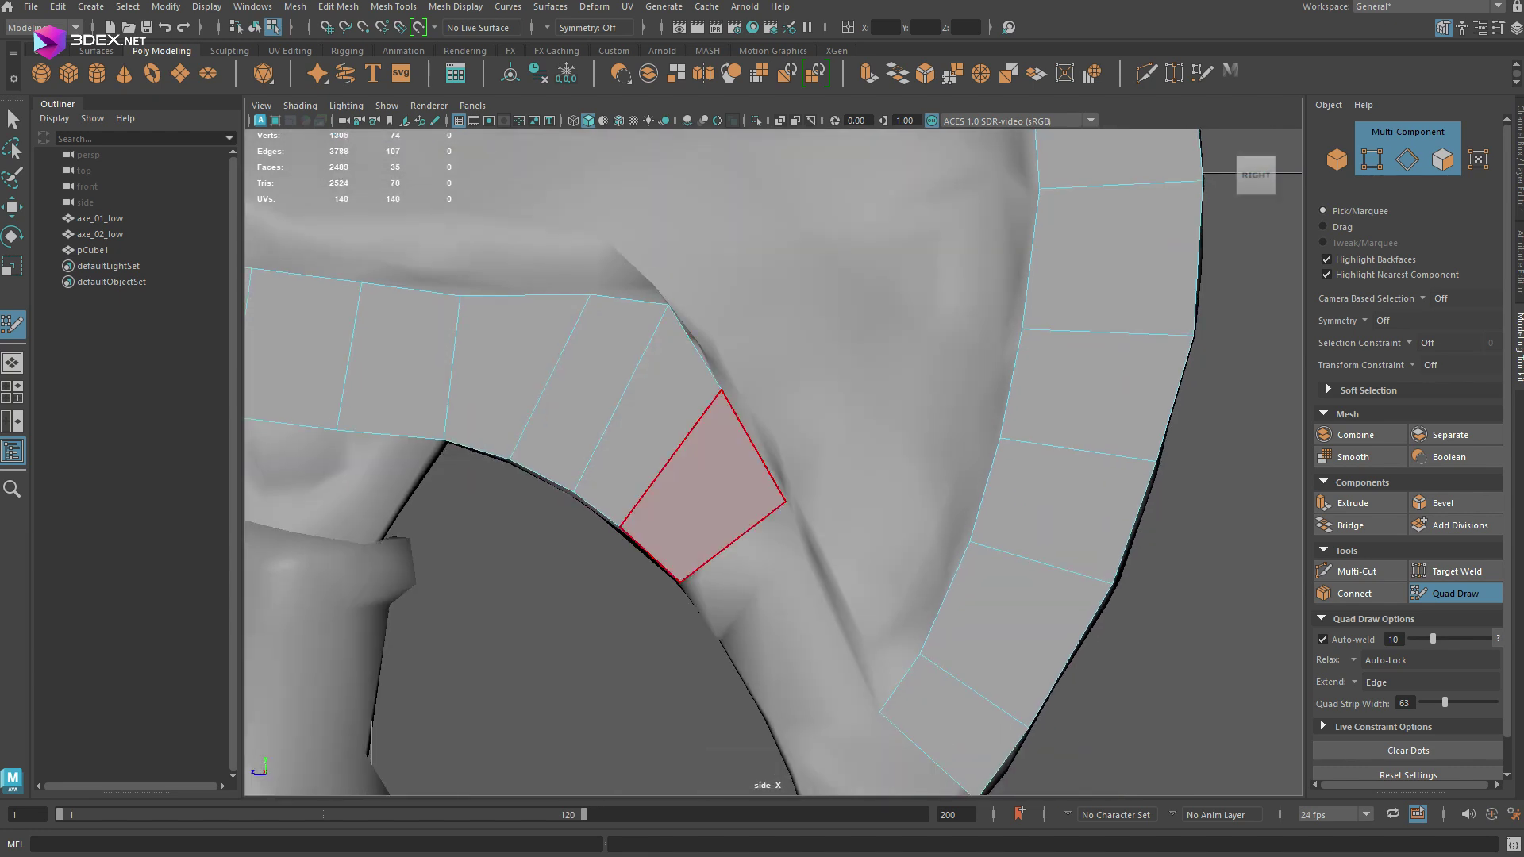
# Close the quad ring by filling the beard's inner curve down to the blade's lower tip.
pyautogui.keyDown('alt'); pyautogui.moveTo(702, 504); pyautogui.dragTo(601, 325, button='middle'); pyautogui.keyUp('alt')
pyautogui.click(727, 433)
pyautogui.keyDown('shift'); pyautogui.click(710, 523); pyautogui.keyUp('shift')
pyautogui.keyDown('alt'); pyautogui.moveTo(710, 522); pyautogui.dragTo(673, 395, button='middle'); pyautogui.keyUp('alt')
pyautogui.click(707, 653)
pyautogui.keyDown('shift'); pyautogui.click(746, 508); pyautogui.keyUp('shift')
# Fine-tune ring vertices on the beard's curve and top rim so they follow the head's outline.
pyautogui.scroll(-10, 770, 508)
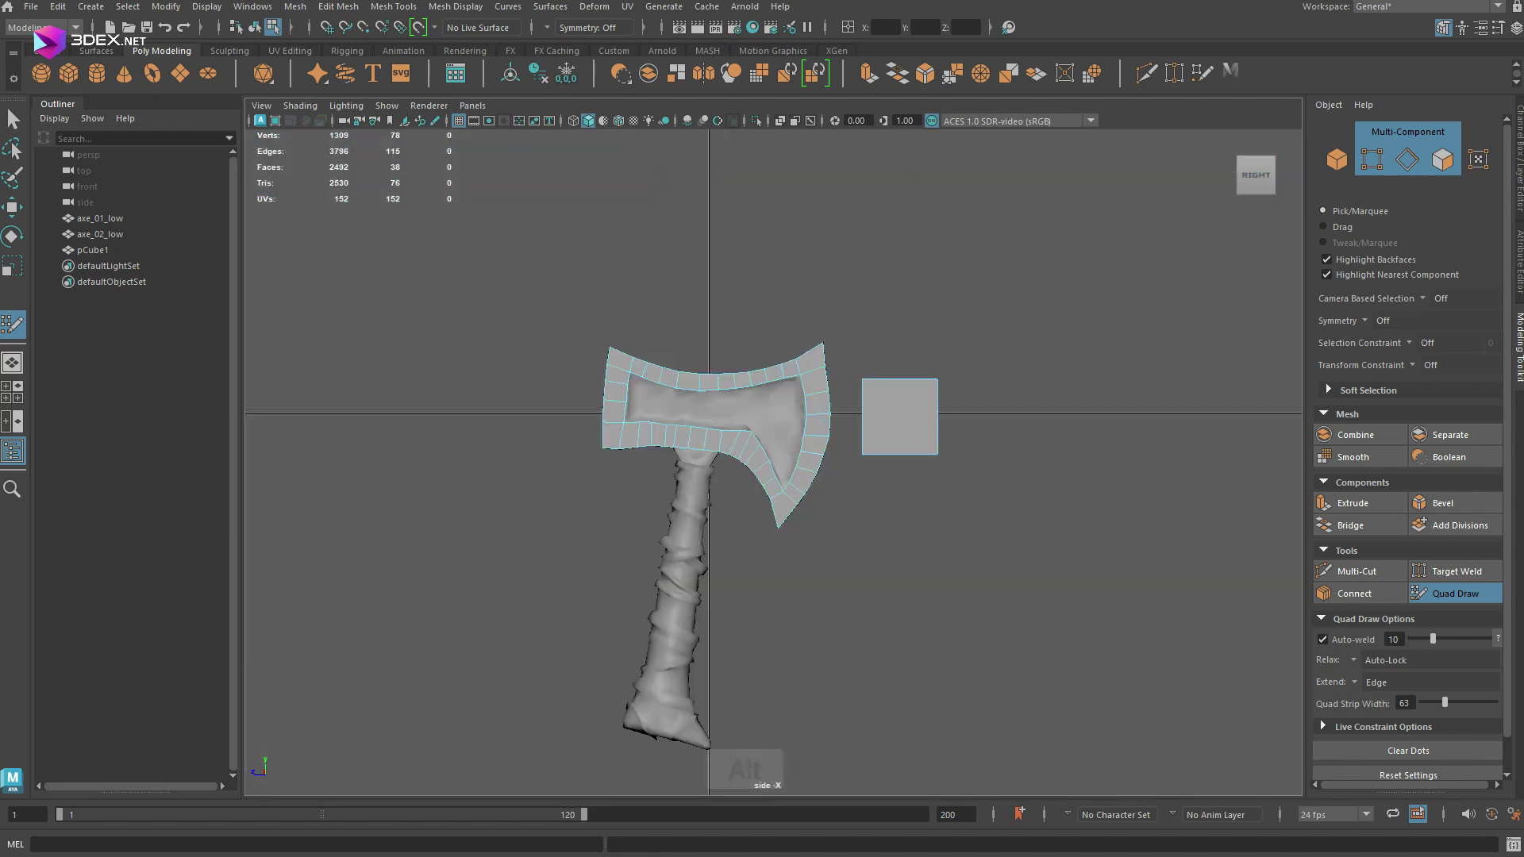
pyautogui.scroll(8, 748, 397)
pyautogui.keyDown('alt'); pyautogui.moveTo(591, 544); pyautogui.dragTo(697, 506, button='middle'); pyautogui.keyUp('alt')
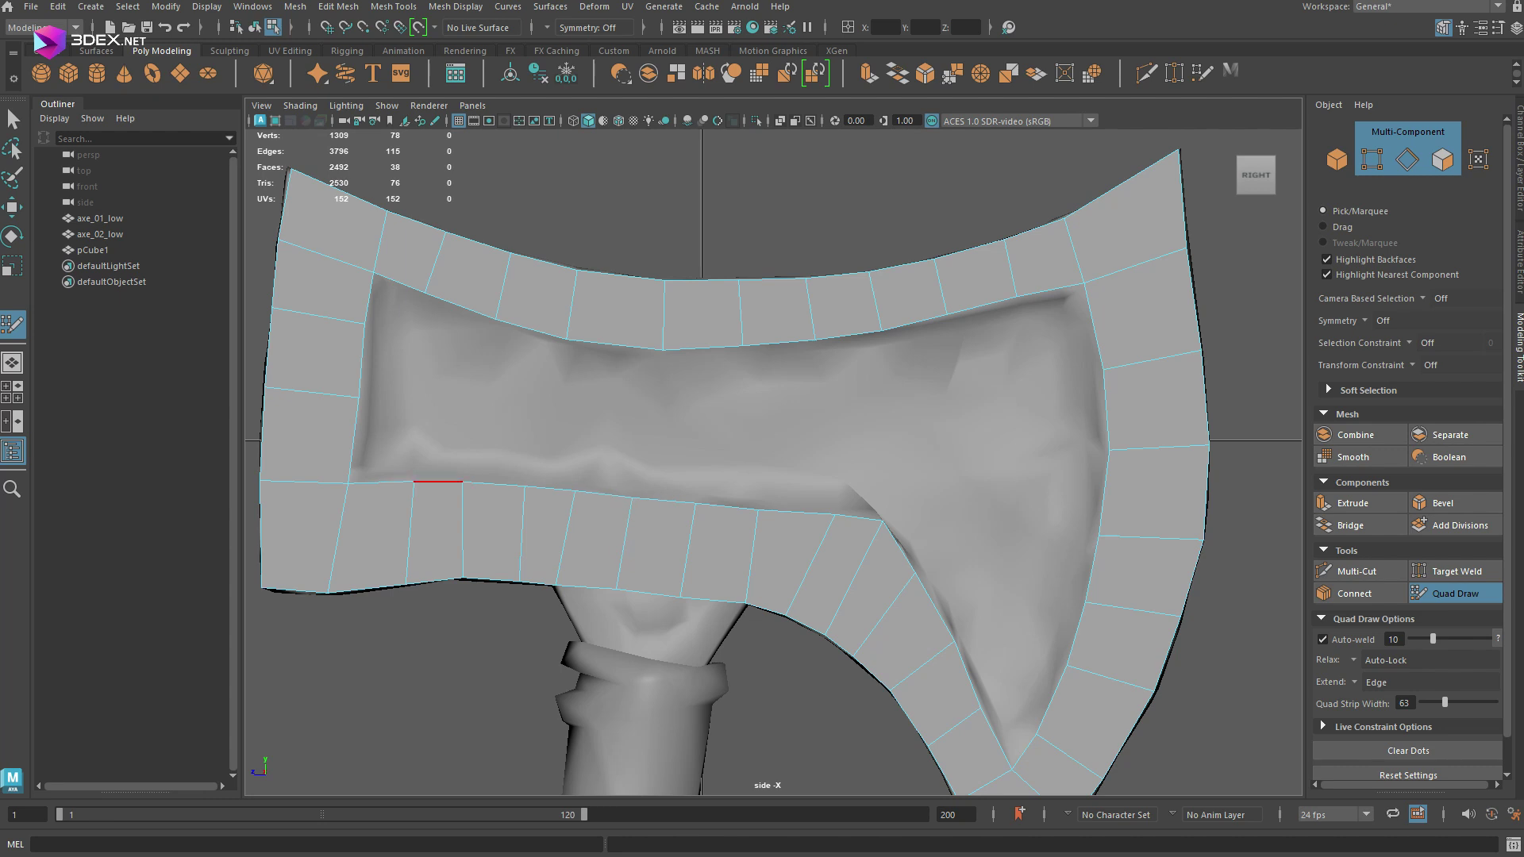
pyautogui.keyDown('alt'); pyautogui.moveTo(953, 640); pyautogui.dragTo(927, 602, button='middle'); pyautogui.keyUp('alt')
pyautogui.moveTo(928, 603); pyautogui.dragTo(926, 601)
pyautogui.moveTo(954, 670); pyautogui.dragTo(959, 672)
pyautogui.keyDown('alt'); pyautogui.moveTo(959, 672); pyautogui.dragTo(981, 695, button='middle'); pyautogui.keyUp('alt')
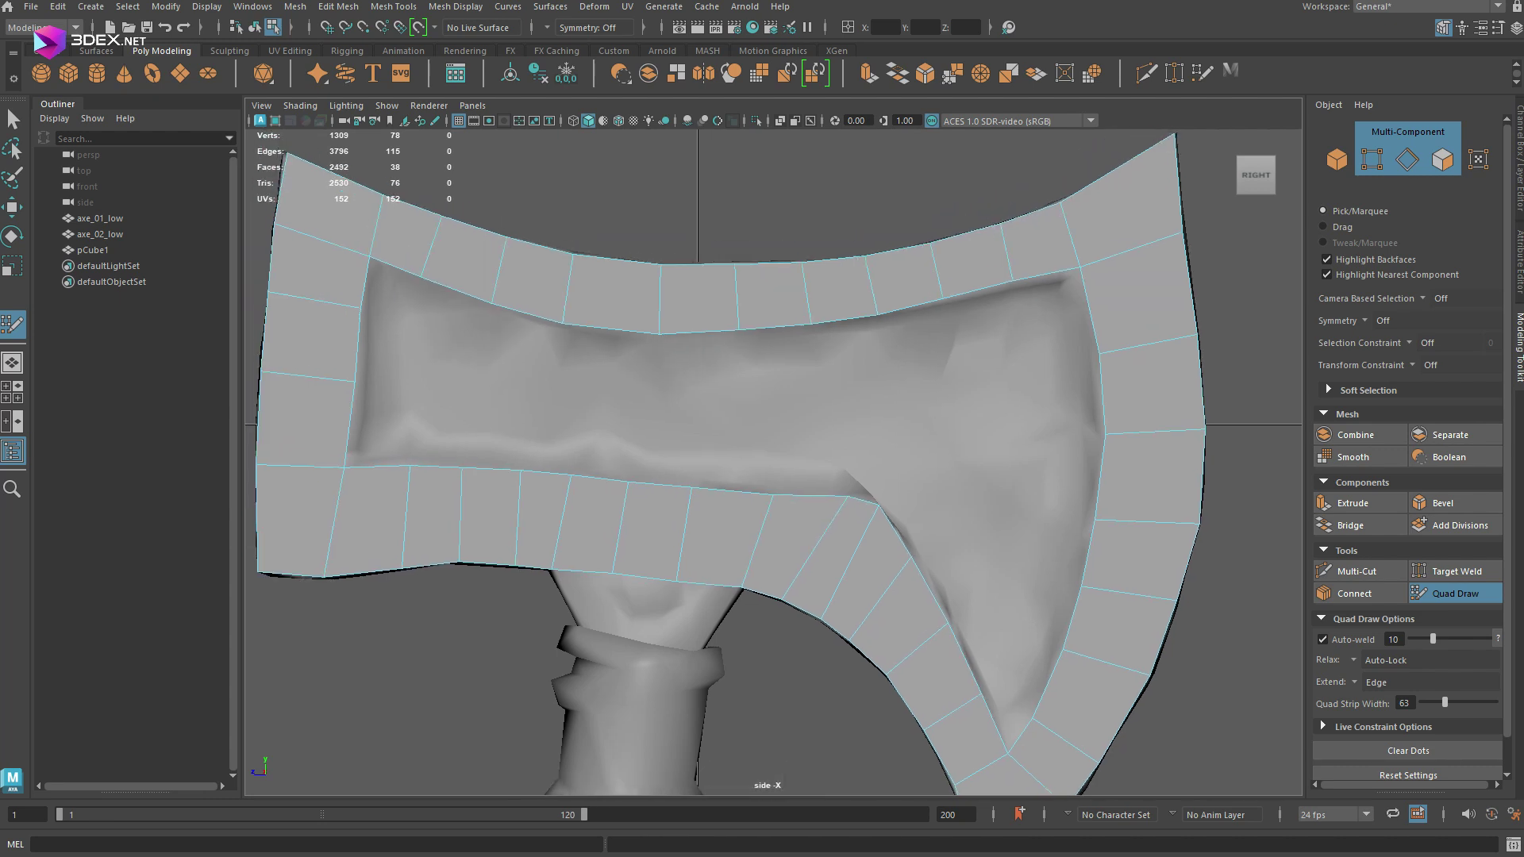
pyautogui.moveTo(659, 335); pyautogui.dragTo(659, 332)
pyautogui.moveTo(660, 332)
pyautogui.keyDown('alt'); pyautogui.mouseDown(button='middle')
pyautogui.moveTo(495, 373)
pyautogui.moveTo(657, 330)
pyautogui.moveTo(645, 337)
pyautogui.mouseUp(button='middle'); pyautogui.keyUp('alt')
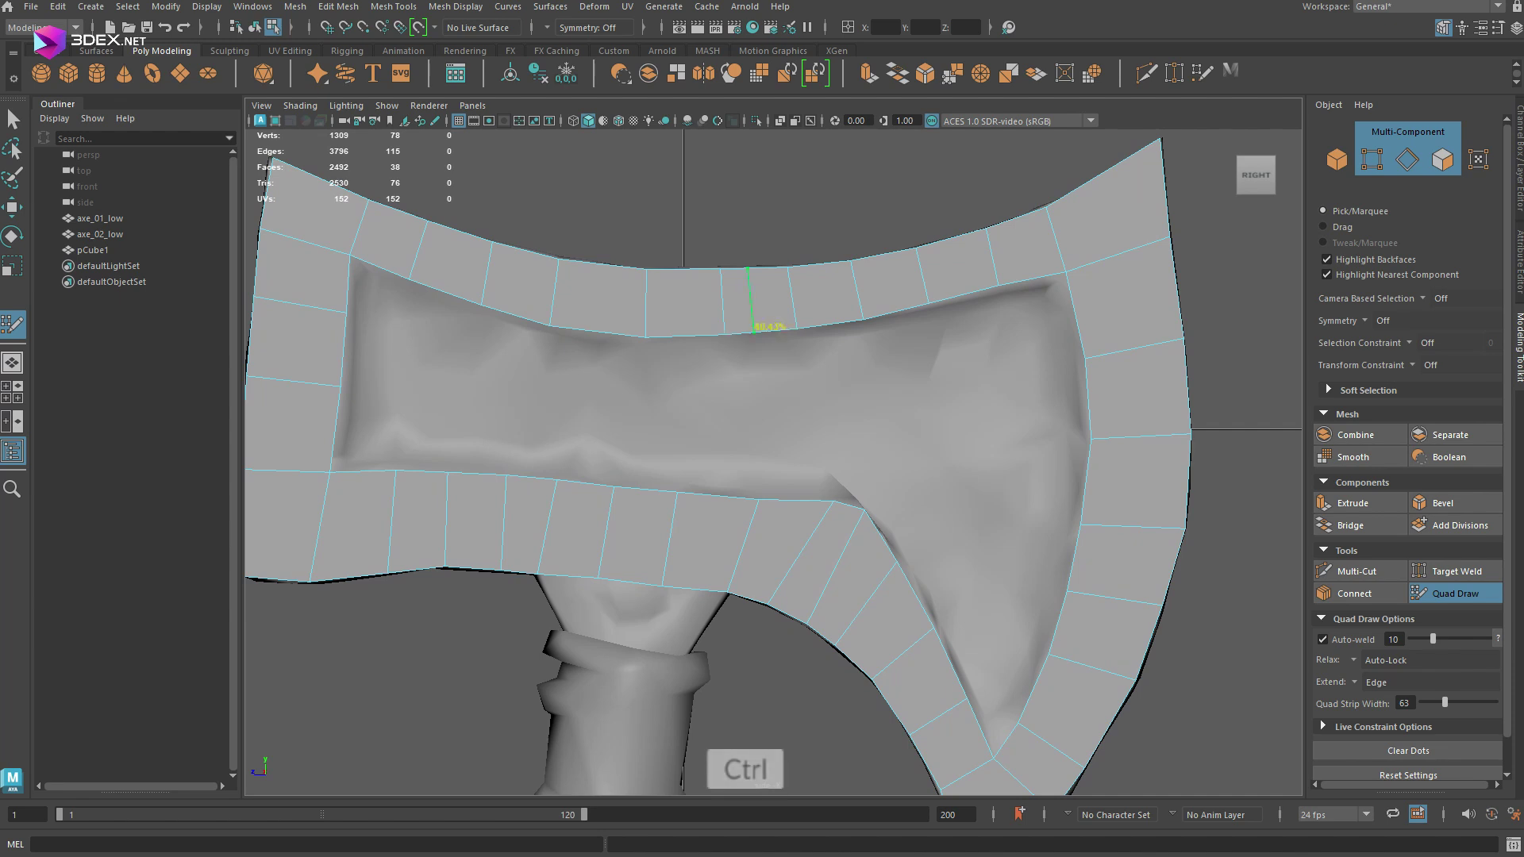
# Try to extrude the inner border edge loop of the quad ring.
pyautogui.keyDown('alt'); pyautogui.moveTo(760, 337); pyautogui.dragTo(765, 350, button='middle'); pyautogui.keyUp('alt')
pyautogui.press('q')
pyautogui.doubleClick(796, 341)
pyautogui.keyDown('shift'); pyautogui.moveTo(796, 341); pyautogui.dragTo(796, 405, button='right'); pyautogui.keyUp('shift')
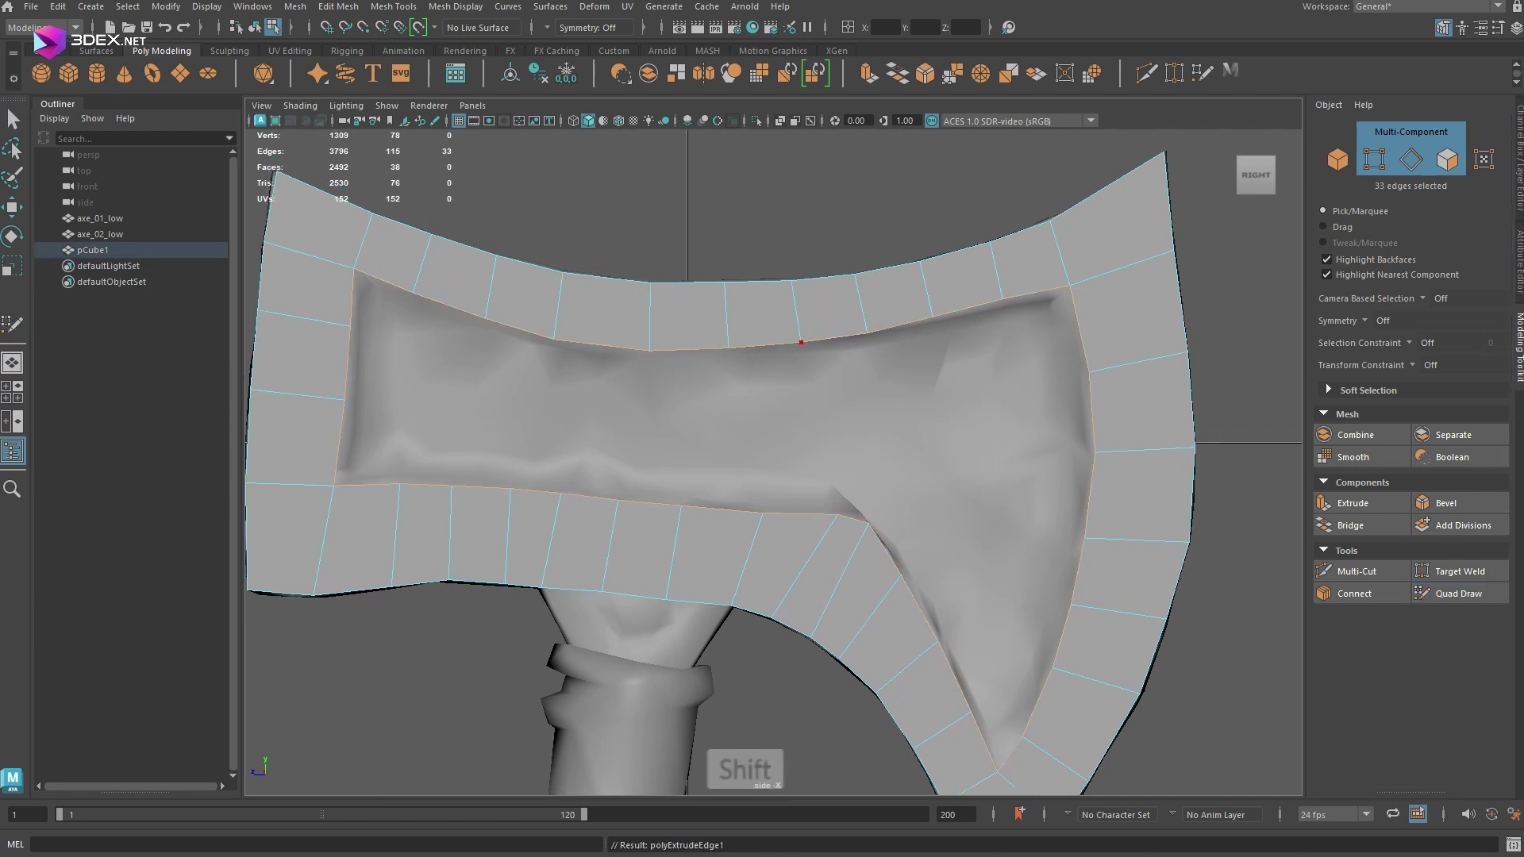
pyautogui.hotkey('ctrl', 'z')
# Delete the leftover cube face and shift the quad ring out to the head's side surface.
pyautogui.moveTo(321, 651); pyautogui.dragTo(353, 651)
pyautogui.press('space')
pyautogui.press('space')
pyautogui.keyDown('alt'); pyautogui.moveTo(897, 445); pyautogui.dragTo(603, 460); pyautogui.keyUp('alt')
pyautogui.press('Delete')
pyautogui.press('w')
pyautogui.moveTo(477, 466); pyautogui.dragTo(500, 459)
# Extrude the ring's inner border loop into the recess and fill the opening in the isolated mesh.
pyautogui.keyDown('alt'); pyautogui.moveTo(604, 460); pyautogui.dragTo(714, 452); pyautogui.keyUp('alt')
pyautogui.doubleClick(580, 377)
pyautogui.moveTo(437, 419); pyautogui.dragTo(762, 437)
pyautogui.press('F8')
pyautogui.hotkey('ctrl', '1')
pyautogui.doubleClick(749, 435)
pyautogui.keyDown('shift'); pyautogui.moveTo(748, 445); pyautogui.dragTo(749, 508, button='right'); pyautogui.keyUp('shift')
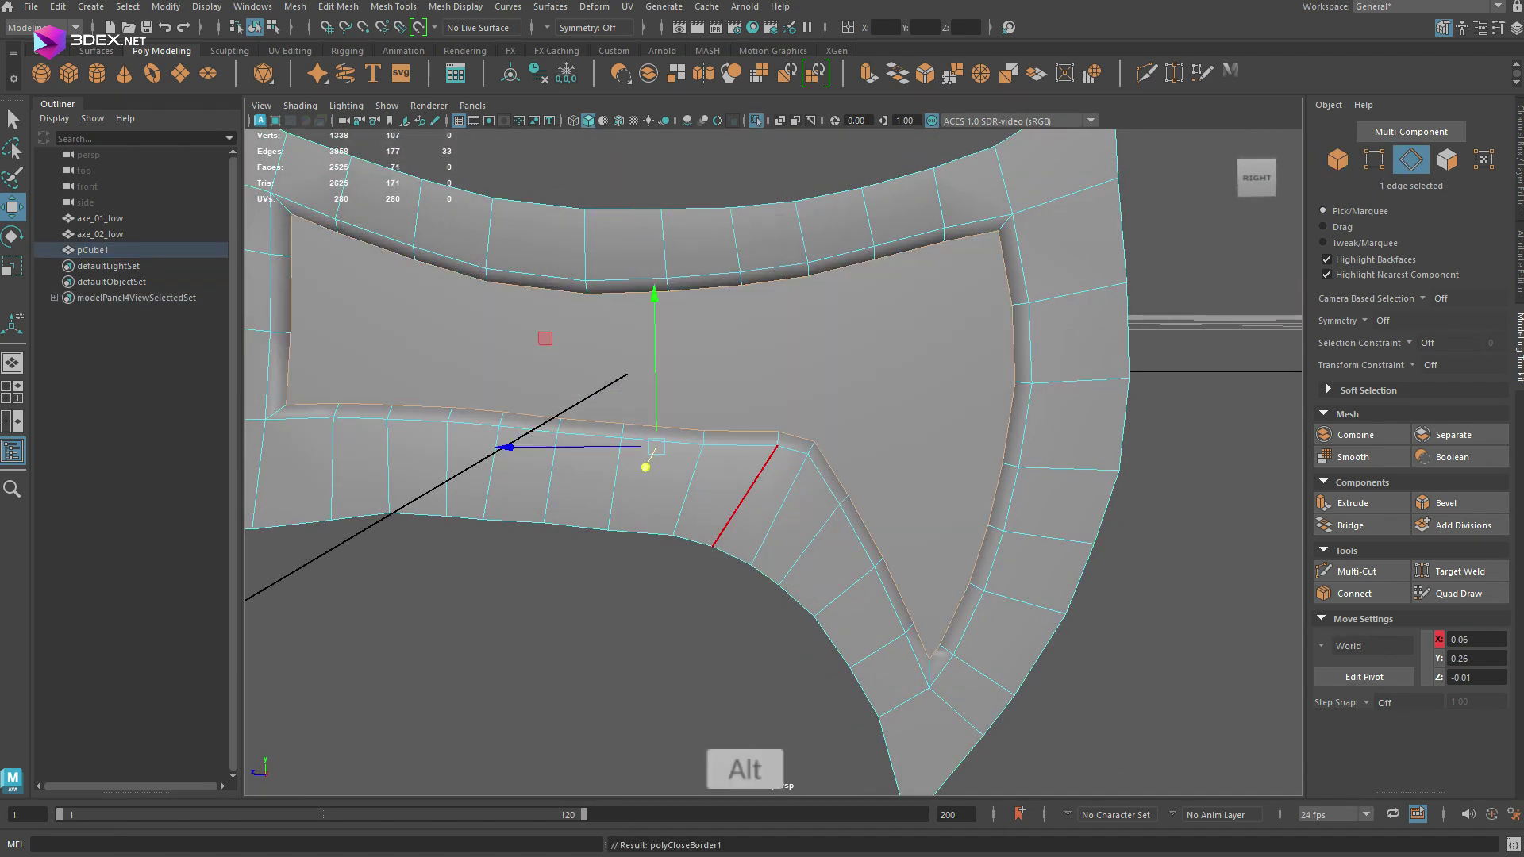
# Connect opposite vertices across the filled recess face to divide it into smaller polygons.
pyautogui.keyDown('alt'); pyautogui.moveTo(746, 492); pyautogui.dragTo(802, 476); pyautogui.keyUp('alt')
pyautogui.click(432, 255)
pyautogui.keyDown('shift'); pyautogui.click(431, 426); pyautogui.keyUp('shift')
pyautogui.click(761, 314)
pyautogui.keyDown('shift'); pyautogui.click(794, 454); pyautogui.keyUp('shift')
pyautogui.press('g')
pyautogui.keyDown('alt'); pyautogui.moveTo(833, 413); pyautogui.dragTo(651, 385, button='middle'); pyautogui.keyUp('alt')
pyautogui.click(628, 262)
pyautogui.keyDown('shift'); pyautogui.click(673, 428); pyautogui.keyUp('shift')
pyautogui.press('g')
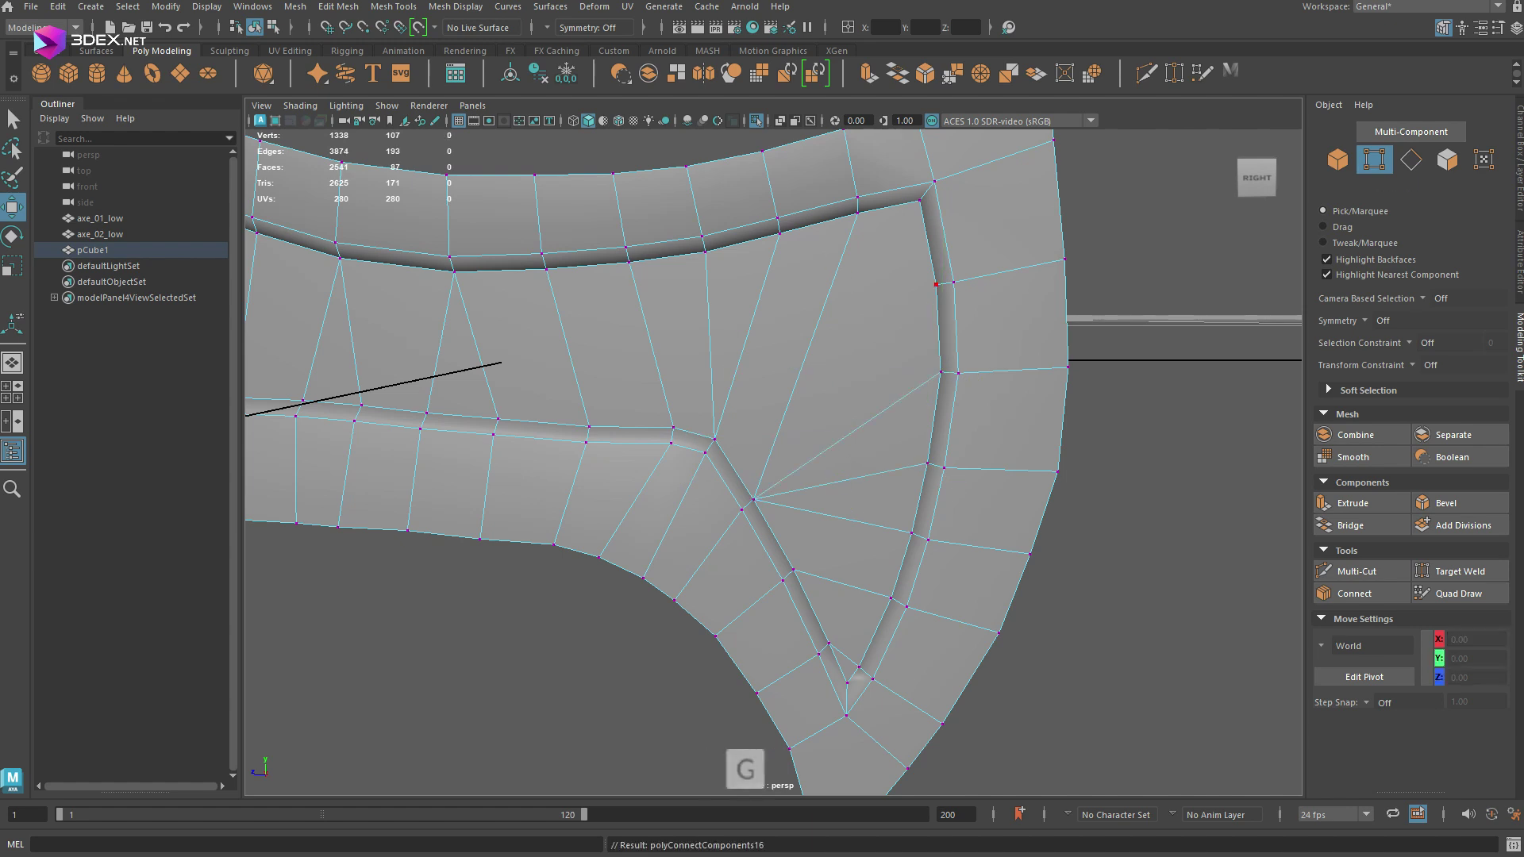
pyautogui.press('g')
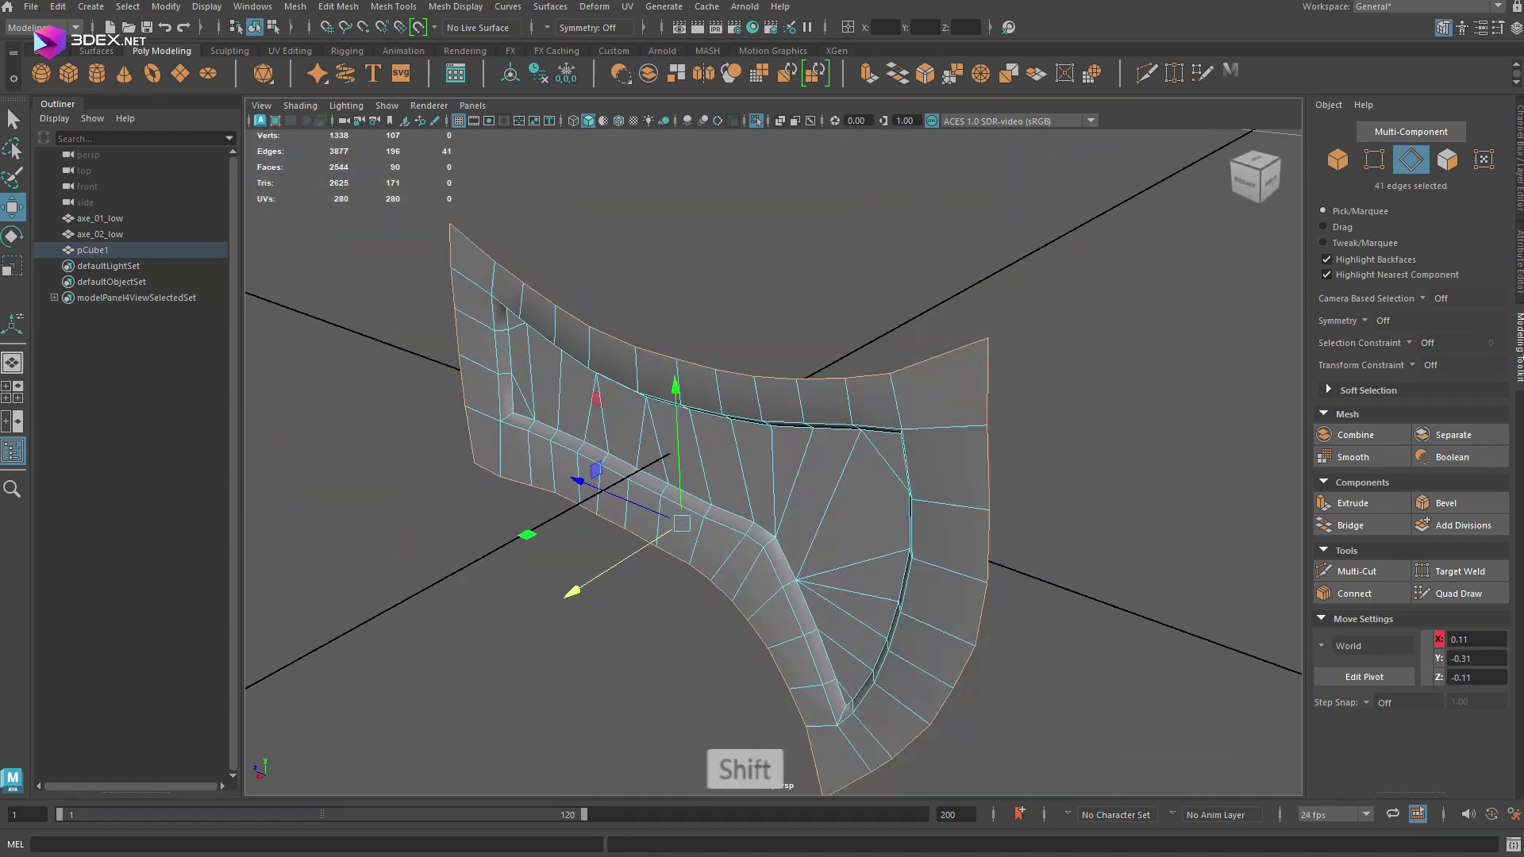
# Extrude the outer border edges along X to the head's mid-thickness, using the original axe as reference.
pyautogui.hotkey('ctrl', '1')
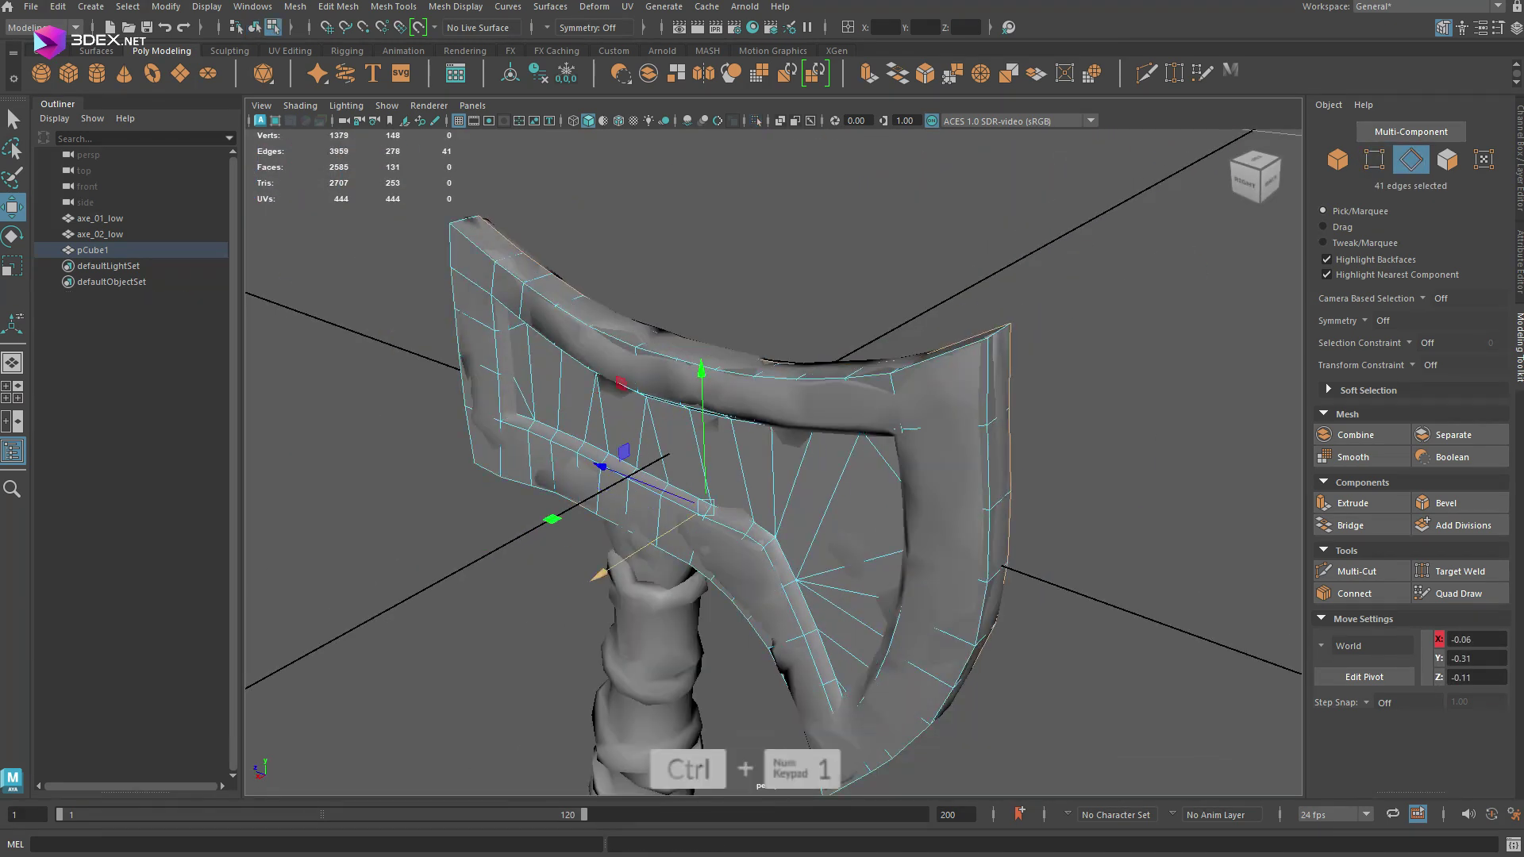
pyautogui.keyDown('alt'); pyautogui.moveTo(794, 445); pyautogui.dragTo(635, 508); pyautogui.keyUp('alt')
pyautogui.moveTo(577, 408); pyautogui.dragTo(564, 409)
pyautogui.press('w')
pyautogui.press('F8')
pyautogui.hotkey('ctrl', '1')
pyautogui.keyDown('alt'); pyautogui.moveTo(635, 476); pyautogui.dragTo(841, 413); pyautogui.keyUp('alt')
# Mirror a duplicate of the half head along X and combine both halves into one mesh.
pyautogui.hotkey('ctrl', 'a')
pyautogui.hotkey('ctrl', 'd')
pyautogui.press('space')
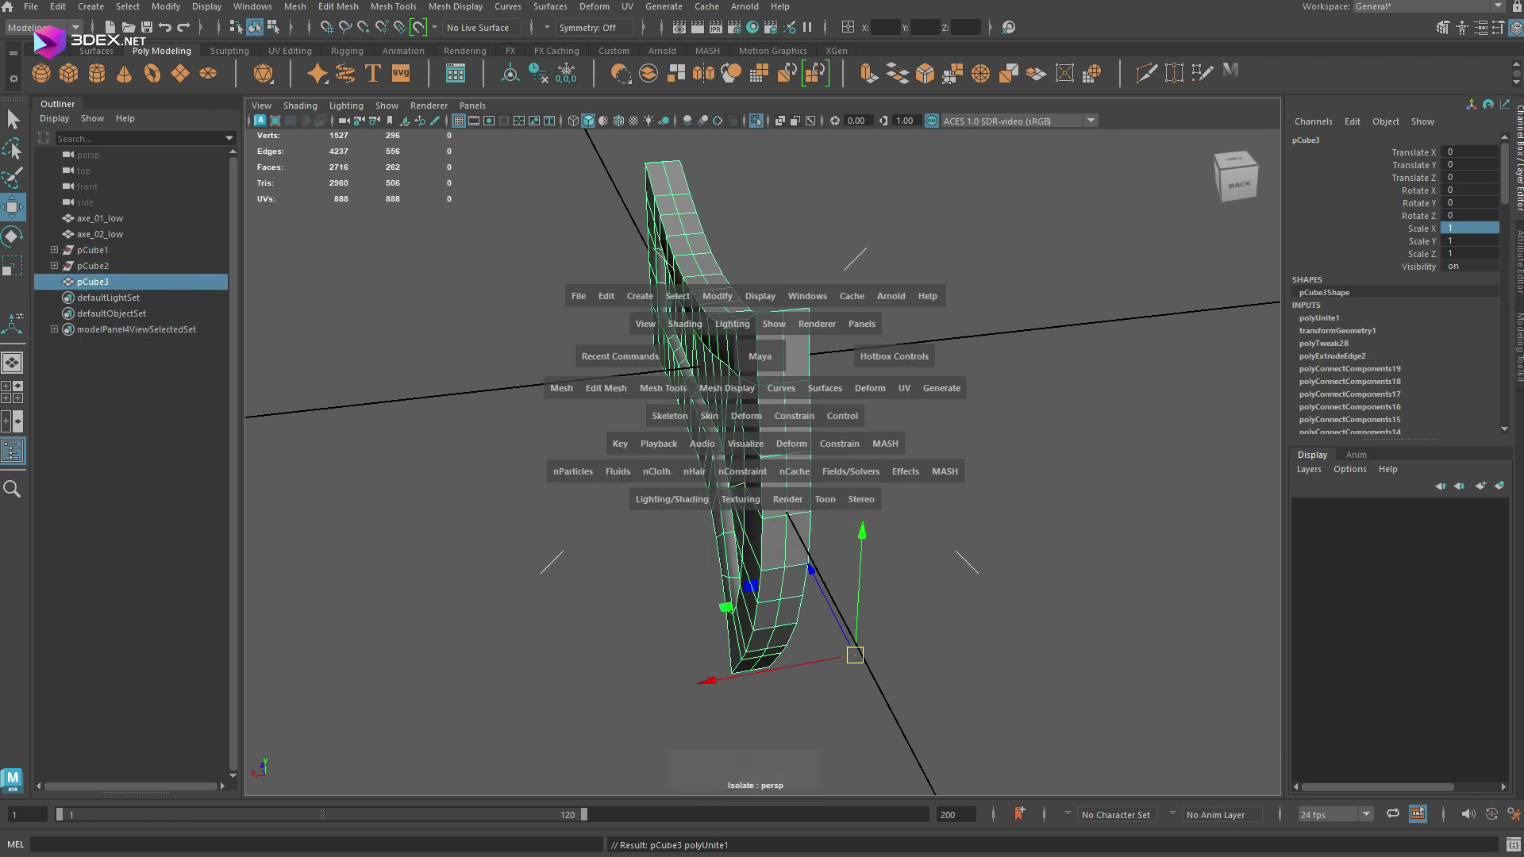
# Merge the seam vertices of the combined head and remove the centre edge loop around its rim.
pyautogui.press('q')
pyautogui.press('F8')
pyautogui.keyDown('alt'); pyautogui.moveTo(873, 317); pyautogui.dragTo(785, 331); pyautogui.keyUp('alt')
pyautogui.keyDown('shift'); pyautogui.rightClick(785, 331); pyautogui.keyUp('shift')
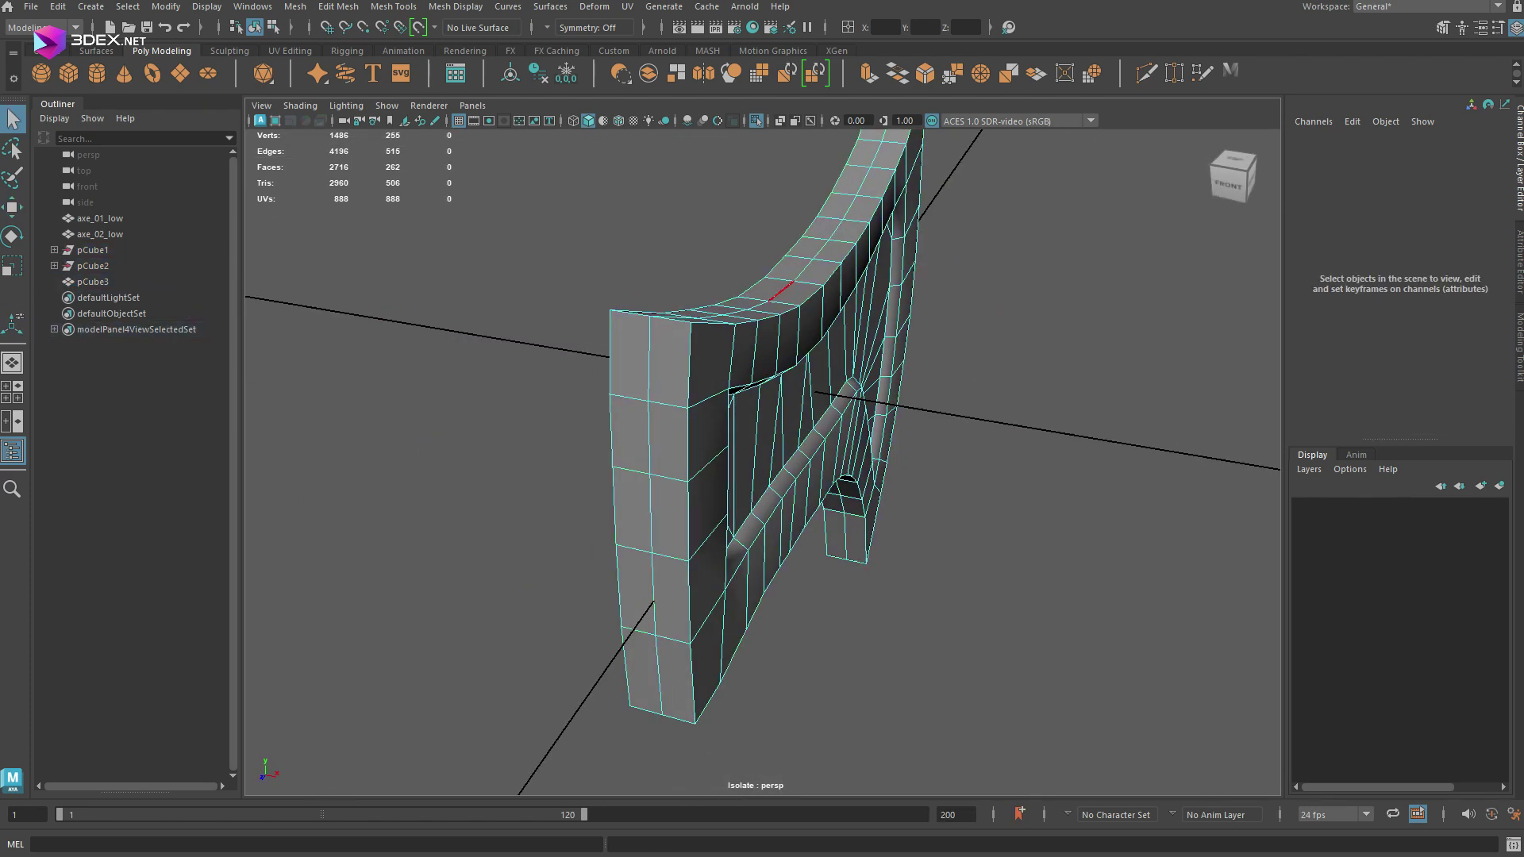
pyautogui.keyDown('alt'); pyautogui.moveTo(715, 476); pyautogui.dragTo(913, 428); pyautogui.keyUp('alt')
pyautogui.hotkey('ctrl', '1')
# Extrude the three faces under the head's neck downward twice, shaping them against the original axe in the side view.
pyautogui.moveTo(799, 449); pyautogui.dragTo(799, 493, button='right')
pyautogui.click(527, 537)
pyautogui.keyDown('alt'); pyautogui.moveTo(762, 556); pyautogui.dragTo(762, 349, button='middle'); pyautogui.keyUp('alt')
pyautogui.click(623, 199)
pyautogui.scroll(2, 762, 463)
pyautogui.press('4')
pyautogui.hotkey('ctrl', 'e')
pyautogui.press('w')
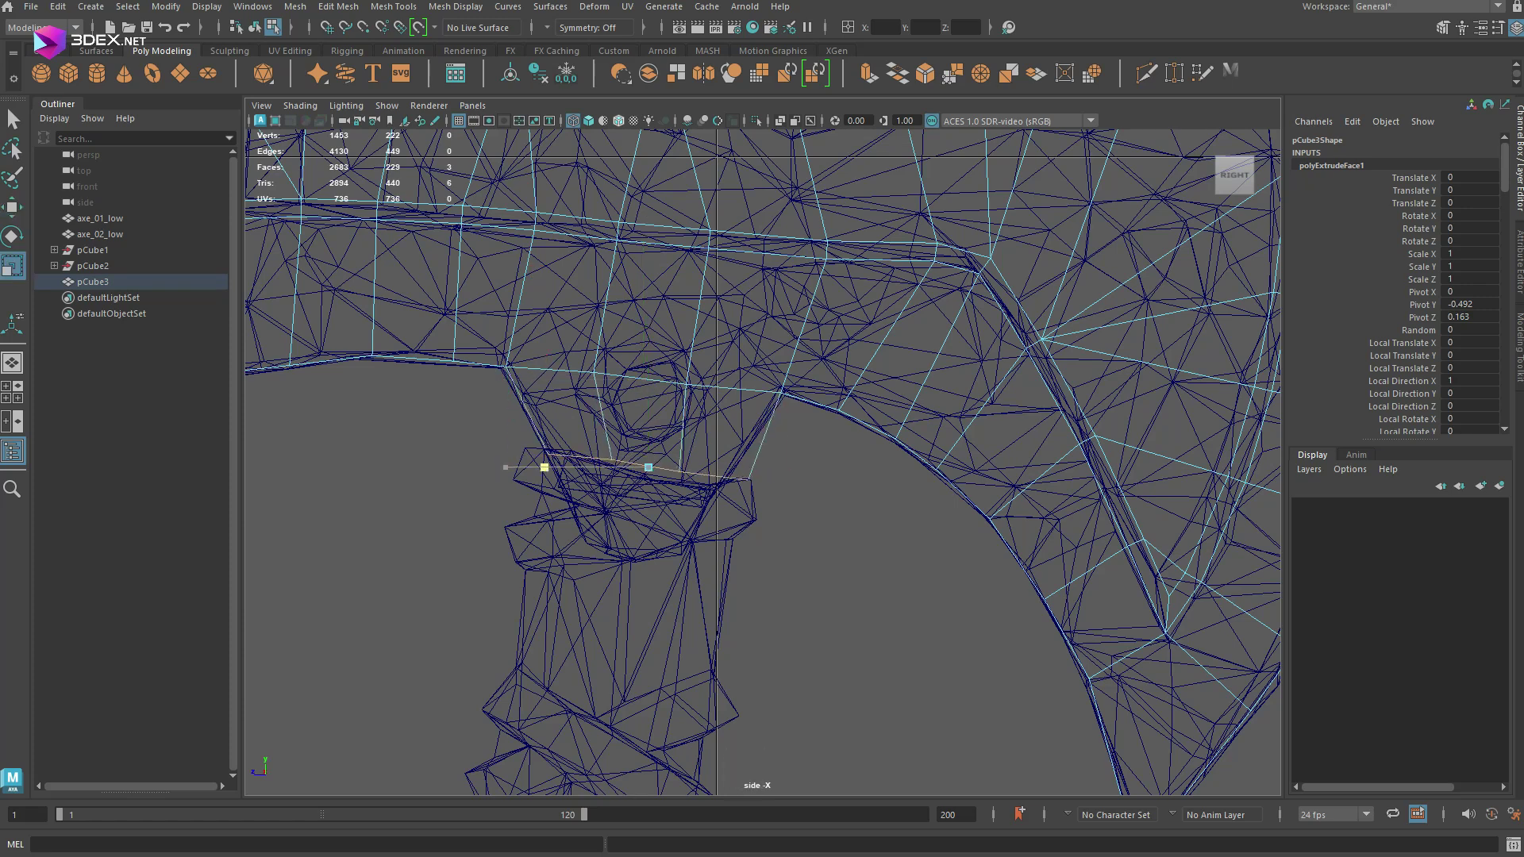
pyautogui.hotkey('ctrl', 'e')
pyautogui.press('w')
pyautogui.press('w')
pyautogui.press('5')
# Select the outer edge loops on both sides of the head's rim and bevel them.
pyautogui.moveTo(755, 330); pyautogui.dragTo(829, 308, button='right')
pyautogui.hotkey('ctrl', '1')
pyautogui.keyDown('alt'); pyautogui.moveTo(714, 445); pyautogui.dragTo(857, 492); pyautogui.keyUp('alt')
pyautogui.doubleClick(439, 397)
pyautogui.keyDown('alt'); pyautogui.moveTo(595, 476); pyautogui.dragTo(793, 444); pyautogui.keyUp('alt')
pyautogui.keyDown('alt'); pyautogui.moveTo(1047, 429); pyautogui.dragTo(683, 389); pyautogui.keyUp('alt')
pyautogui.keyDown('ctrl'); pyautogui.keyDown('shift'); pyautogui.doubleClick(857, 412); pyautogui.keyUp('shift'); pyautogui.keyUp('ctrl')
pyautogui.keyDown('ctrl'); pyautogui.keyDown('shift'); pyautogui.click(783, 585); pyautogui.keyUp('shift'); pyautogui.keyUp('ctrl')
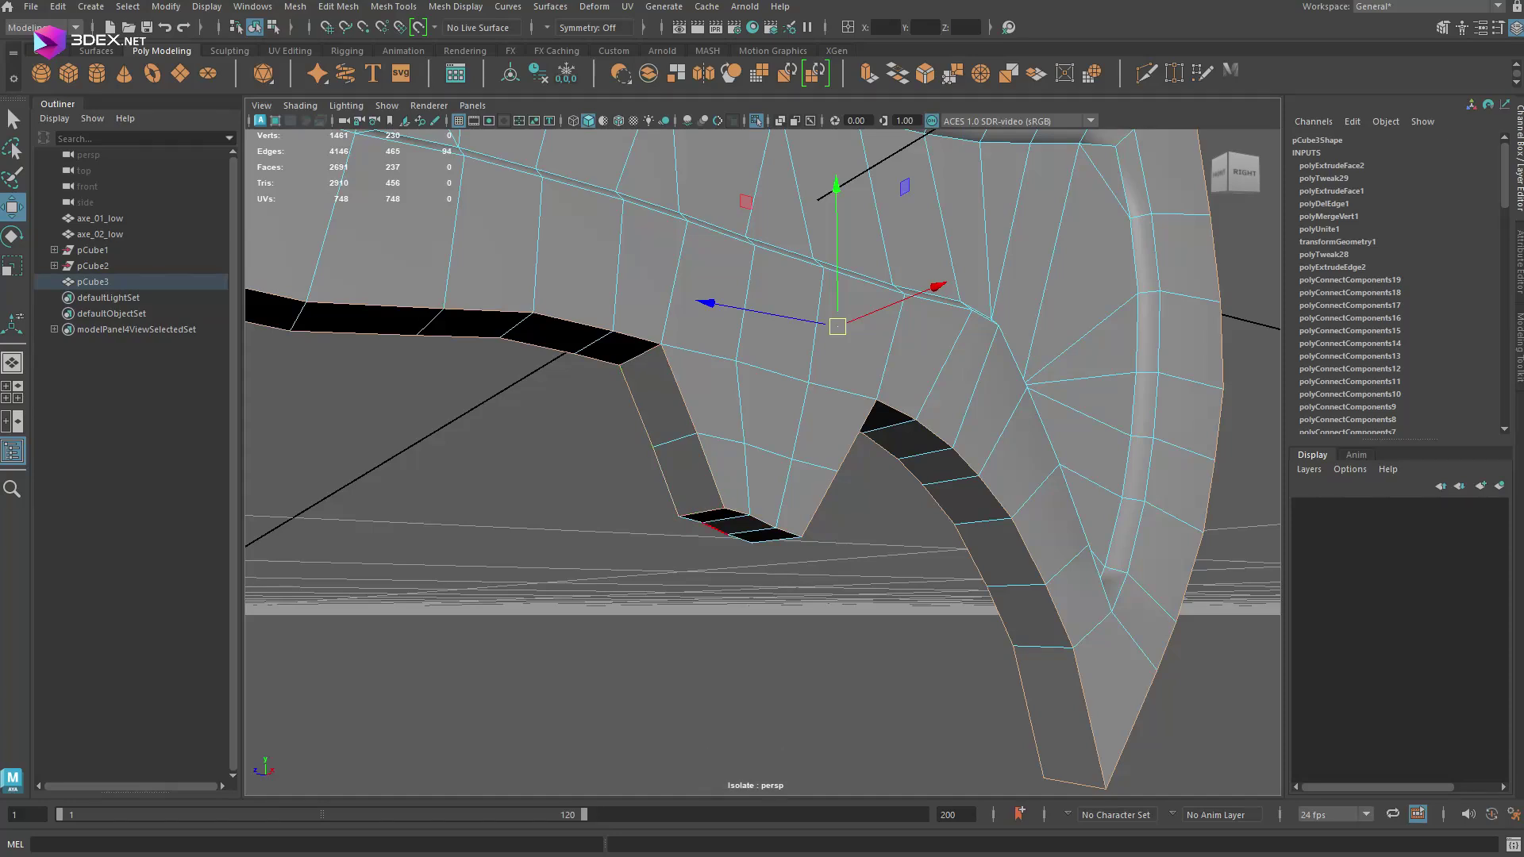
pyautogui.keyDown('ctrl'); pyautogui.keyDown('shift'); pyautogui.doubleClick(714, 528); pyautogui.keyUp('shift'); pyautogui.keyUp('ctrl')
pyautogui.keyDown('alt'); pyautogui.moveTo(715, 528); pyautogui.dragTo(793, 627); pyautogui.keyUp('alt')
pyautogui.hotkey('ctrl', '1')
pyautogui.keyDown('alt'); pyautogui.moveTo(794, 508); pyautogui.dragTo(619, 516); pyautogui.keyUp('alt')
pyautogui.hotkey('ctrl', 'b')
pyautogui.keyDown('ctrl'); pyautogui.moveTo(762, 508); pyautogui.dragTo(730, 508, button='middle'); pyautogui.keyUp('ctrl')
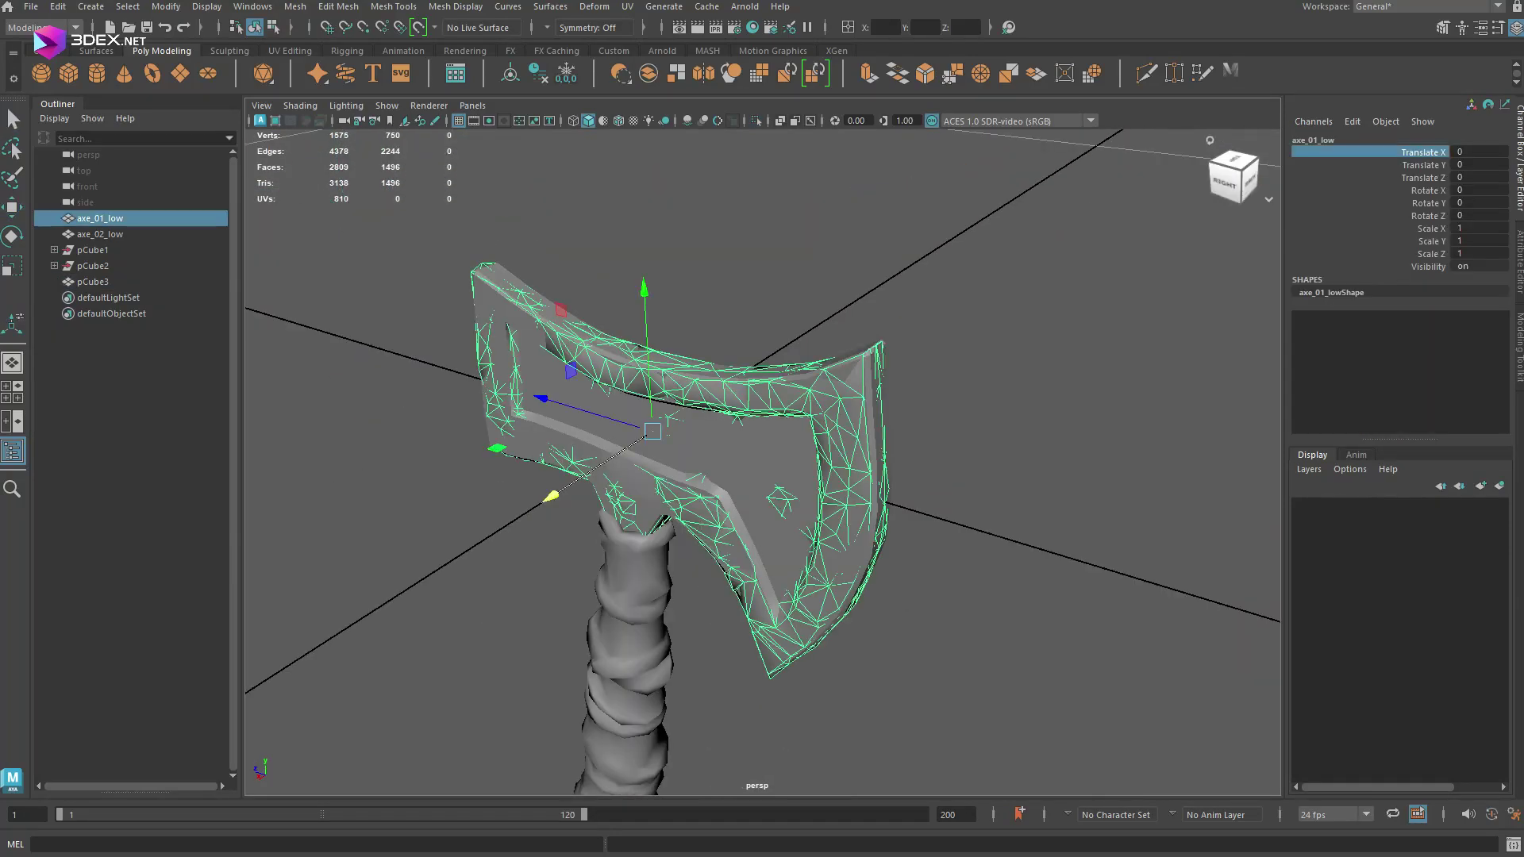
# Replace the original axe_01_low with the retopologized head and merge all vertices of the handle mesh axe_02_low.
pyautogui.click(707, 445)
pyautogui.moveTo(706, 444); pyautogui.dragTo(634, 444, button='right')
pyautogui.moveTo(587, 230); pyautogui.dragTo(826, 714)
pyautogui.keyDown('shift'); pyautogui.moveTo(722, 341); pyautogui.dragTo(775, 317, button='right'); pyautogui.keyUp('shift')
pyautogui.hotkey('ctrl', '1')
pyautogui.press('f')
pyautogui.keyDown('alt'); pyautogui.moveTo(833, 349); pyautogui.dragTo(762, 444); pyautogui.keyUp('alt')
pyautogui.moveTo(682, 477); pyautogui.dragTo(738, 437, button='right')
pyautogui.hotkey('ctrl', '1')
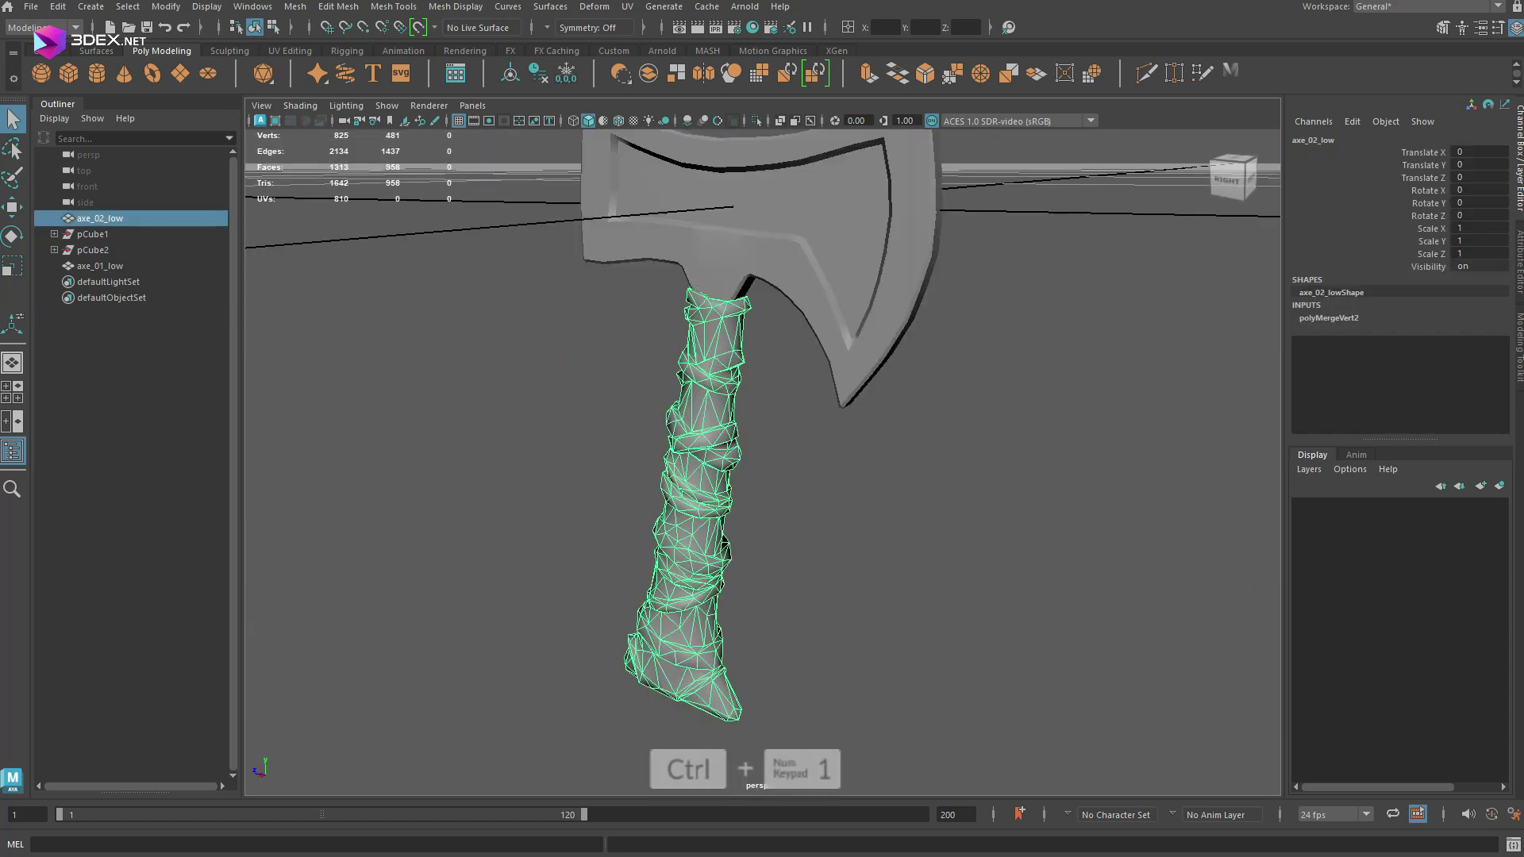
# Open the UV Editor, project new UVs onto the head and cut seams along both of its rim edge loops.
pyautogui.keyDown('alt'); pyautogui.moveTo(762, 477); pyautogui.dragTo(809, 444); pyautogui.keyUp('alt')
pyautogui.click(803, 363)
pyautogui.press('space')
pyautogui.click(563, 244)
pyautogui.click(793, 435)
pyautogui.click(12, 451)
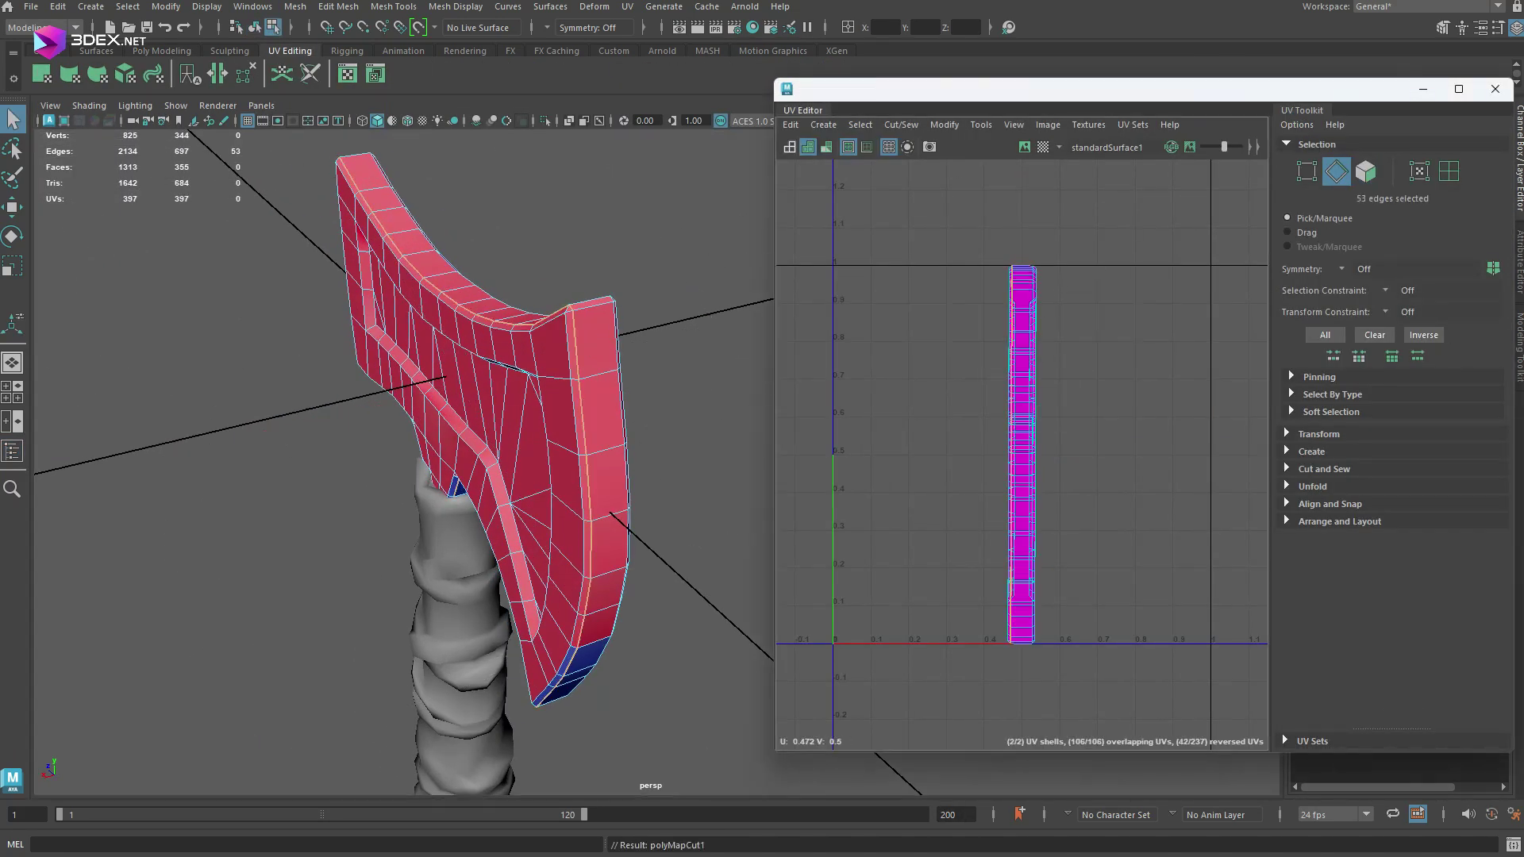
pyautogui.press('4')
pyautogui.moveTo(555, 445)
pyautogui.keyDown('alt'); pyautogui.mouseDown()
pyautogui.moveTo(381, 444)
pyautogui.moveTo(508, 349)
pyautogui.mouseUp(); pyautogui.keyUp('alt')
pyautogui.hotkey('shift', 'x')
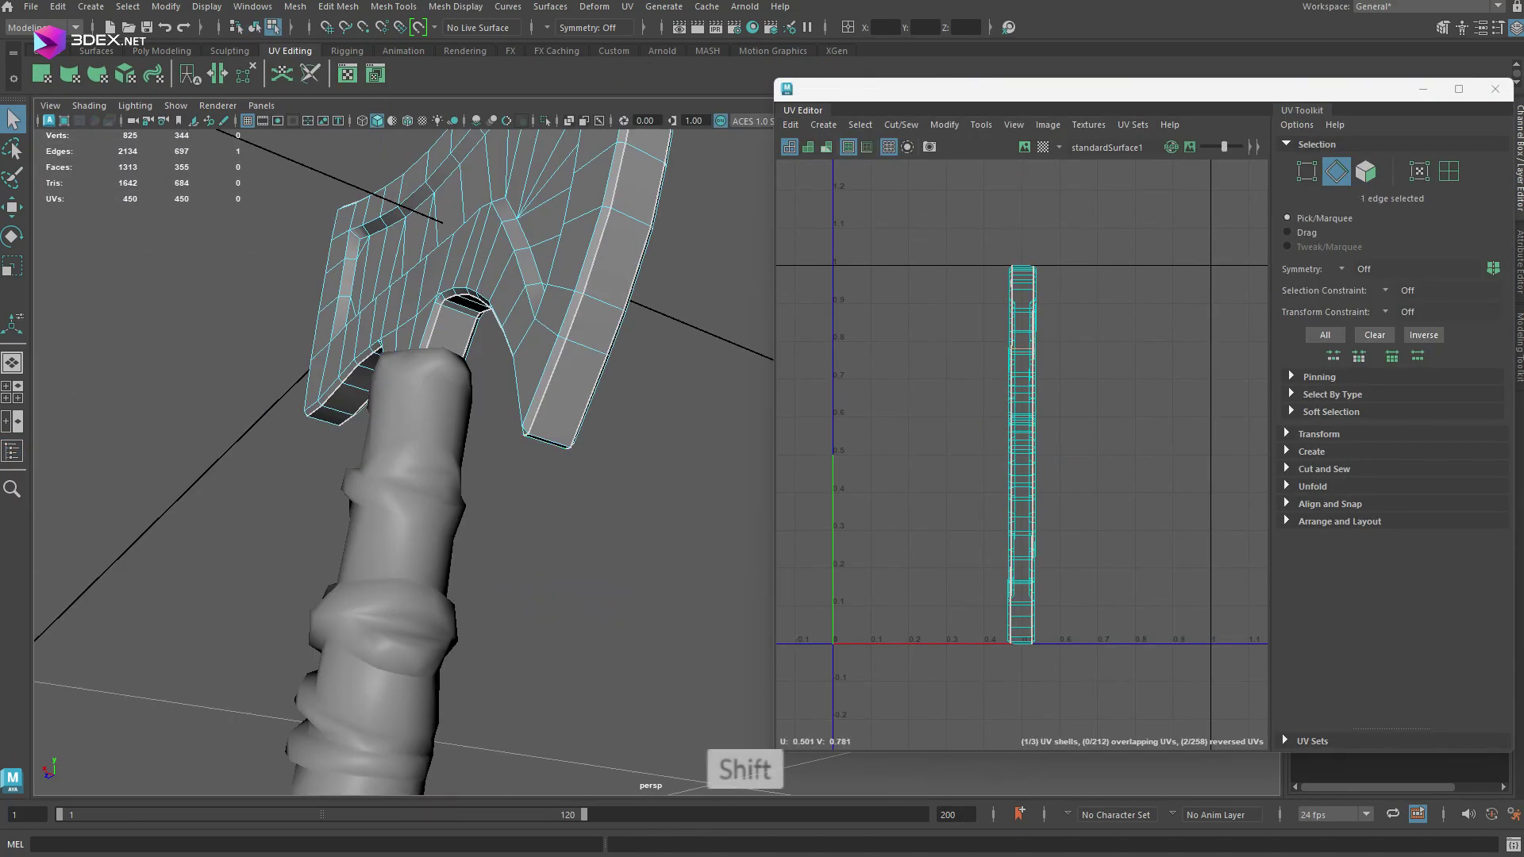
# Unfold the head's UVs, orient the shells and lay them out in the UV tile.
pyautogui.moveTo(444, 397)
pyautogui.keyDown('alt'); pyautogui.mouseDown()
pyautogui.moveTo(555, 476)
pyautogui.moveTo(556, 444)
pyautogui.mouseUp(); pyautogui.keyUp('alt')
pyautogui.moveTo(1111, 445); pyautogui.dragTo(1190, 445, button='right')
pyautogui.moveTo(936, 230); pyautogui.dragTo(1111, 683)
pyautogui.click(1312, 487)
pyautogui.click(1315, 526)
pyautogui.click(1339, 623)
pyautogui.scroll(-3, 1341, 603)
pyautogui.click(1327, 579)
pyautogui.click(1315, 695)
pyautogui.keyDown('alt'); pyautogui.moveTo(444, 444); pyautogui.dragTo(555, 476); pyautogui.keyUp('alt')
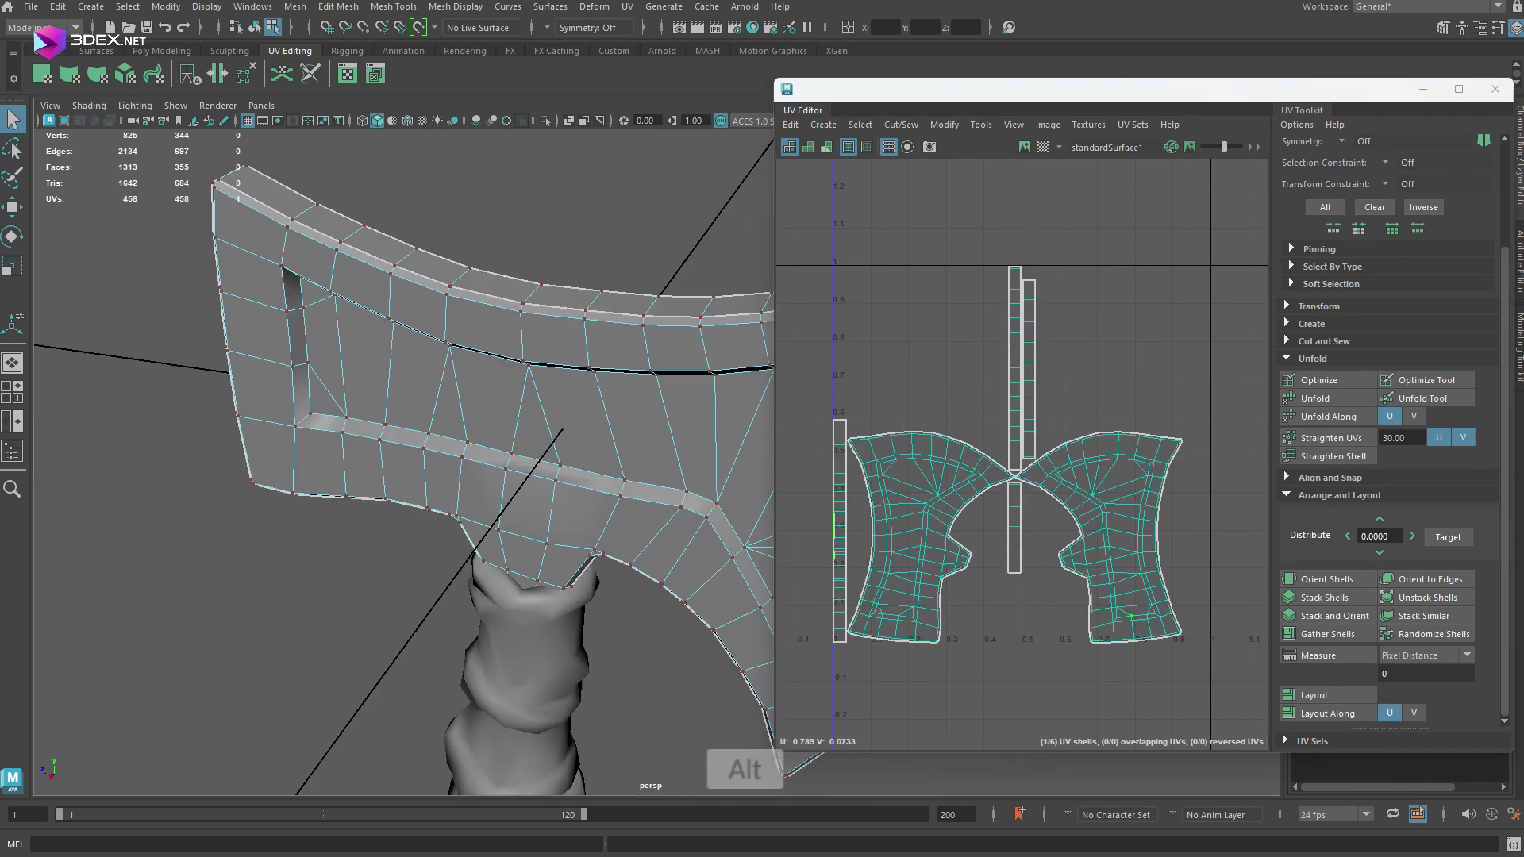
# Isolate the handle and project its top cap faces as a separate planar UV shell.
pyautogui.click(493, 603)
pyautogui.hotkey('ctrl', '1')
pyautogui.moveTo(397, 302); pyautogui.dragTo(635, 404)
pyautogui.keyDown('alt'); pyautogui.moveTo(508, 397); pyautogui.dragTo(508, 507); pyautogui.keyUp('alt')
pyautogui.scroll(5, 508, 365)
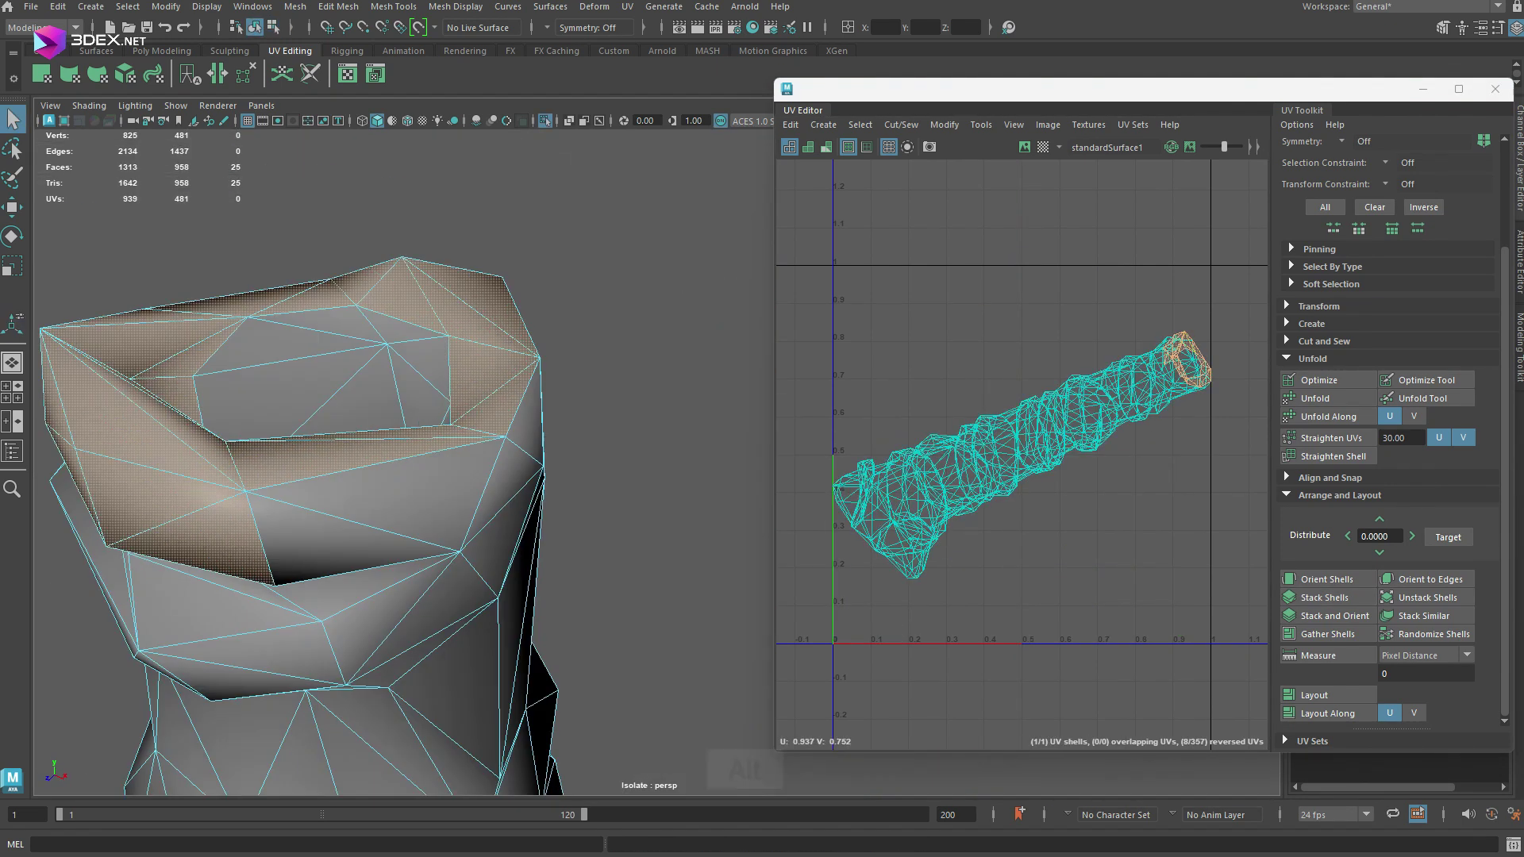
pyautogui.keyDown('alt'); pyautogui.moveTo(444, 365); pyautogui.dragTo(476, 476); pyautogui.keyUp('alt')
pyautogui.moveTo(365, 270); pyautogui.dragTo(508, 397)
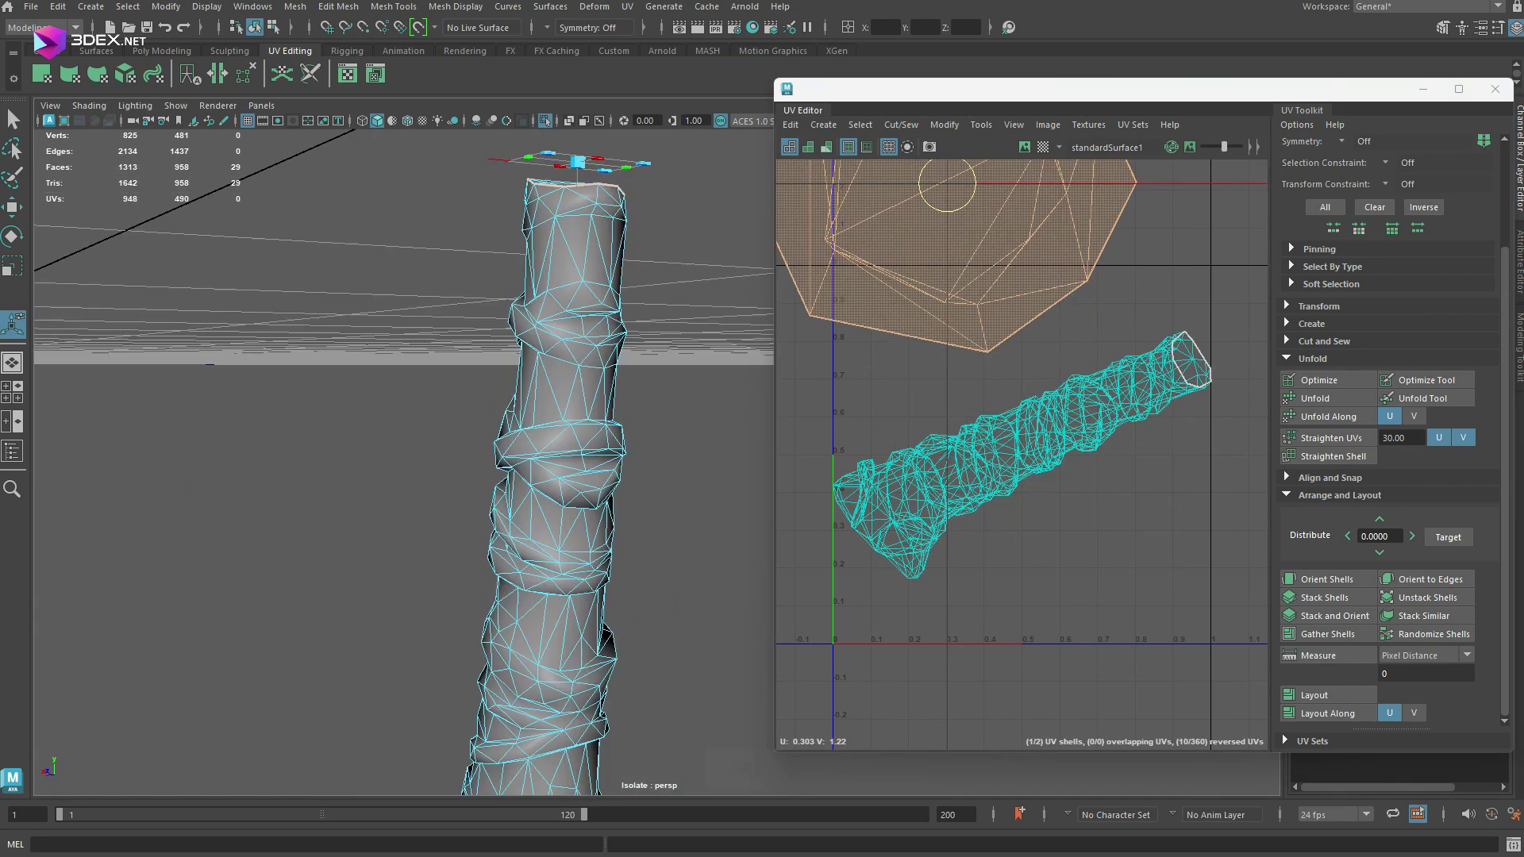
# Select the faces on the handle's underside and give them their own planar UV projection.
pyautogui.moveTo(322, 639); pyautogui.dragTo(662, 562)
pyautogui.keyDown('alt'); pyautogui.moveTo(427, 476); pyautogui.dragTo(436, 433); pyautogui.keyUp('alt')
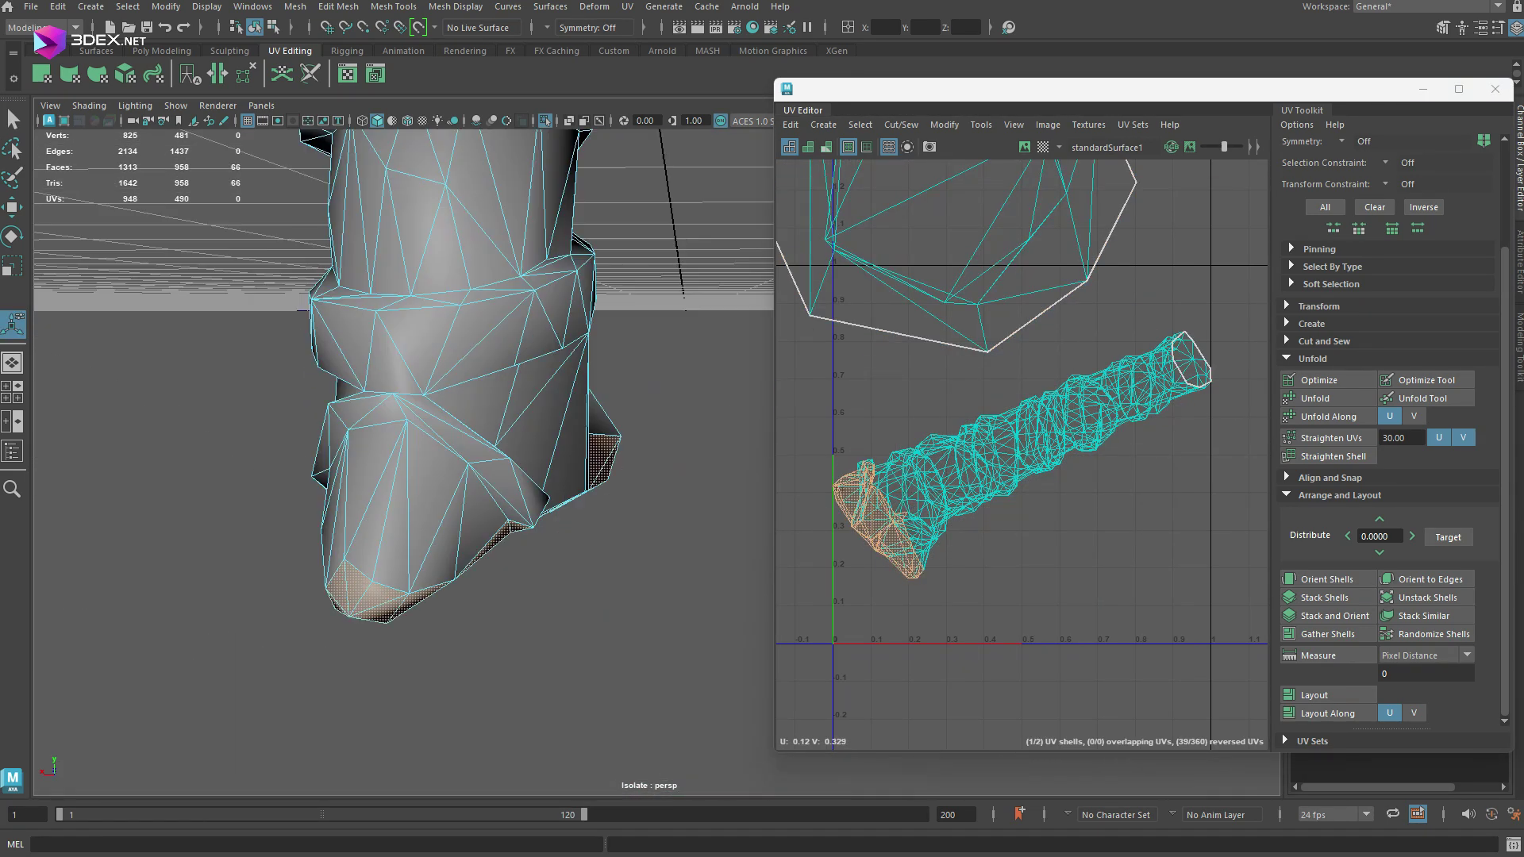
pyautogui.keyDown('alt'); pyautogui.moveTo(445, 508); pyautogui.dragTo(540, 508); pyautogui.keyUp('alt')
pyautogui.keyDown('ctrl'); pyautogui.click(555, 480); pyautogui.keyUp('ctrl')
pyautogui.click(42, 74)
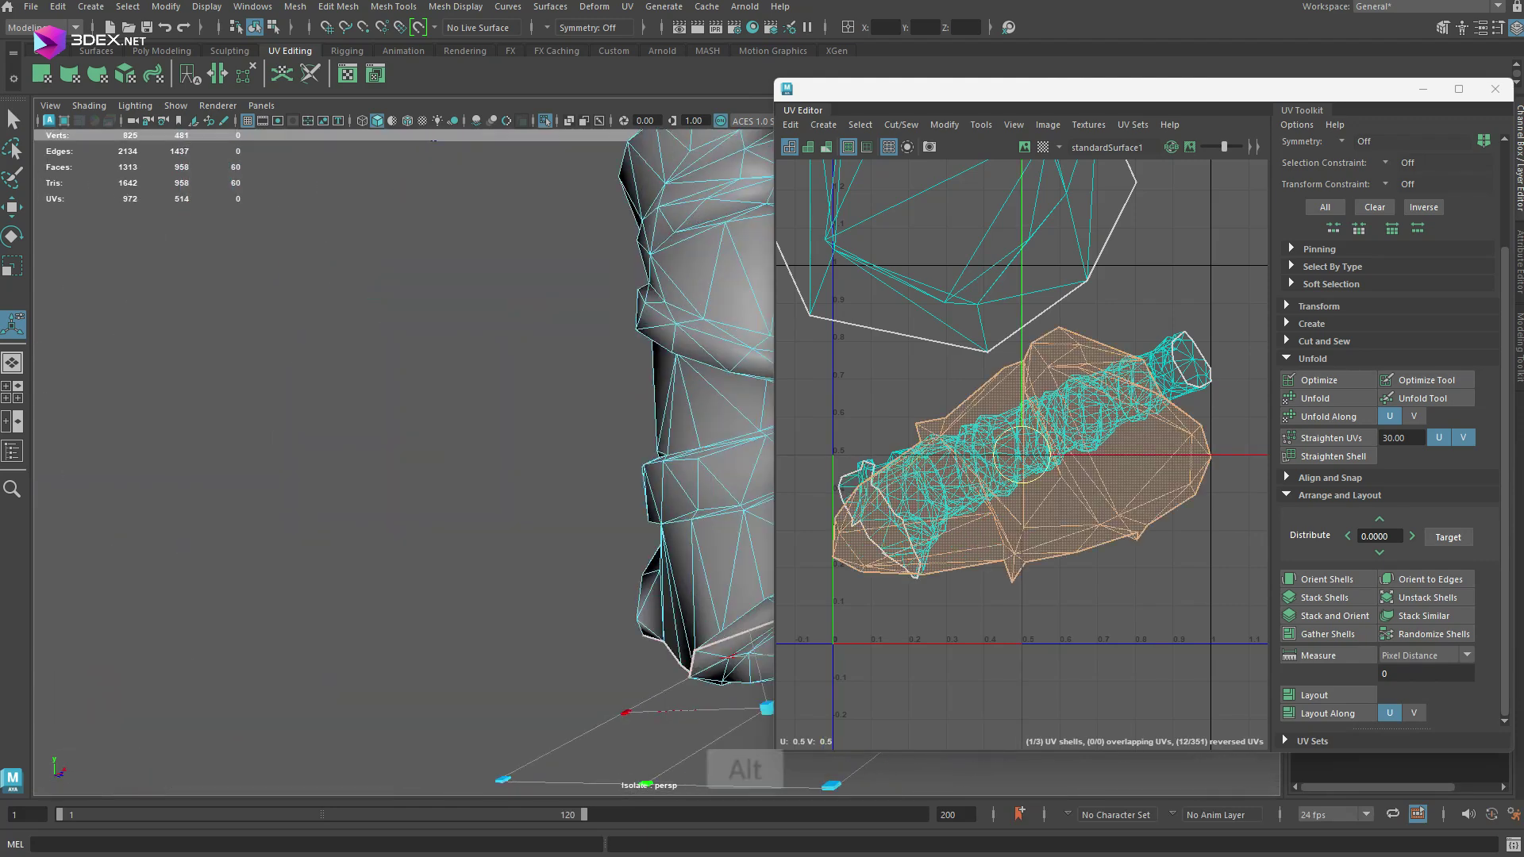
# Cut a lengthwise UV seam edge by edge along the lower wraps of the handle, starting from its base.
pyautogui.press('q')
pyautogui.click(445, 445)
pyautogui.keyDown('alt'); pyautogui.moveTo(445, 476); pyautogui.dragTo(572, 508); pyautogui.keyUp('alt')
pyautogui.keyDown('shift'); pyautogui.click(524, 445); pyautogui.keyUp('shift')
pyautogui.hotkey('shift', 'x')
pyautogui.keyDown('shift'); pyautogui.click(561, 517); pyautogui.keyUp('shift')
pyautogui.keyDown('shift'); pyautogui.click(549, 475); pyautogui.keyUp('shift')
pyautogui.keyDown('alt'); pyautogui.moveTo(556, 444); pyautogui.dragTo(571, 508); pyautogui.keyUp('alt')
pyautogui.keyDown('shift'); pyautogui.click(546, 528); pyautogui.keyUp('shift')
pyautogui.hotkey('shift', 'x')
pyautogui.keyDown('shift'); pyautogui.click(469, 655); pyautogui.keyUp('shift')
pyautogui.keyDown('alt'); pyautogui.moveTo(469, 588); pyautogui.dragTo(587, 540); pyautogui.keyUp('alt')
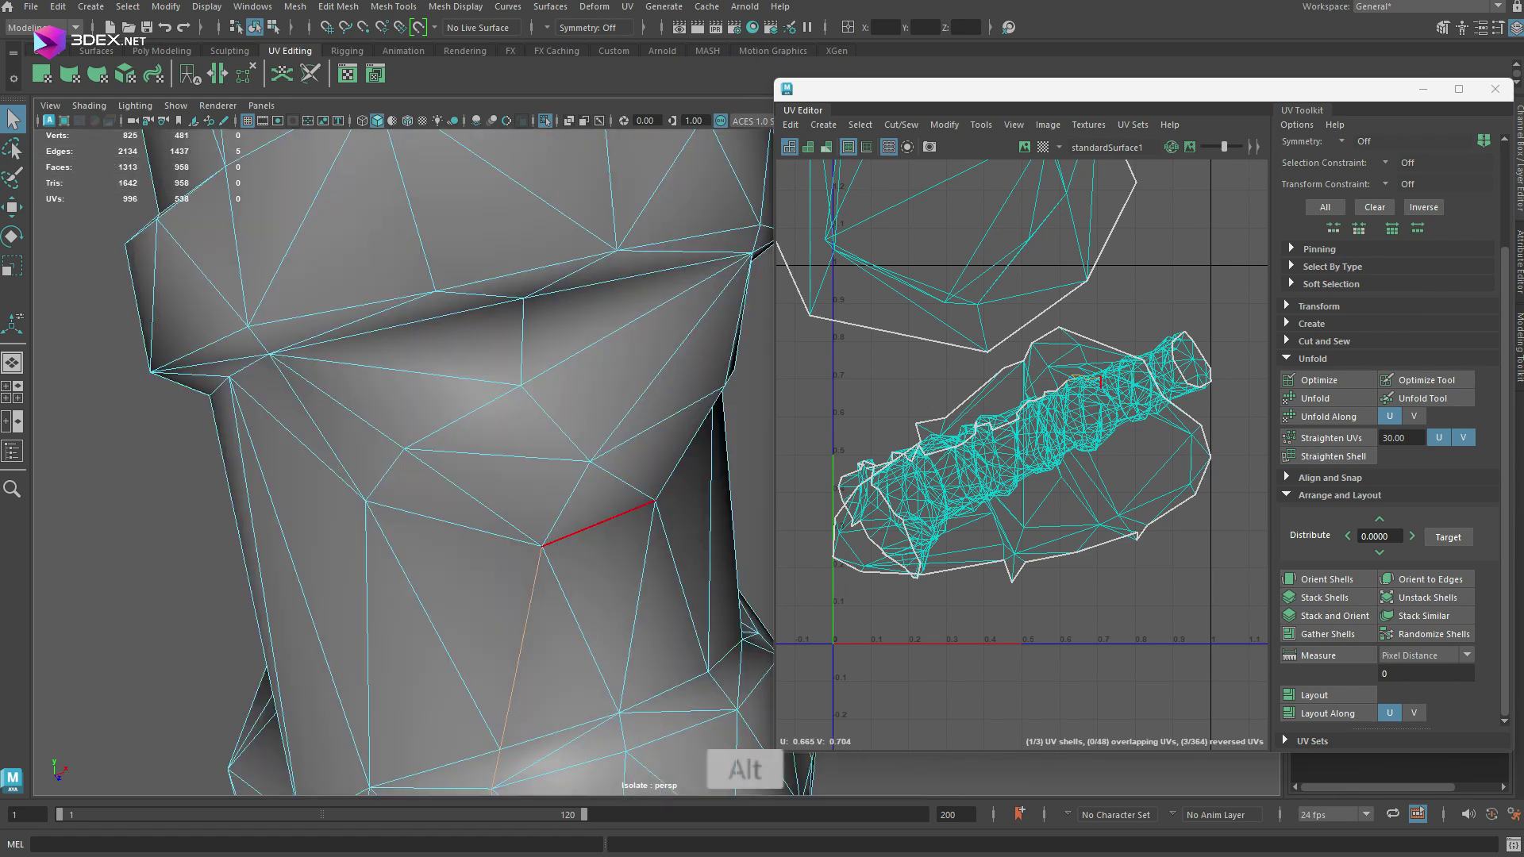
pyautogui.keyDown('shift'); pyautogui.click(598, 523); pyautogui.keyUp('shift')
pyautogui.hotkey('shift', 'x')
# Continue the lengthwise UV seam upward through the handle's upper wraps.
pyautogui.keyDown('alt'); pyautogui.moveTo(556, 397); pyautogui.dragTo(508, 492); pyautogui.keyUp('alt')
pyautogui.keyDown('alt'); pyautogui.moveTo(508, 444); pyautogui.dragTo(469, 508, button='middle'); pyautogui.keyUp('alt')
pyautogui.keyDown('shift'); pyautogui.click(466, 493); pyautogui.keyUp('shift')
pyautogui.keyDown('alt'); pyautogui.moveTo(452, 317); pyautogui.dragTo(555, 635, button='middle'); pyautogui.keyUp('alt')
pyautogui.keyDown('shift'); pyautogui.click(545, 542); pyautogui.keyUp('shift')
pyautogui.keyDown('shift'); pyautogui.click(505, 474); pyautogui.keyUp('shift')
pyautogui.keyDown('shift'); pyautogui.click(554, 421); pyautogui.keyUp('shift')
pyautogui.keyDown('shift'); pyautogui.click(540, 354); pyautogui.keyUp('shift')
pyautogui.hotkey('shift', 'x')
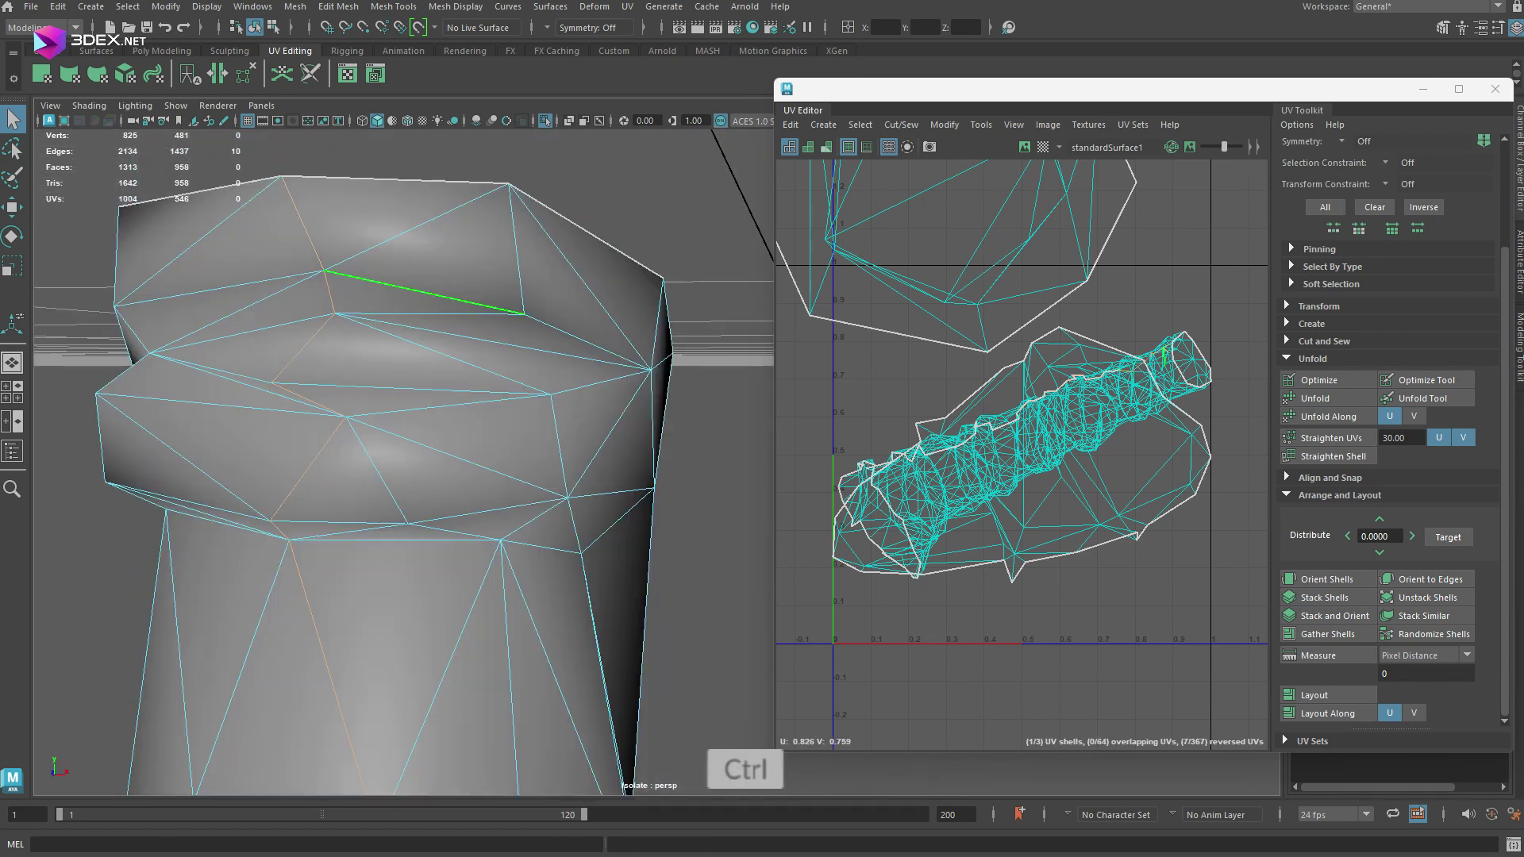
# Finish the seam at the handle's top rim and move the overlapping UV shells apart.
pyautogui.keyDown('alt'); pyautogui.moveTo(428, 291); pyautogui.dragTo(555, 317); pyautogui.keyUp('alt')
pyautogui.scroll(-5, 1017, 339)
pyautogui.moveTo(897, 238); pyautogui.dragTo(952, 238, button='right')
pyautogui.moveTo(879, 205); pyautogui.dragTo(929, 229)
pyautogui.press('w')
pyautogui.doubleClick(988, 363)
pyautogui.moveTo(1021, 193); pyautogui.dragTo(1020, 383)
# Cut the last connected edge in the handle's UVs and unfold all the handle's shells.
pyautogui.scroll(10, 989, 520)
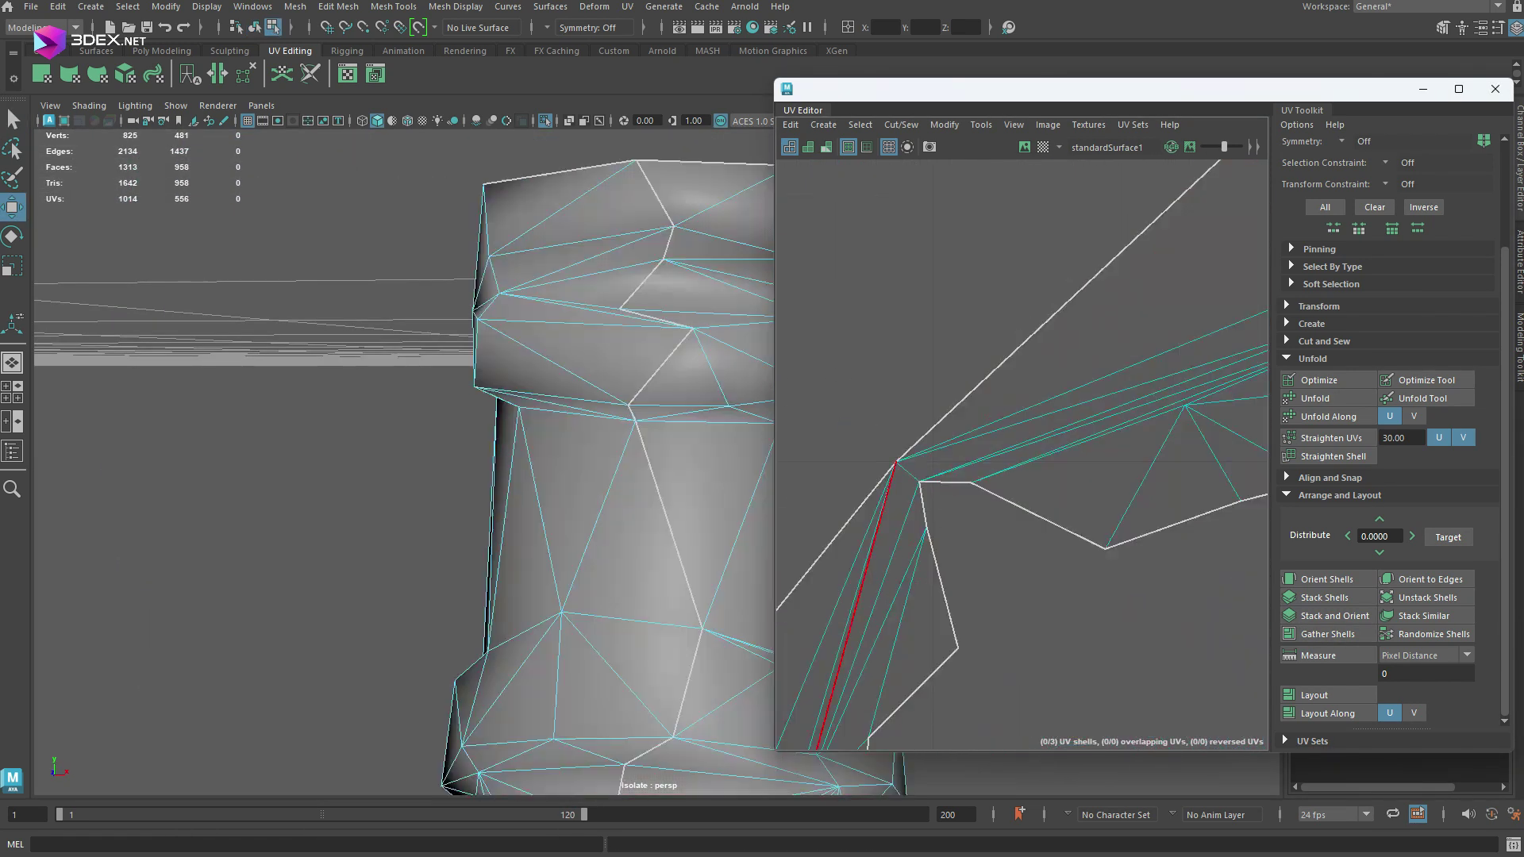
pyautogui.click(865, 573)
pyautogui.hotkey('shift', 'x')
pyautogui.scroll(-10, 952, 508)
pyautogui.hotkey('ctrl', 'u')
pyautogui.scroll(-8, 635, 444)
pyautogui.moveTo(937, 230); pyautogui.dragTo(1159, 635)
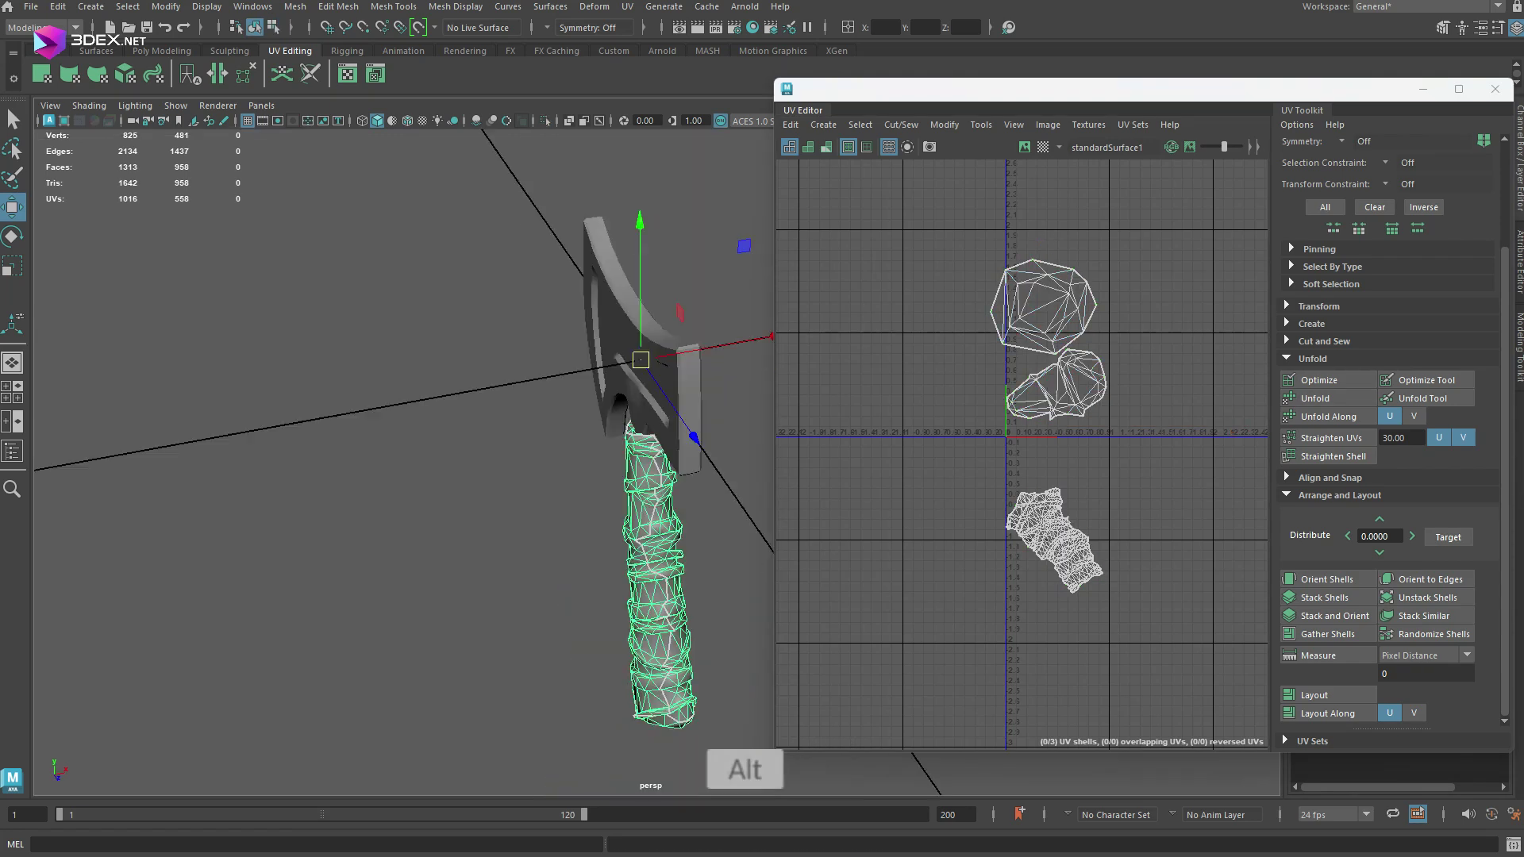
# Lay out the UV shells of the head and the handle together in one UV tile.
pyautogui.moveTo(953, 200); pyautogui.dragTo(1286, 740)
pyautogui.click(1315, 695)
pyautogui.scroll(6, 1064, 373)
pyautogui.click(1315, 696)
pyautogui.scroll(3, 992, 317)
pyautogui.keyDown('alt'); pyautogui.moveTo(1048, 445); pyautogui.dragTo(990, 382, button='middle'); pyautogui.keyUp('alt')
pyautogui.click(1315, 695)
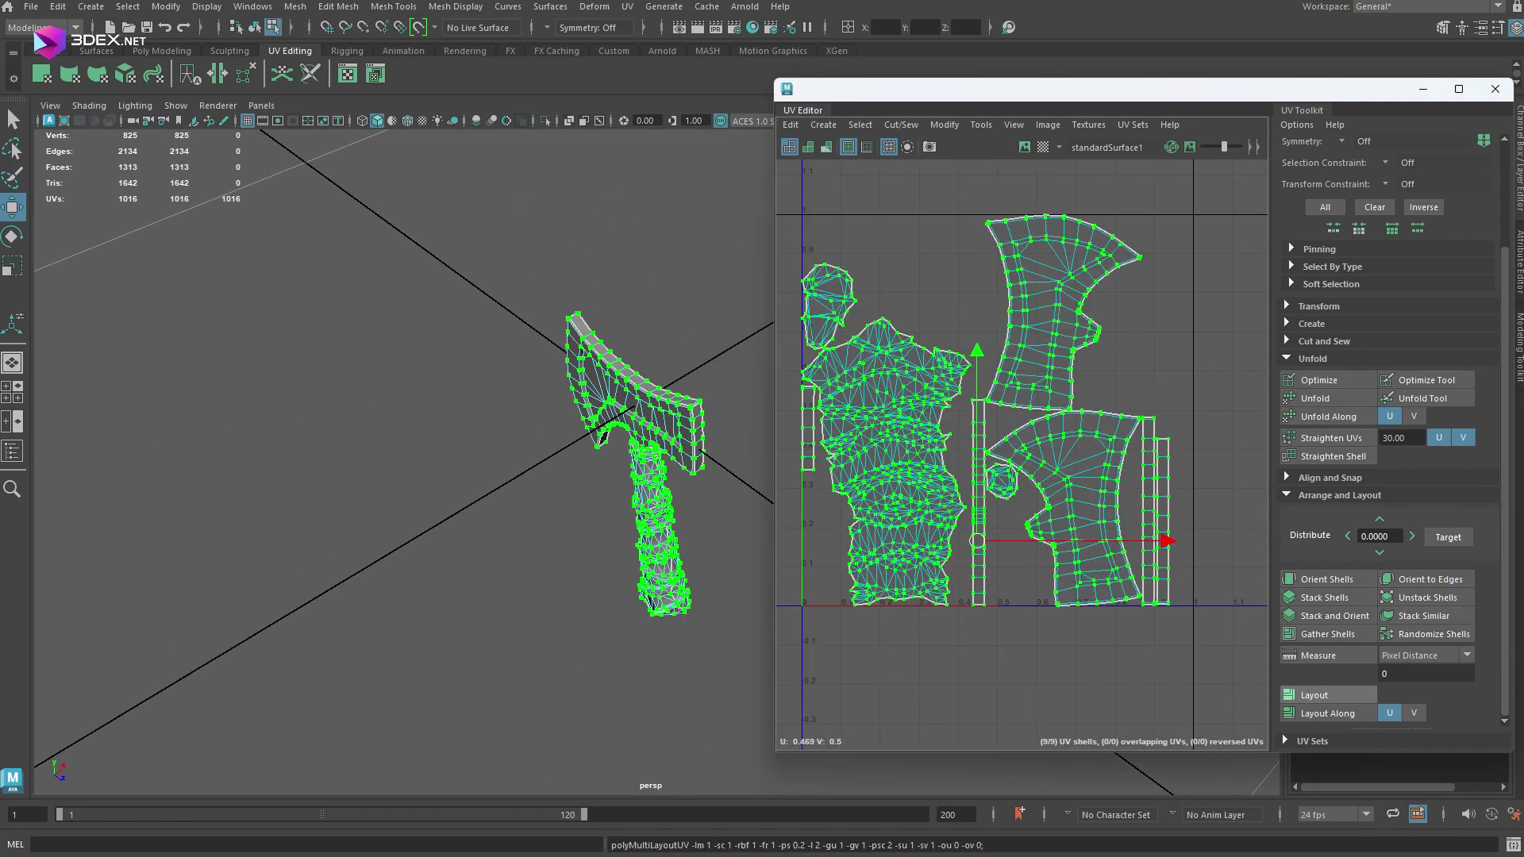
# Rotate one head-side shell 90 degrees, rearrange the neighbouring shells, and scale the whole layout to fit the UV tile.
pyautogui.doubleClick(846, 327)
pyautogui.click(1318, 307)
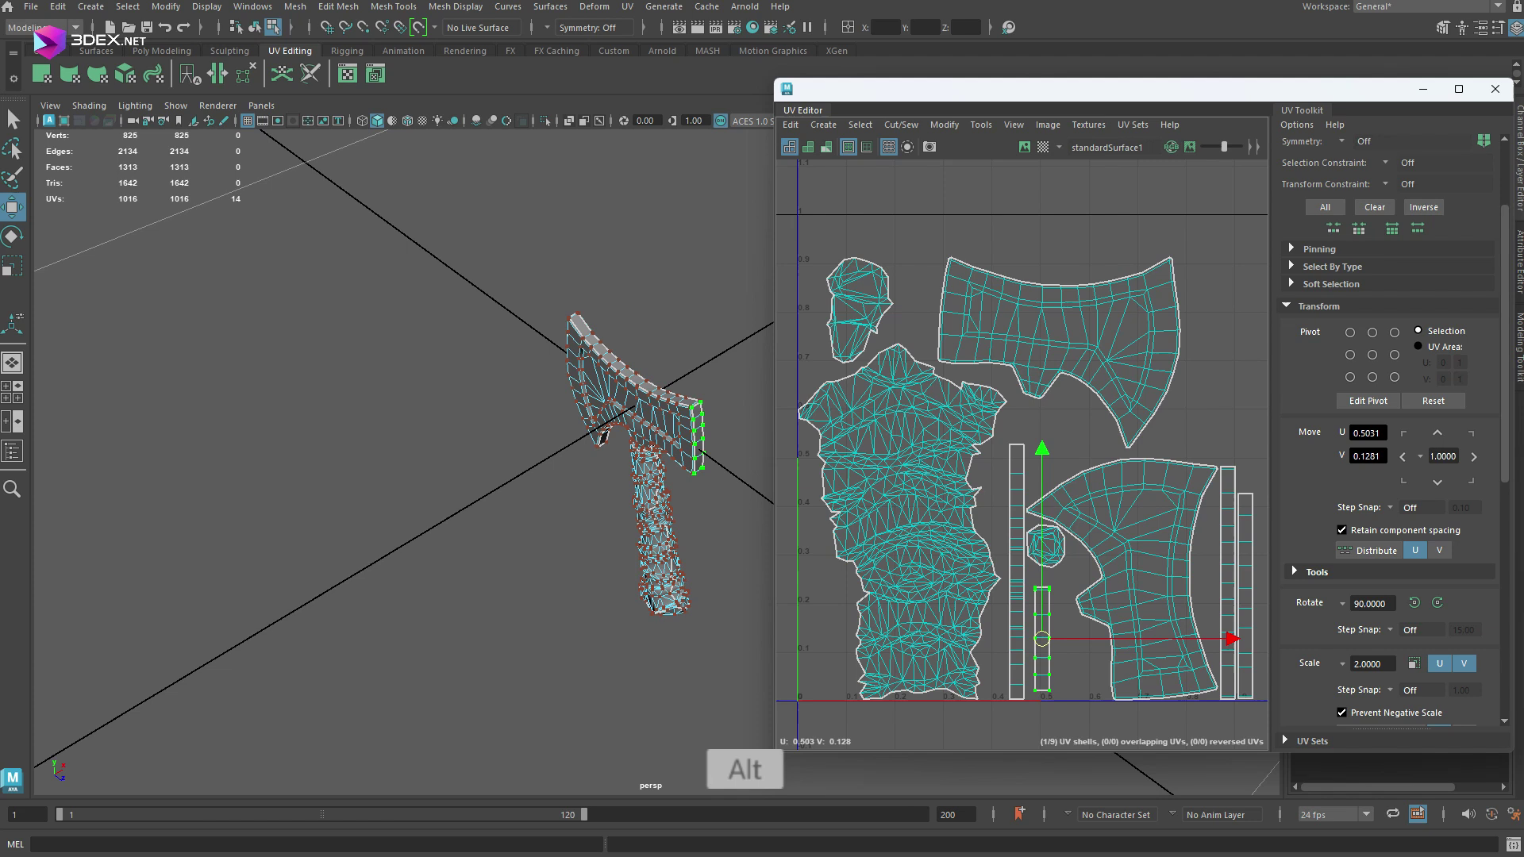
pyautogui.moveTo(806, 231); pyautogui.dragTo(1258, 719)
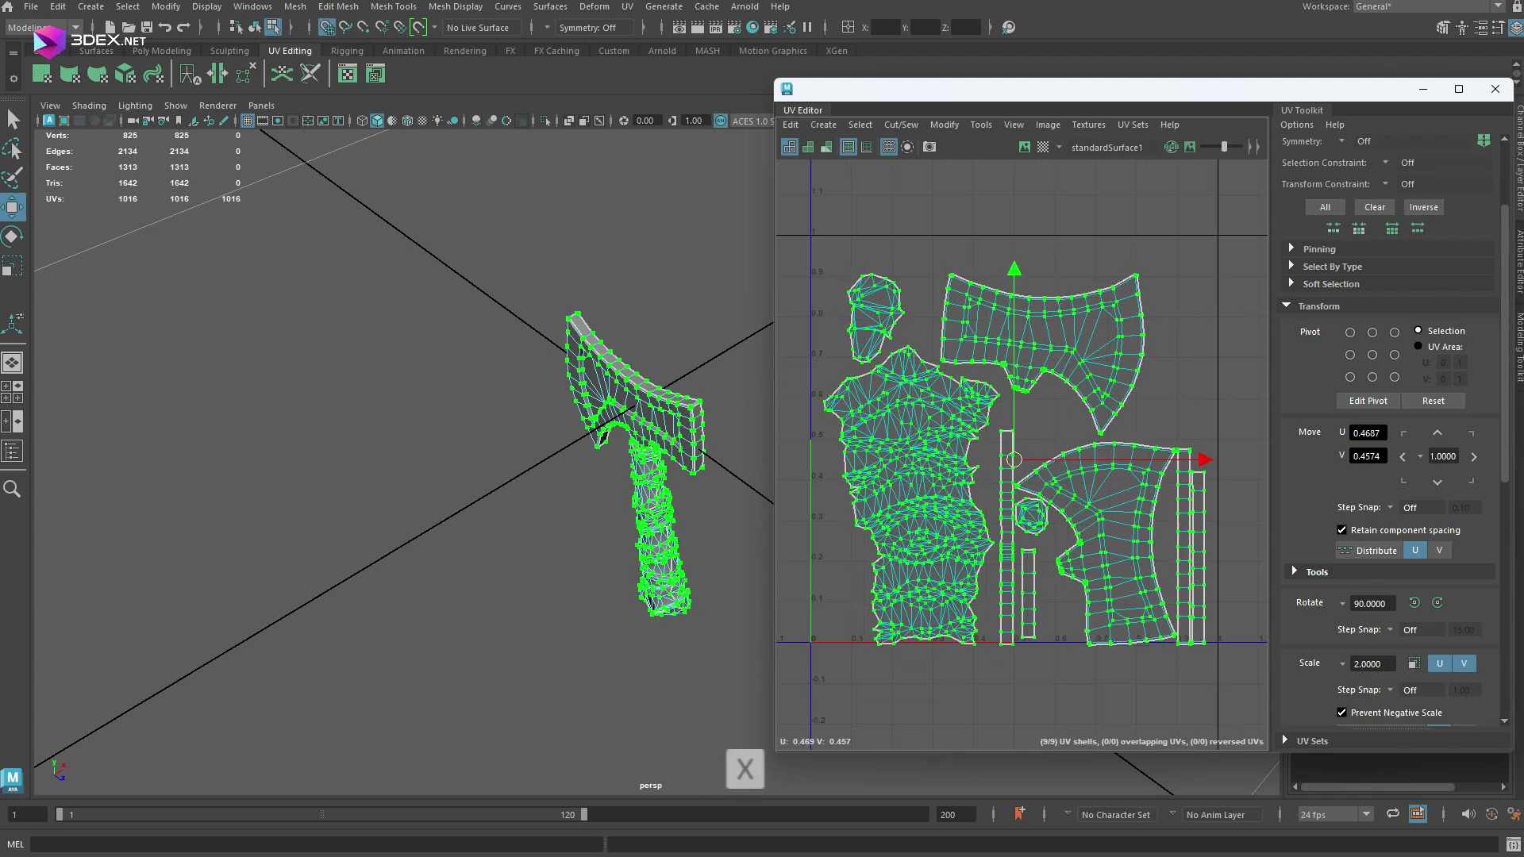
pyautogui.press('r')
pyautogui.moveTo(1014, 439); pyautogui.dragTo(1039, 439)
pyautogui.press('w')
pyautogui.click(1495, 89)
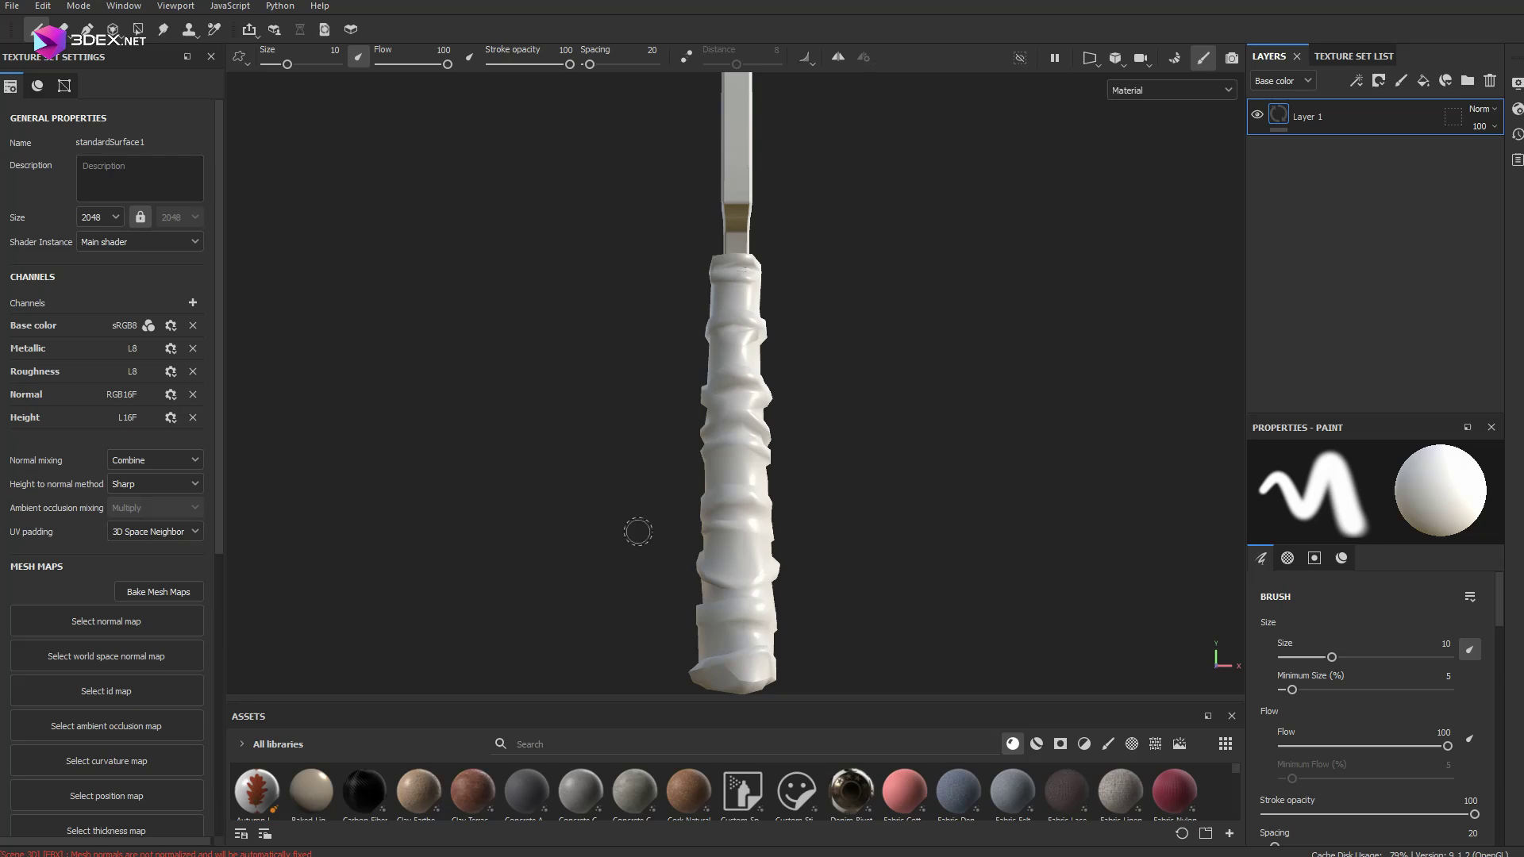
# Switch to Substance 3D Painter and bake the mesh maps at 2048, matched by mesh name, with ID excluded.
pyautogui.keyDown('alt'); pyautogui.moveTo(638, 532); pyautogui.dragTo(817, 419); pyautogui.keyUp('alt')
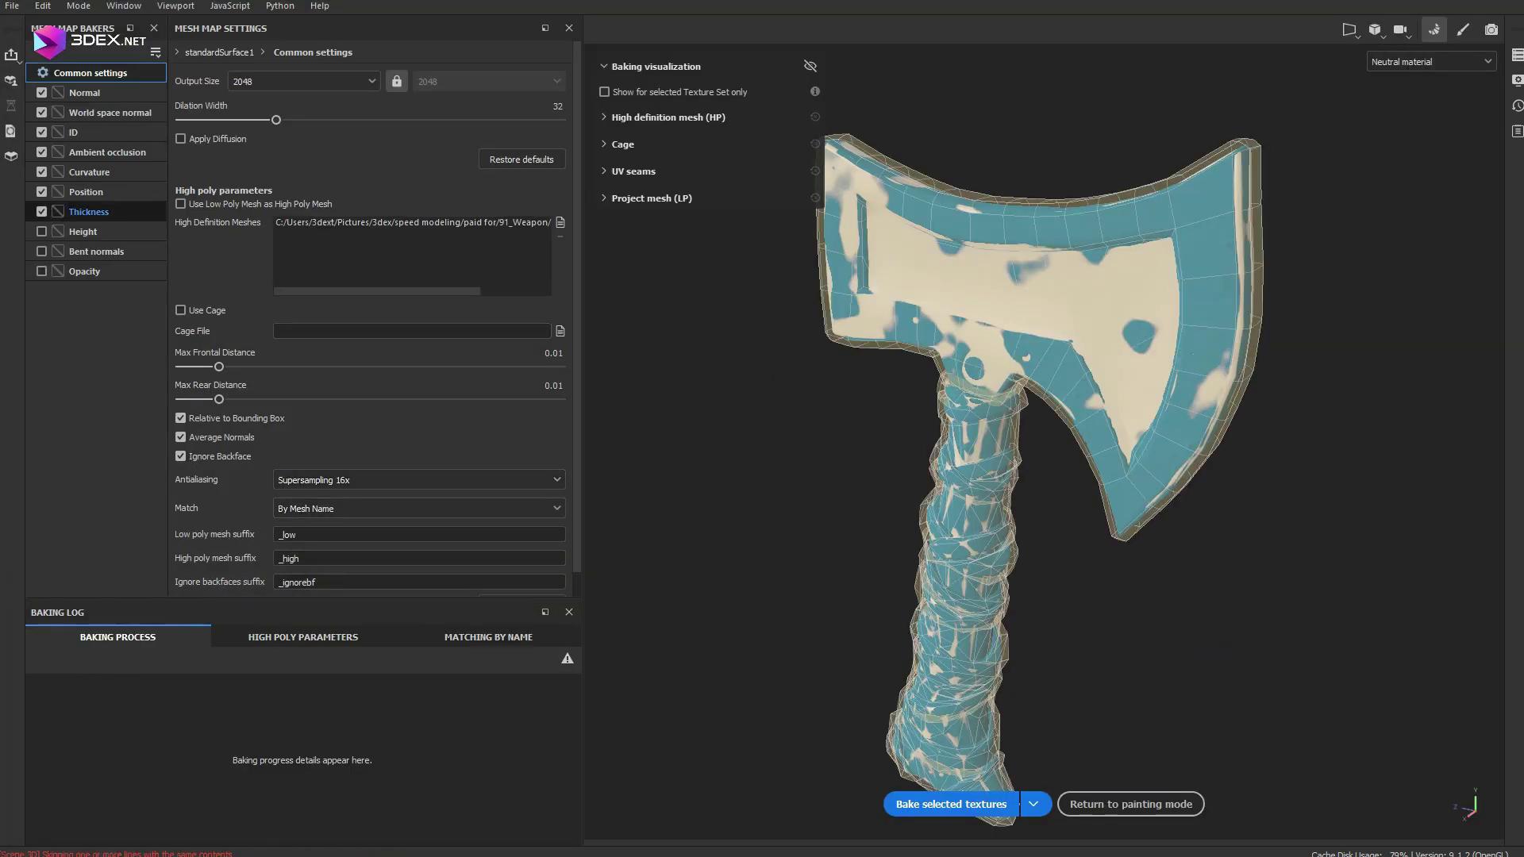
pyautogui.click(89, 211)
pyautogui.click(41, 132)
pyautogui.click(950, 804)
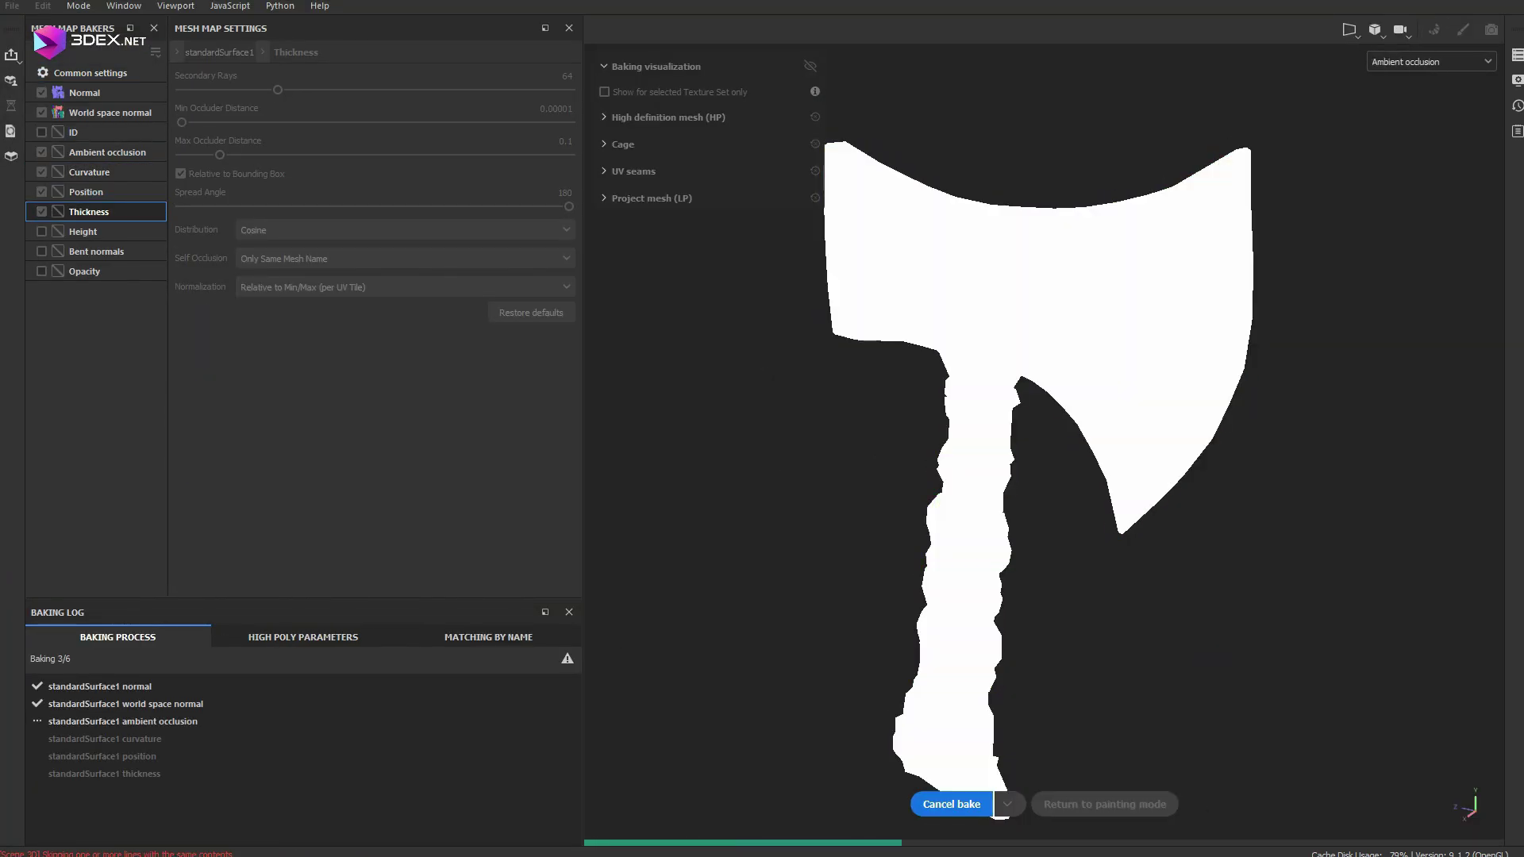
pyautogui.keyDown('alt'); pyautogui.moveTo(1032, 477); pyautogui.dragTo(984, 461); pyautogui.keyUp('alt')
pyautogui.keyDown('alt'); pyautogui.moveTo(984, 460); pyautogui.dragTo(928, 460, button='right'); pyautogui.keyUp('alt')
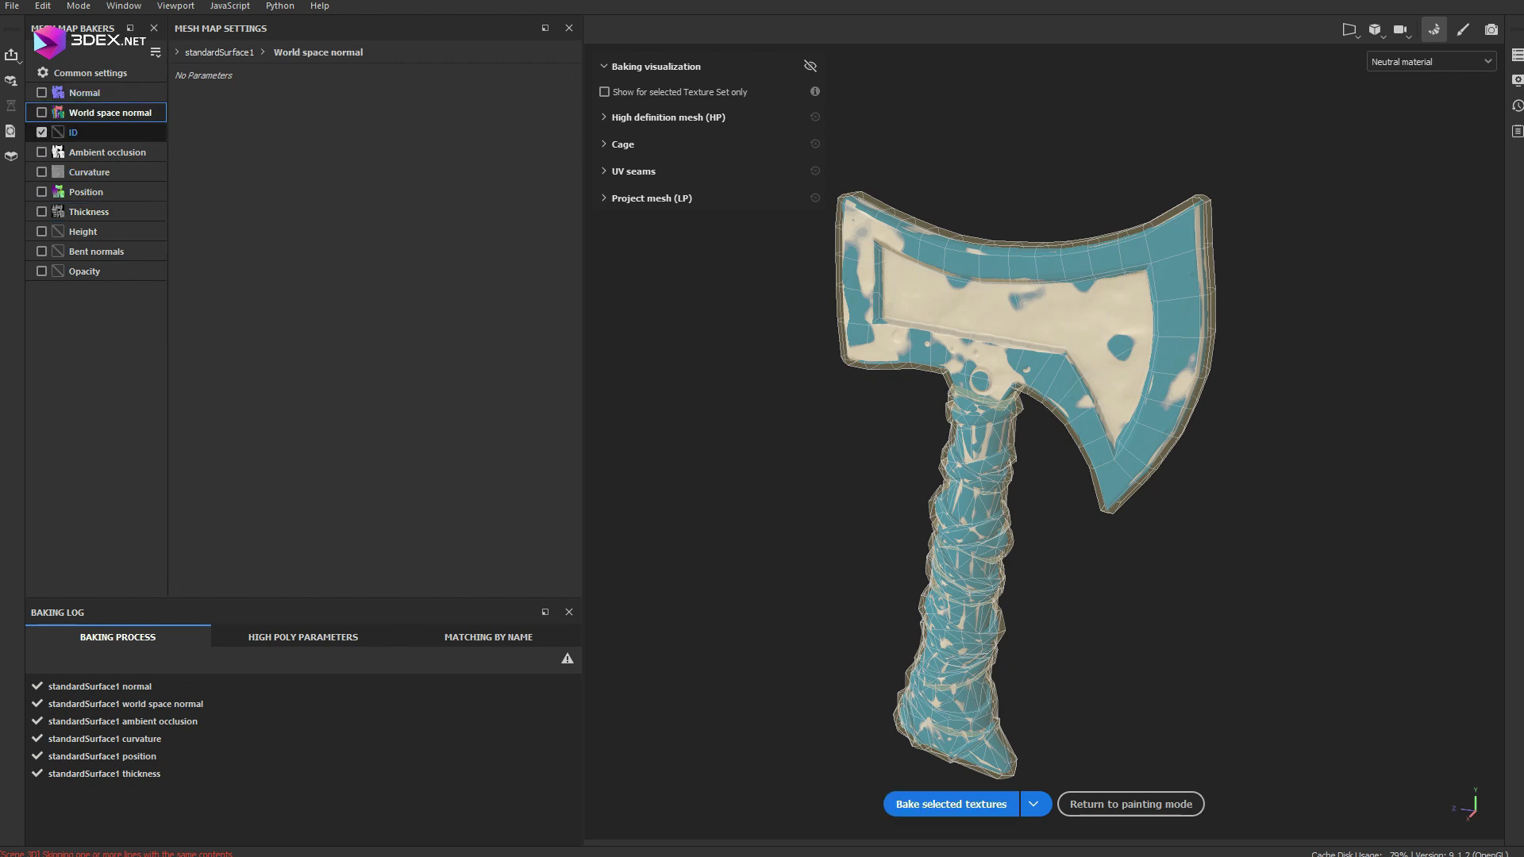
# Change the ID map's colour source, lower the common dilation width and bake the ID map.
pyautogui.click(73, 133)
pyautogui.click(409, 81)
pyautogui.click(273, 101)
pyautogui.click(91, 73)
pyautogui.click(951, 804)
pyautogui.moveTo(277, 120); pyautogui.dragTo(182, 120)
pyautogui.click(951, 804)
pyautogui.keyDown('alt'); pyautogui.moveTo(1000, 477); pyautogui.dragTo(1055, 476, button='right'); pyautogui.keyUp('alt')
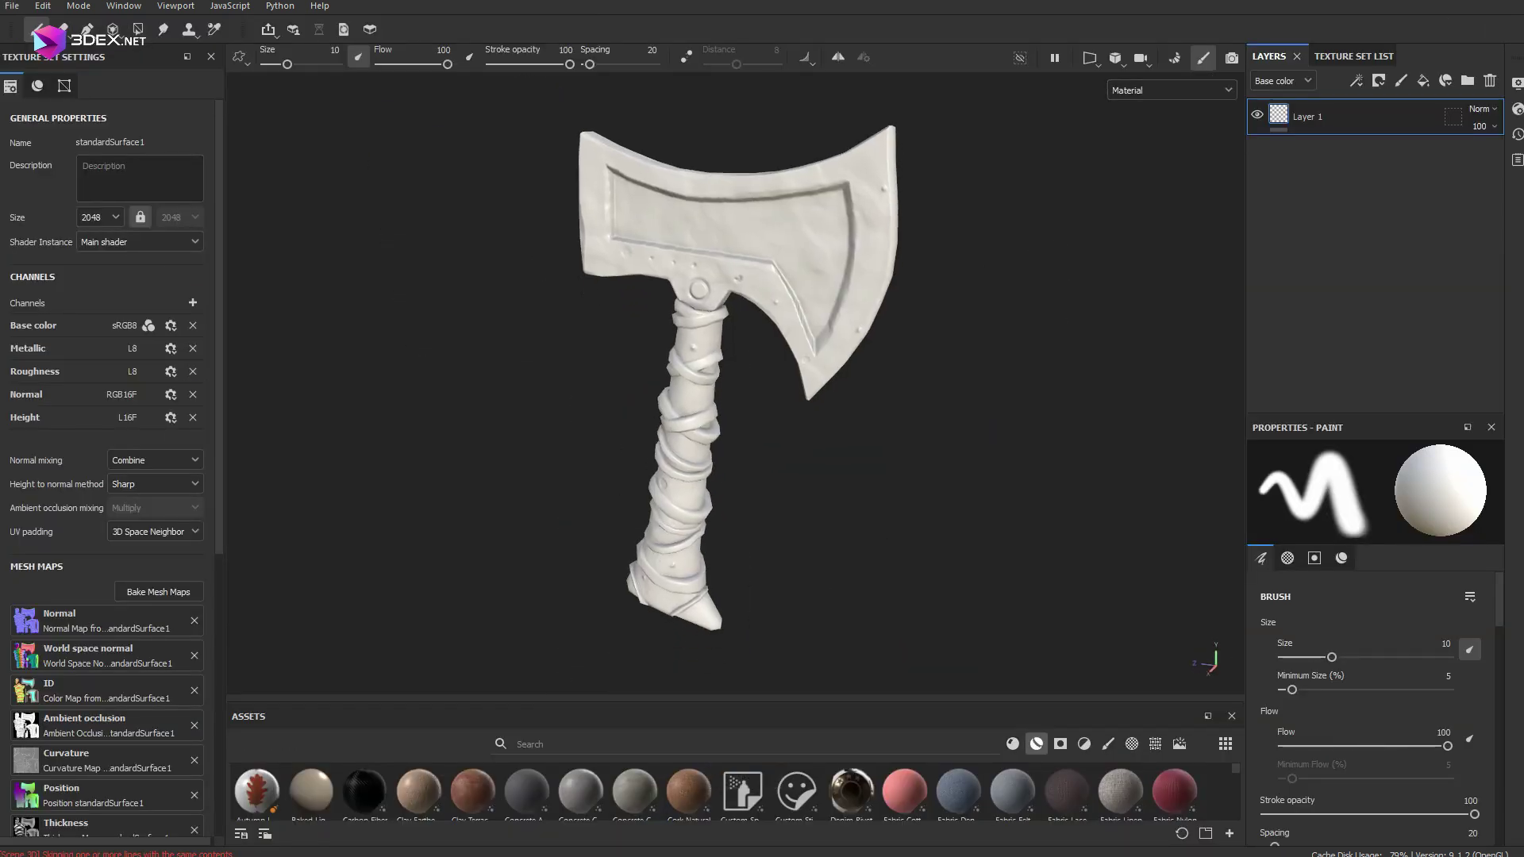
# Add the 3dex_Stylized_Material_2.3.1 smart material to the layer stack and open its Main Base Parameters layer.
pyautogui.moveTo(257, 792); pyautogui.dragTo(1303, 114)
pyautogui.click(1275, 116)
pyautogui.keyDown('alt'); pyautogui.moveTo(953, 460); pyautogui.dragTo(957, 413); pyautogui.keyUp('alt')
pyautogui.click(1351, 250)
pyautogui.scroll(-12, 1377, 651)
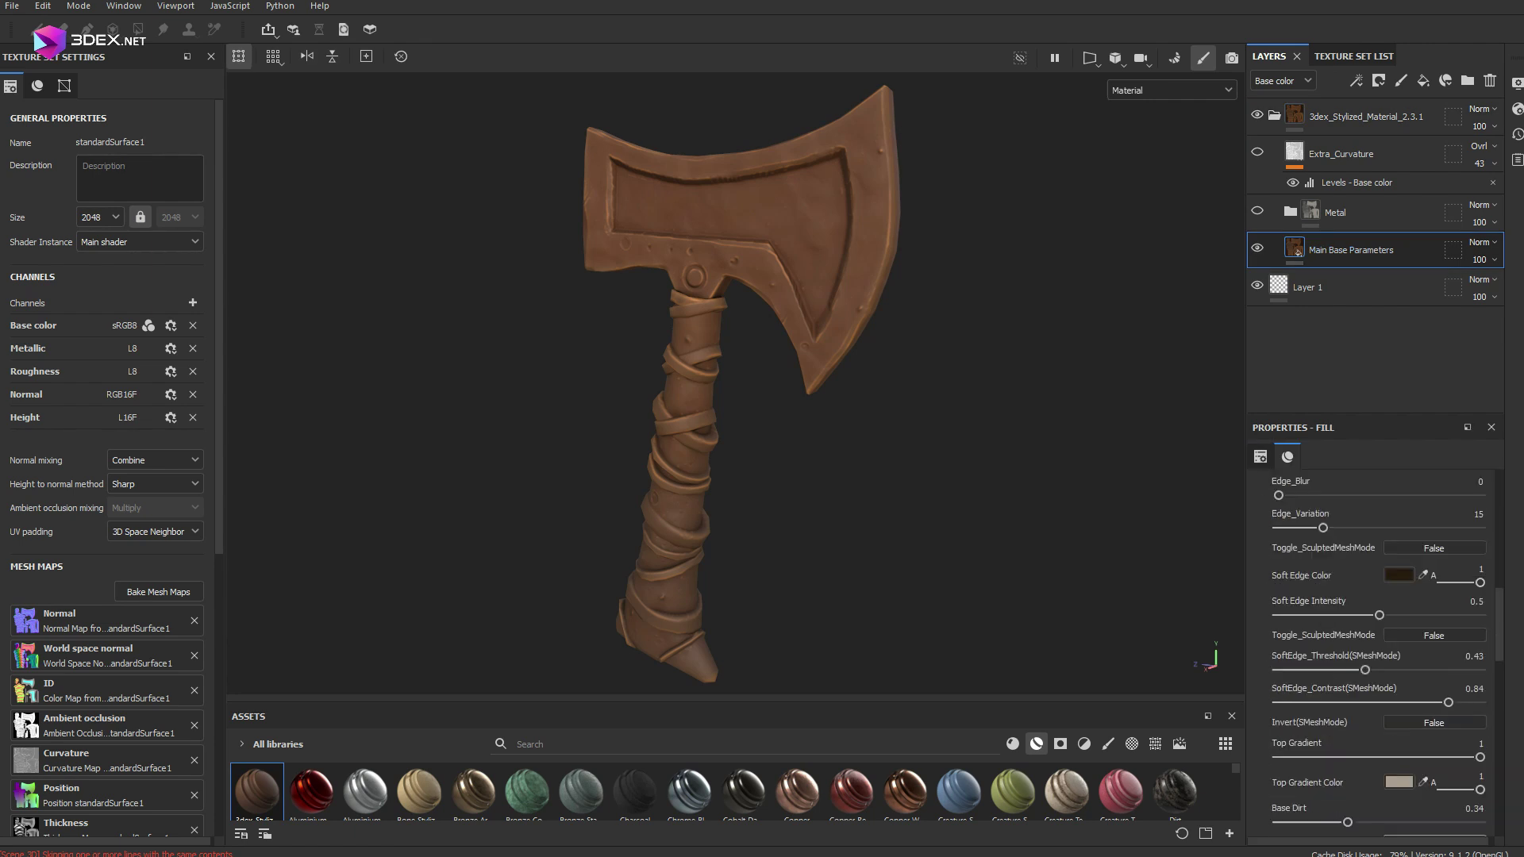
# Set the base layer's Main_Color to a very dark grey and its metallic value to 0.8144.
pyautogui.scroll(12, 1377, 651)
pyautogui.click(1398, 680)
pyautogui.moveTo(1278, 676); pyautogui.dragTo(1063, 319)
pyautogui.click(1000, 519)
pyautogui.click(1188, 320)
pyautogui.scroll(-20, 1377, 651)
pyautogui.moveTo(1387, 661); pyautogui.dragTo(1448, 661)
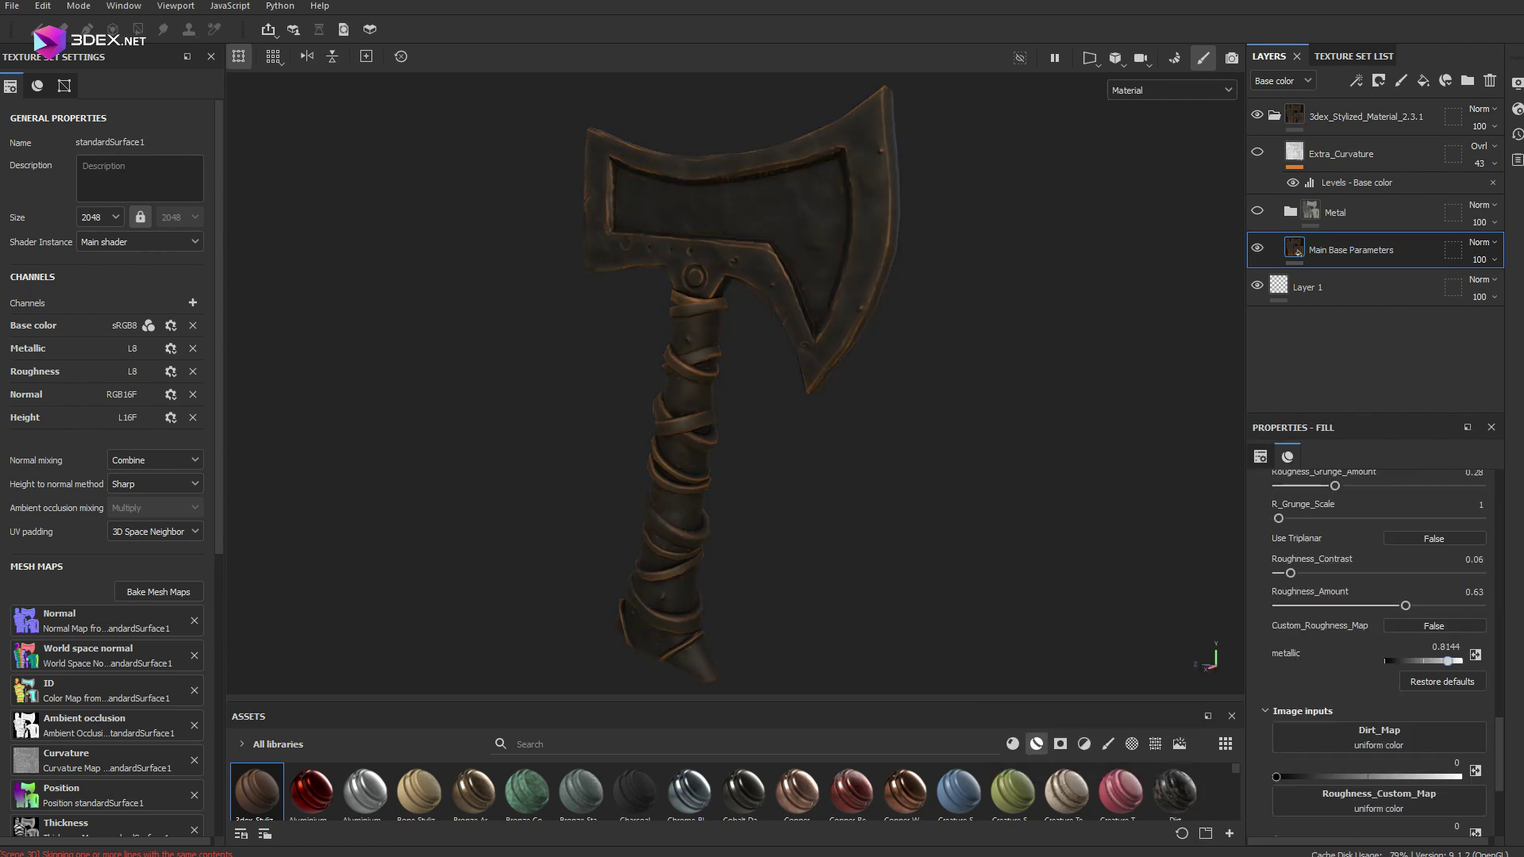
# Rotate the environment lighting to examine the dark metallic material on the head and handle.
pyautogui.keyDown('alt'); pyautogui.moveTo(952, 444); pyautogui.dragTo(964, 468); pyautogui.keyUp('alt')
pyautogui.scroll(1, 873, 445)
pyautogui.keyDown('alt'); pyautogui.moveTo(873, 477); pyautogui.dragTo(885, 413, button='middle'); pyautogui.keyUp('alt')
pyautogui.keyDown('shift'); pyautogui.moveTo(873, 444); pyautogui.dragTo(953, 445, button='right'); pyautogui.keyUp('shift')
pyautogui.scroll(20, 1377, 651)
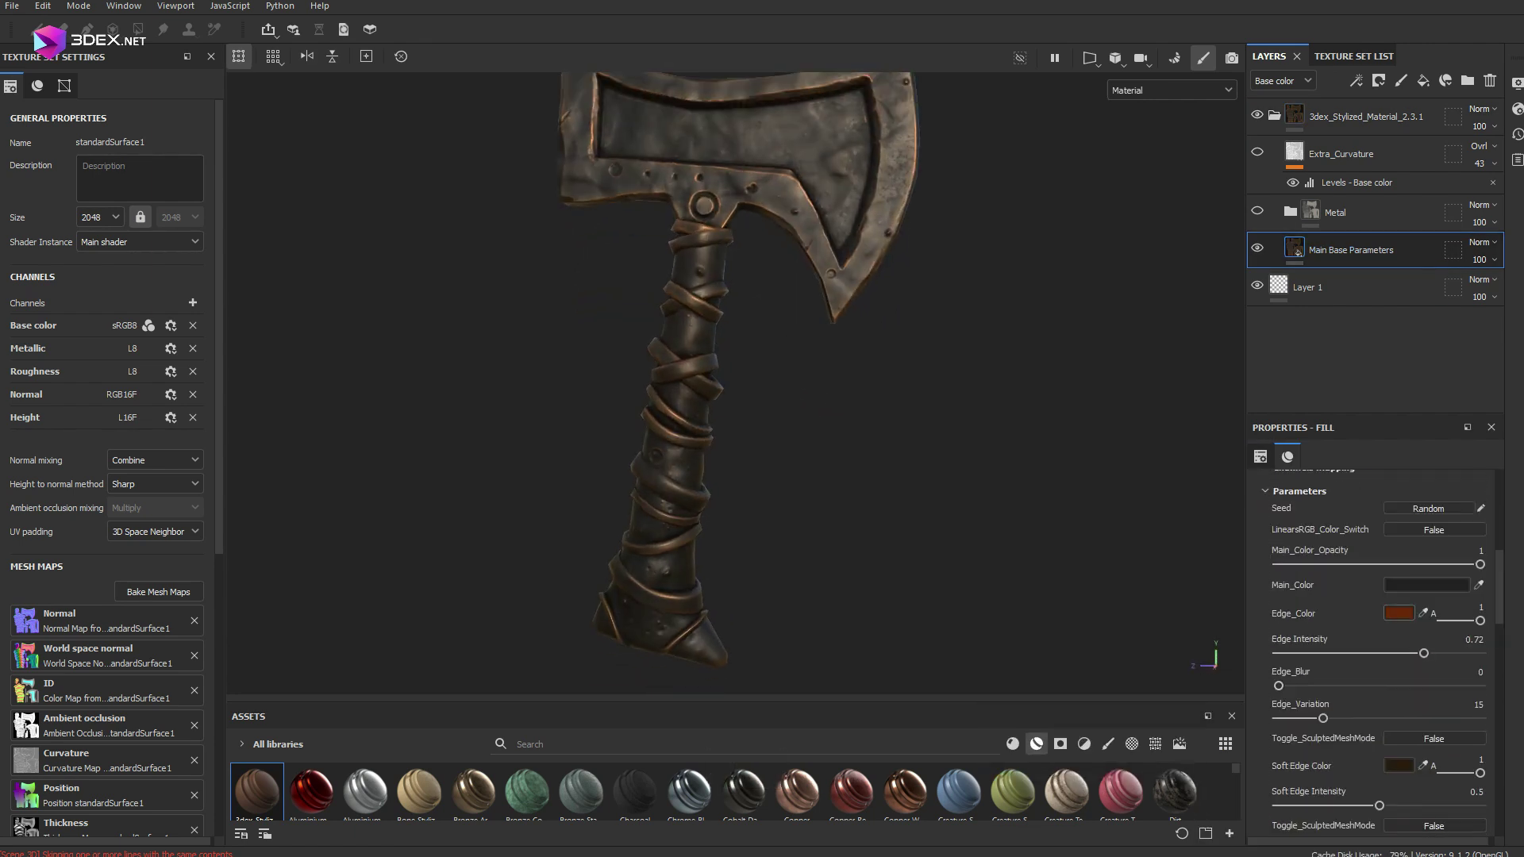
# Set the base layer's Edge_Color to light grey and check it in the base colour and material views.
pyautogui.click(1398, 612)
pyautogui.click(1008, 468)
pyautogui.click(1188, 320)
pyautogui.moveTo(913, 476)
pyautogui.keyDown('alt'); pyautogui.mouseDown()
pyautogui.moveTo(925, 428)
pyautogui.moveTo(925, 484)
pyautogui.moveTo(897, 476)
pyautogui.moveTo(925, 461)
pyautogui.mouseUp(); pyautogui.keyUp('alt')
pyautogui.scroll(3, 873, 445)
pyautogui.scroll(-2, 1423, 558)
pyautogui.press('c')
pyautogui.press('m')
pyautogui.scroll(-3, 873, 445)
pyautogui.scroll(6, 1377, 651)
# Duplicate the Main Base Parameters layer and set the copy's Main_Color to a lighter grey.
pyautogui.click(1351, 250)
pyautogui.hotkey('ctrl', 'd')
pyautogui.scroll(8, 1377, 651)
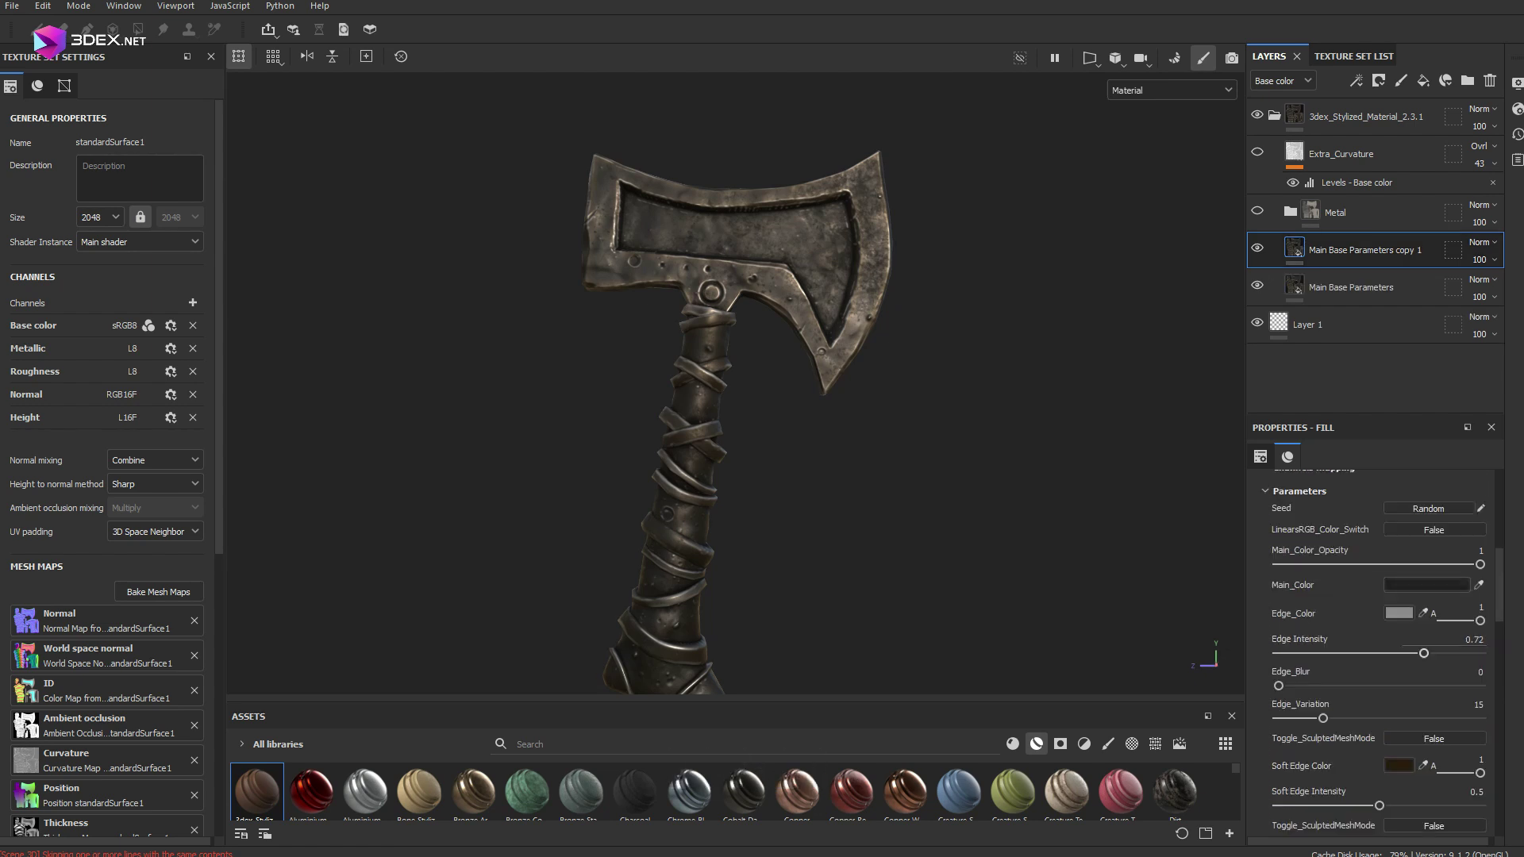
pyautogui.click(1427, 585)
pyautogui.click(997, 478)
# Add a black mask to the light grey copy and polygon-fill the axe head to reveal it there.
pyautogui.rightClick(1351, 248)
pyautogui.click(1333, 264)
pyautogui.press('4')
pyautogui.click(1356, 456)
pyautogui.click(794, 230)
pyautogui.press('1')
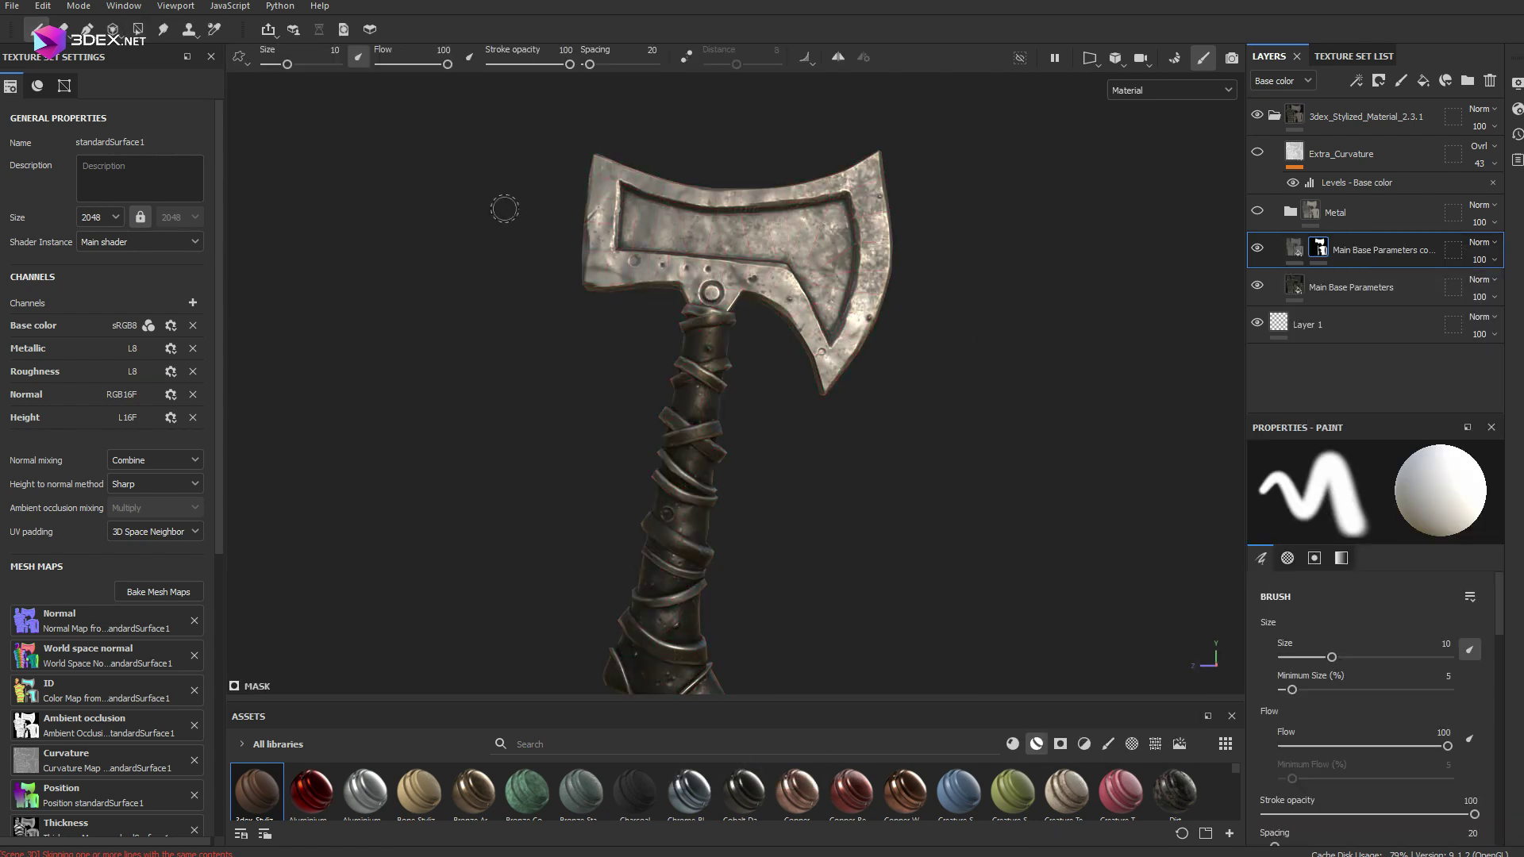
# Enable the soft edge's Toggle_SculptedMeshMode on the head layer and show only the base colour channel.
pyautogui.keyDown('alt'); pyautogui.moveTo(504, 208); pyautogui.dragTo(532, 195); pyautogui.keyUp('alt')
pyautogui.keyDown('shift'); pyautogui.moveTo(532, 195); pyautogui.dragTo(762, 203, button='right'); pyautogui.keyUp('shift')
pyautogui.click(1295, 248)
pyautogui.keyDown('alt'); pyautogui.moveTo(937, 444); pyautogui.dragTo(956, 420); pyautogui.keyUp('alt')
pyautogui.click(1426, 732)
pyautogui.click(1188, 319)
pyautogui.scroll(-4, 1377, 659)
pyautogui.press('c')
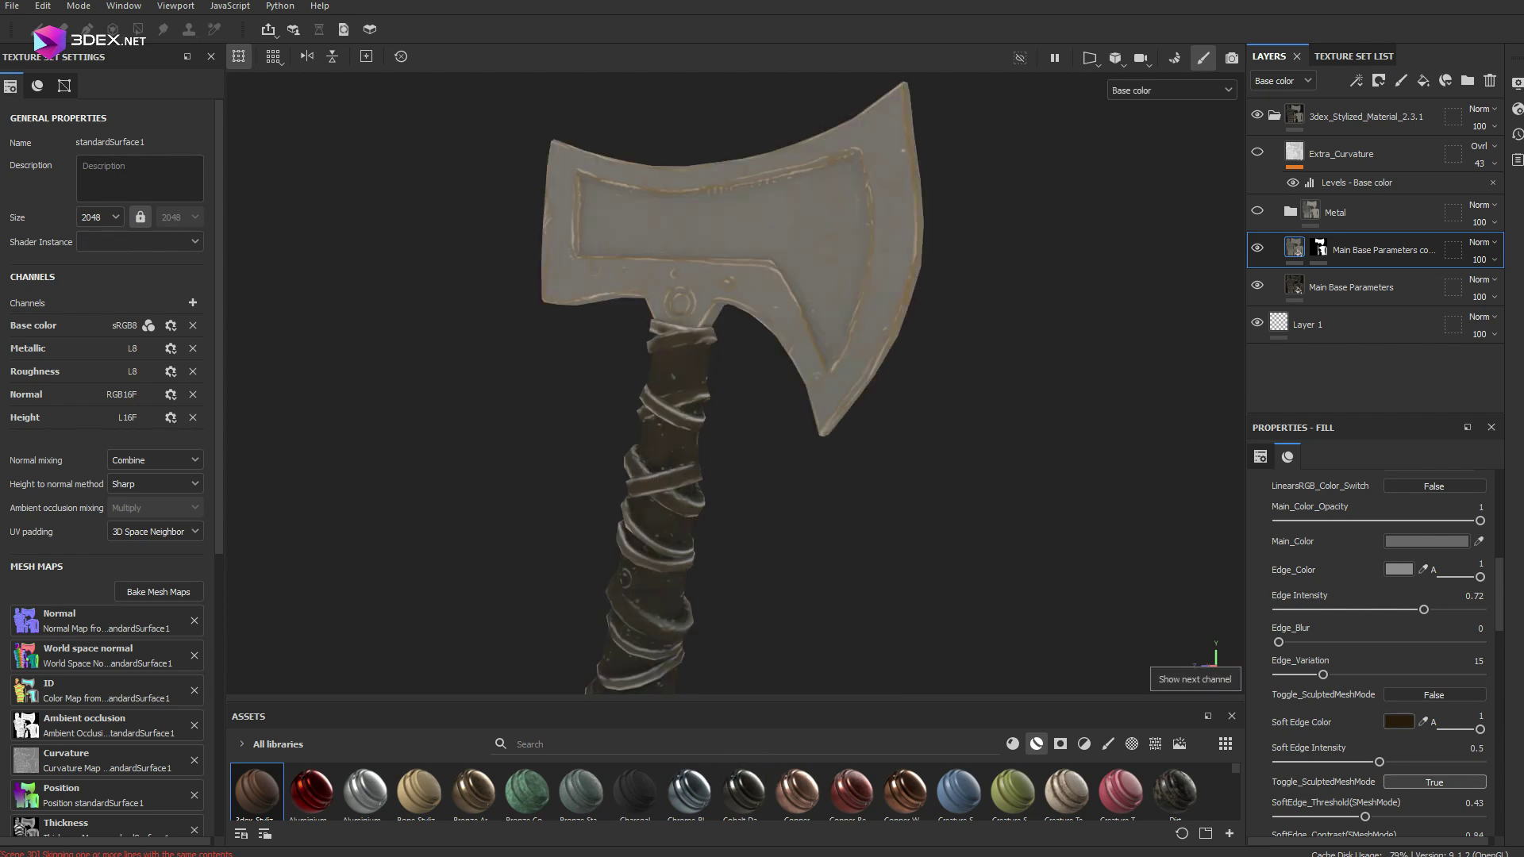
# Set the head layer's Soft Edge Color to dark grey, comparing tones in the base colour and material views.
pyautogui.click(1399, 722)
pyautogui.click(995, 473)
pyautogui.scroll(2, 794, 396)
pyautogui.keyDown('alt'); pyautogui.moveTo(913, 444); pyautogui.dragTo(857, 514, button='middle'); pyautogui.keyUp('alt')
pyautogui.press('m')
pyautogui.click(993, 538)
pyautogui.press('c')
pyautogui.keyDown('alt'); pyautogui.moveTo(913, 445); pyautogui.dragTo(849, 469); pyautogui.keyUp('alt')
pyautogui.click(993, 477)
pyautogui.press('m')
pyautogui.keyDown('shift'); pyautogui.moveTo(849, 468); pyautogui.dragTo(817, 468, button='right'); pyautogui.keyUp('shift')
pyautogui.keyDown('alt'); pyautogui.moveTo(817, 468); pyautogui.dragTo(762, 445); pyautogui.keyUp('alt')
pyautogui.press('c')
pyautogui.click(995, 468)
pyautogui.press('m')
pyautogui.keyDown('alt'); pyautogui.moveTo(857, 476); pyautogui.dragTo(864, 409, button='middle'); pyautogui.keyUp('alt')
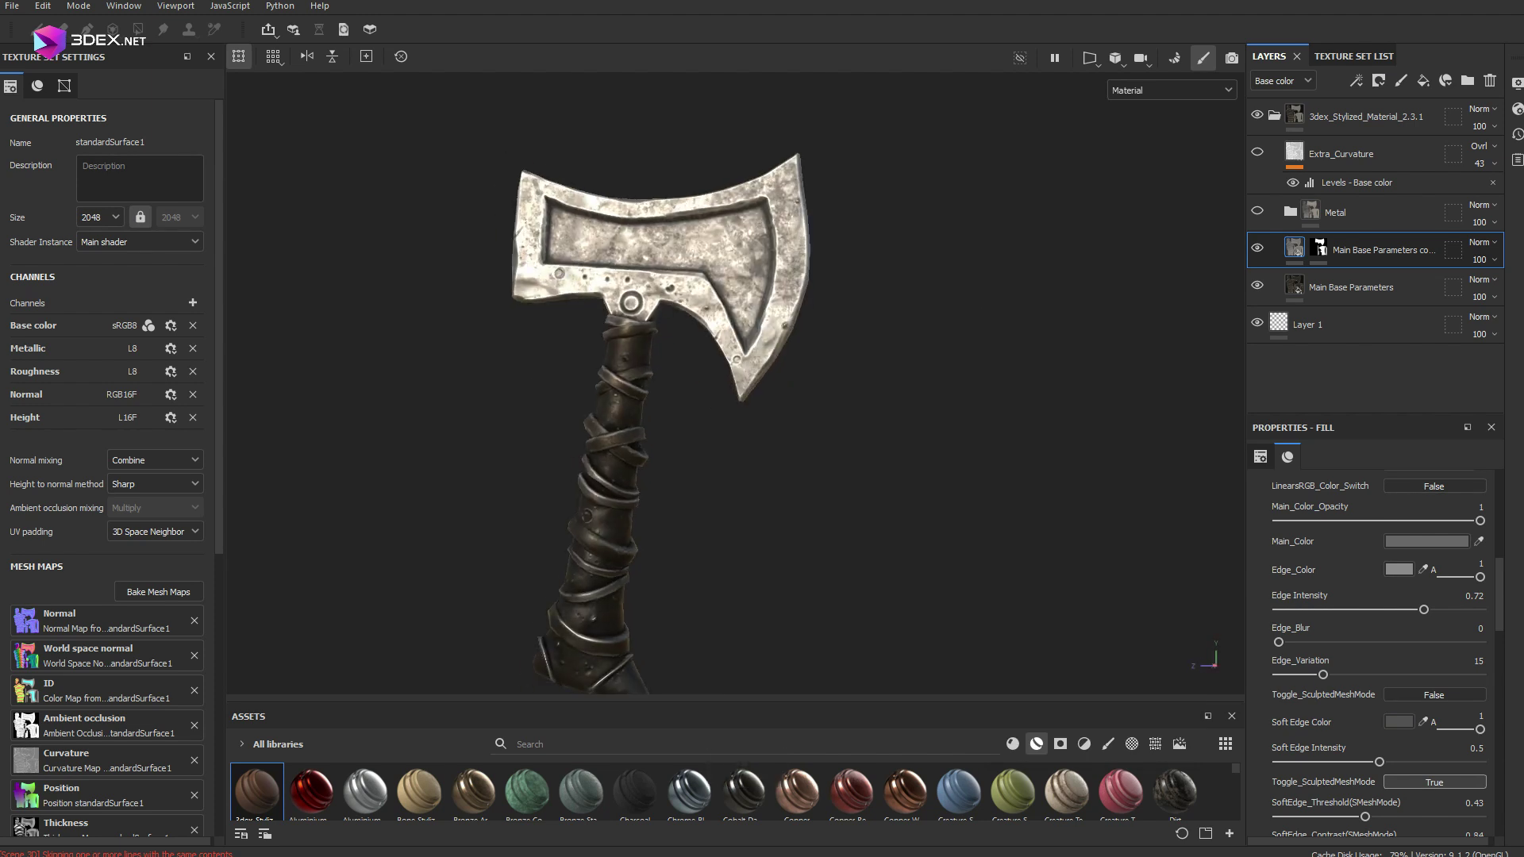
# Lower the head layer's roughness grunge amount to 0.34 and check the metal surface.
pyautogui.scroll(2, 864, 408)
pyautogui.moveTo(1361, 776); pyautogui.dragTo(1348, 775)
pyautogui.moveTo(897, 476)
pyautogui.keyDown('alt'); pyautogui.mouseDown()
pyautogui.moveTo(801, 476)
pyautogui.moveTo(881, 473)
pyautogui.mouseUp(); pyautogui.keyUp('alt')
pyautogui.scroll(-2, 802, 476)
pyautogui.scroll(3, 881, 472)
pyautogui.scroll(-2, 873, 468)
pyautogui.keyDown('alt'); pyautogui.moveTo(873, 468); pyautogui.dragTo(901, 389, button='middle'); pyautogui.keyUp('alt')
# Duplicate the dark base layer and set the copy's Main_Color to dark red 6C2719.
pyautogui.hotkey('ctrl', 'd')
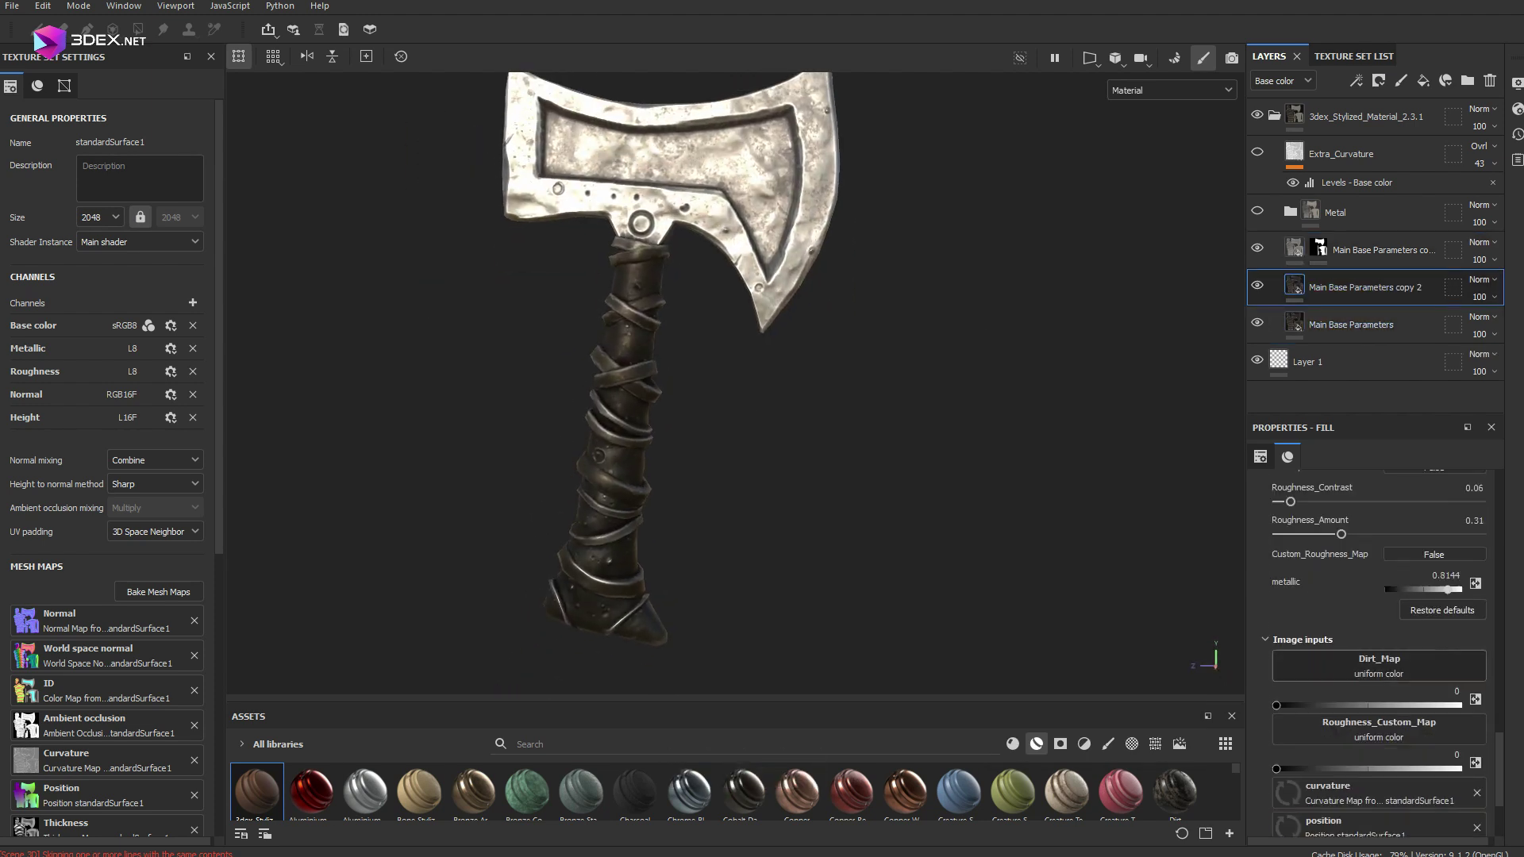
pyautogui.scroll(6, 1433, 628)
pyautogui.click(1426, 609)
pyautogui.click(1125, 466)
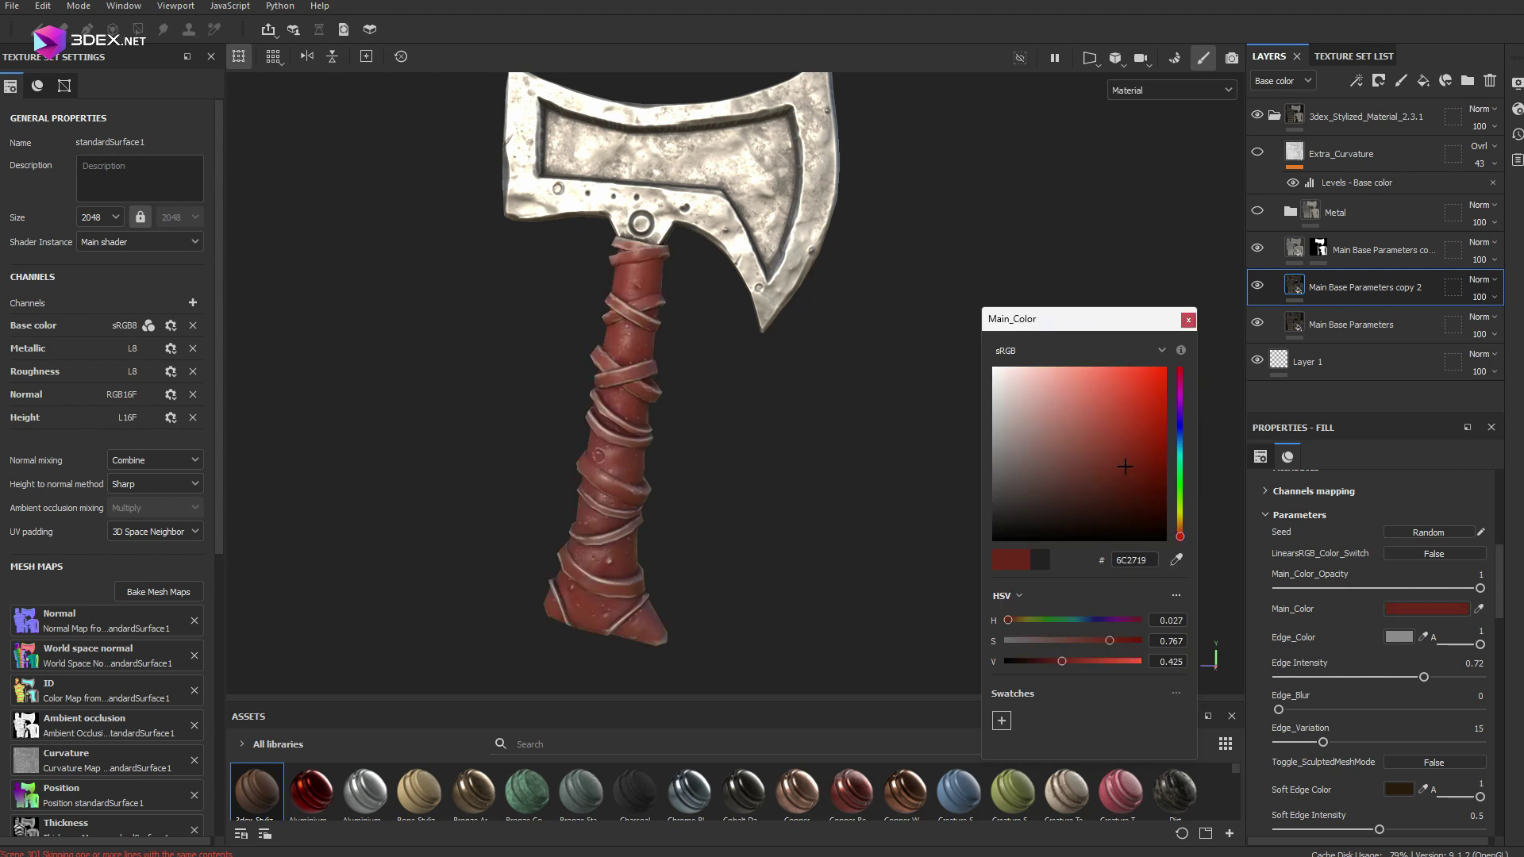
# Mask the red layer to the handle's wrapped straps using a black mask with a color selection of their ID colour.
pyautogui.rightClick(1350, 287)
pyautogui.click(1385, 313)
pyautogui.rightClick(1318, 285)
pyautogui.click(1381, 852)
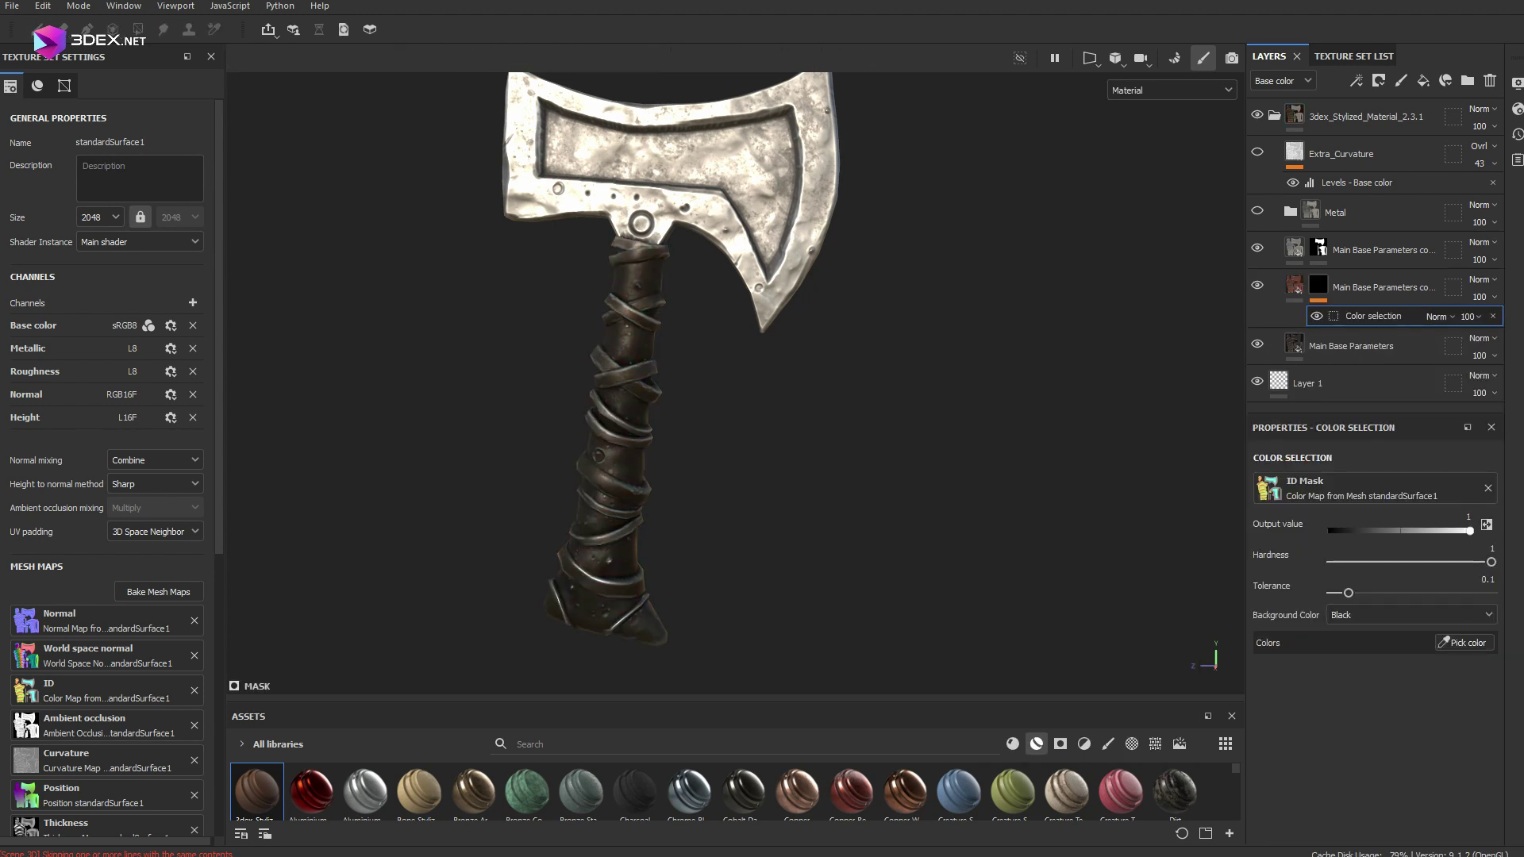
pyautogui.click(1463, 640)
pyautogui.scroll(4, 635, 381)
pyautogui.click(623, 381)
# Set the strap layer's Edge_Color to near-black brown 0D0501.
pyautogui.click(1294, 285)
pyautogui.click(1398, 759)
pyautogui.click(1127, 462)
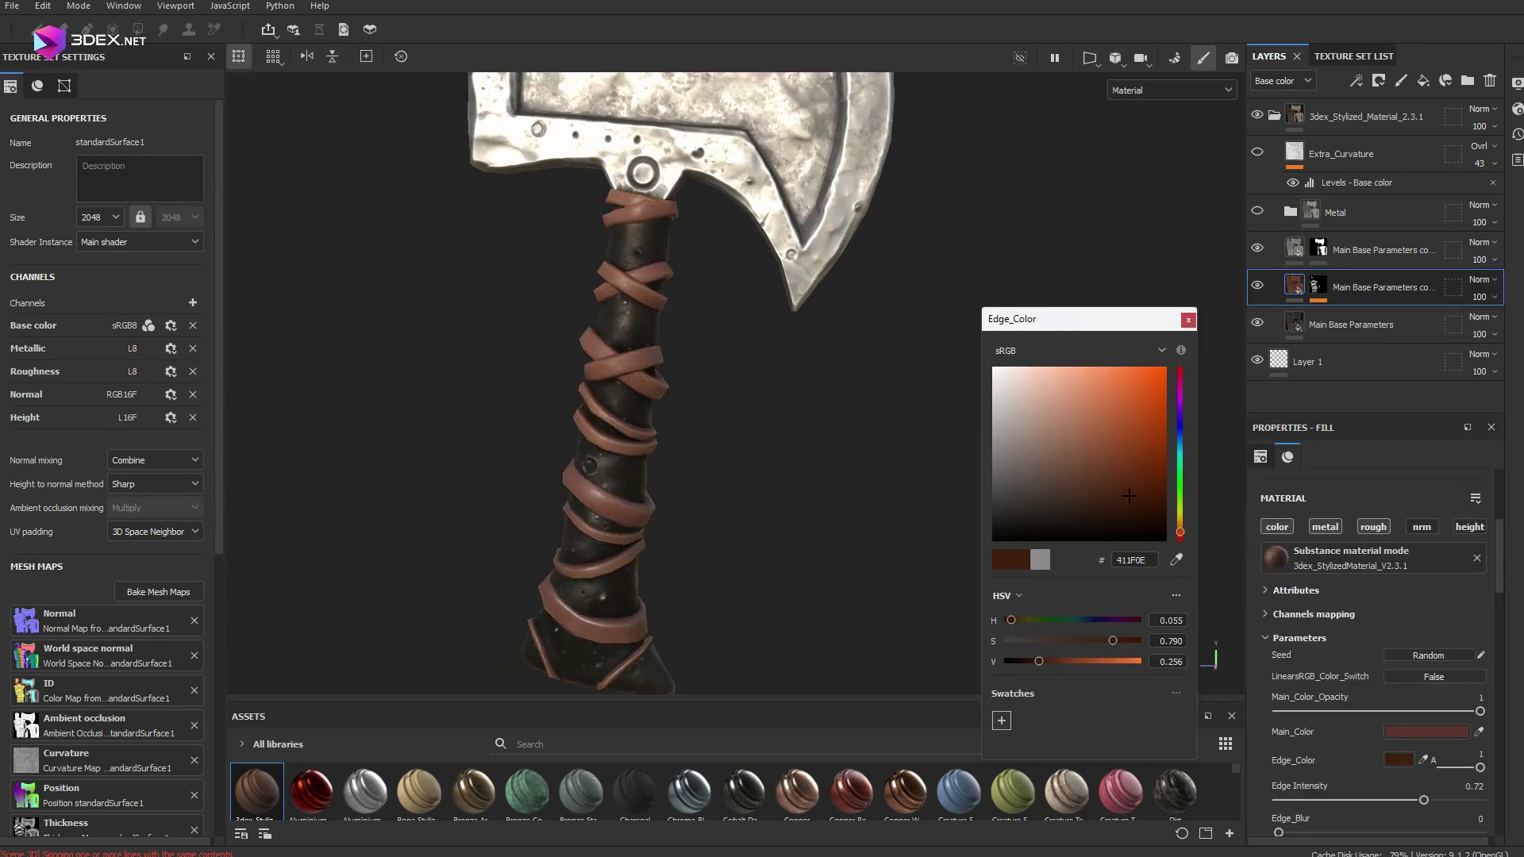
pyautogui.scroll(4, 648, 421)
pyautogui.press('m')
pyautogui.scroll(-4, 651, 326)
pyautogui.press('m')
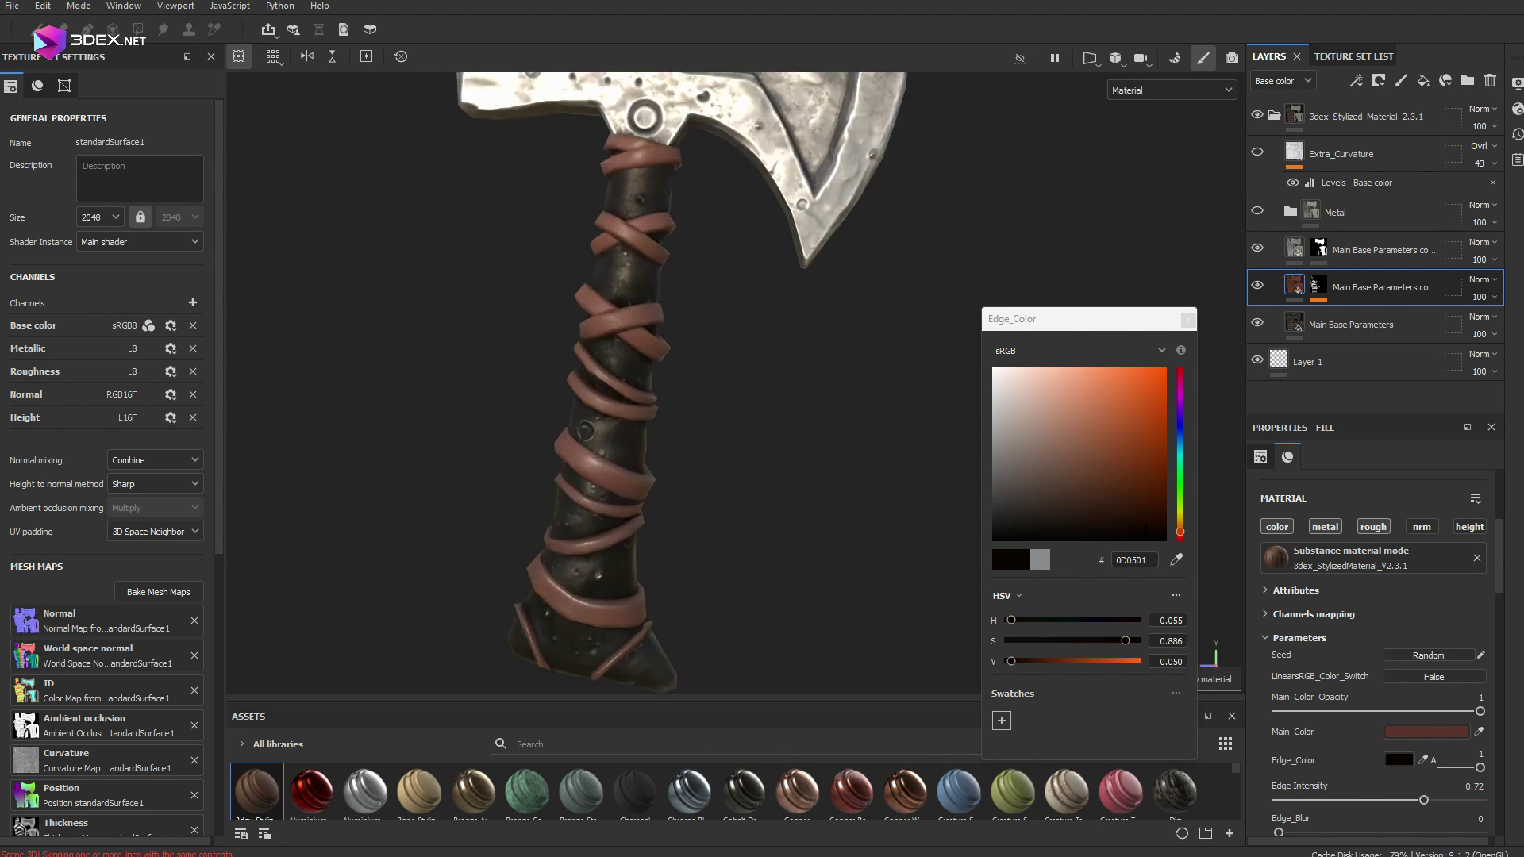
pyautogui.keyDown('alt'); pyautogui.moveTo(651, 437); pyautogui.dragTo(682, 444, button='right'); pyautogui.keyUp('alt')
pyautogui.click(1188, 319)
# Set the strap layer's metallic value to 0 and raise its Roughness_Amount past 0.48.
pyautogui.scroll(-10, 1379, 651)
pyautogui.moveTo(1342, 705); pyautogui.dragTo(1376, 705)
pyautogui.keyDown('alt'); pyautogui.moveTo(778, 445); pyautogui.dragTo(762, 349); pyautogui.keyUp('alt')
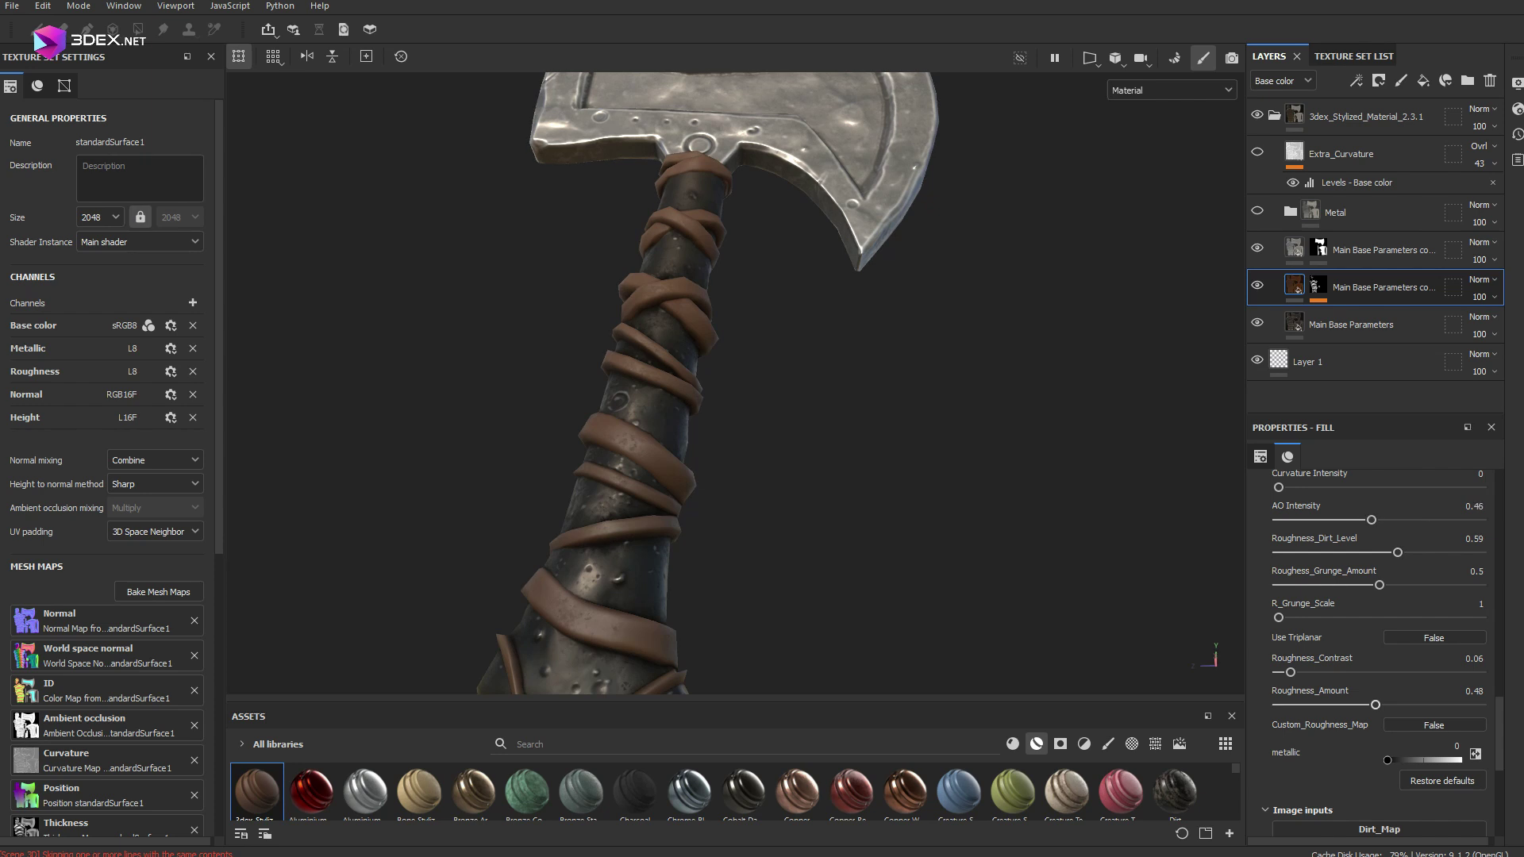
pyautogui.moveTo(1375, 705); pyautogui.dragTo(1390, 705)
pyautogui.keyDown('alt'); pyautogui.moveTo(762, 396); pyautogui.dragTo(770, 429); pyautogui.keyUp('alt')
pyautogui.keyDown('alt'); pyautogui.moveTo(770, 429); pyautogui.dragTo(667, 428, button='right'); pyautogui.keyUp('alt')
pyautogui.keyDown('alt'); pyautogui.moveTo(667, 429); pyautogui.dragTo(722, 421); pyautogui.keyUp('alt')
pyautogui.keyDown('alt'); pyautogui.moveTo(722, 420); pyautogui.dragTo(635, 421, button='right'); pyautogui.keyUp('alt')
pyautogui.keyDown('alt'); pyautogui.moveTo(635, 421); pyautogui.dragTo(627, 485, button='middle'); pyautogui.keyUp('alt')
pyautogui.keyDown('alt'); pyautogui.moveTo(627, 484); pyautogui.dragTo(691, 484, button='right'); pyautogui.keyUp('alt')
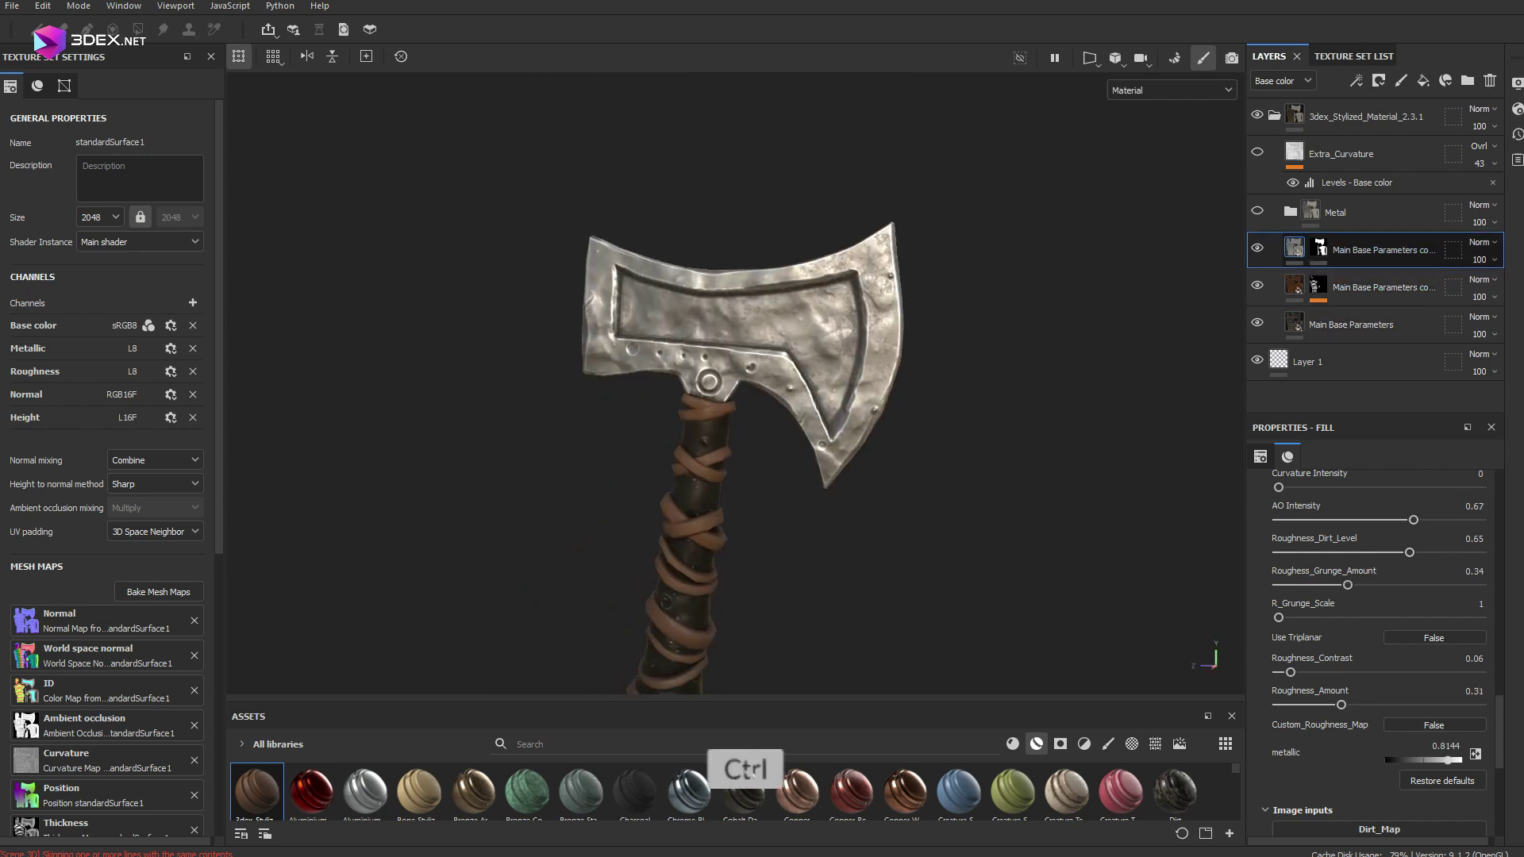
# Duplicate the axe head's metal layer and set the copy's Main_Color to bright teal.
pyautogui.hotkey('ctrl', 'd')
pyautogui.scroll(15, 1379, 635)
pyautogui.click(1426, 636)
pyautogui.click(1179, 466)
pyautogui.click(1103, 438)
pyautogui.click(1189, 320)
# Replace the teal layer's mask with a black mask and color selection limited to the head's recessed panel.
pyautogui.rightClick(1317, 242)
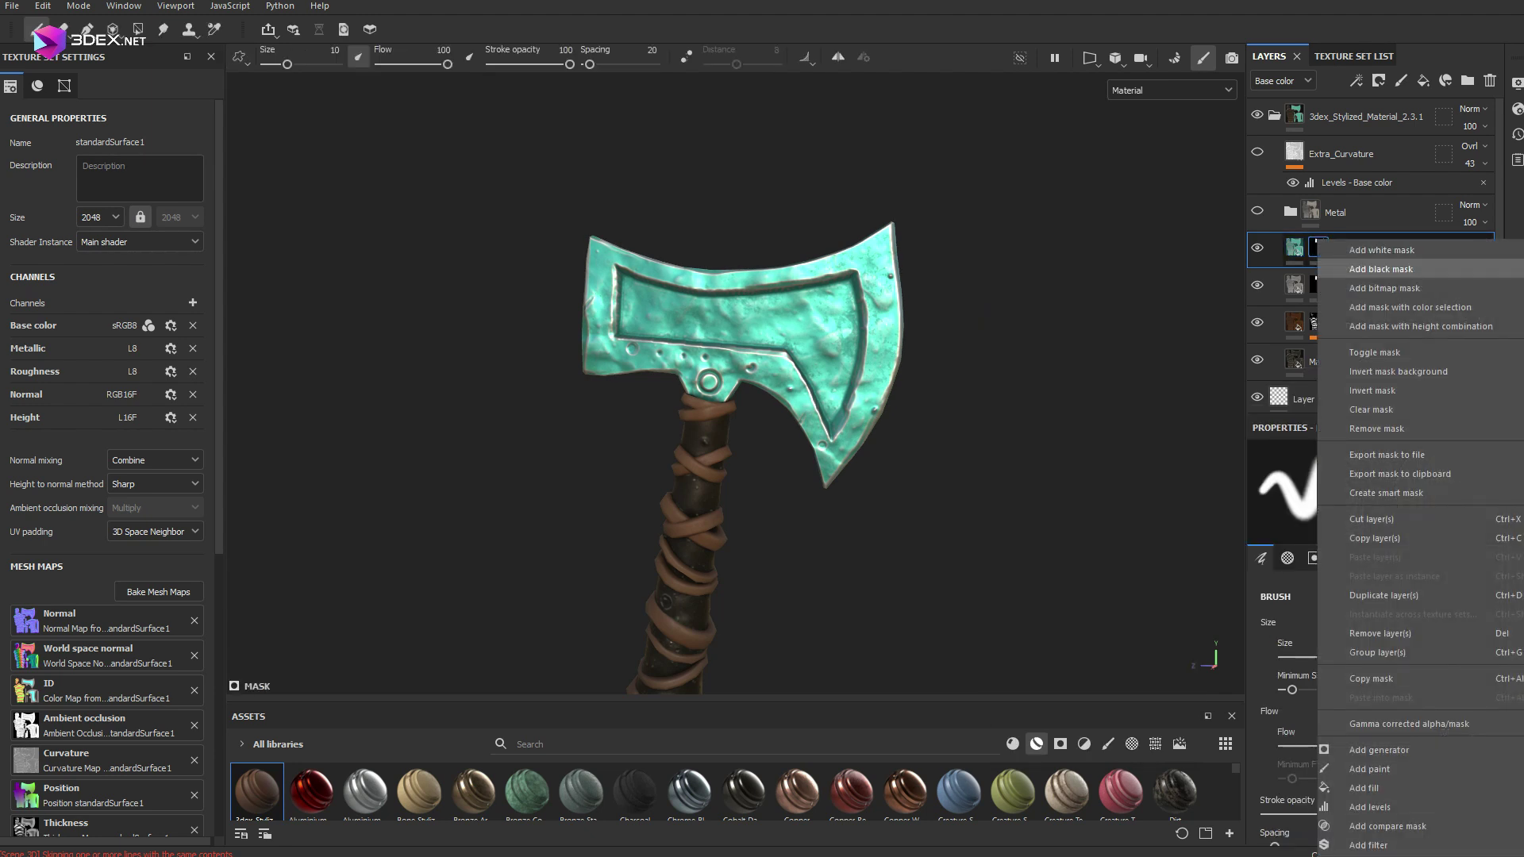
pyautogui.click(1378, 267)
pyautogui.rightClick(1323, 244)
pyautogui.click(1377, 845)
pyautogui.click(1463, 642)
pyautogui.click(809, 326)
pyautogui.keyDown('alt'); pyautogui.moveTo(714, 381); pyautogui.dragTo(778, 381, button='right'); pyautogui.keyUp('alt')
pyautogui.keyDown('alt'); pyautogui.moveTo(777, 381); pyautogui.dragTo(762, 389); pyautogui.keyUp('alt')
pyautogui.moveTo(762, 389)
pyautogui.keyDown('alt'); pyautogui.mouseDown(button='right')
pyautogui.moveTo(667, 389)
pyautogui.moveTo(777, 389)
pyautogui.mouseUp(button='right'); pyautogui.keyUp('alt')
# Add a new fill layer with a black mask and put a fill effect in that mask.
pyautogui.click(1423, 81)
pyautogui.rightClick(1300, 248)
pyautogui.click(1363, 278)
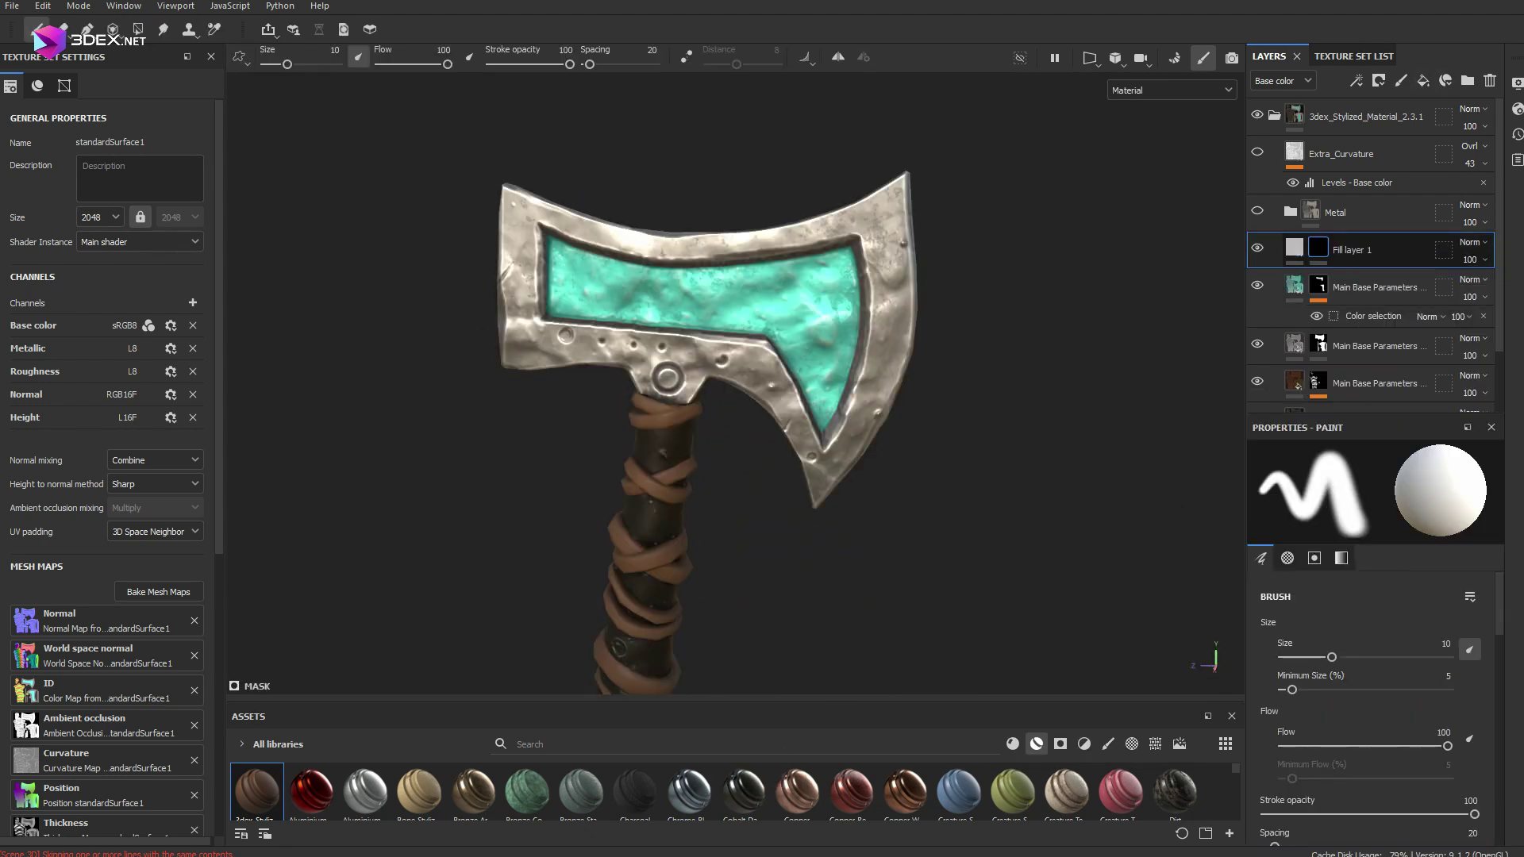
pyautogui.rightClick(1318, 246)
pyautogui.click(1366, 813)
# Assign 3D Worley Noise to the mask's fill effect and lower its Scale.
pyautogui.click(1331, 540)
pyautogui.write('crack')
pyautogui.moveTo(1481, 614)
pyautogui.press('BackSpace')
pyautogui.press('BackSpace')
pyautogui.press('BackSpace')
pyautogui.press('BackSpace')
pyautogui.press('BackSpace')
pyautogui.press('BackSpace')
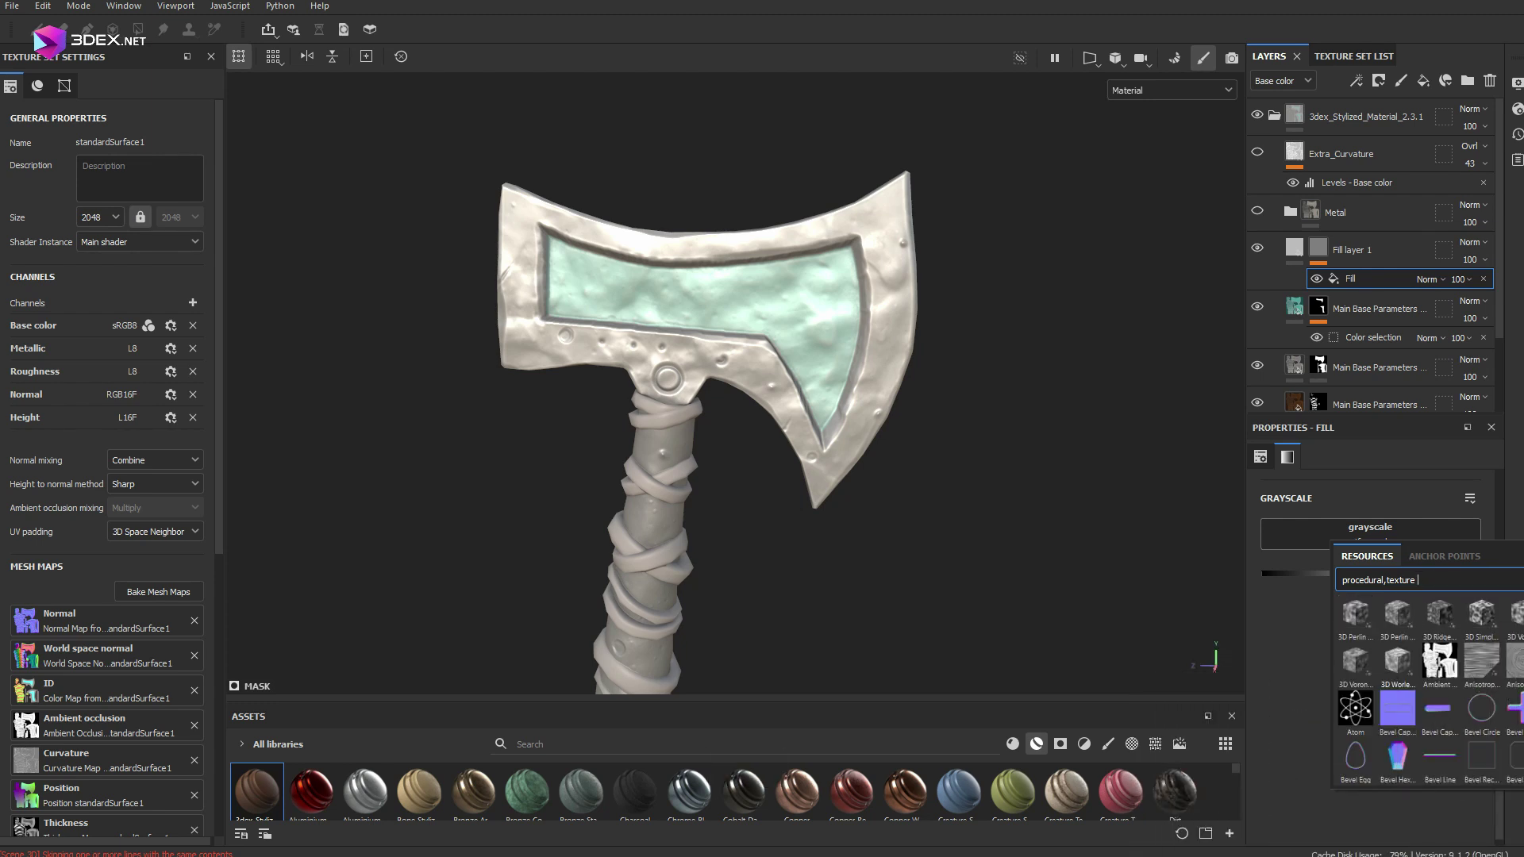
pyautogui.click(1397, 664)
pyautogui.scroll(2, 801, 376)
pyautogui.moveTo(1376, 762); pyautogui.dragTo(1300, 762)
# Turn off the noise fill layer's metallic channel and move the layer into a new folder.
pyautogui.click(1295, 247)
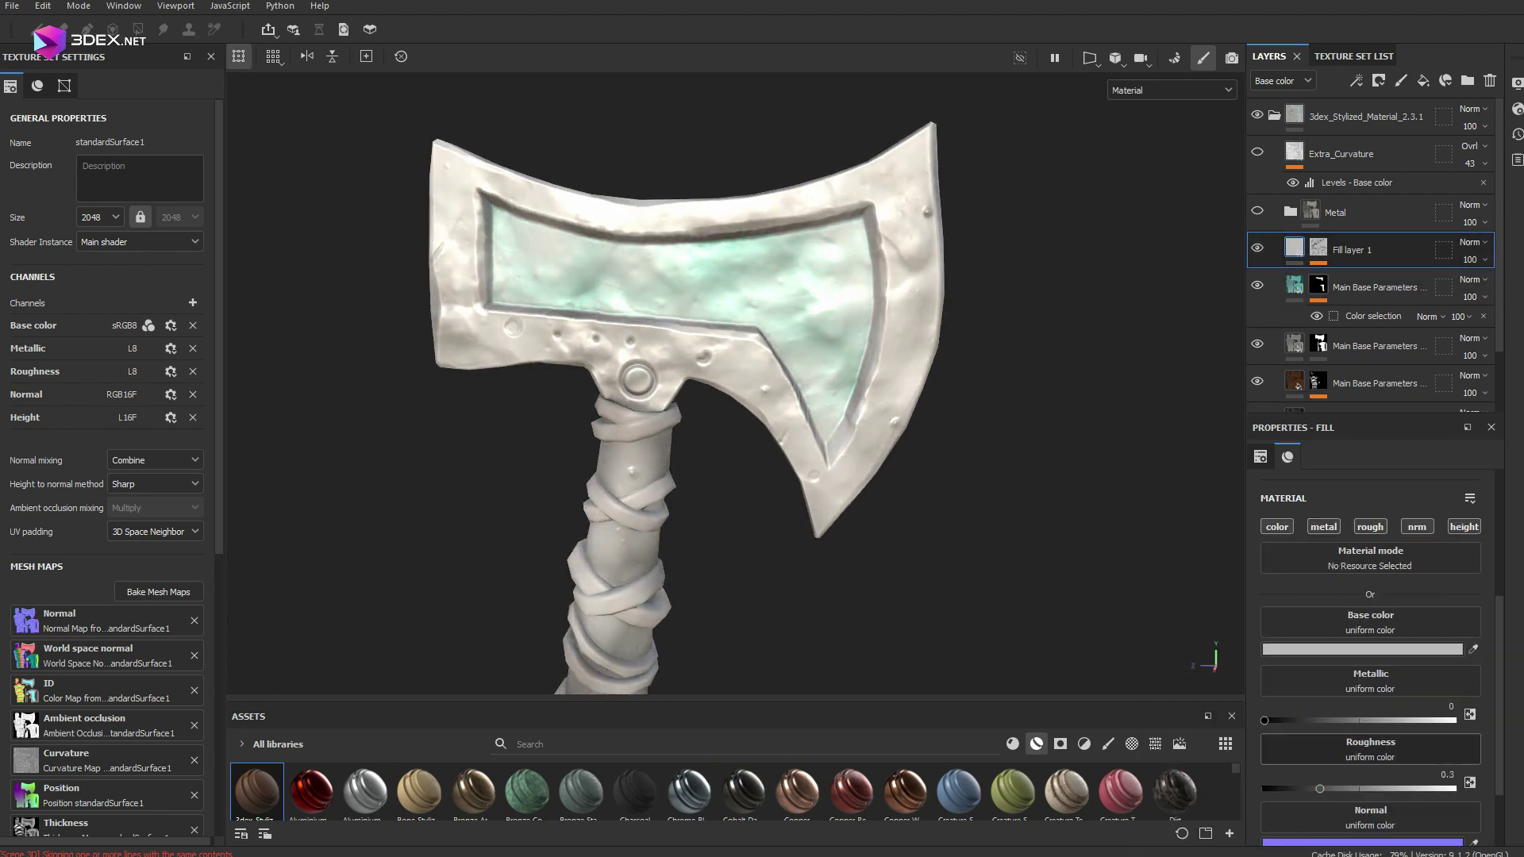
pyautogui.click(1323, 527)
pyautogui.click(1468, 81)
pyautogui.moveTo(1354, 286); pyautogui.dragTo(1372, 251)
# Add a color selection mask to the folder that limits it to the teal recessed panel.
pyautogui.rightClick(1367, 250)
pyautogui.click(1408, 312)
pyautogui.click(1446, 642)
pyautogui.click(851, 298)
# Adjust the noise fill layer's height value and turn off its color channel.
pyautogui.click(1311, 306)
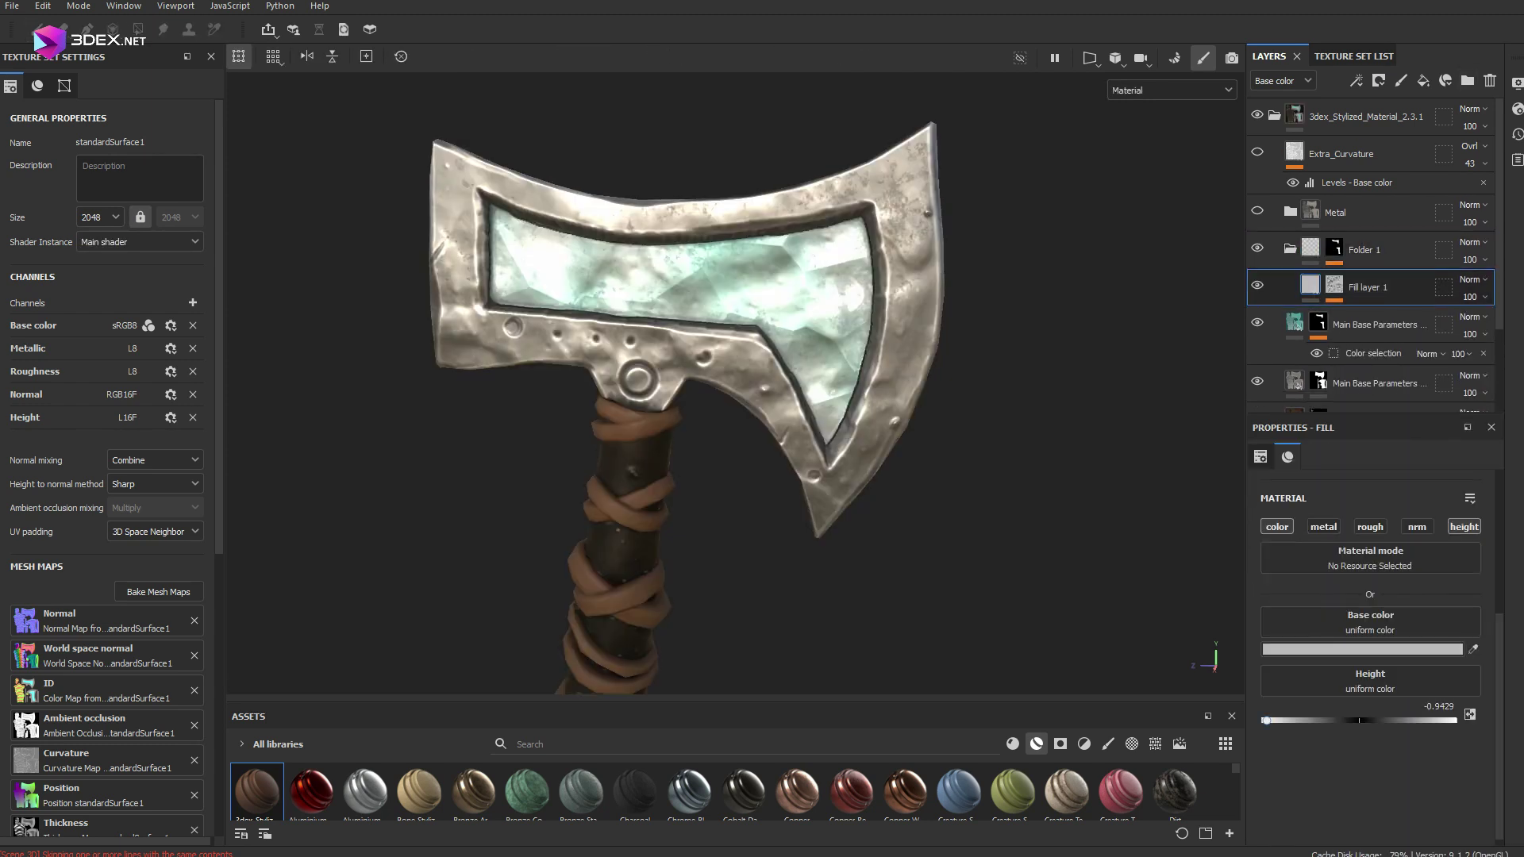
pyautogui.moveTo(1421, 721); pyautogui.dragTo(1453, 721)
pyautogui.keyDown('alt'); pyautogui.moveTo(738, 492); pyautogui.dragTo(734, 456); pyautogui.keyUp('alt')
pyautogui.click(1278, 527)
pyautogui.click(1257, 286)
pyautogui.scroll(-4, 746, 413)
pyautogui.scroll(5, 746, 396)
pyautogui.scroll(-5, 746, 396)
# Duplicate the noise fill layer and set the copy's Worley noise to inverted, Balance 0.37 and Scale 11.
pyautogui.hotkey('ctrl', 'd')
pyautogui.scroll(2, 722, 381)
pyautogui.scroll(2, 734, 384)
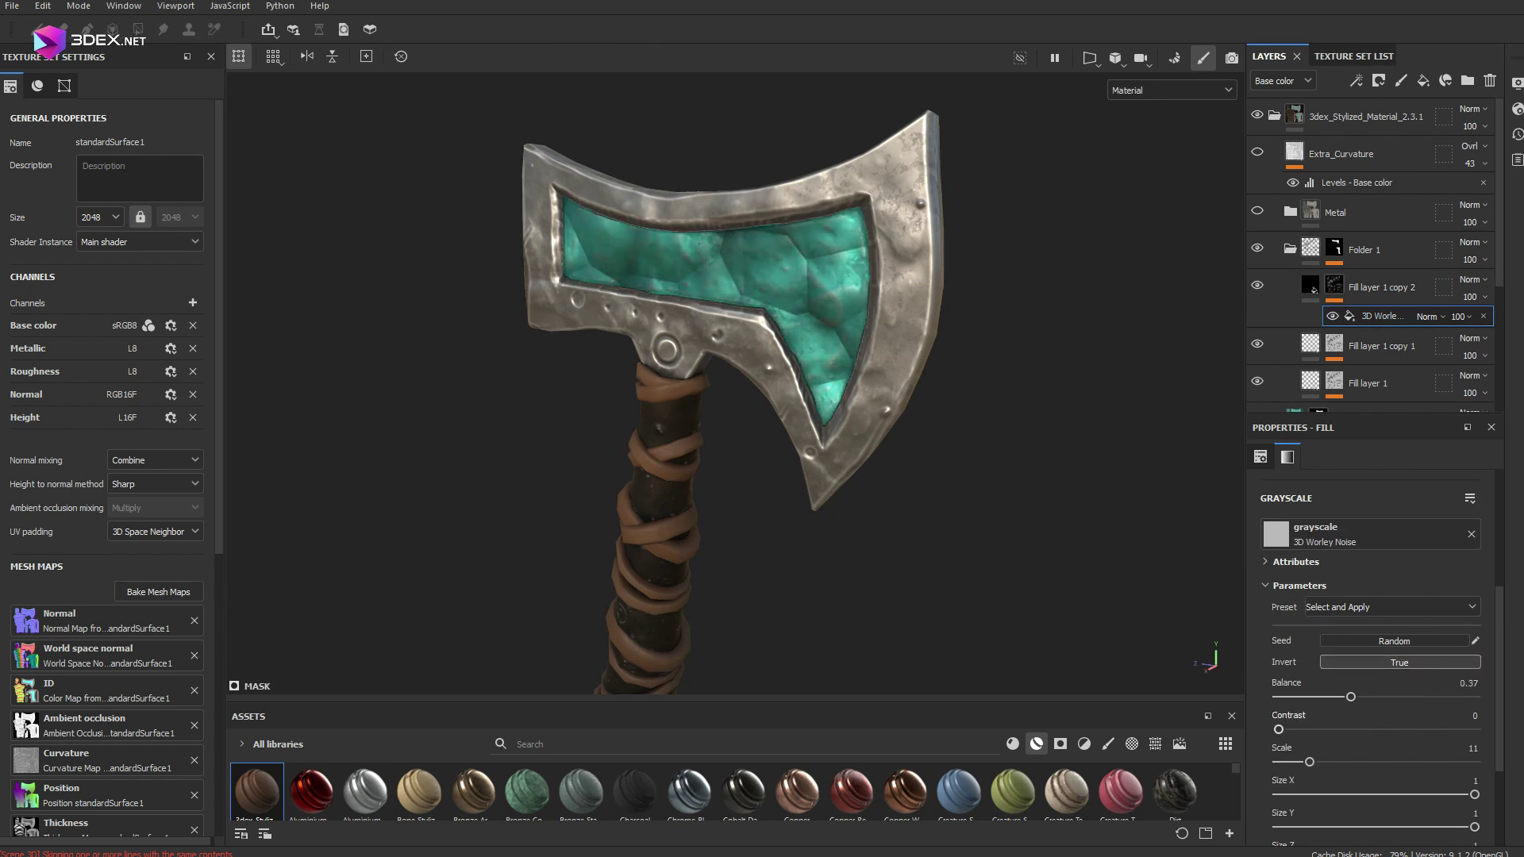
# Set the uppermost noise copy's base colour to dark teal 0F6066 and check the base colour channel.
pyautogui.scroll(-1, 1381, 658)
pyautogui.keyDown('alt'); pyautogui.moveTo(762, 444); pyautogui.dragTo(782, 465); pyautogui.keyUp('alt')
pyautogui.scroll(-3, 735, 384)
pyautogui.scroll(3, 735, 384)
pyautogui.scroll(1, 1381, 659)
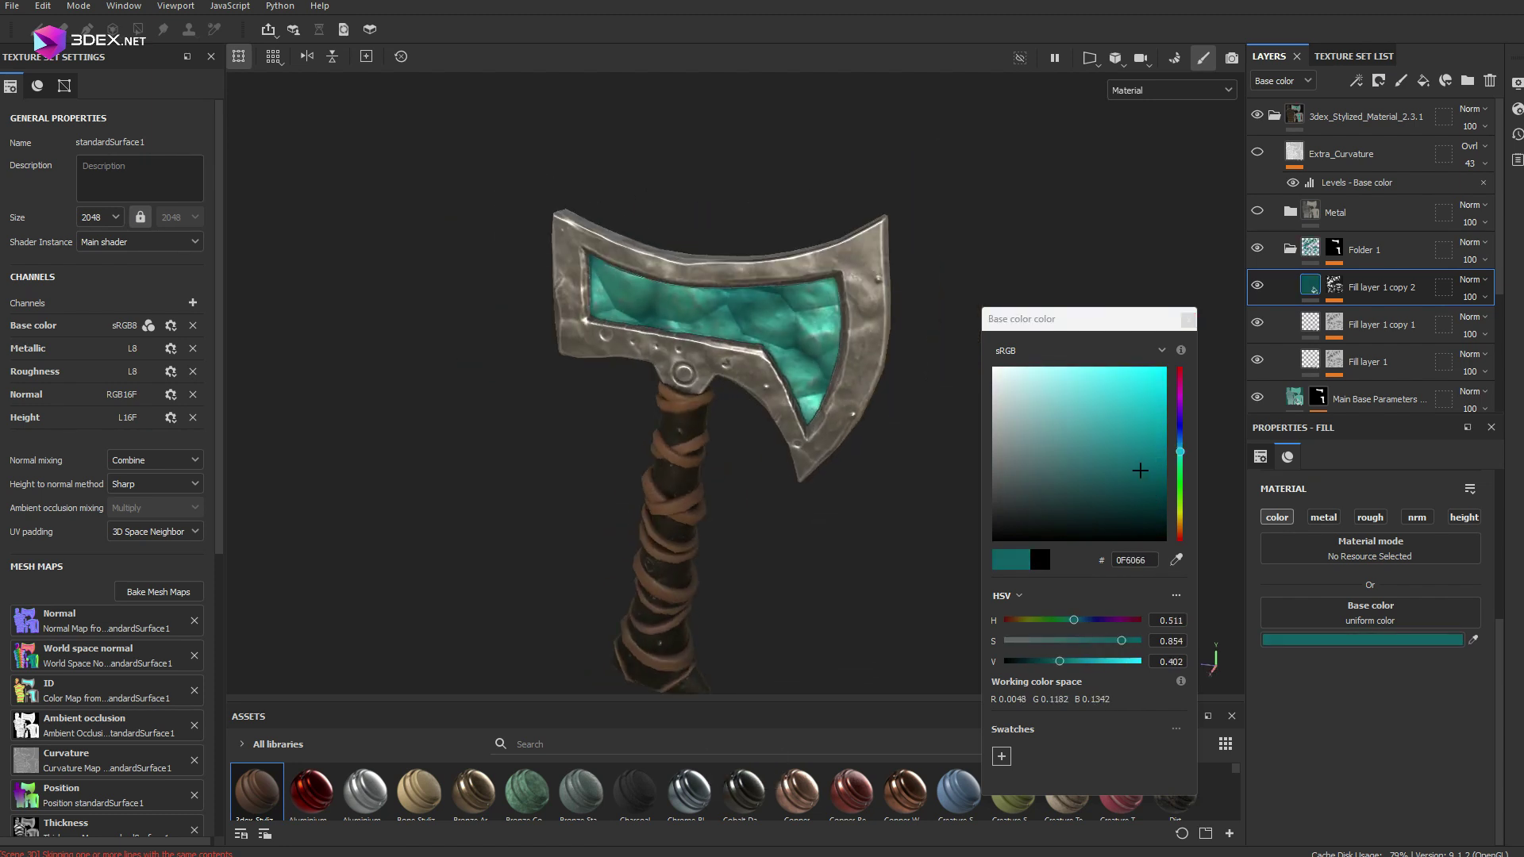
pyautogui.press('c')
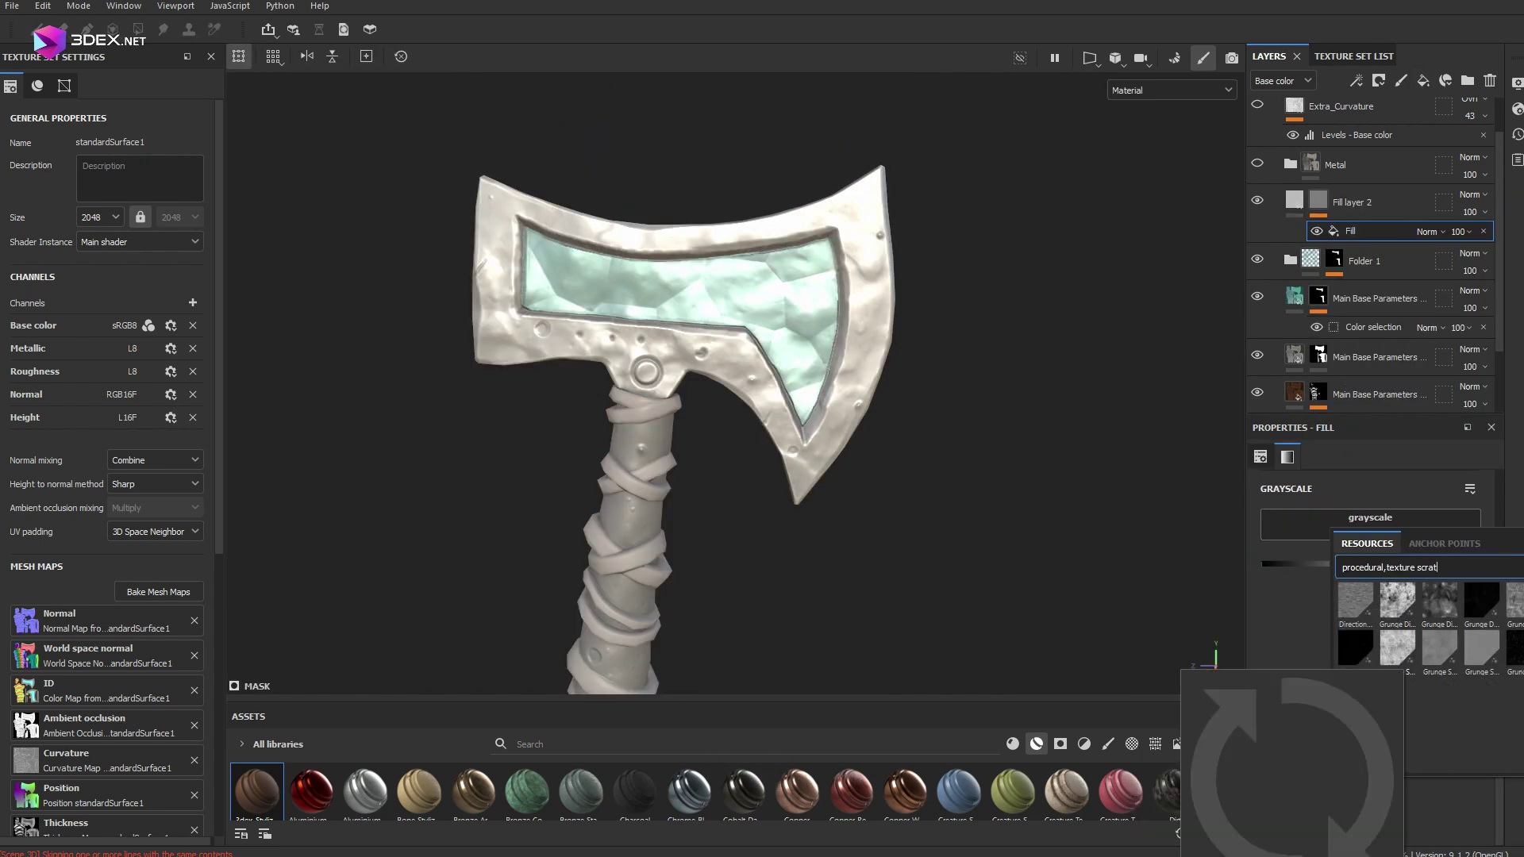
# Assign Grunge Scratches Rough to the mask fill of Fill layer 2.
pyautogui.click(1515, 648)
pyautogui.keyDown('alt'); pyautogui.moveTo(715, 381); pyautogui.dragTo(762, 381, button='right'); pyautogui.keyUp('alt')
pyautogui.keyDown('alt'); pyautogui.moveTo(762, 381); pyautogui.dragTo(726, 358); pyautogui.keyUp('alt')
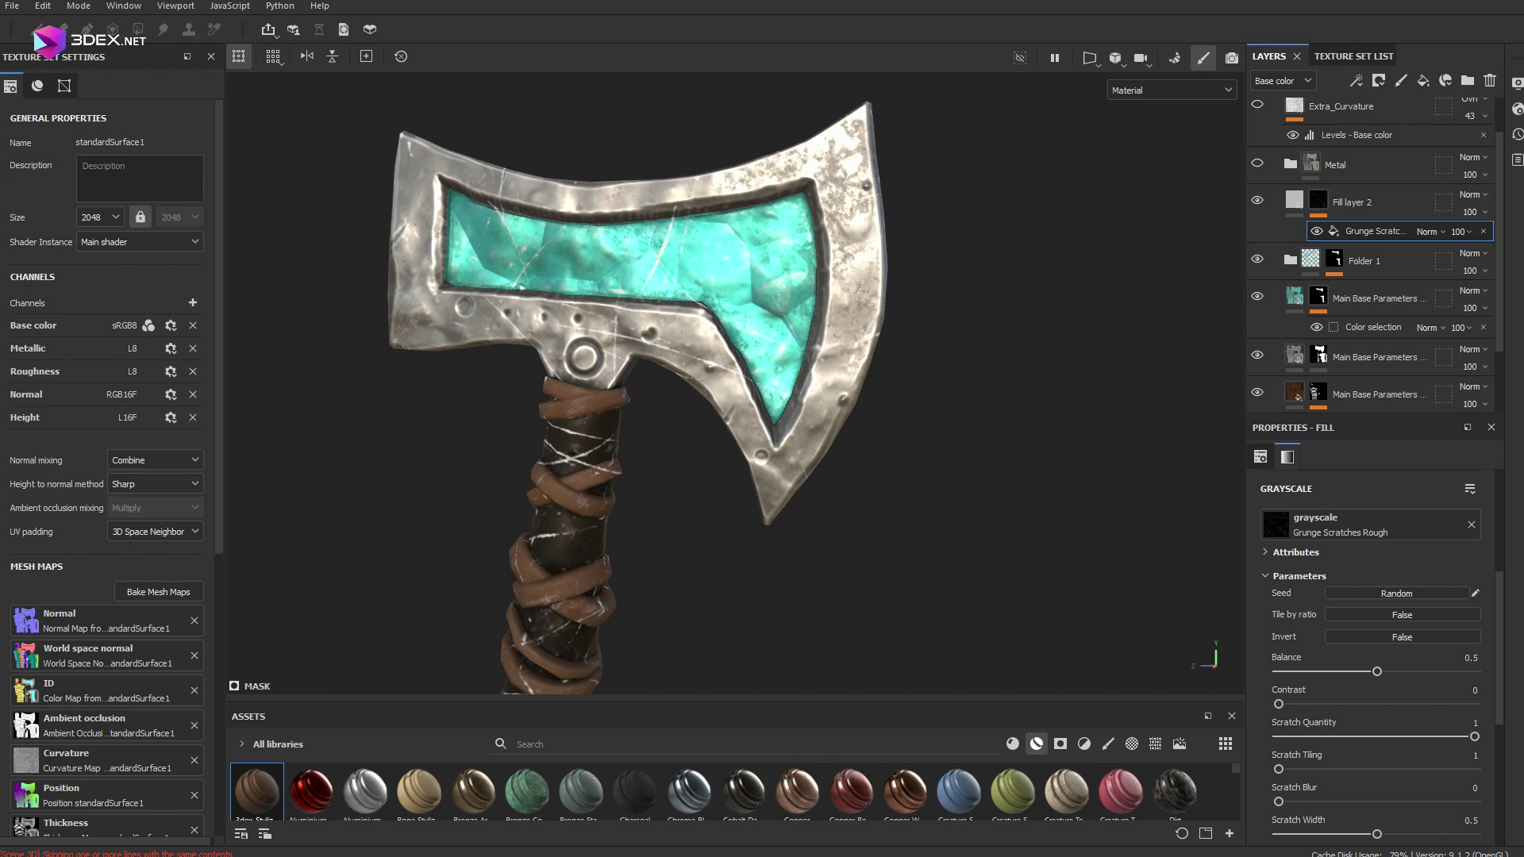
# Set the scratch grunge's Balance to 0.49 and Scratch Width to 0.66.
pyautogui.scroll(-1, 1378, 634)
pyautogui.moveTo(1377, 624); pyautogui.dragTo(1328, 624)
pyautogui.scroll(-1, 1377, 739)
pyautogui.moveTo(1377, 739); pyautogui.dragTo(1335, 739)
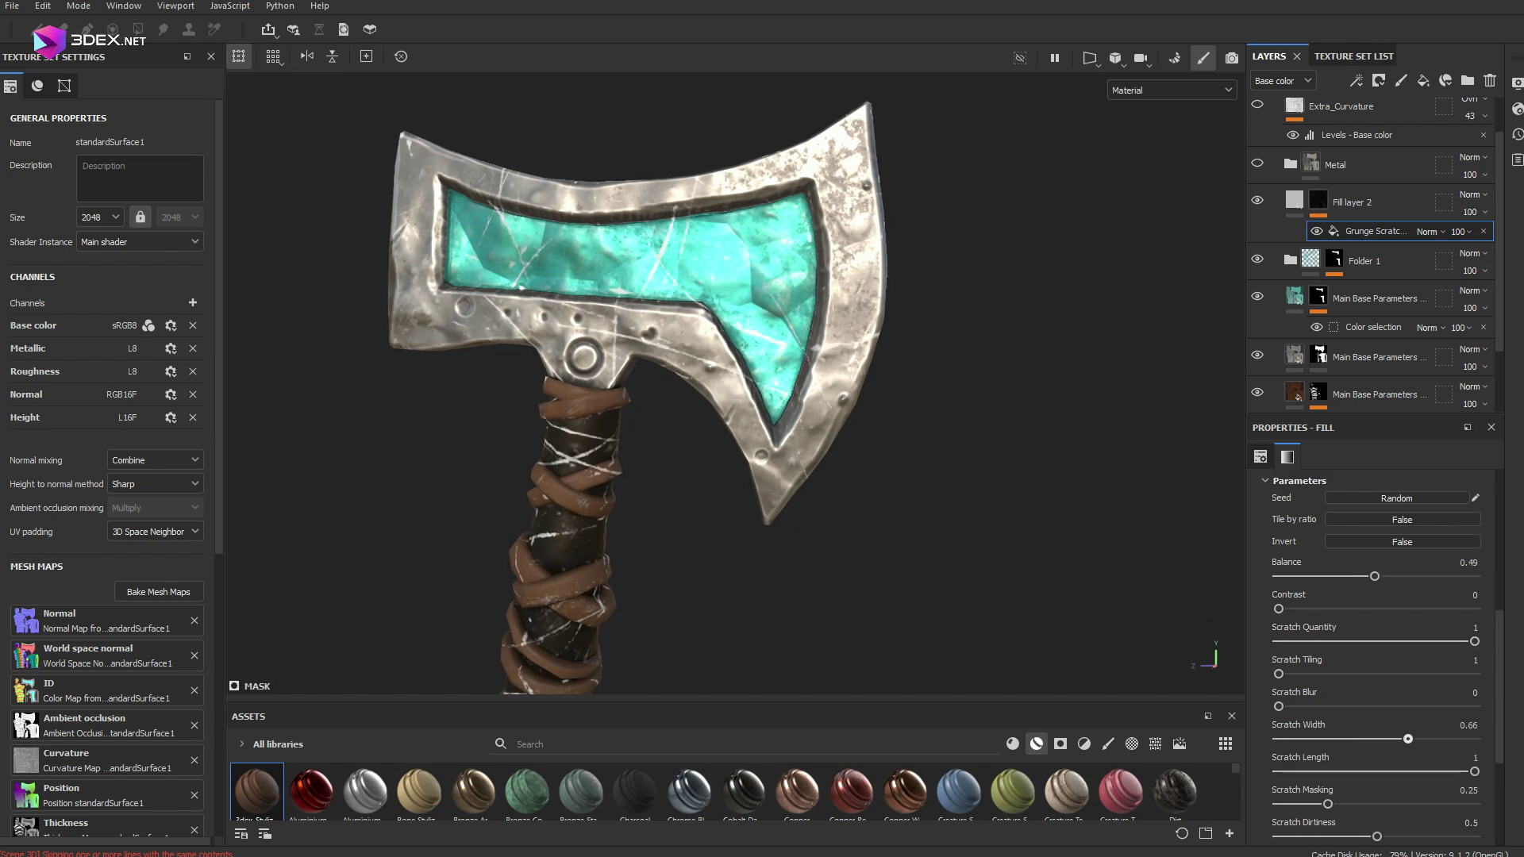
pyautogui.scroll(1, 1406, 644)
pyautogui.keyDown('alt'); pyautogui.moveTo(714, 349); pyautogui.dragTo(714, 413); pyautogui.keyUp('alt')
# Disable the scratch layer's color and normal channels and set its roughness to 0.7143 and height to -0.1020.
pyautogui.click(1295, 200)
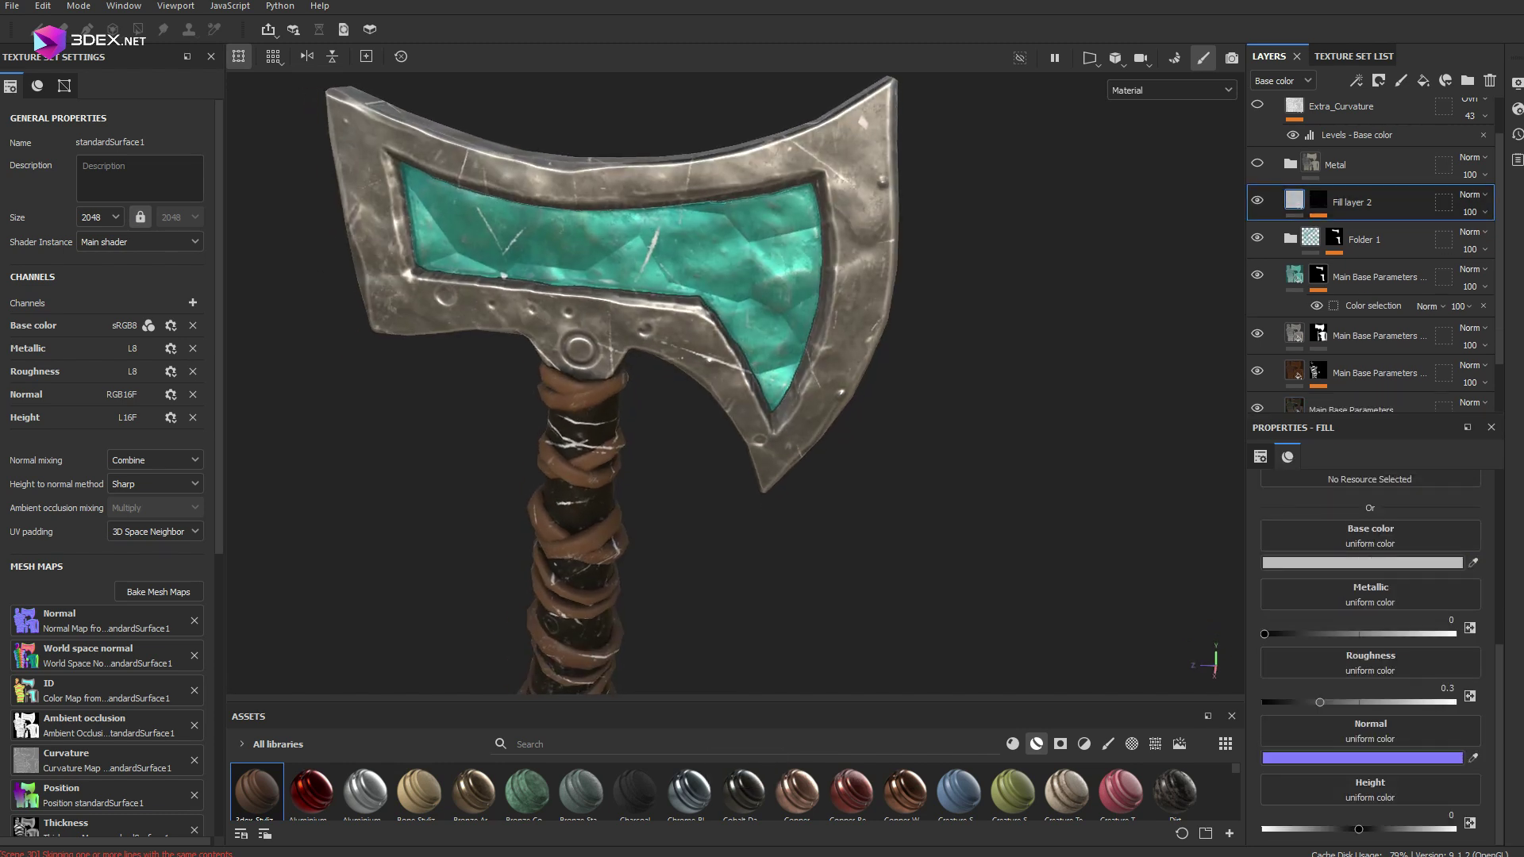
pyautogui.scroll(3, 1377, 619)
pyautogui.click(1417, 581)
pyautogui.scroll(-1, 1381, 635)
pyautogui.moveTo(1319, 797); pyautogui.dragTo(1400, 797)
pyautogui.scroll(-1, 1401, 796)
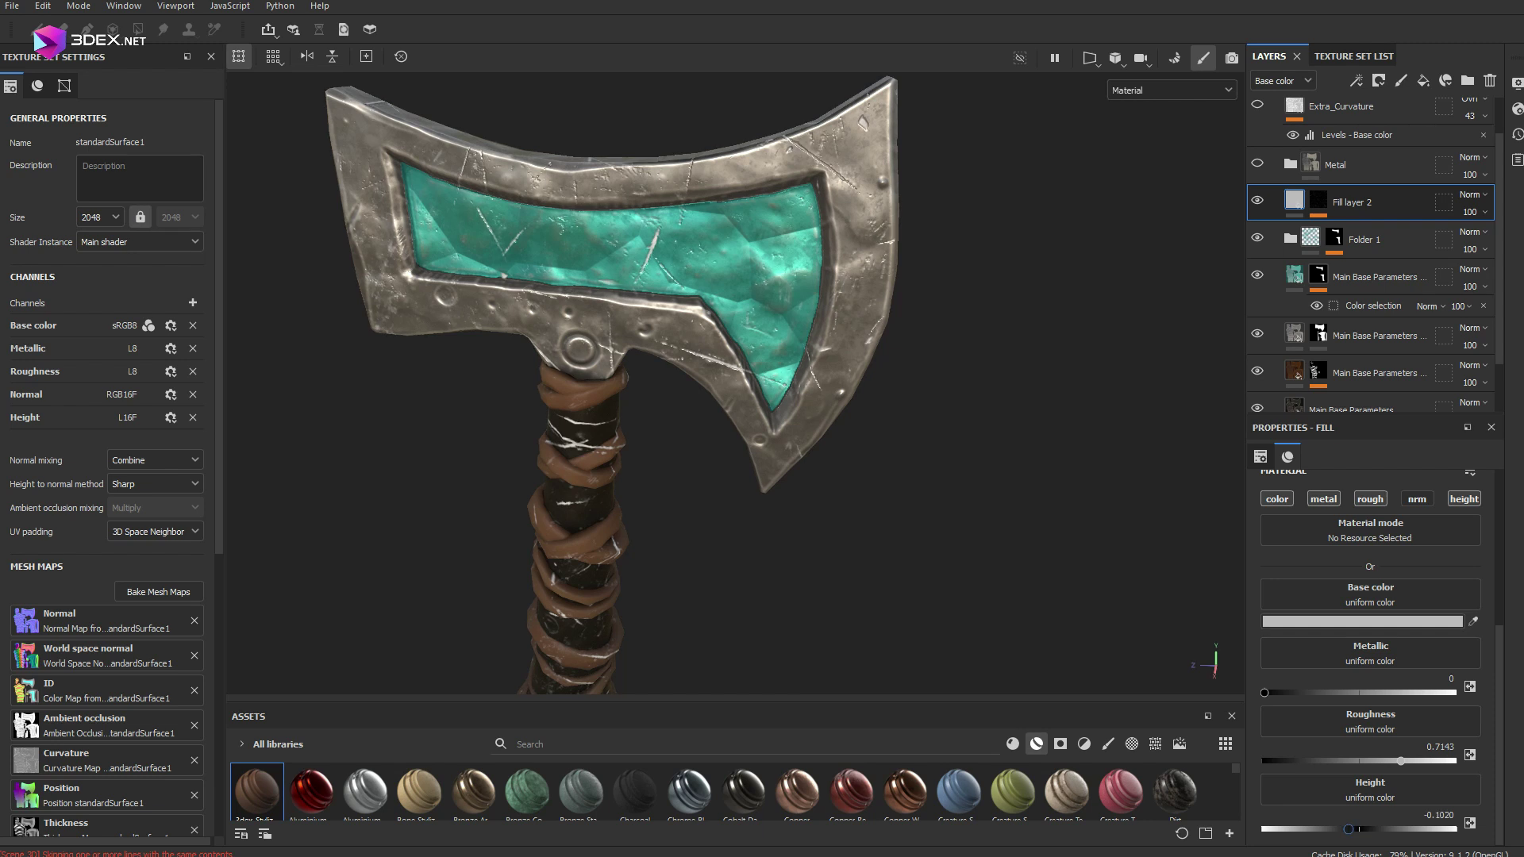
pyautogui.moveTo(714, 397)
pyautogui.keyDown('alt'); pyautogui.mouseDown()
pyautogui.moveTo(719, 358)
pyautogui.moveTo(690, 397)
pyautogui.moveTo(706, 396)
pyautogui.mouseUp(); pyautogui.keyUp('alt')
pyautogui.click(1277, 499)
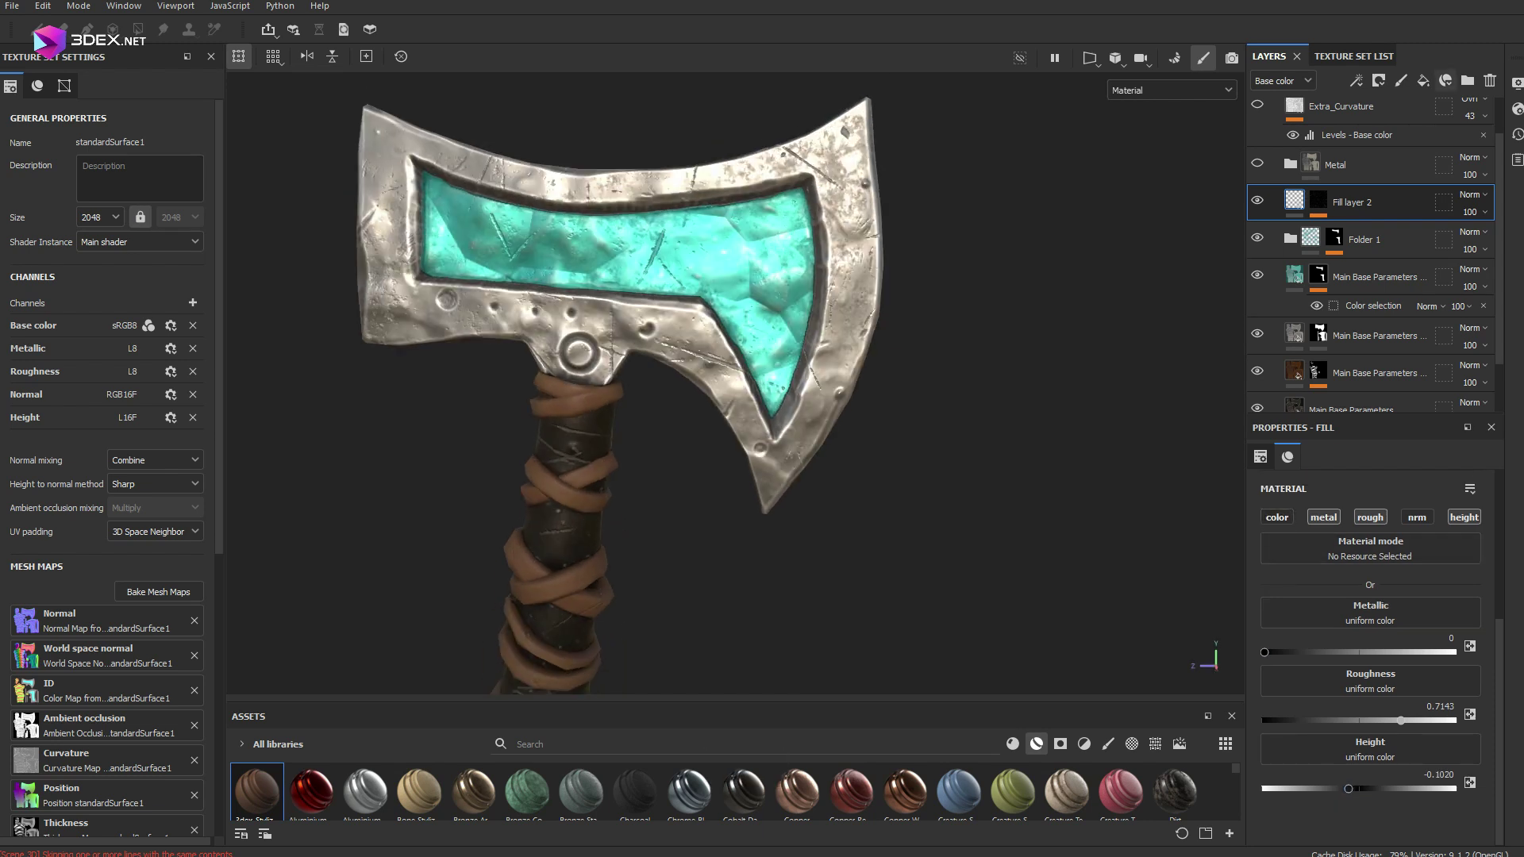
# Place Fill layer 2 in a new folder and add a mask to that folder.
pyautogui.click(1468, 80)
pyautogui.moveTo(1352, 239); pyautogui.dragTo(1361, 203)
pyautogui.rightClick(1361, 199)
pyautogui.click(1383, 224)
# Add a color selection to Folder 2's mask and pick the orange (254, 146, 96) and grey (164, 149, 149) ID colours.
pyautogui.keyDown('alt'); pyautogui.moveTo(715, 397); pyautogui.dragTo(913, 397); pyautogui.keyUp('alt')
pyautogui.rightClick(1334, 202)
pyautogui.click(1421, 833)
pyautogui.scroll(-4, 735, 384)
pyautogui.keyDown('shift'); pyautogui.moveTo(714, 397); pyautogui.dragTo(793, 397, button='right'); pyautogui.keyUp('shift')
pyautogui.keyDown('alt'); pyautogui.moveTo(754, 397); pyautogui.dragTo(992, 397); pyautogui.keyUp('alt')
pyautogui.scroll(4, 735, 384)
pyautogui.press('c')
pyautogui.press('m')
pyautogui.keyDown('shift'); pyautogui.moveTo(714, 397); pyautogui.dragTo(794, 396, button='right'); pyautogui.keyUp('shift')
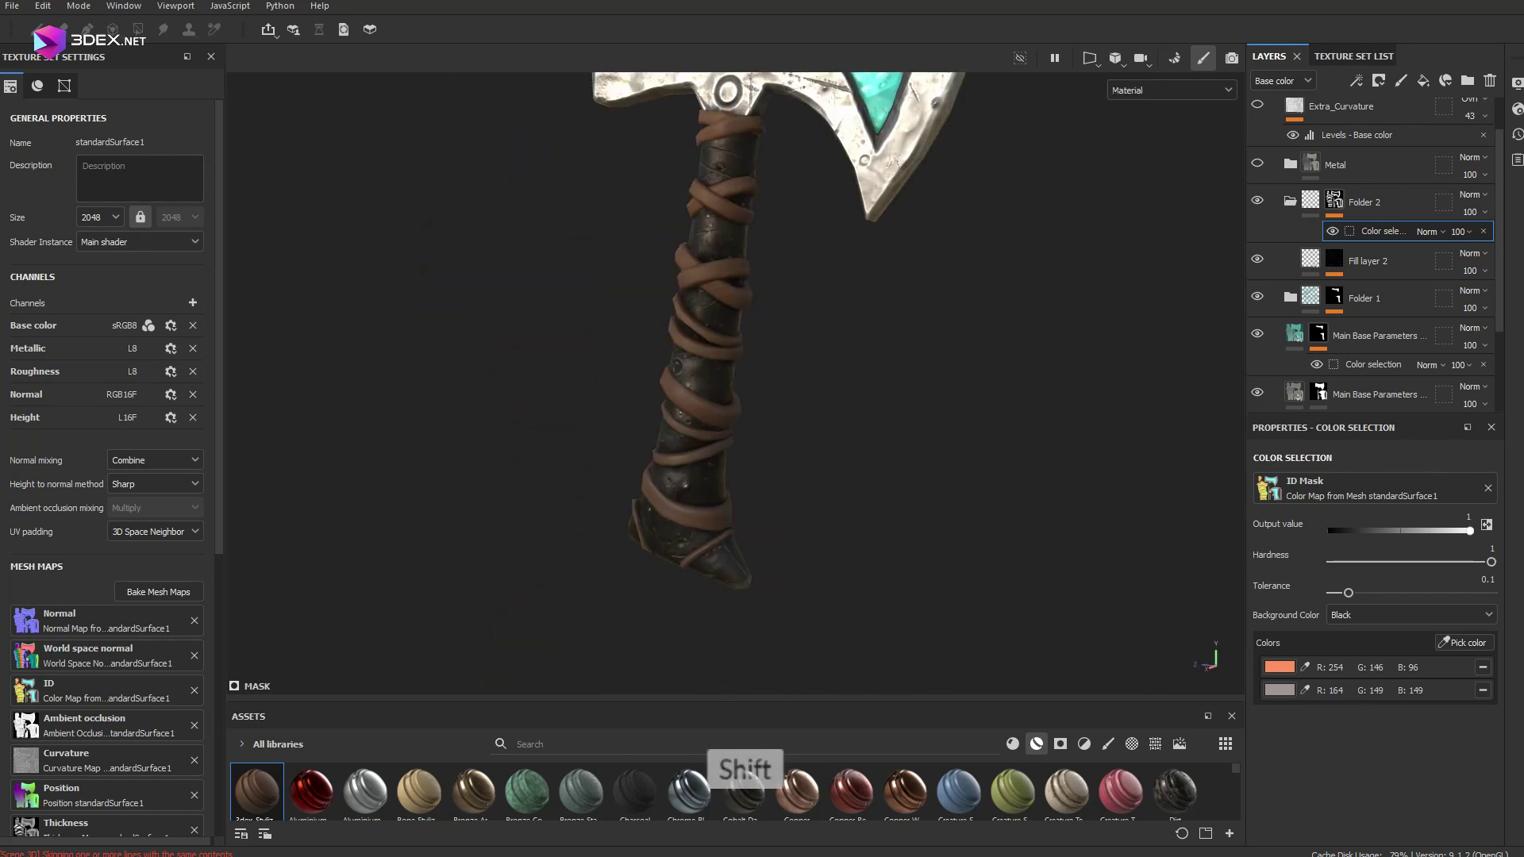
pyautogui.scroll(-3, 736, 384)
pyautogui.keyDown('alt'); pyautogui.moveTo(714, 397); pyautogui.dragTo(739, 401); pyautogui.keyUp('alt')
# Add a fill layer above Folder 2 and set its base colour to dark grey.
pyautogui.click(1365, 202)
pyautogui.click(1423, 81)
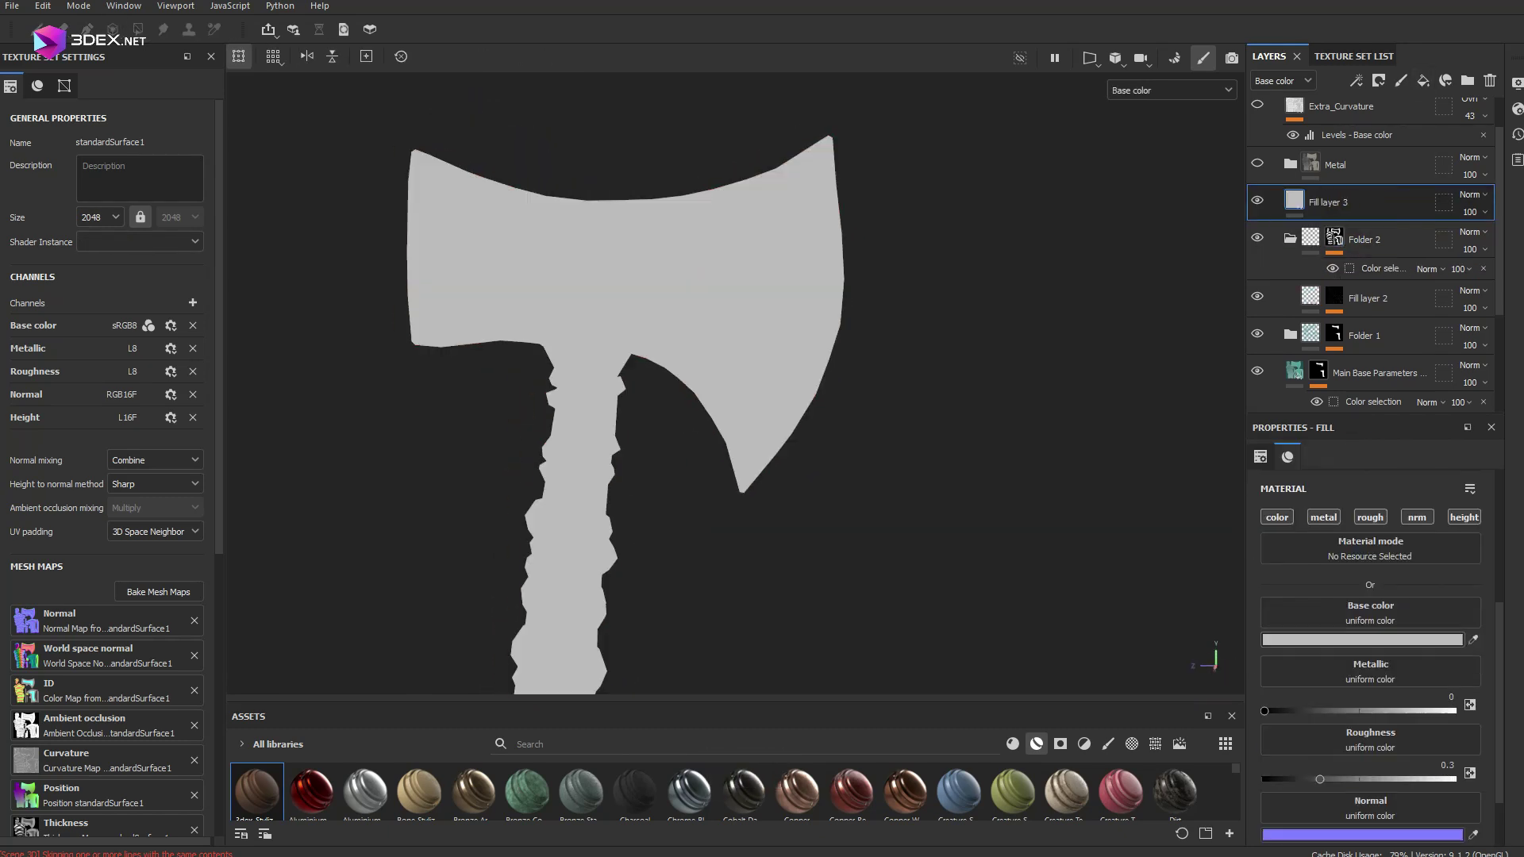
pyautogui.click(1361, 637)
pyautogui.click(996, 484)
# Add a black mask to Fill layer 3 and apply the second Concrete smart mask to it.
pyautogui.rightClick(1295, 201)
pyautogui.click(1361, 232)
pyautogui.click(1060, 744)
pyautogui.moveTo(738, 699); pyautogui.dragTo(738, 626)
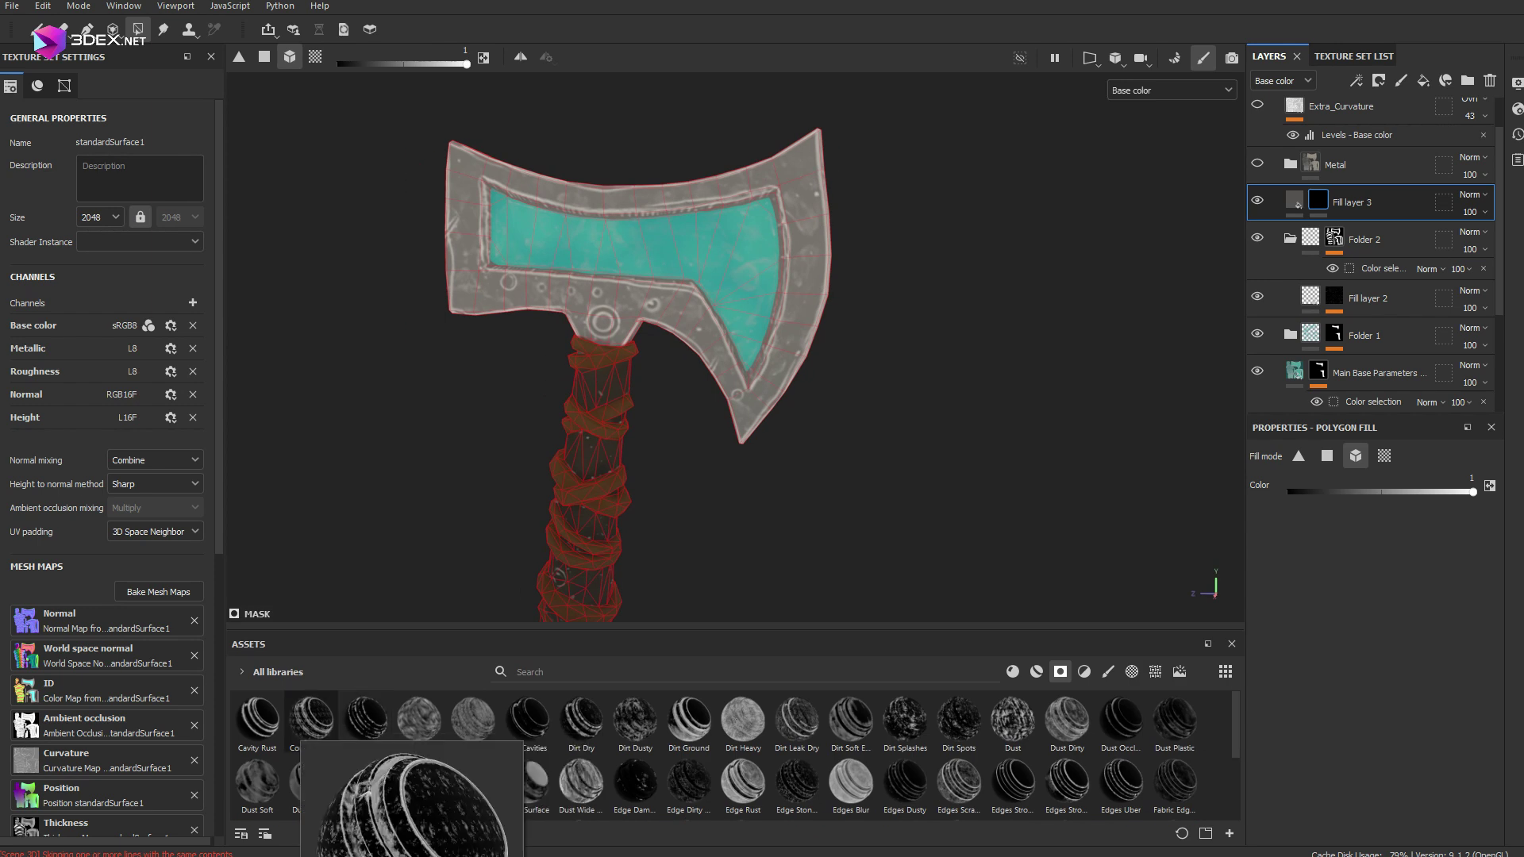
pyautogui.moveTo(365, 719); pyautogui.dragTo(1319, 200)
pyautogui.scroll(2, 736, 348)
pyautogui.press('m')
pyautogui.press('c')
pyautogui.scroll(2, 736, 348)
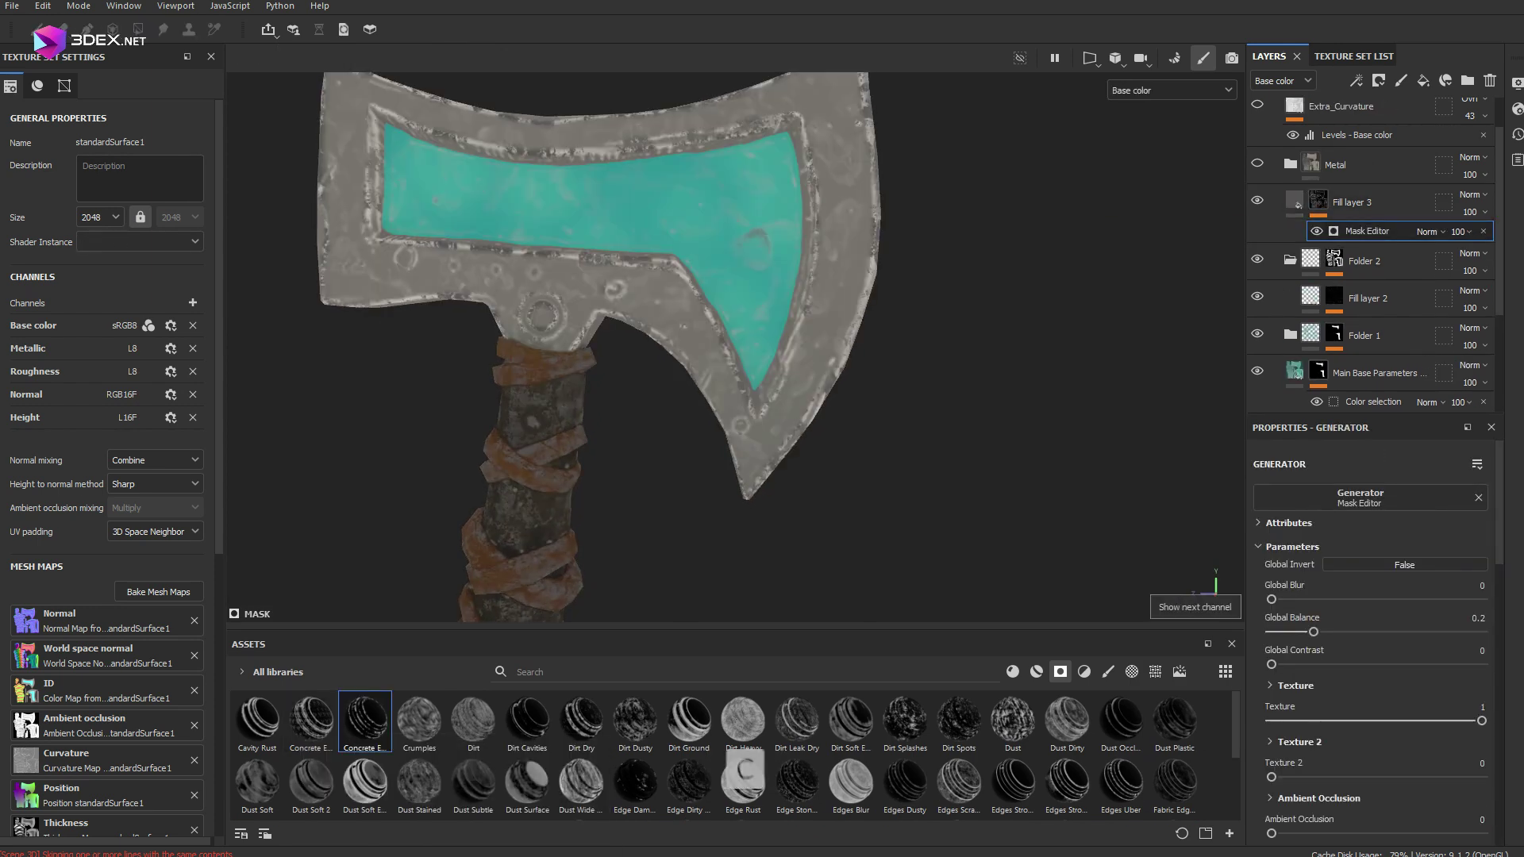
# Raise the Global Balance of Fill layer 3's Mask Editor generator and check the result in material view.
pyautogui.moveTo(1314, 632); pyautogui.dragTo(1419, 632)
pyautogui.click(1318, 200)
pyautogui.press('m')
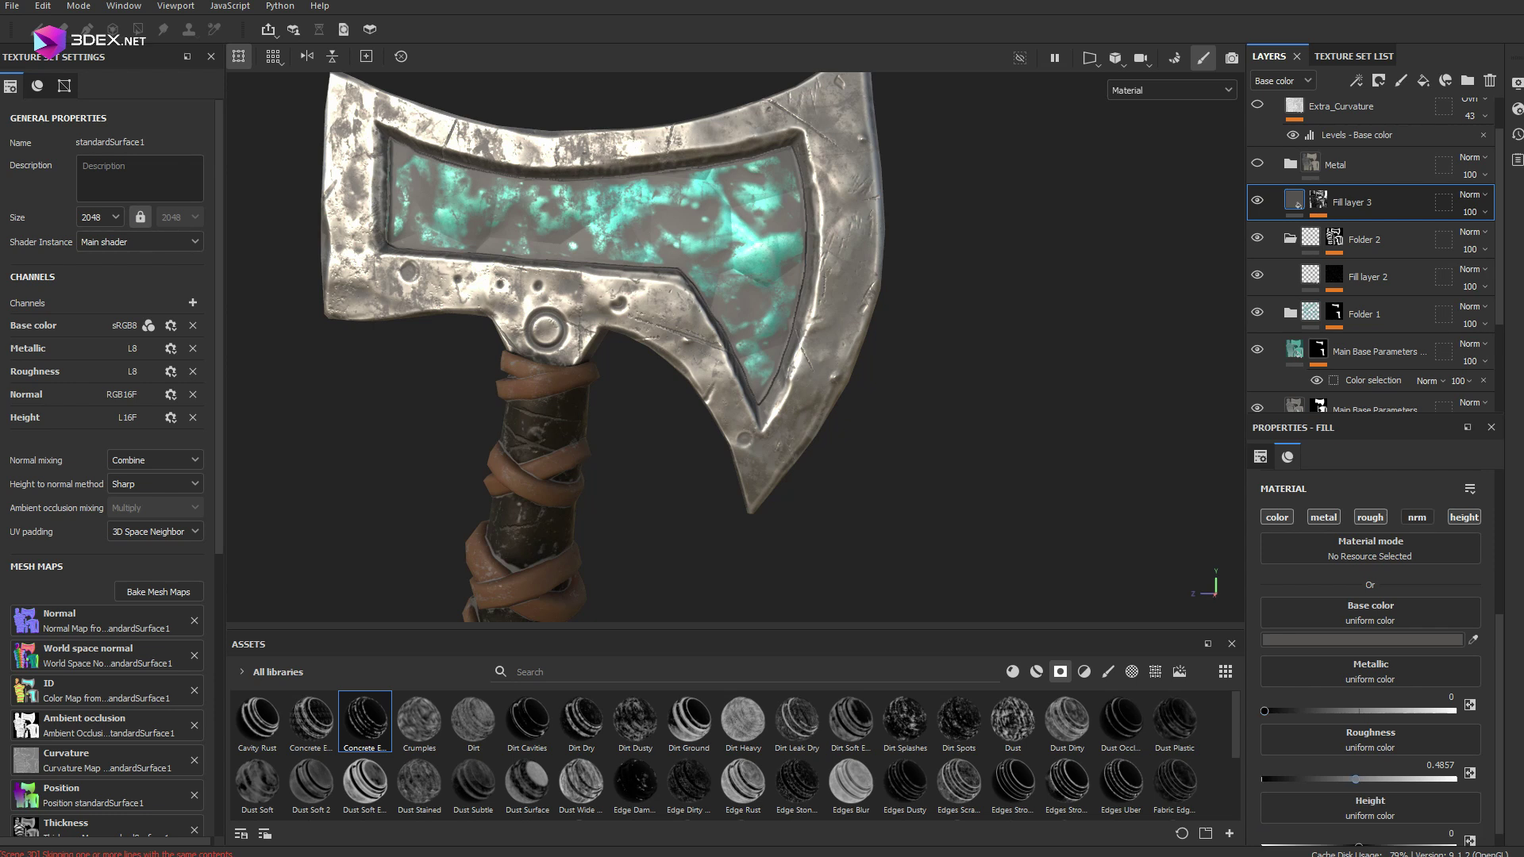
# Set Fill layer 3's height to -0.0367.
pyautogui.scroll(-1, 1355, 780)
pyautogui.moveTo(1359, 829); pyautogui.dragTo(1355, 829)
pyautogui.scroll(-3, 736, 348)
pyautogui.keyDown('alt'); pyautogui.moveTo(698, 341); pyautogui.dragTo(738, 341); pyautogui.keyUp('alt')
pyautogui.scroll(2, 736, 347)
pyautogui.keyDown('alt'); pyautogui.moveTo(762, 238); pyautogui.dragTo(690, 429, button='middle'); pyautogui.keyUp('alt')
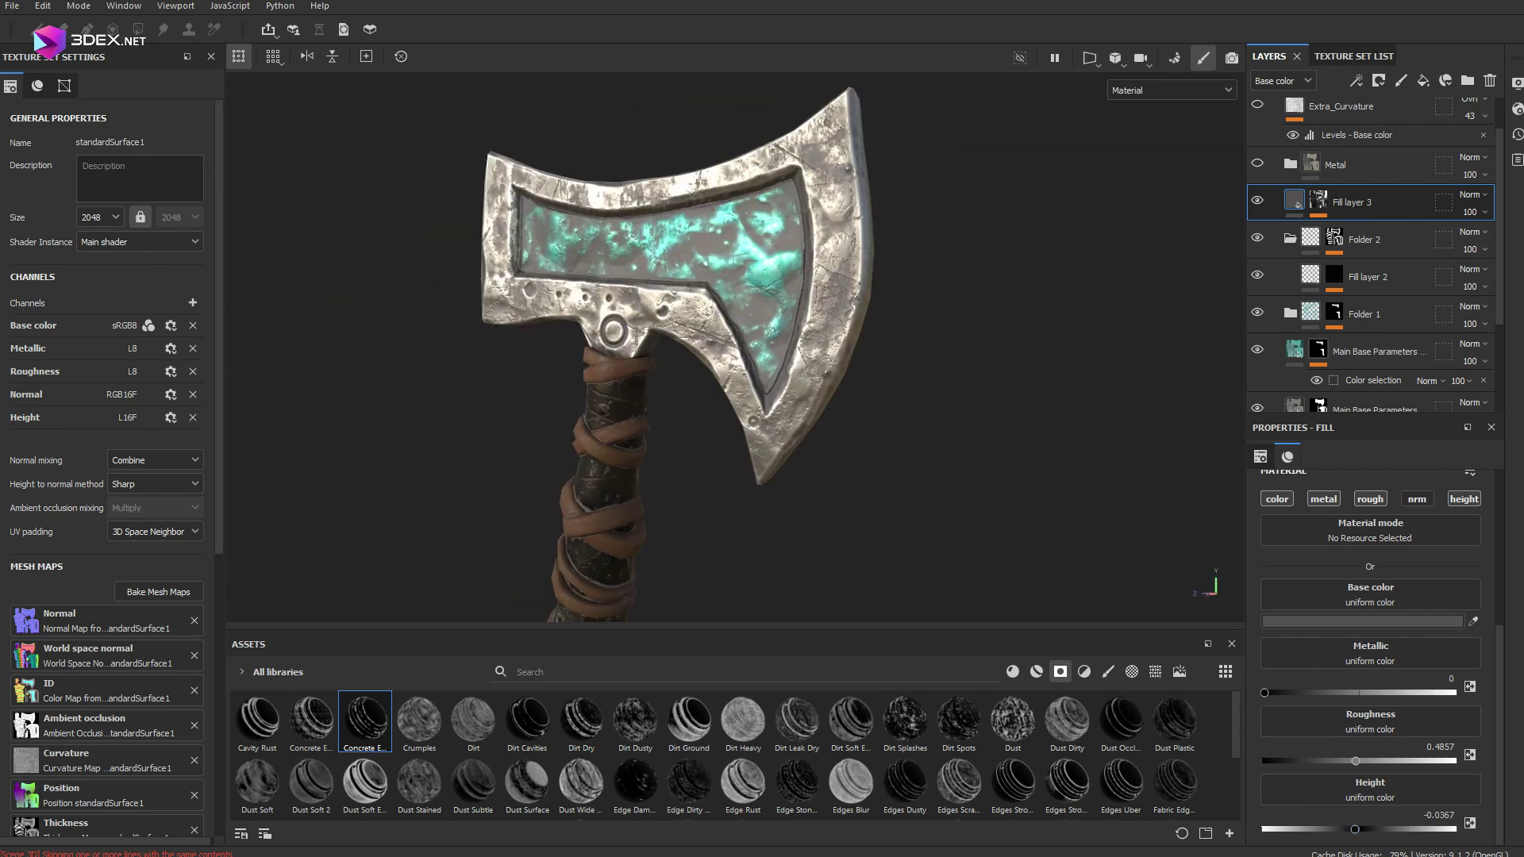
pyautogui.keyDown('alt'); pyautogui.moveTo(691, 342); pyautogui.dragTo(595, 393, button='middle'); pyautogui.keyUp('alt')
pyautogui.keyDown('alt'); pyautogui.moveTo(596, 393); pyautogui.dragTo(659, 389); pyautogui.keyUp('alt')
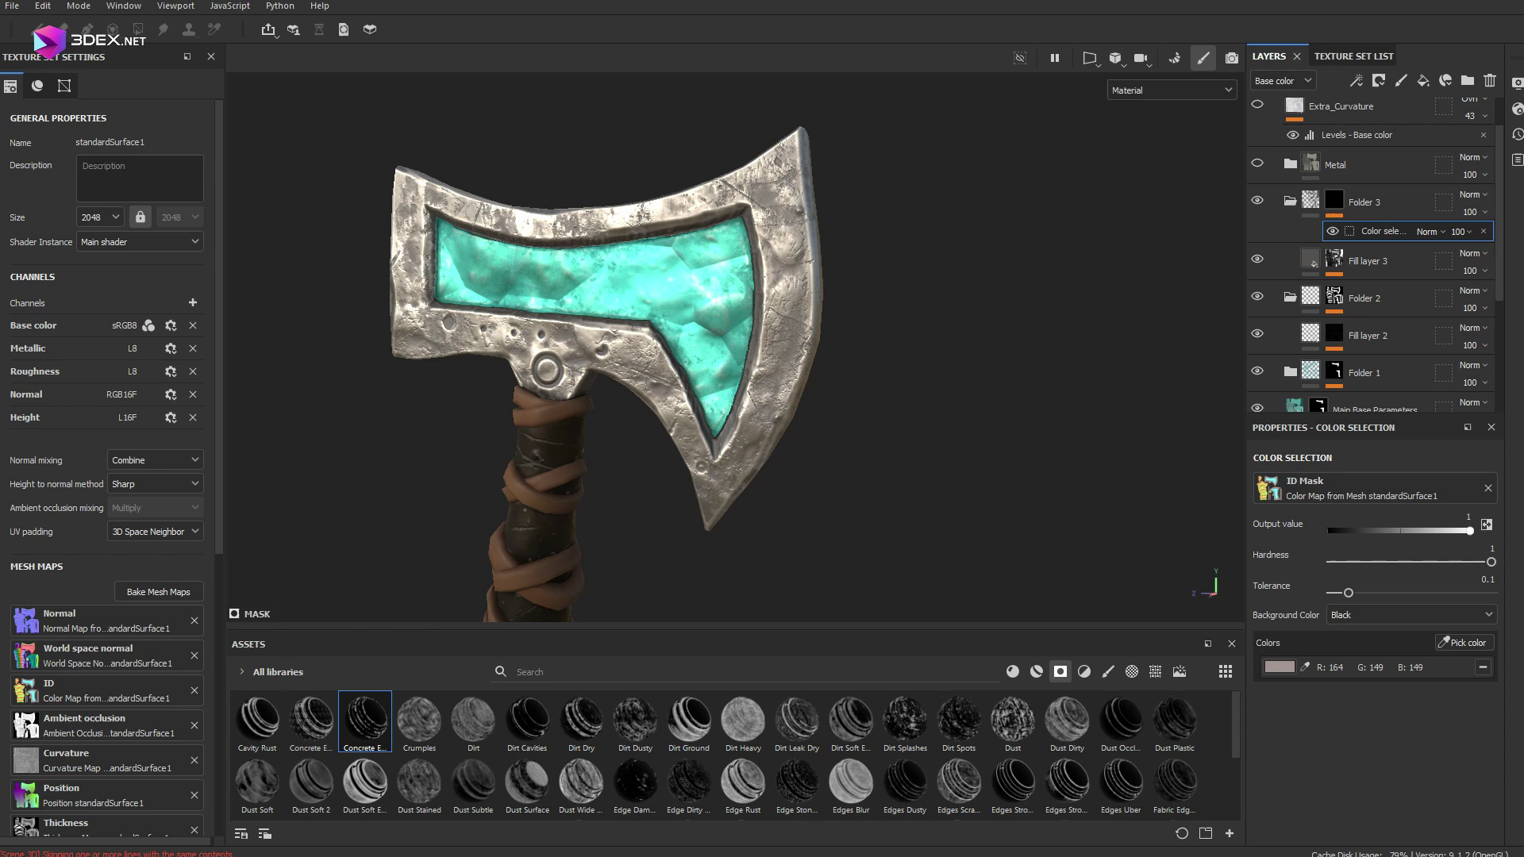
# Set Fill layer 3's base colour to dark grey 4B4949 and check the full material on the axe.
pyautogui.scroll(-2, 735, 347)
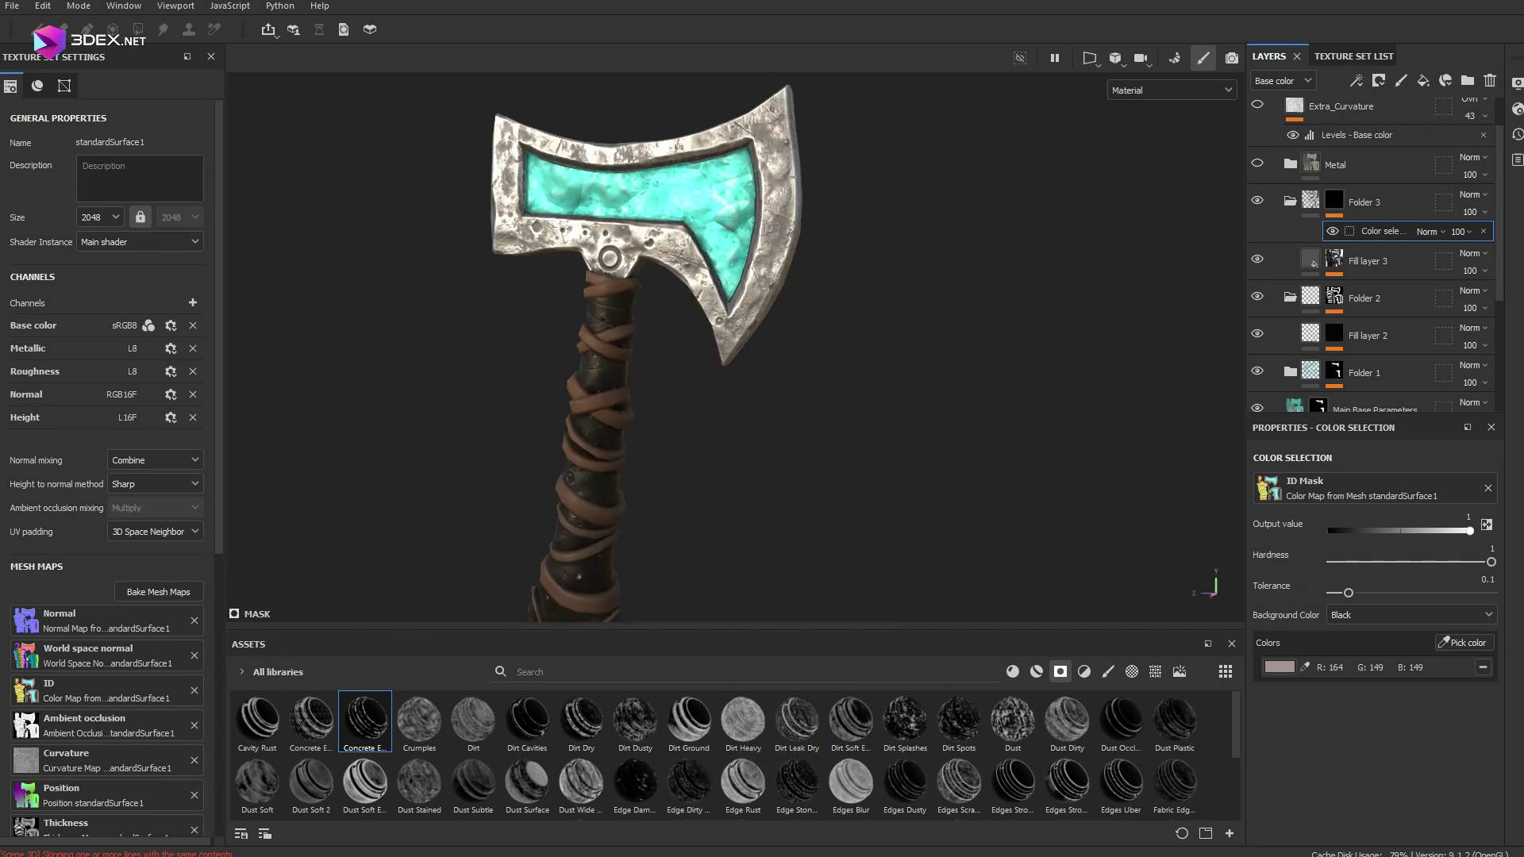
pyautogui.keyDown('alt'); pyautogui.moveTo(715, 444); pyautogui.dragTo(730, 333, button='middle'); pyautogui.keyUp('alt')
pyautogui.scroll(2, 736, 348)
pyautogui.keyDown('alt'); pyautogui.moveTo(603, 357); pyautogui.dragTo(921, 358); pyautogui.keyUp('alt')
pyautogui.keyDown('alt'); pyautogui.moveTo(762, 238); pyautogui.dragTo(777, 476, button='middle'); pyautogui.keyUp('alt')
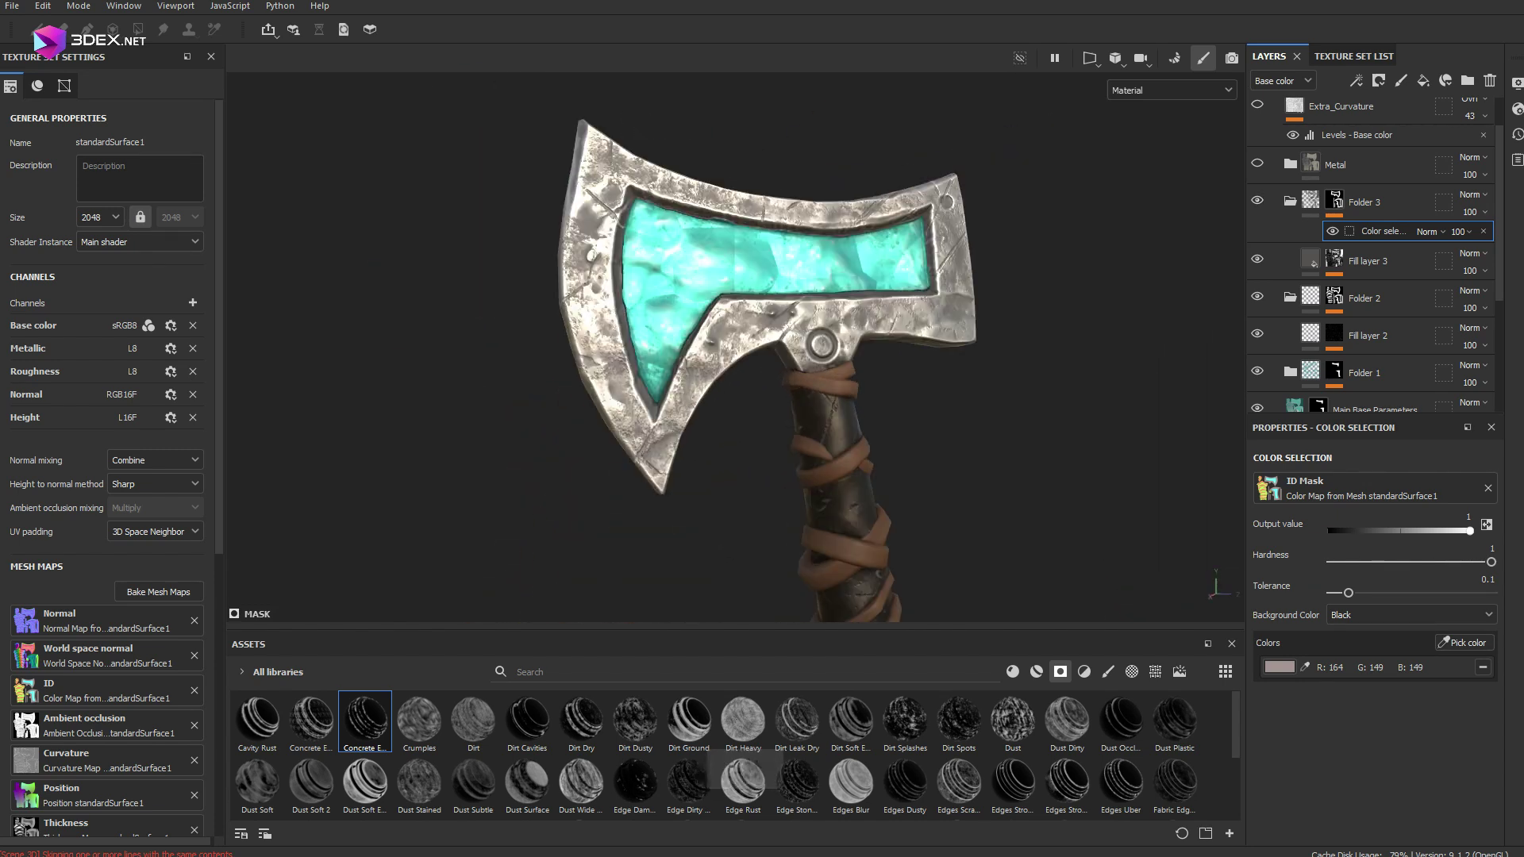
pyautogui.press('c')
pyautogui.click(1309, 259)
pyautogui.click(1361, 621)
pyautogui.press('m')
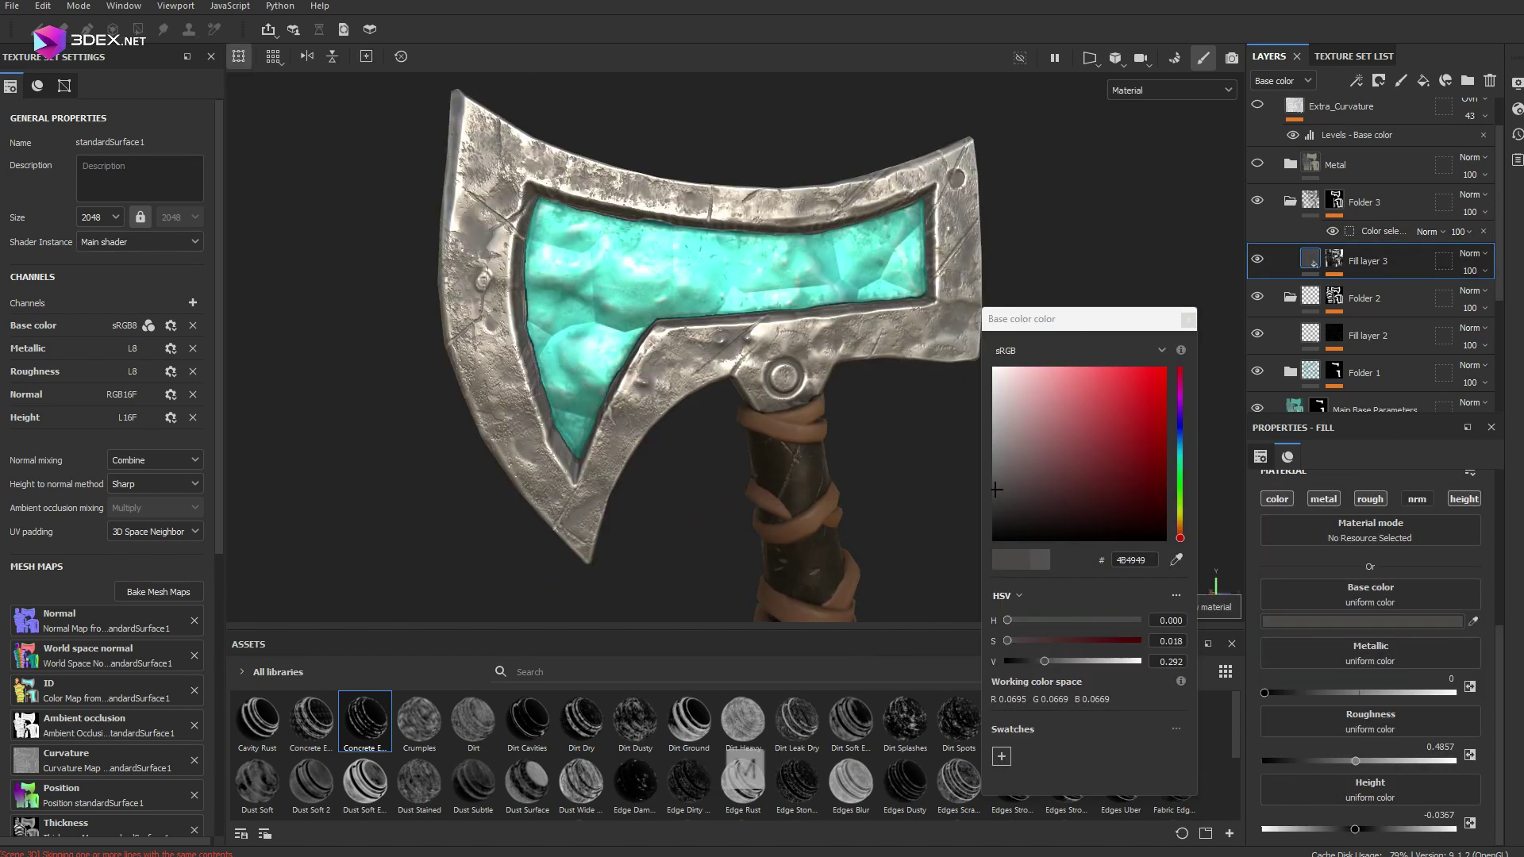
# Inspect the textured axe from both sides and open the shader settings and display settings.
pyautogui.keyDown('alt'); pyautogui.moveTo(603, 357); pyautogui.dragTo(921, 357); pyautogui.keyUp('alt')
pyautogui.keyDown('alt'); pyautogui.moveTo(793, 357); pyautogui.dragTo(635, 358, button='right'); pyautogui.keyUp('alt')
pyautogui.keyDown('alt'); pyautogui.moveTo(682, 357); pyautogui.dragTo(762, 397); pyautogui.keyUp('alt')
pyautogui.click(1517, 109)
pyautogui.click(1517, 84)
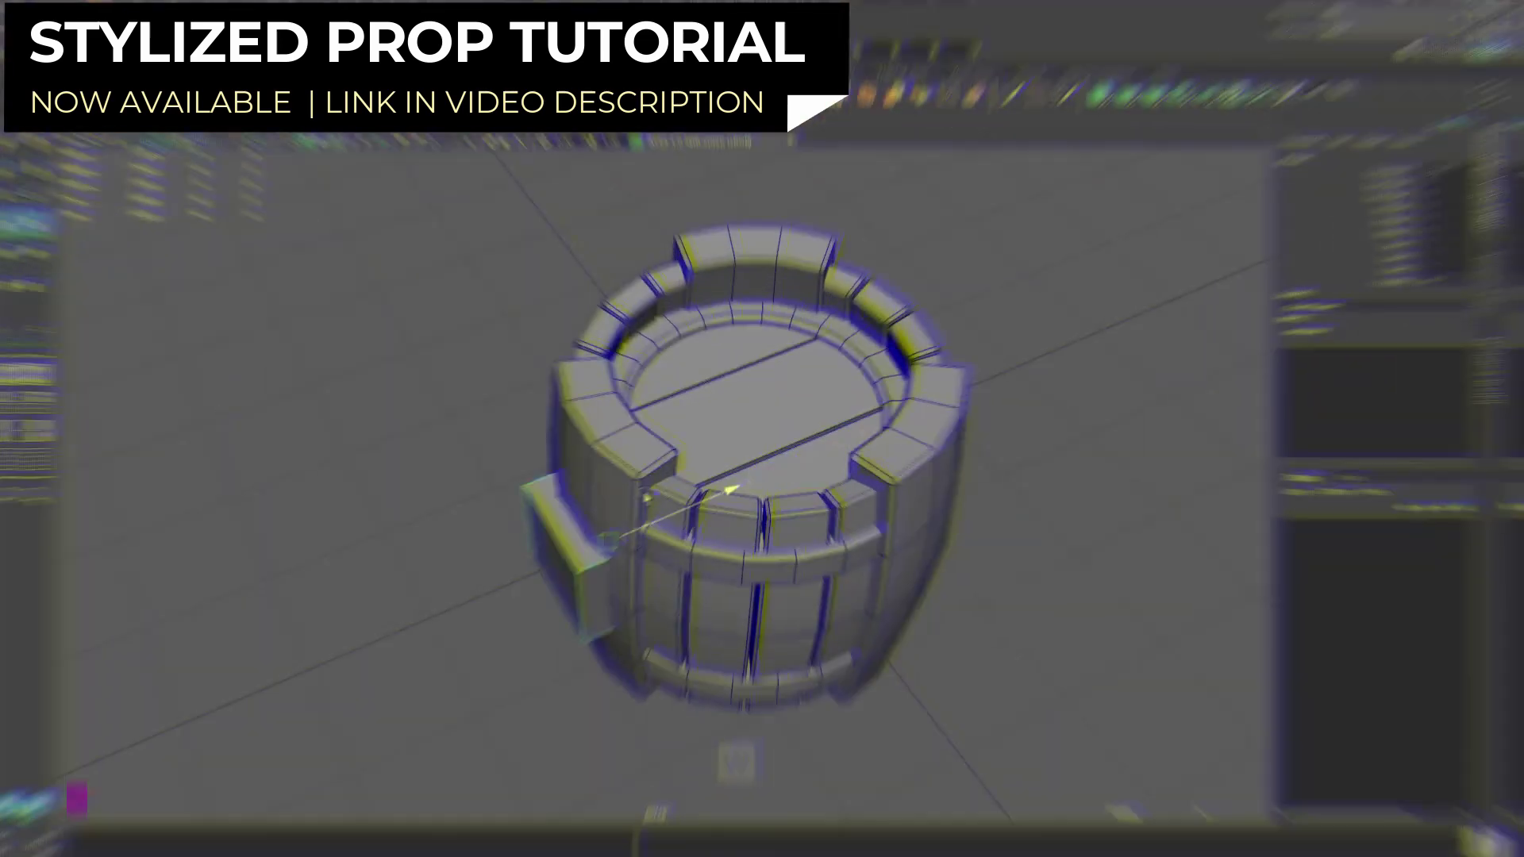
pyautogui.hotkey('ctrl', 'z')
pyautogui.press('f')
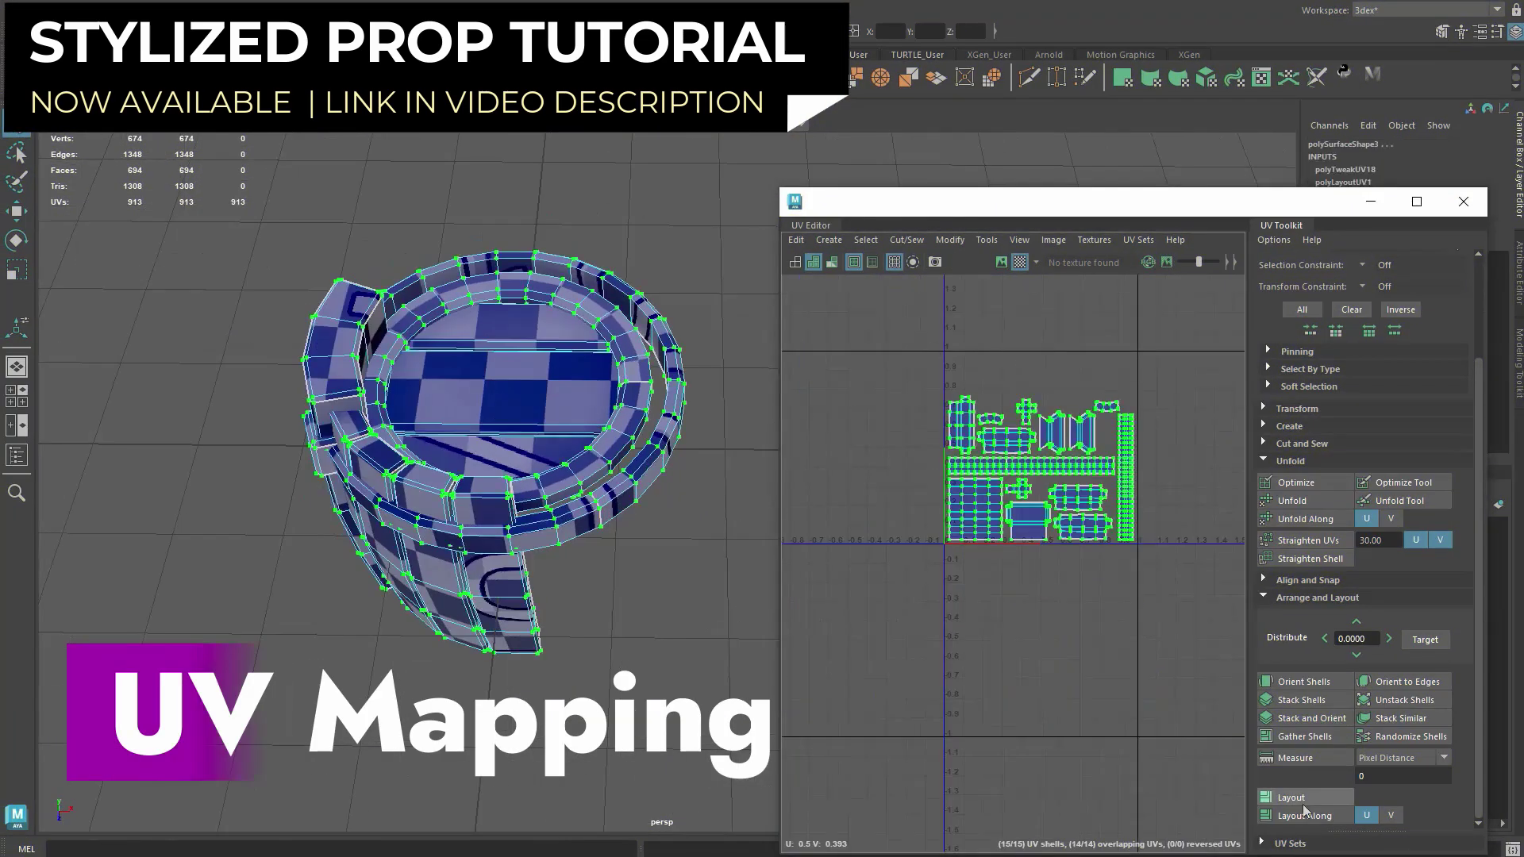
pyautogui.moveTo(644, 328); pyautogui.dragTo(652, 252, button='right')
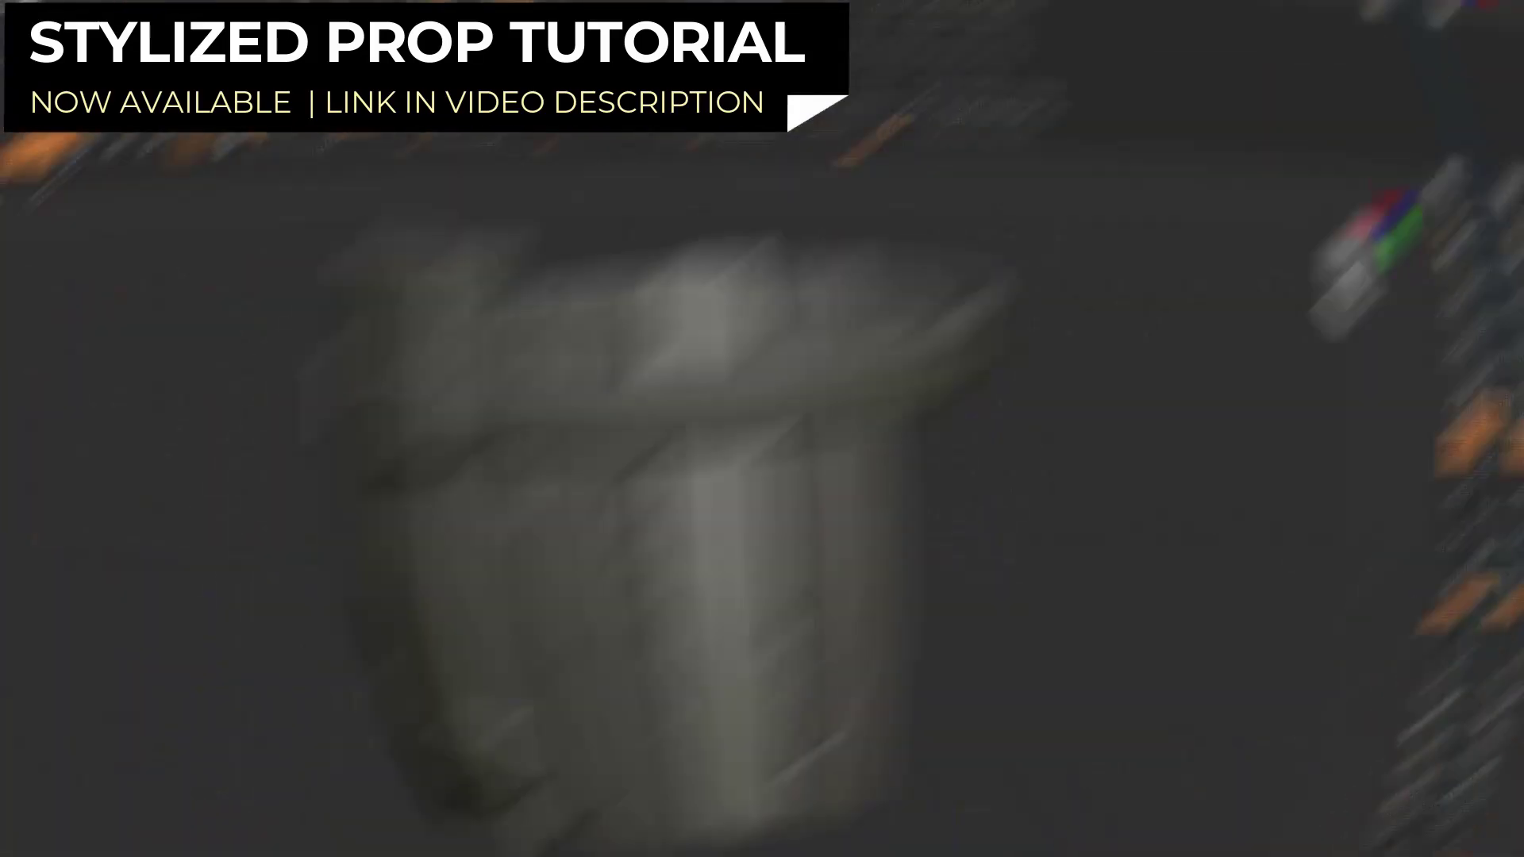